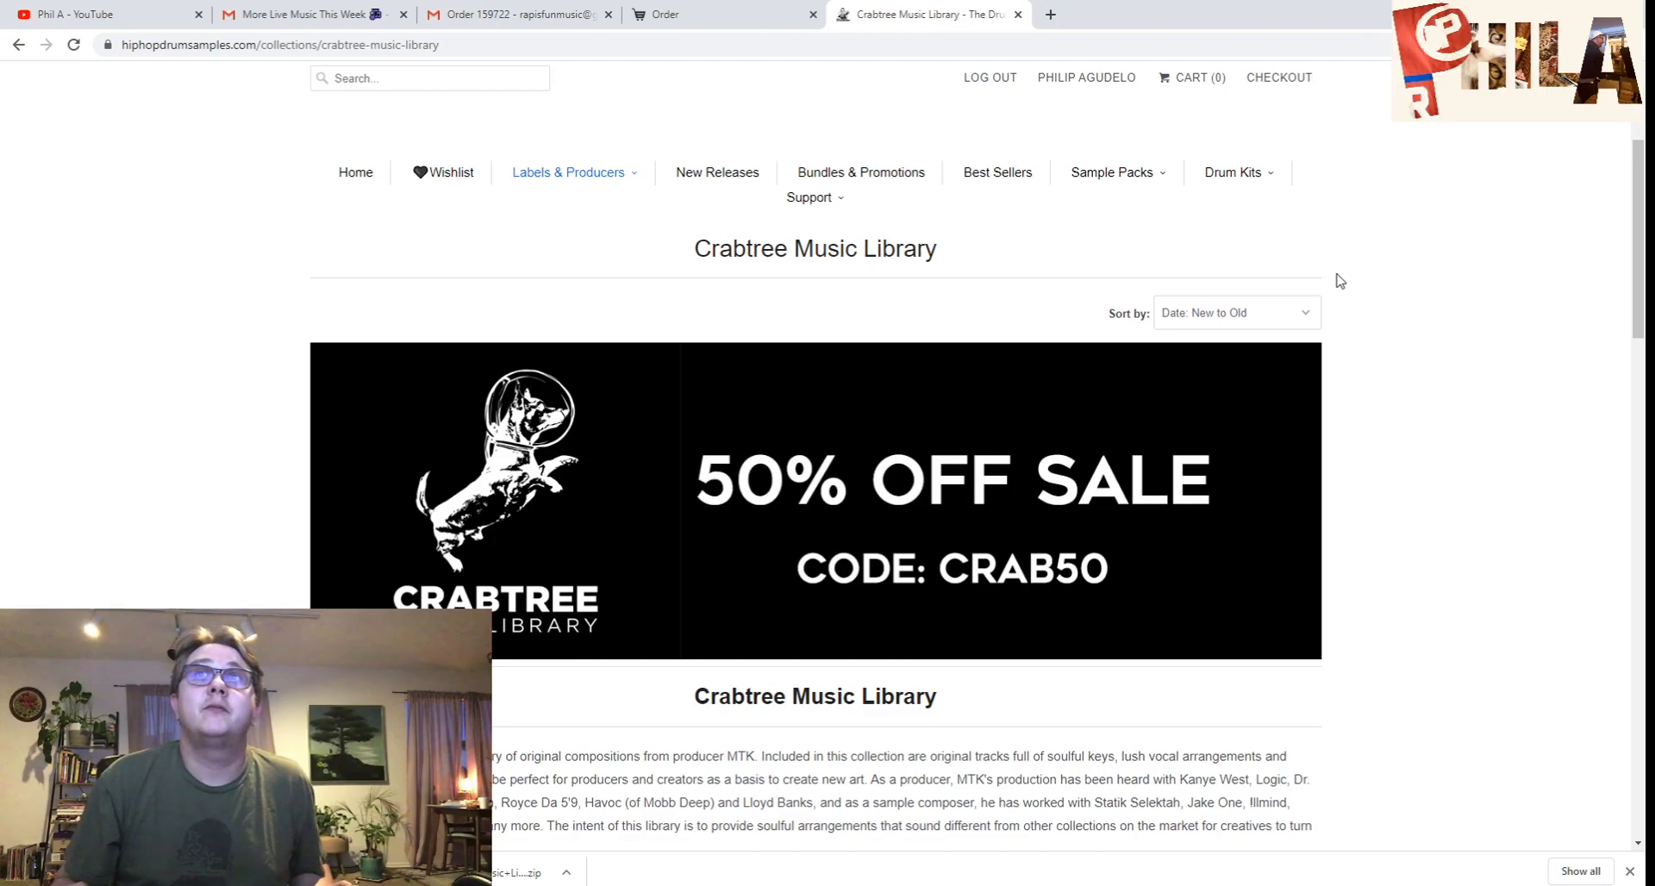
- Scroll the Crabtree Music Library page down to the product thumbnails
scroll(1213, 486, "down", 7)
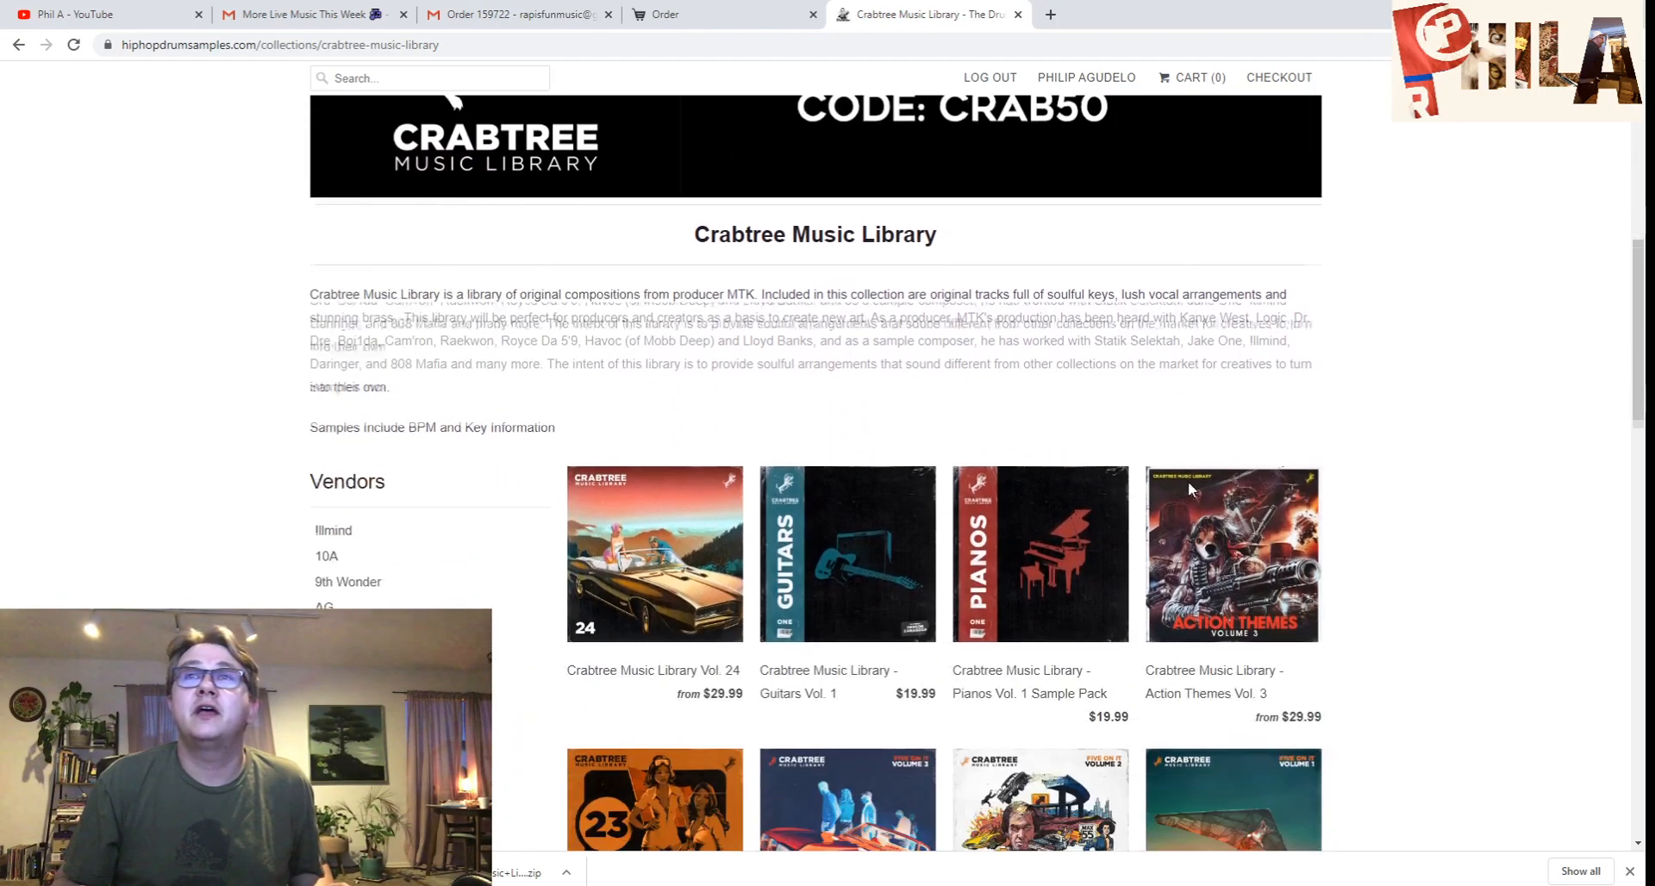
scroll(853, 703, "down", 2)
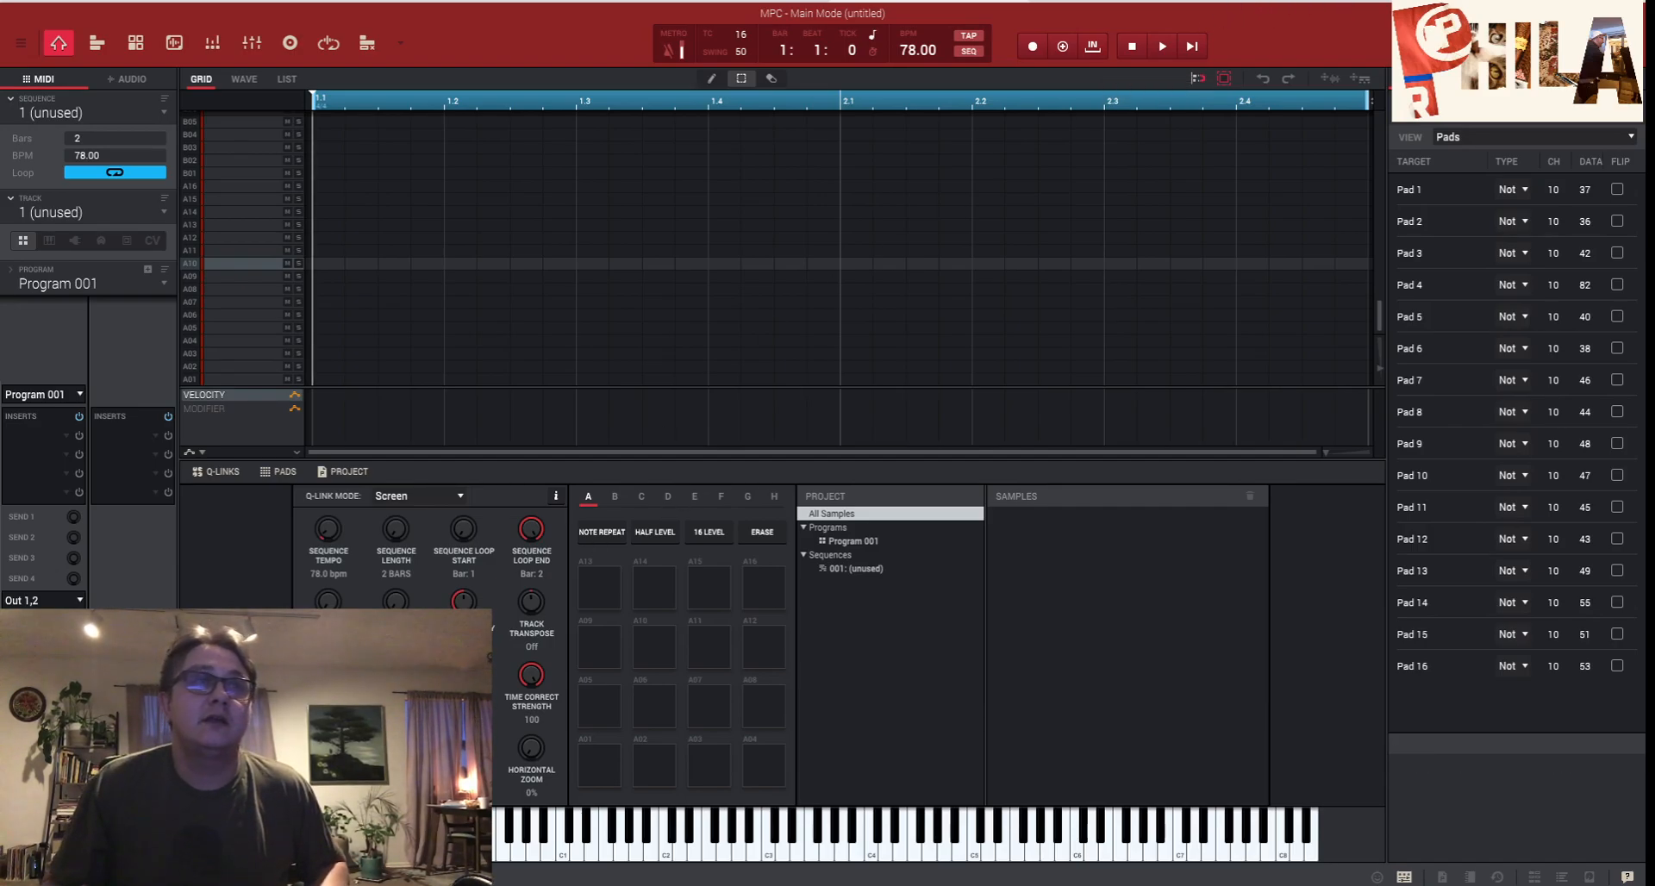
- In File Explorer, browse back up and into the Five On It Vol. 2 Compositions folder
mouse_move(414, 884)
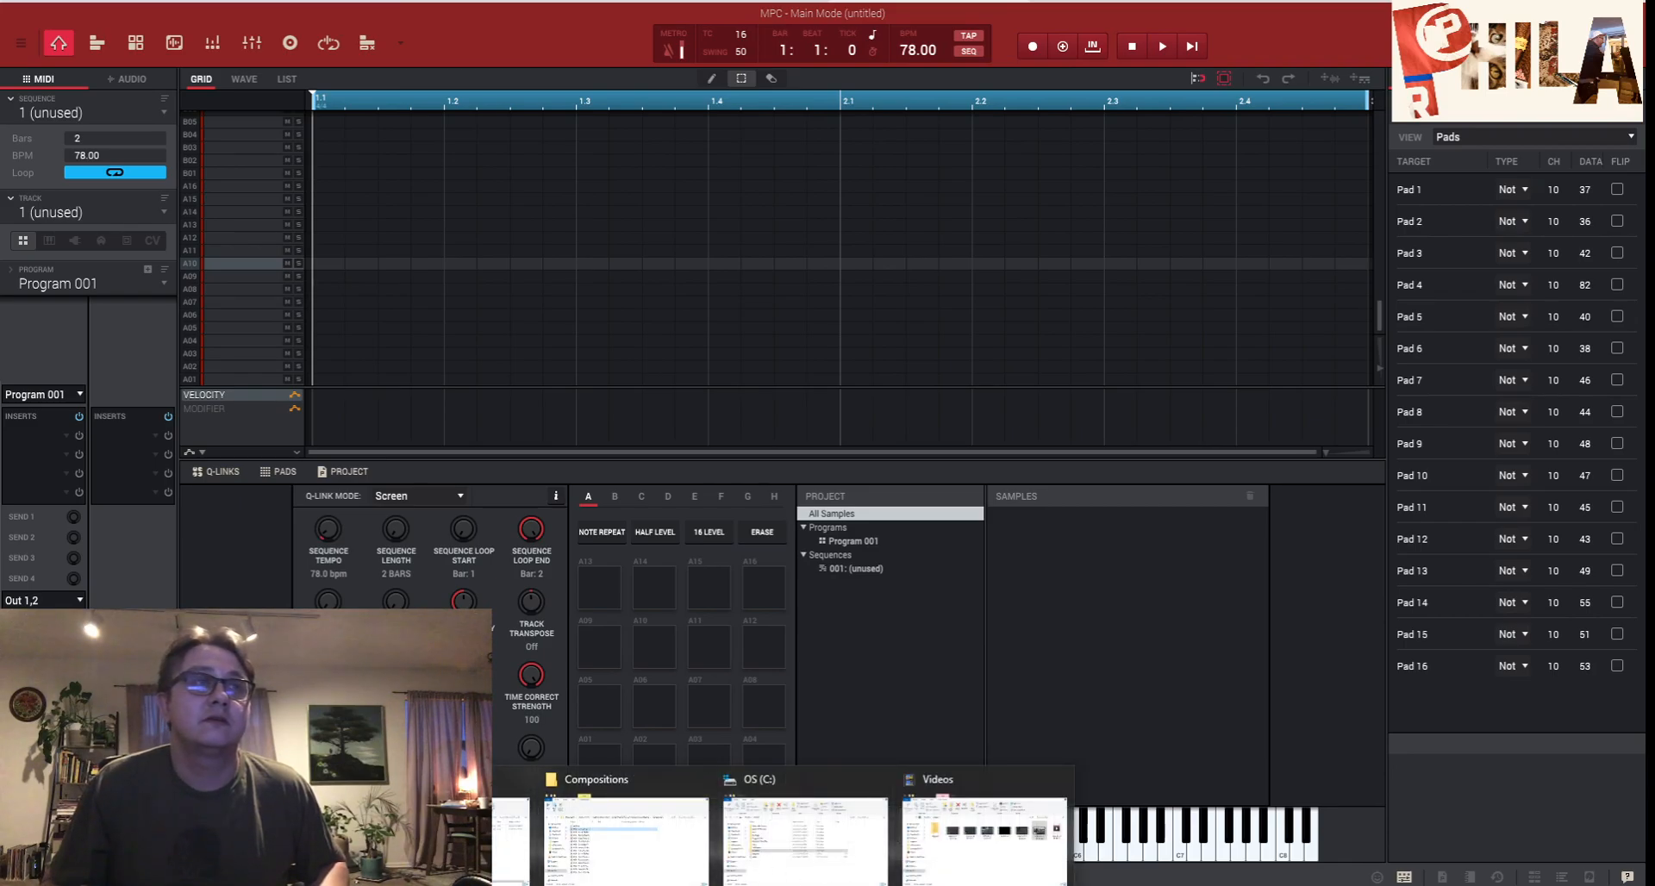
left_click(625, 828)
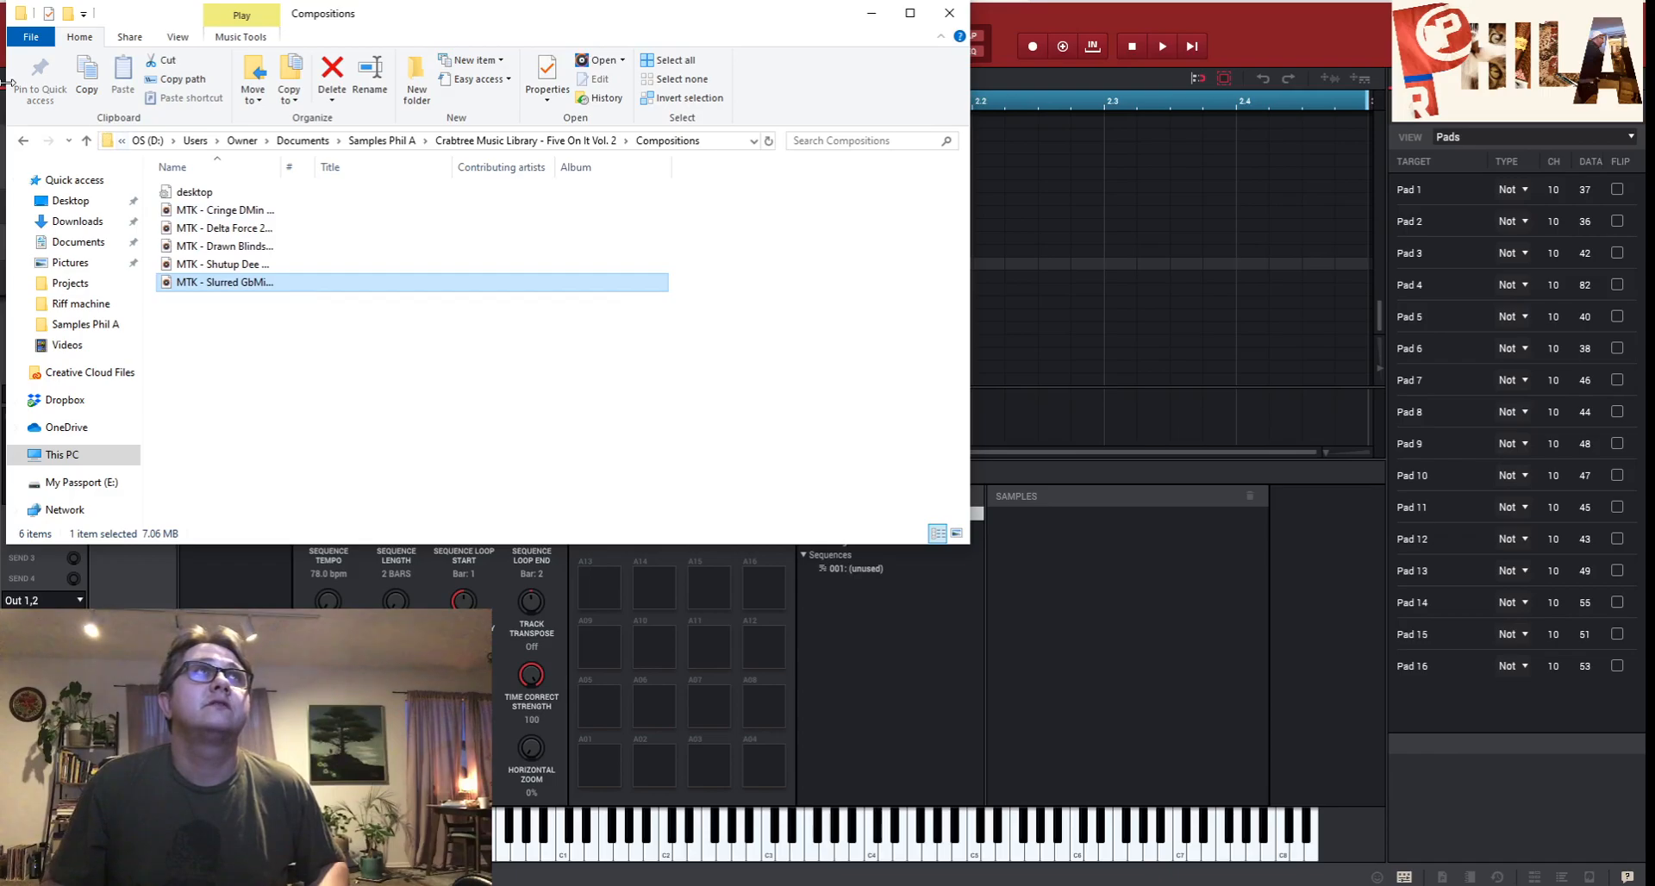
left_click(23, 142)
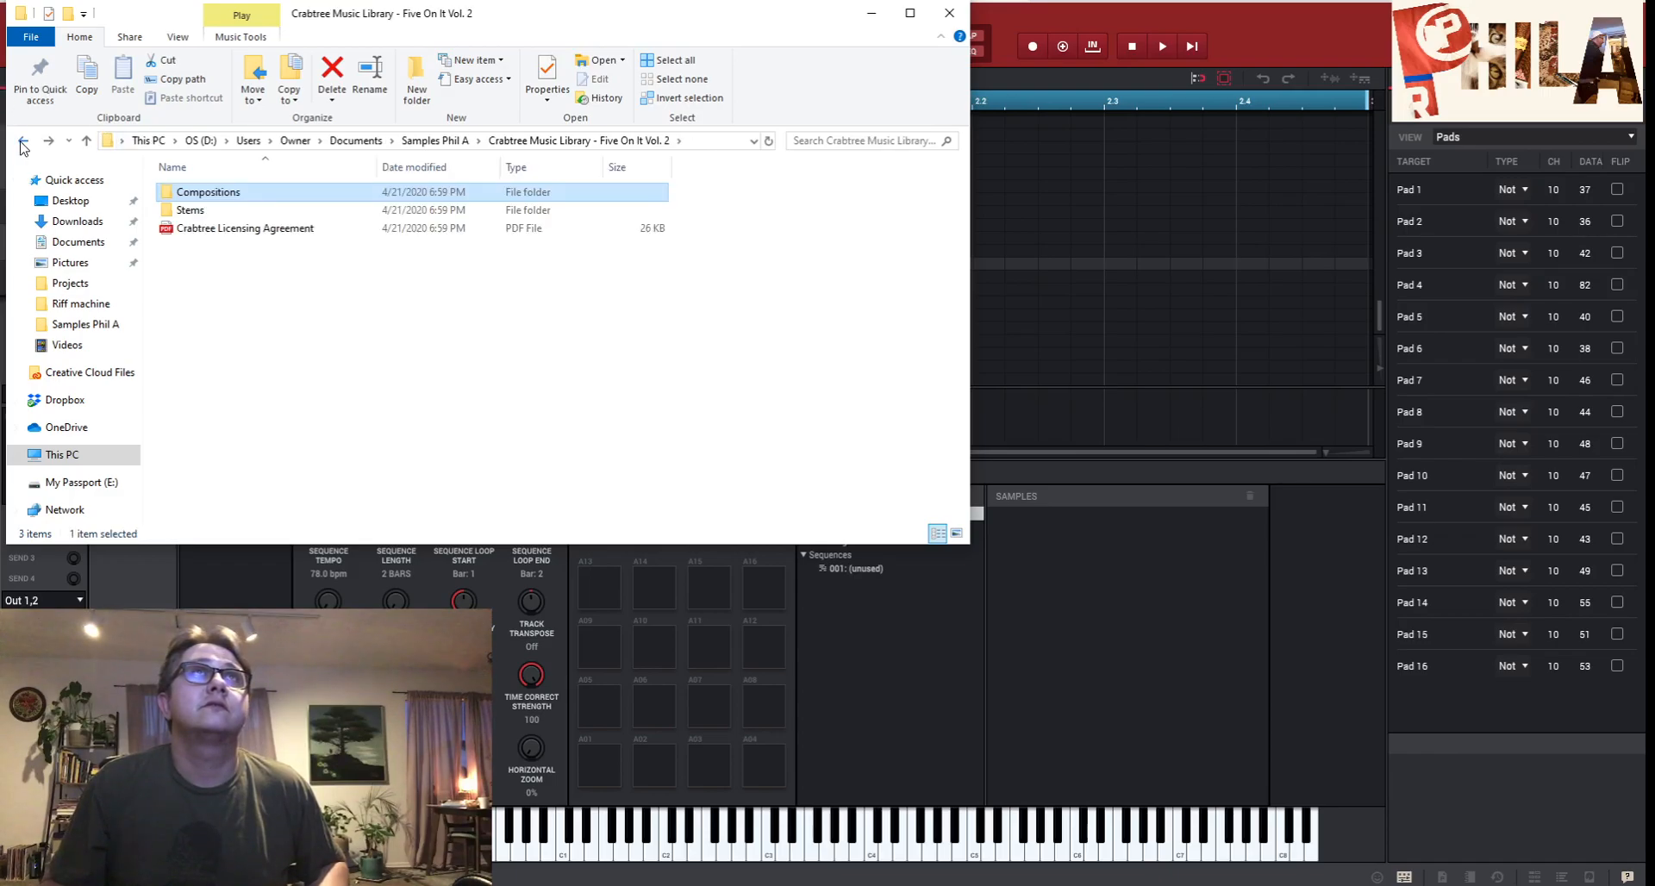
left_click(23, 143)
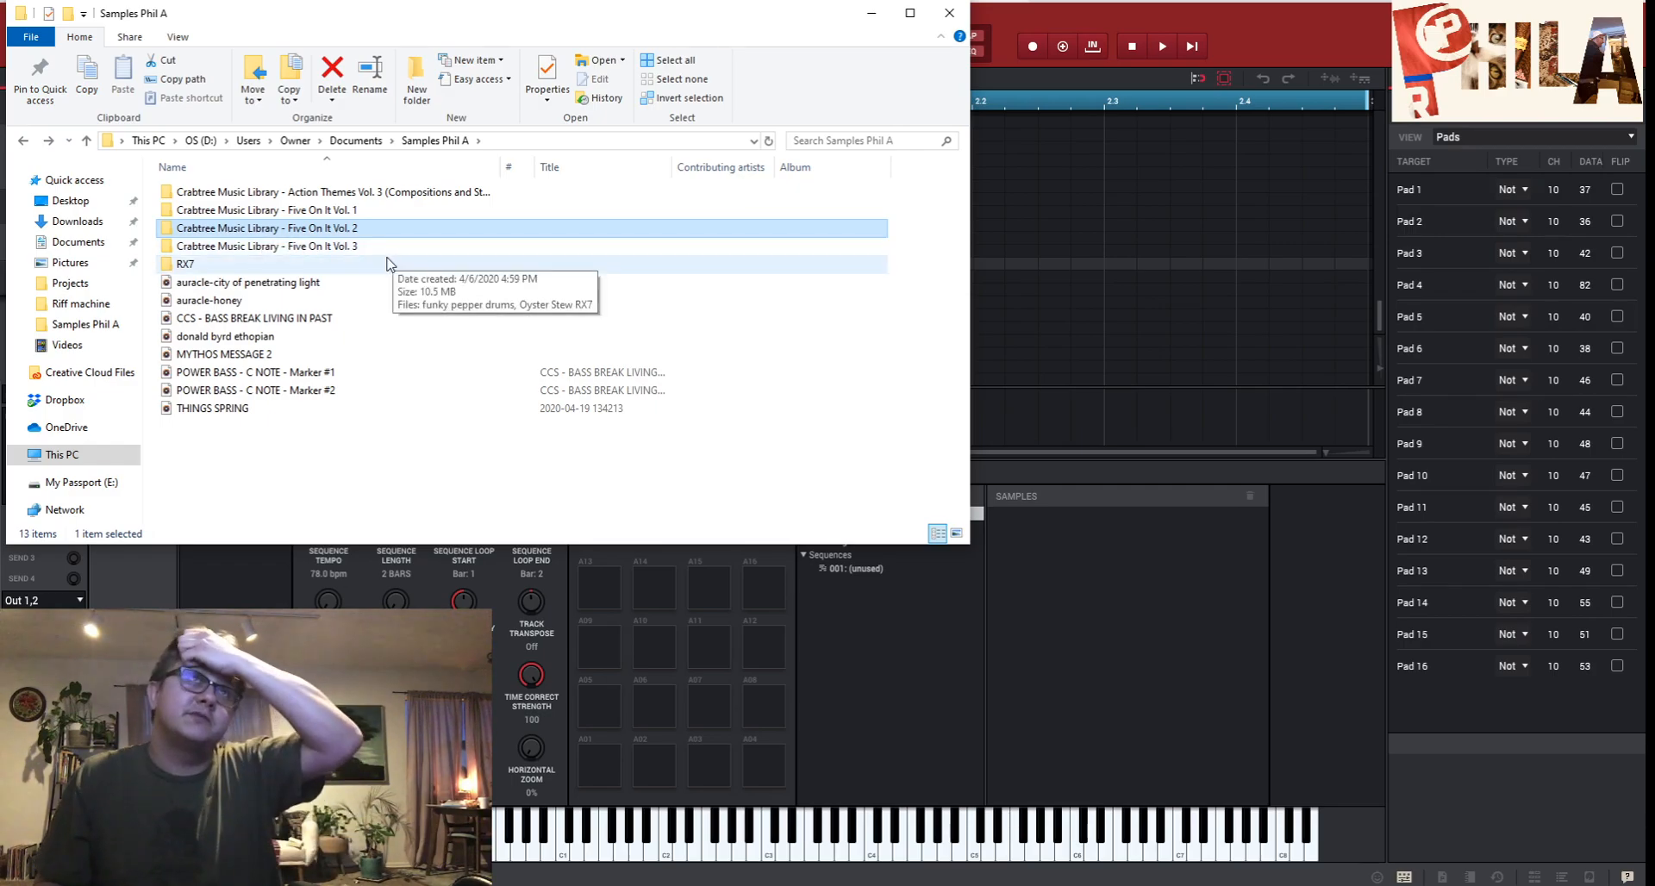
double_click(276, 234)
left_click(196, 199)
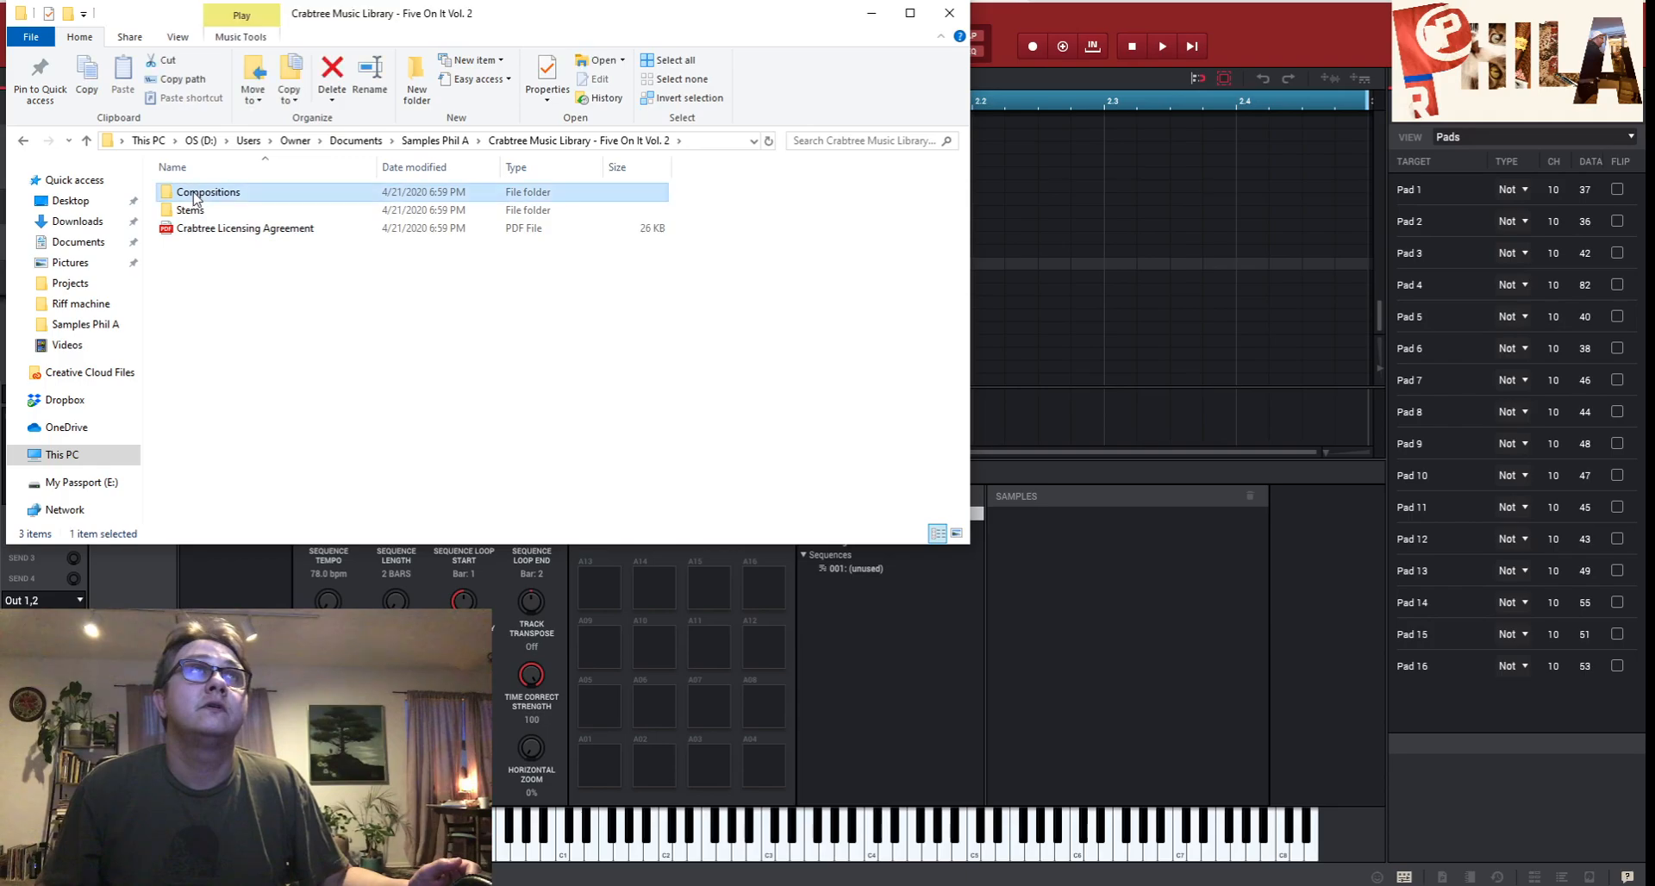
double_click(196, 198)
- Preview the Slurred GbMin file, then widen the Name column to show full file names
left_click(236, 285)
double_click(238, 288)
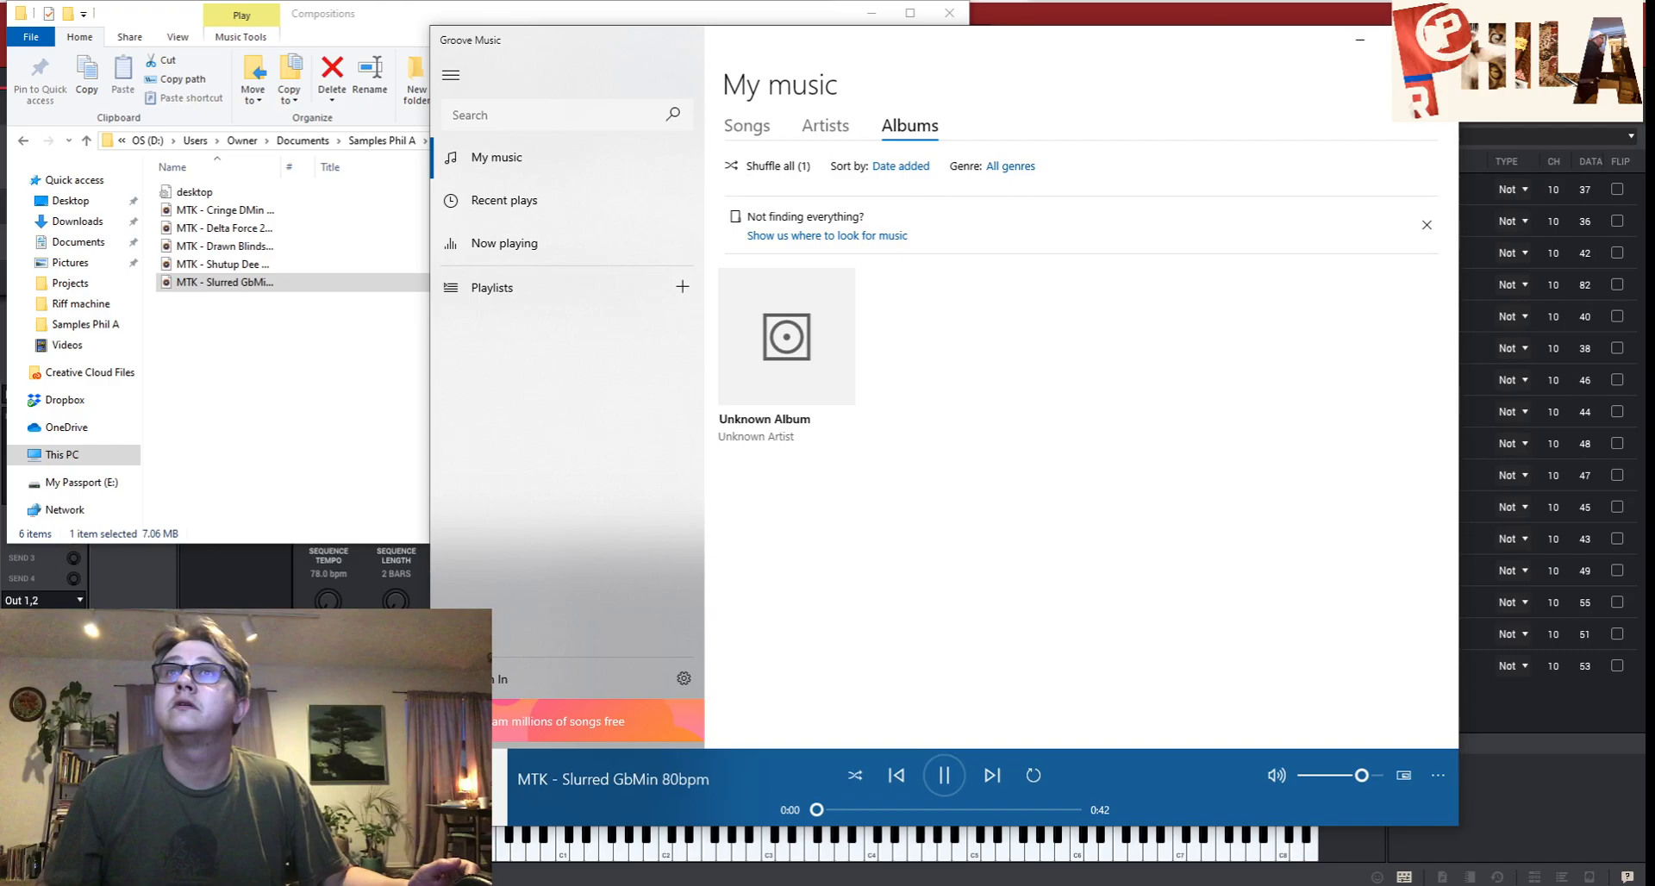
left_click(1439, 40)
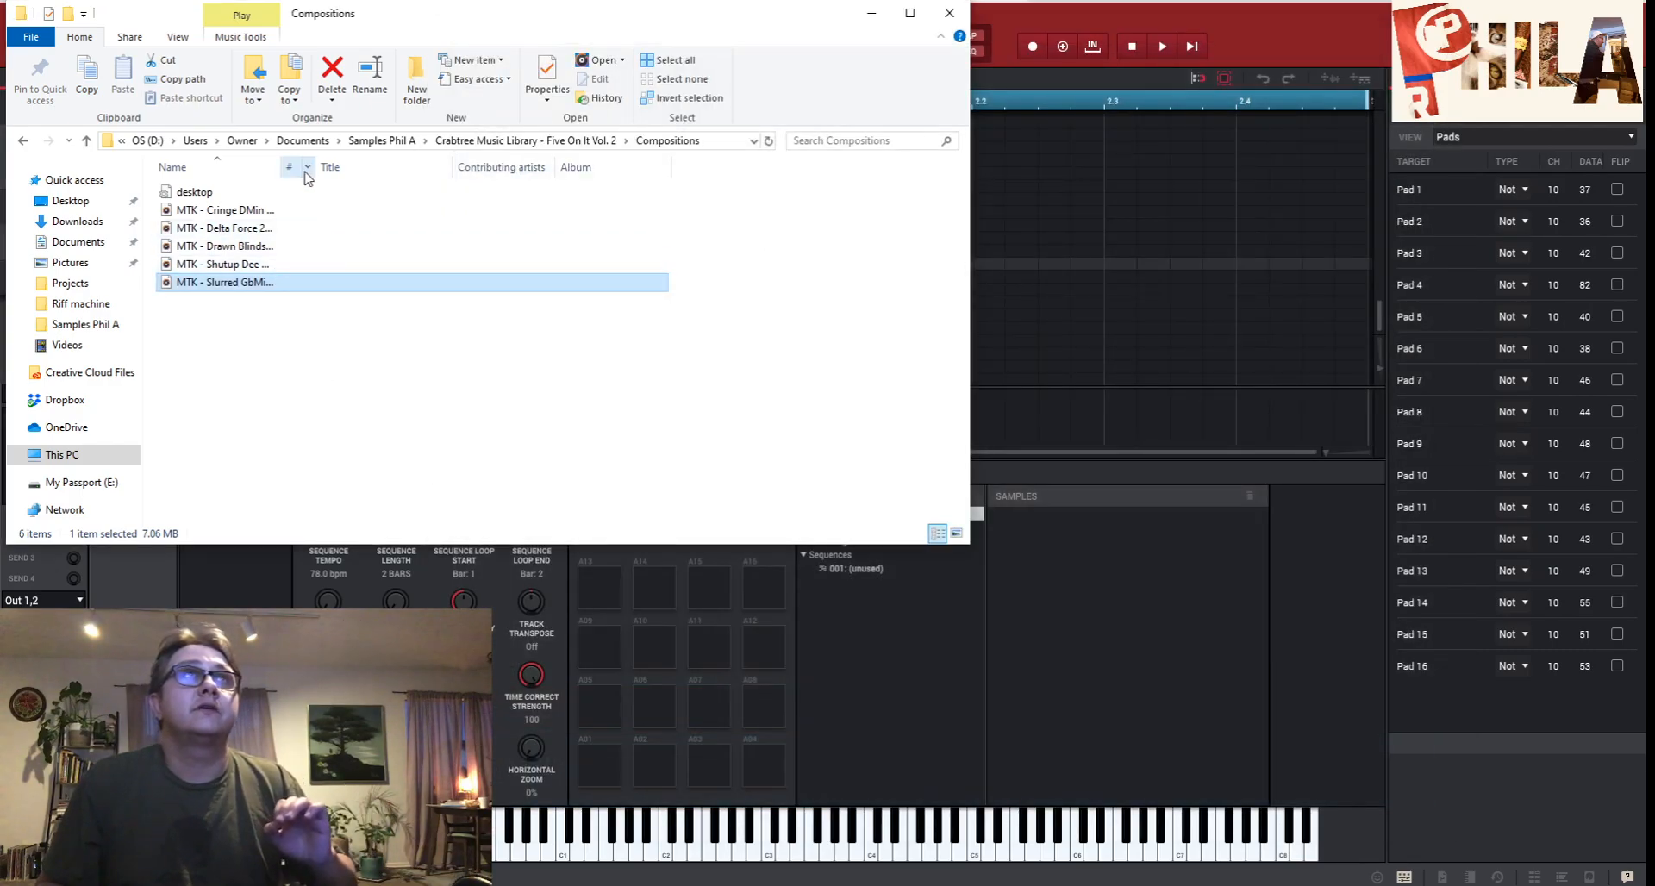
left_click_drag(287, 173, 521, 170)
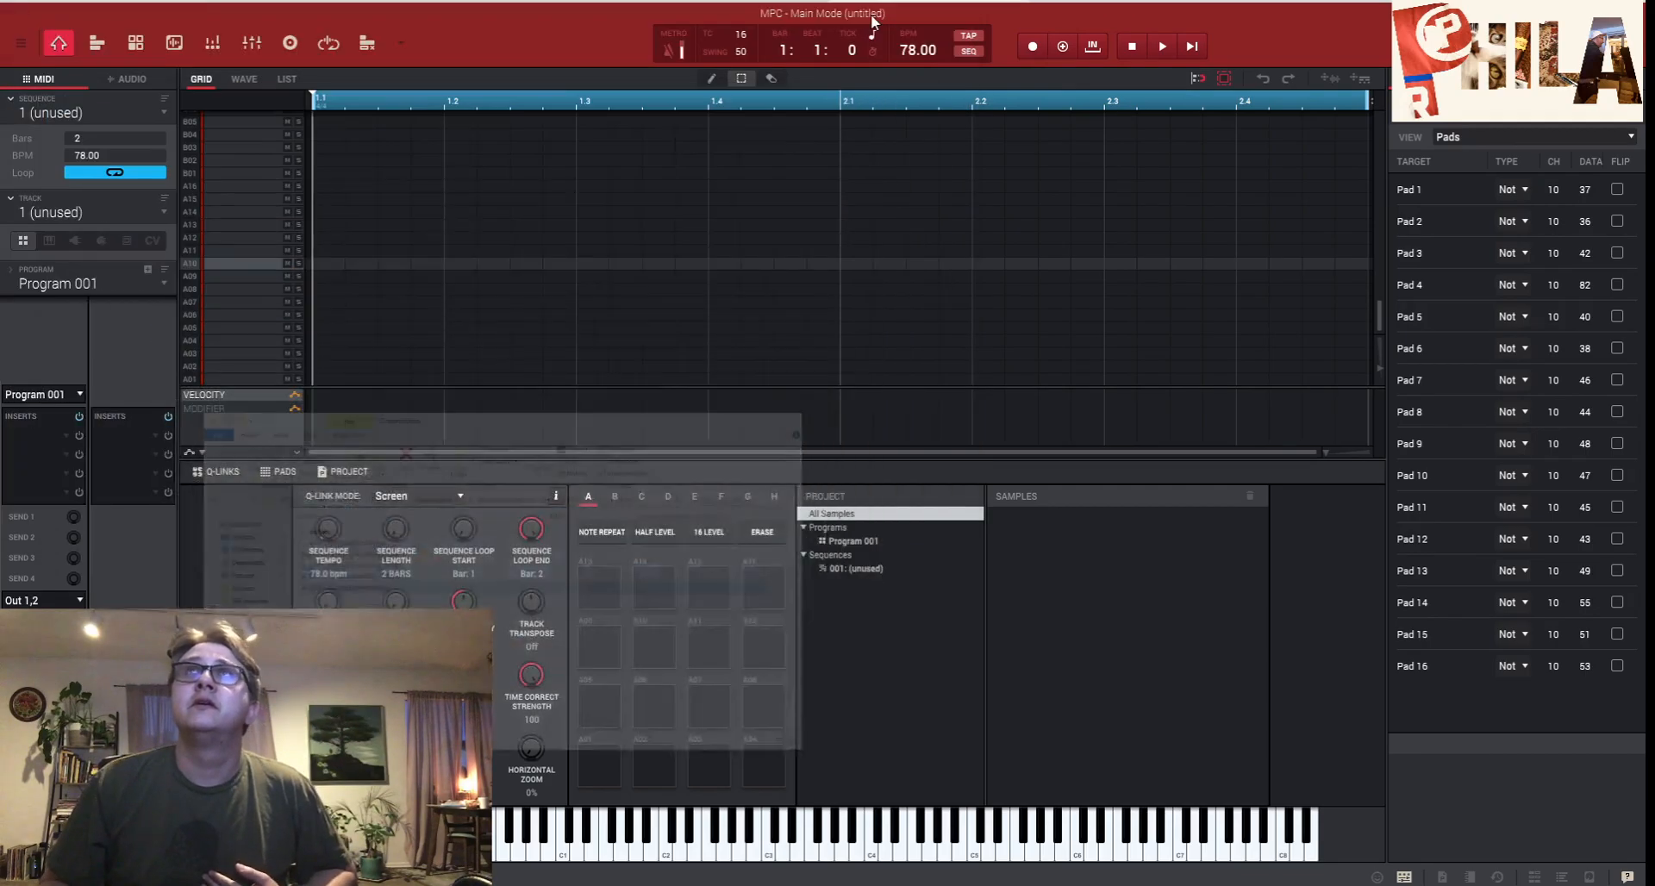
- Back in the MPC, enter 80 in the toolbar BPM field
left_click(872, 13)
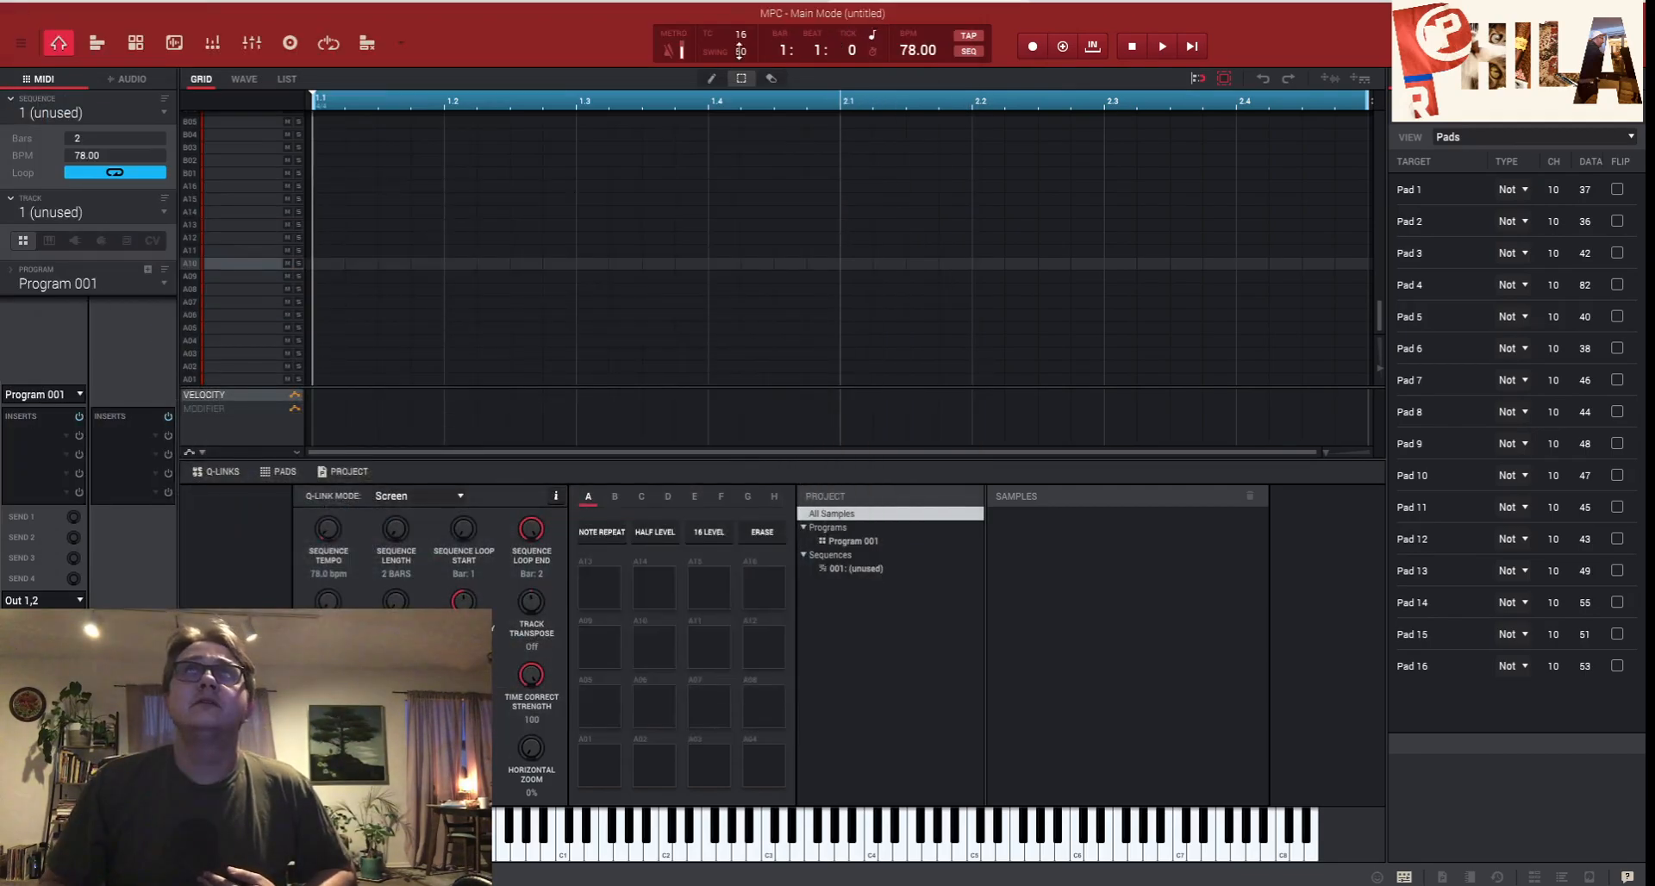
left_click_drag(918, 49, 918, 47)
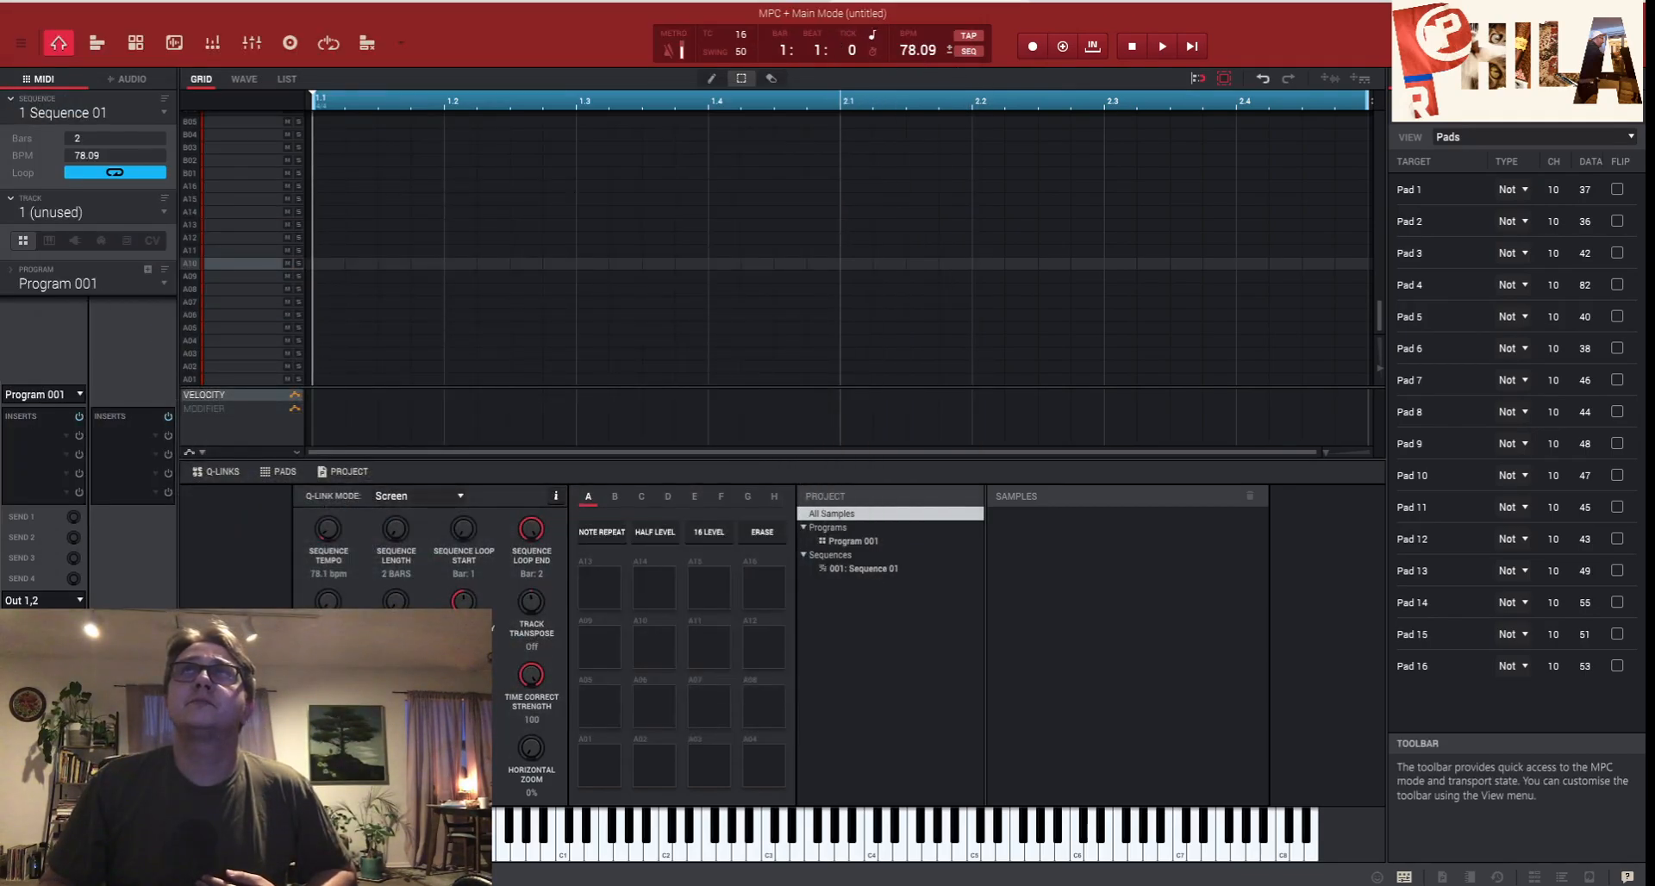
double_click(911, 45)
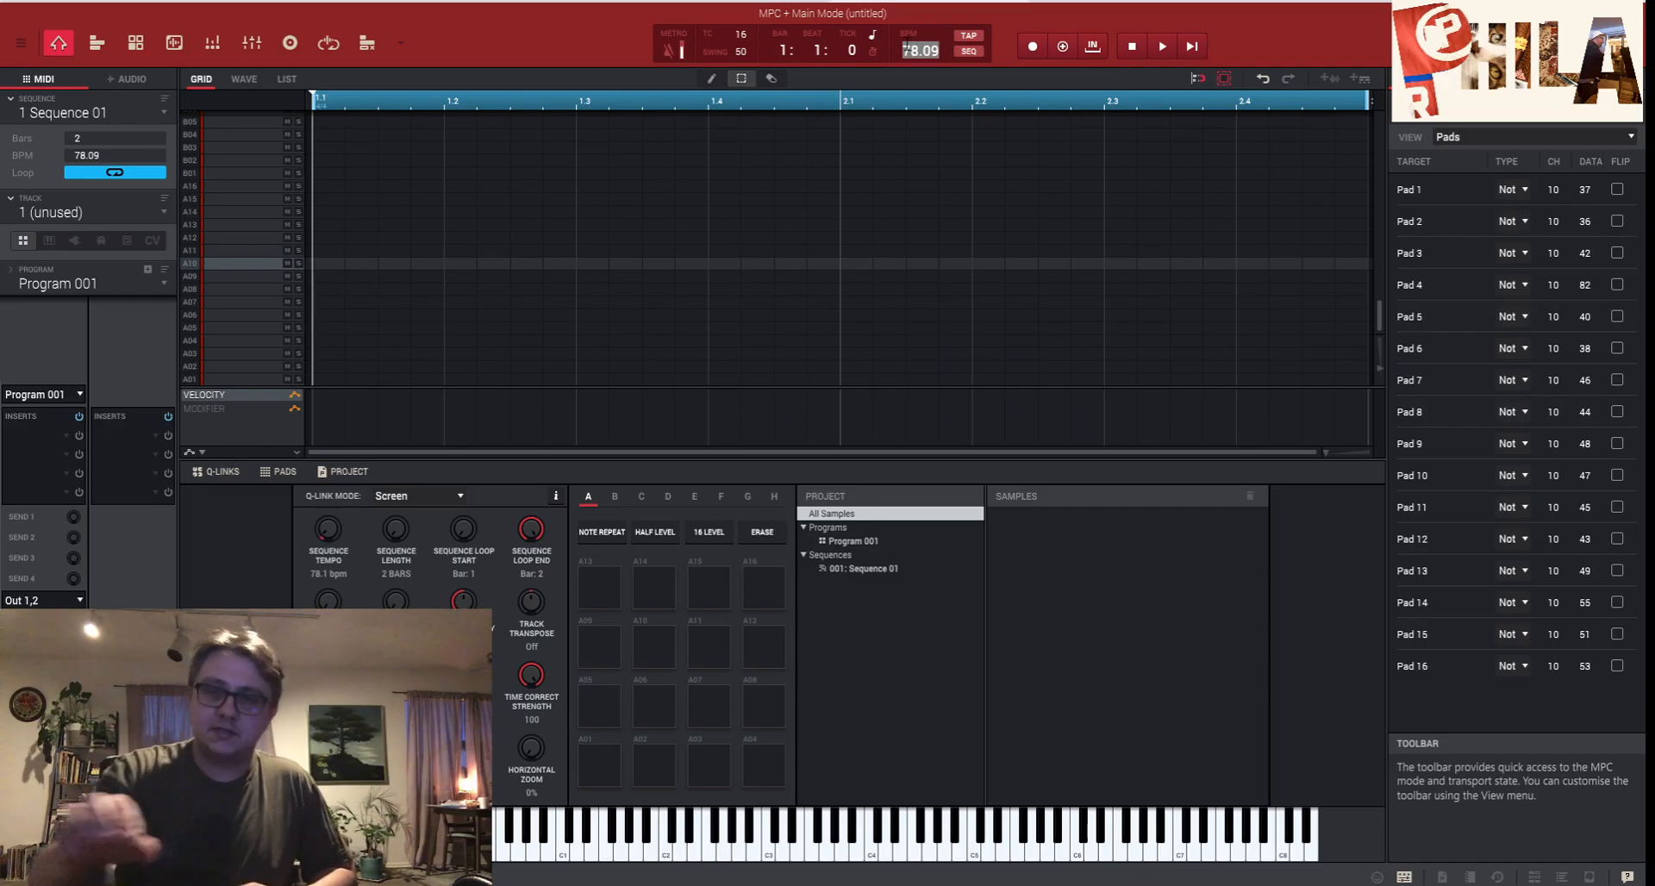
type("80")
key("Return")
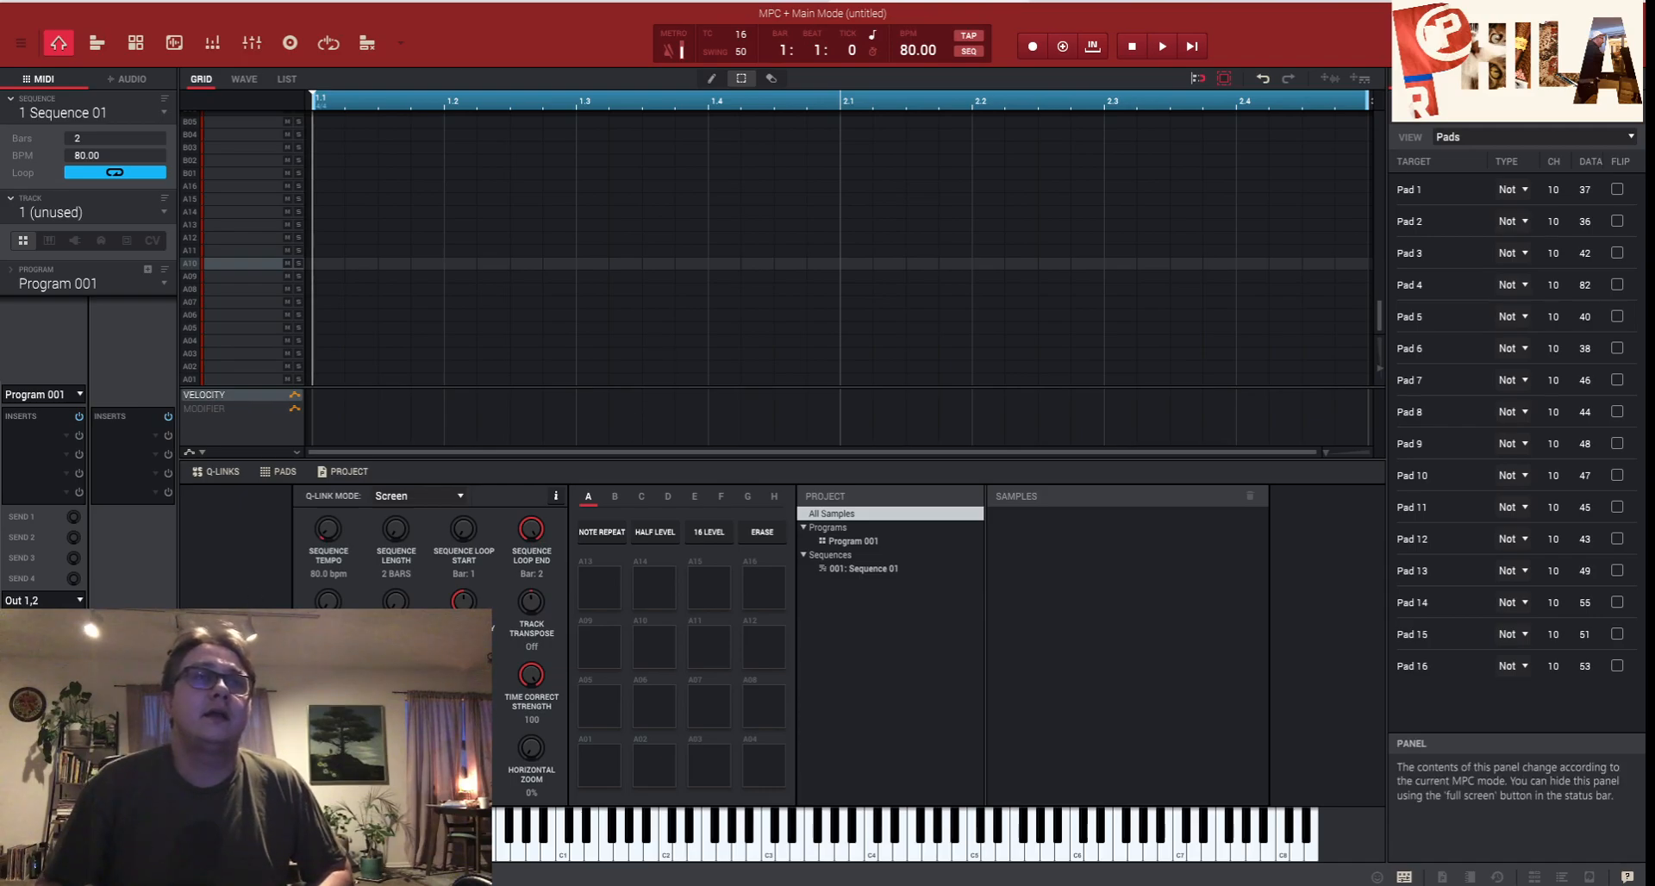
mouse_move(431, 885)
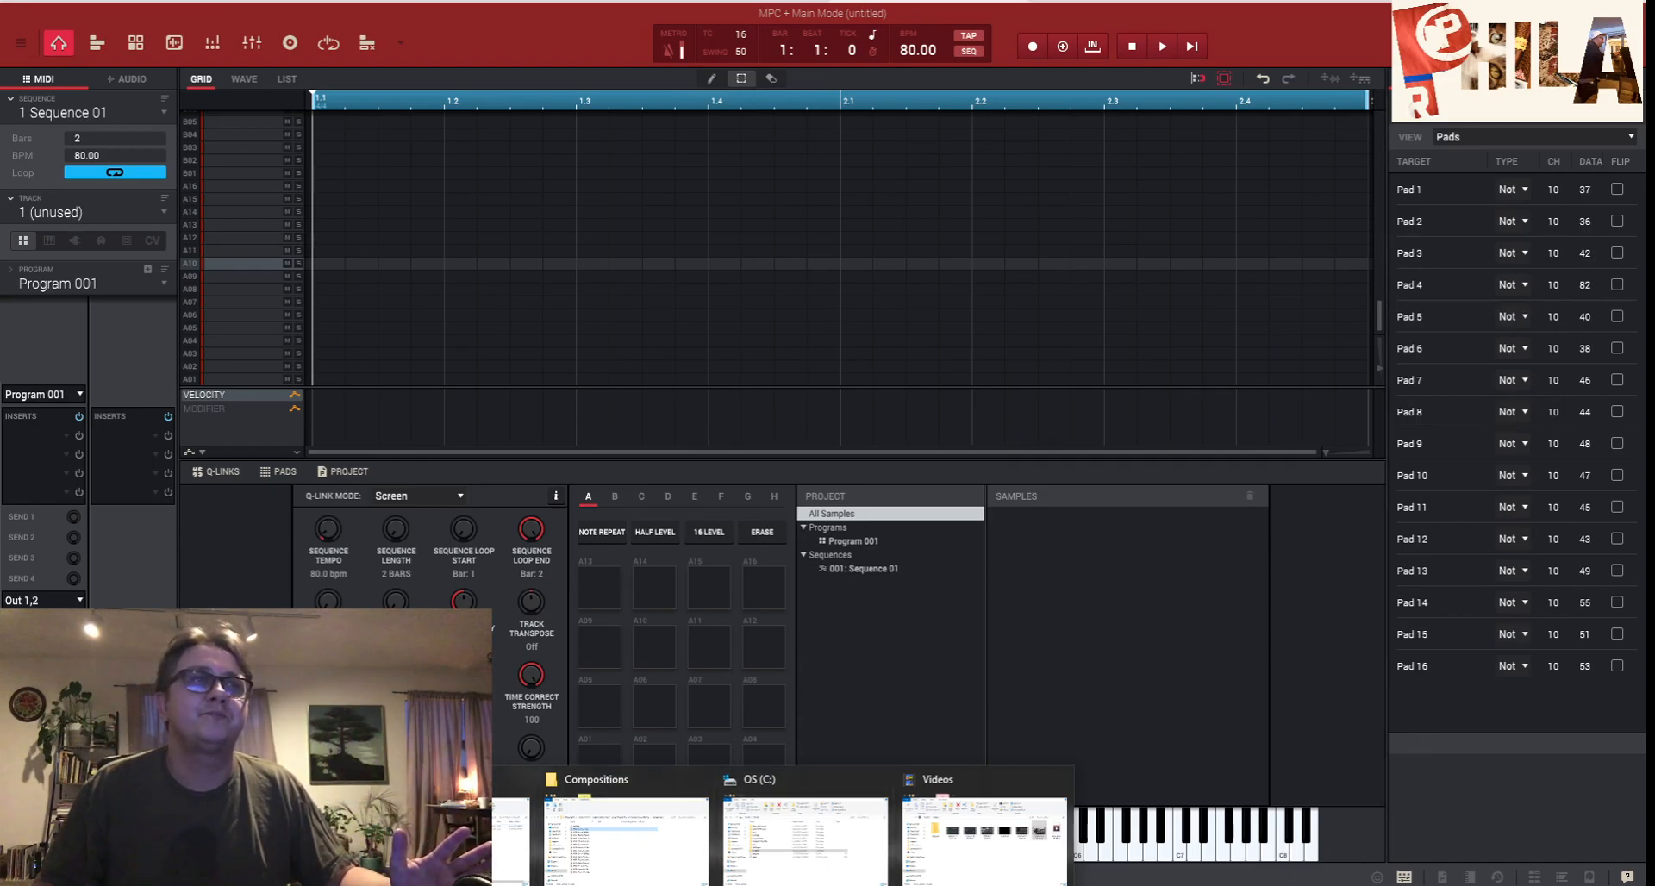
- Drag MTK - Slurred GbMin 80bpm from the Compositions folder into the project and view it in Sample Edit
left_click(681, 826)
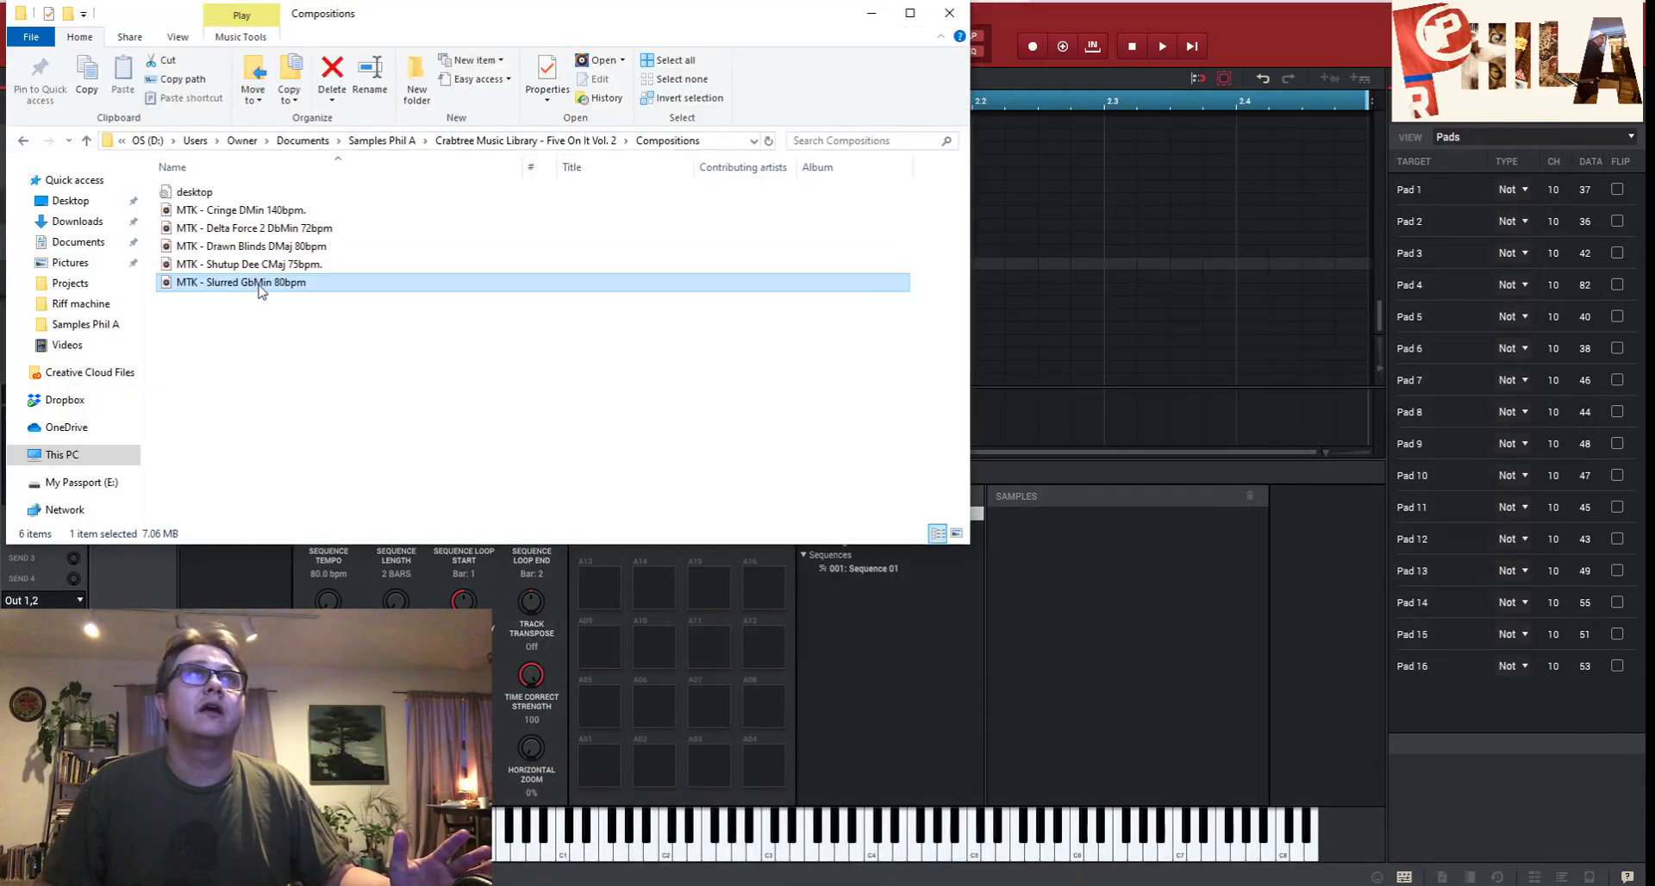
left_click_drag(260, 287, 1100, 612)
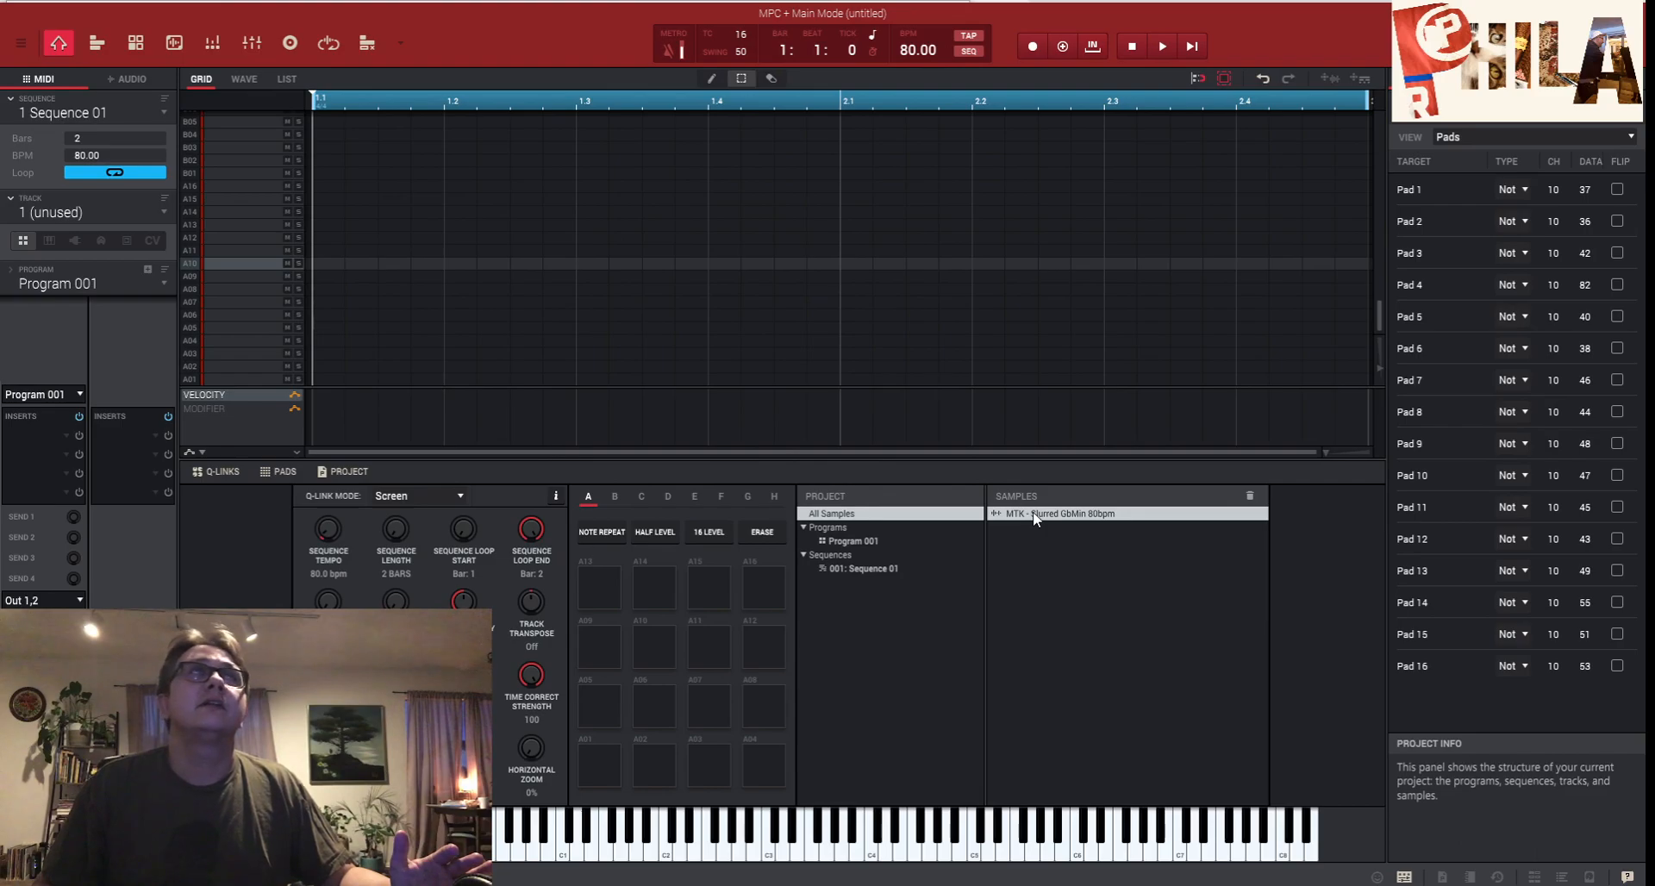
left_click(175, 45)
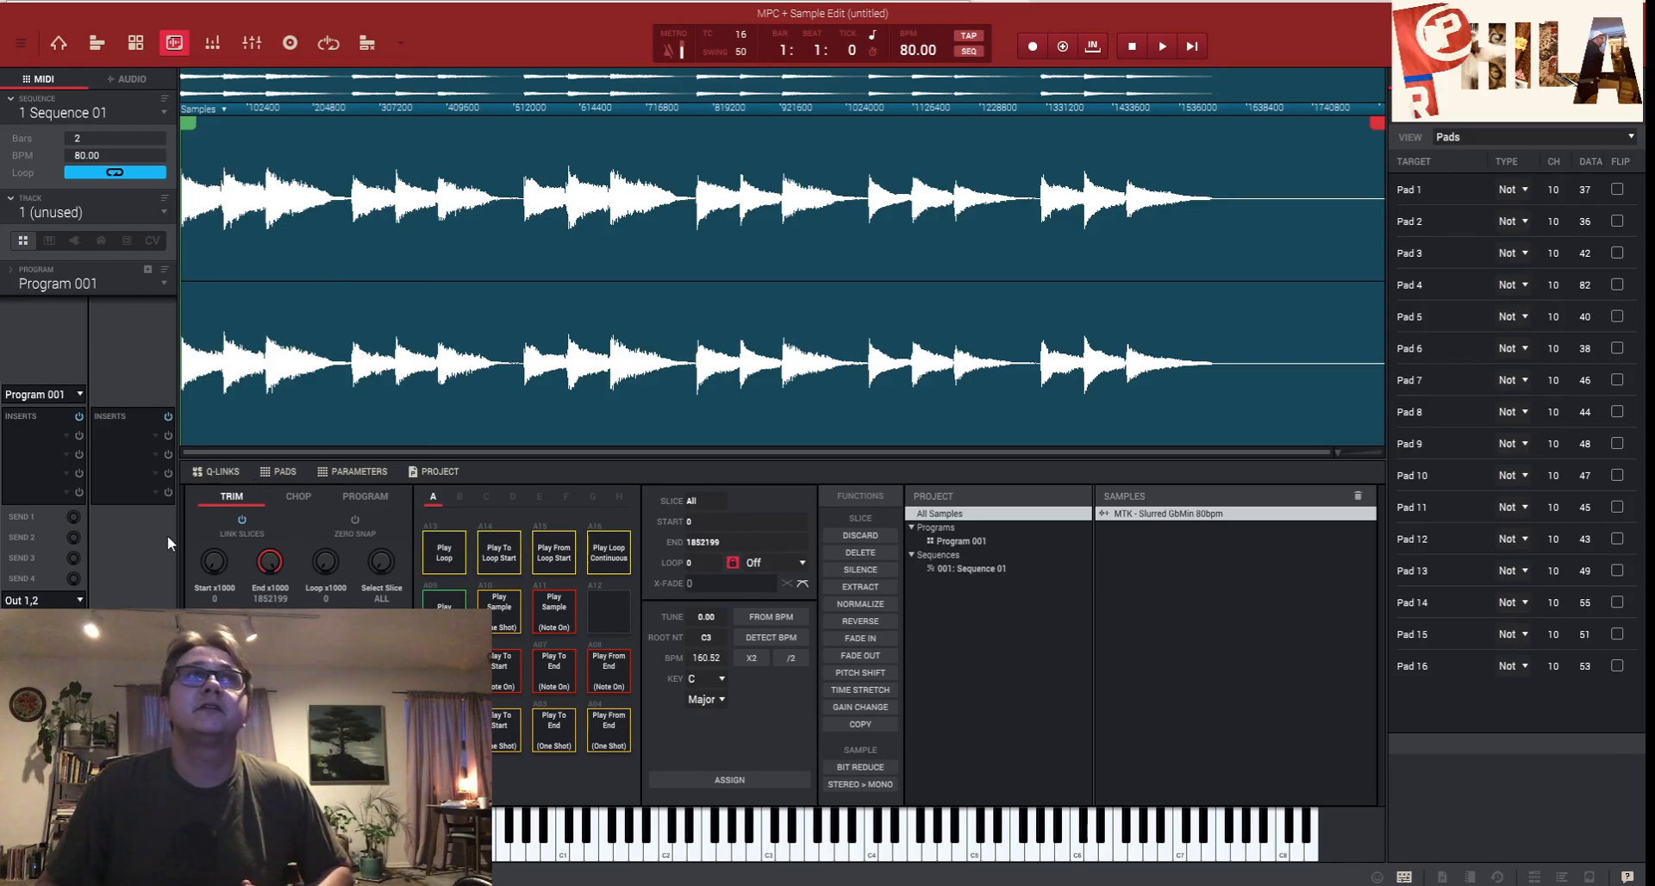
- Chop the sample by Threshold, audition the first slice, and bring up the NEW PROGRAM convert options
left_click(295, 496)
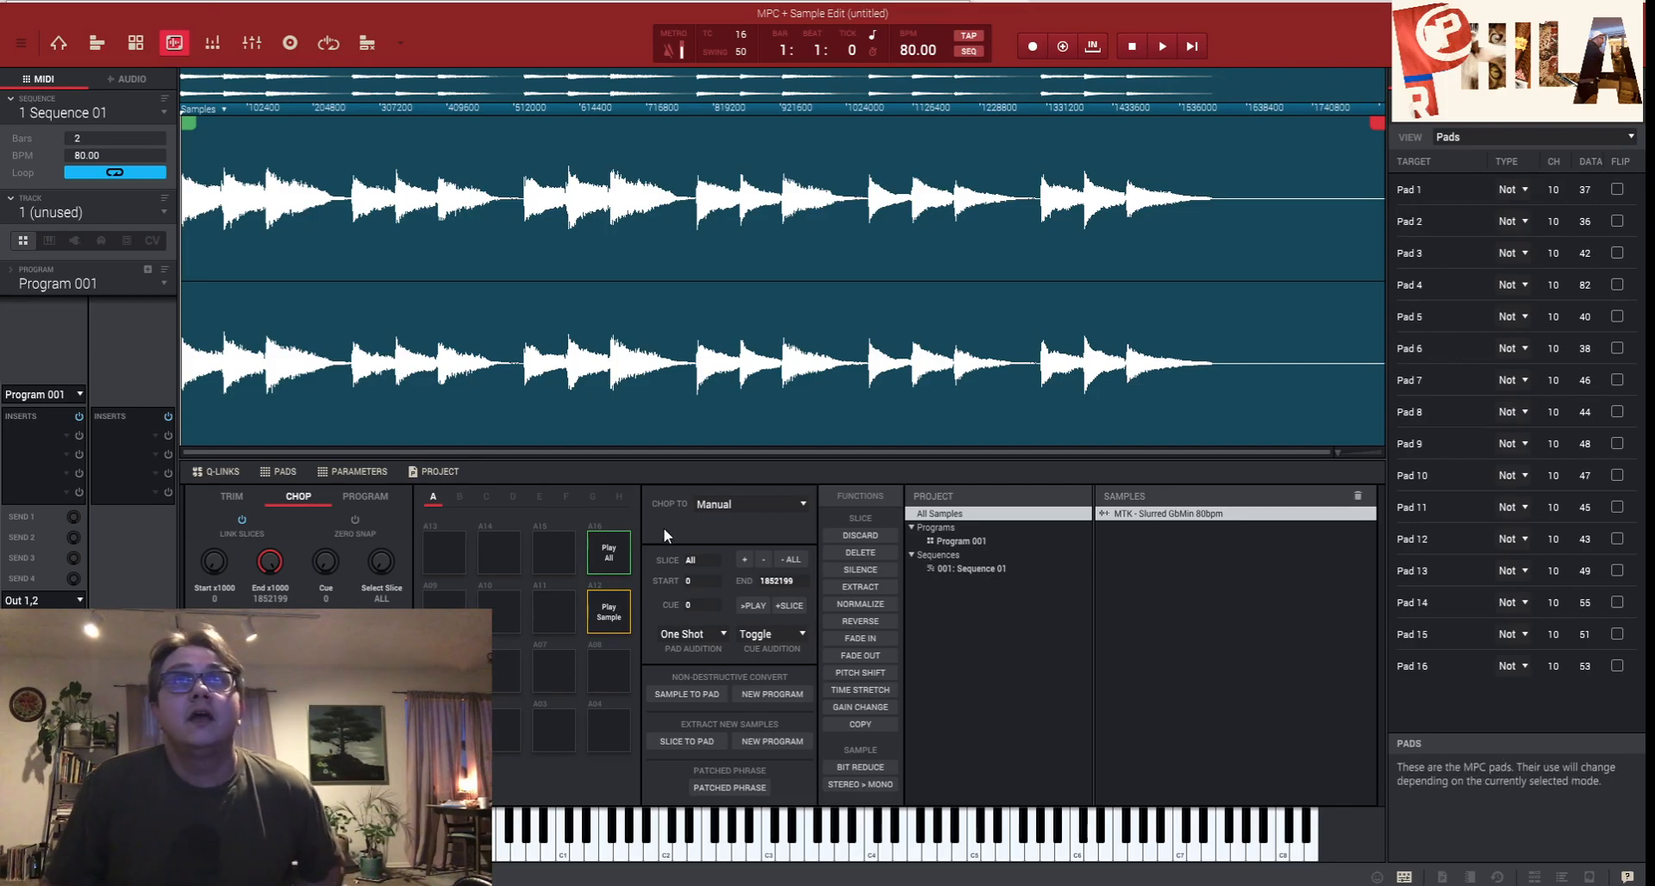
left_click(754, 505)
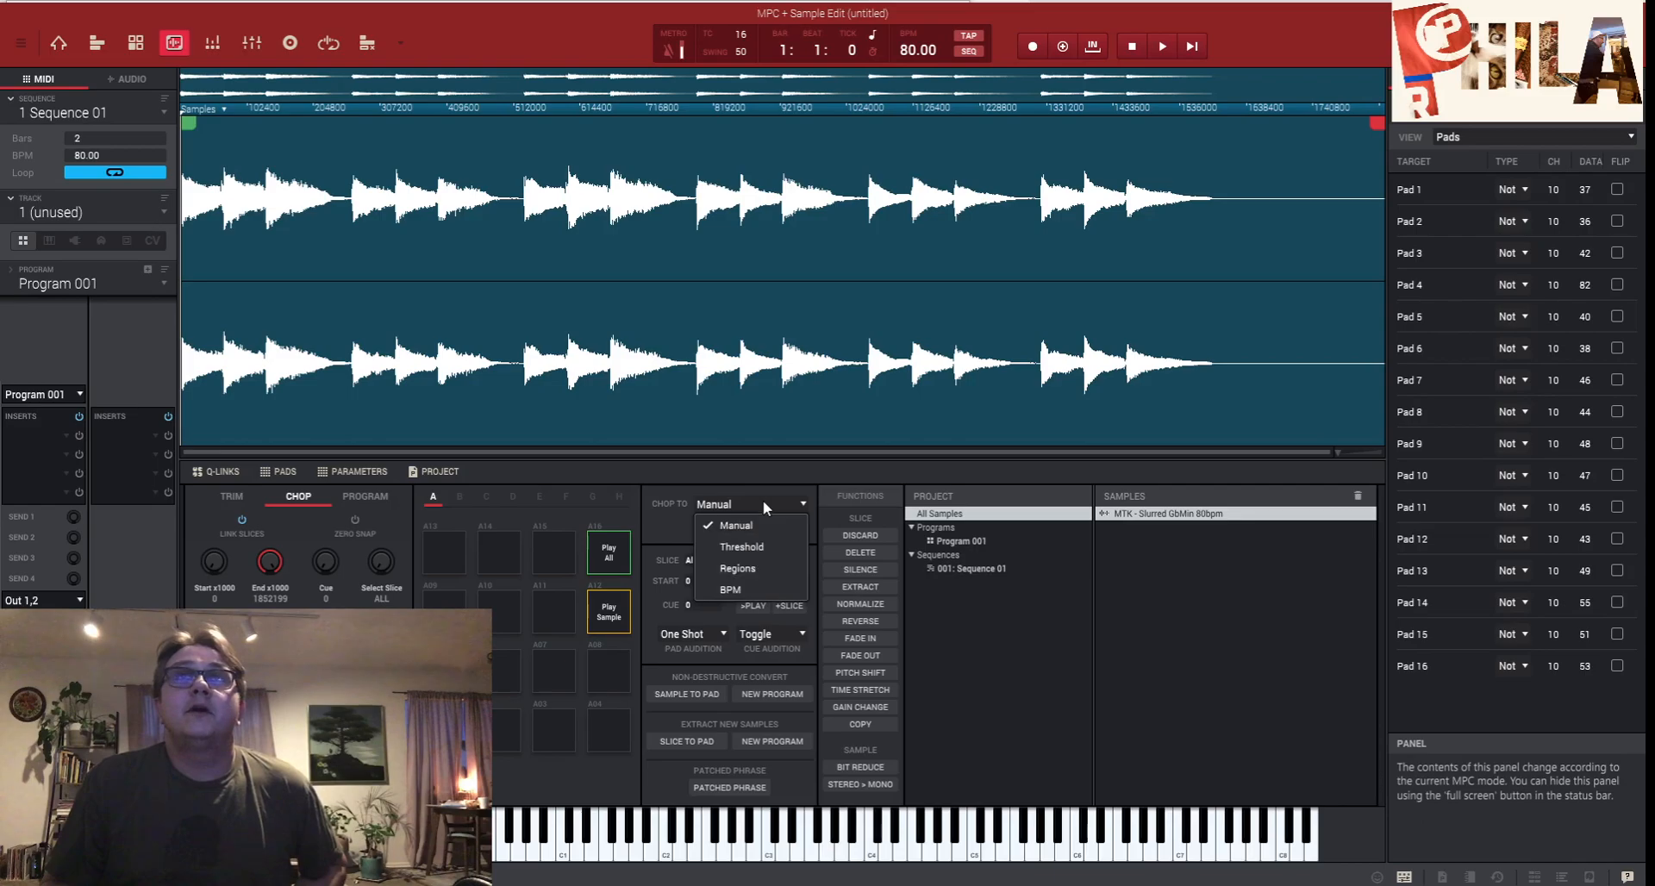
left_click(759, 548)
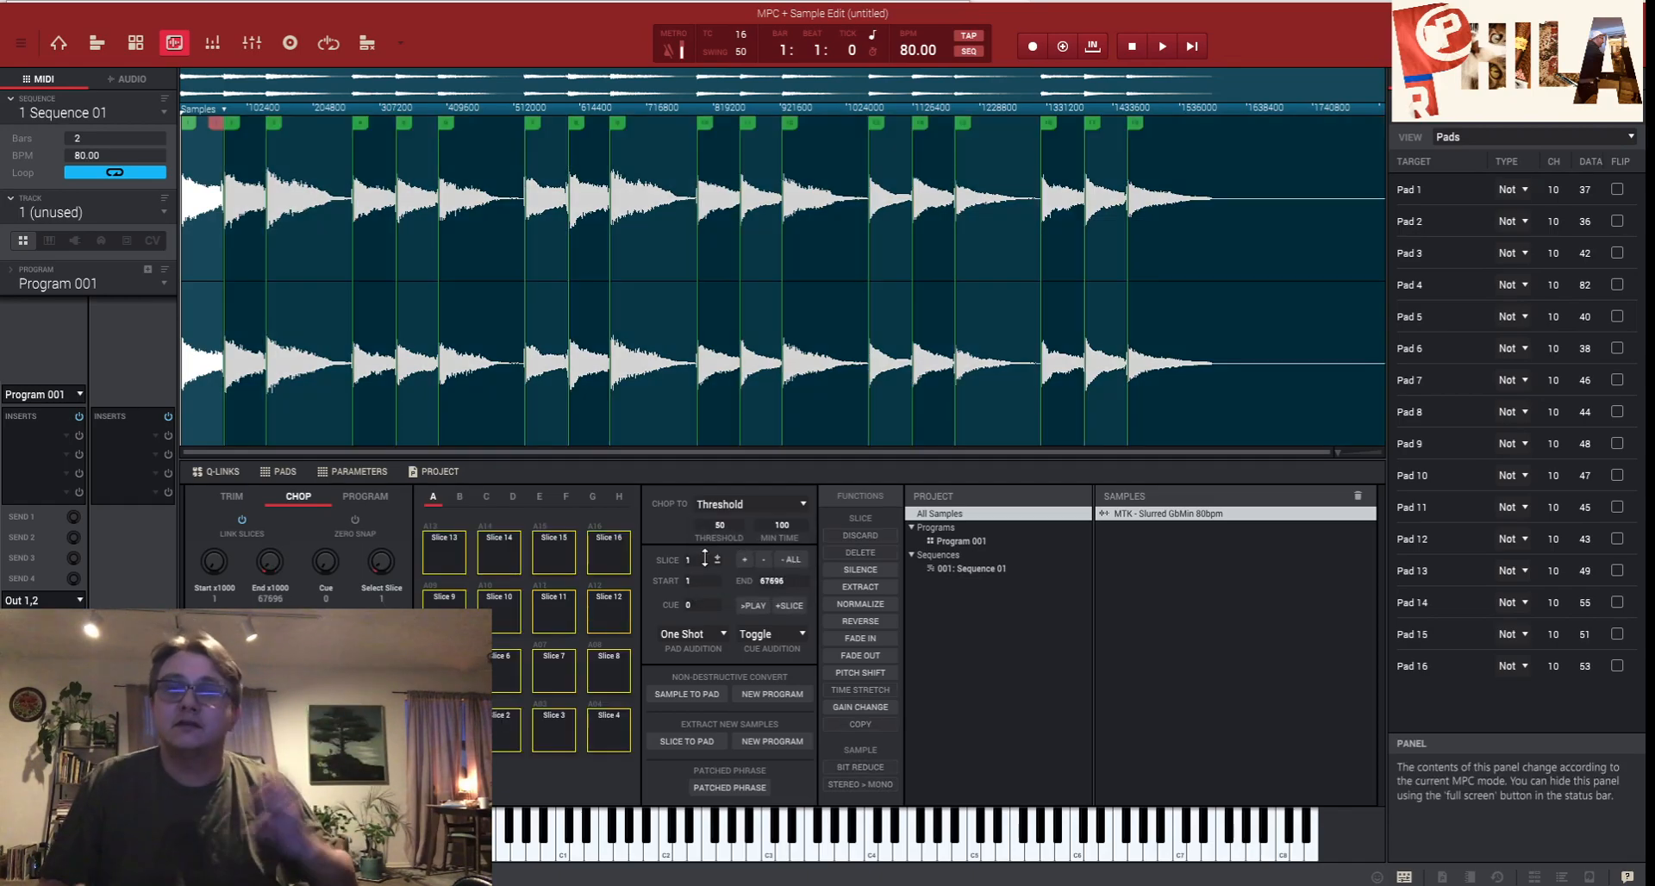
key("z")
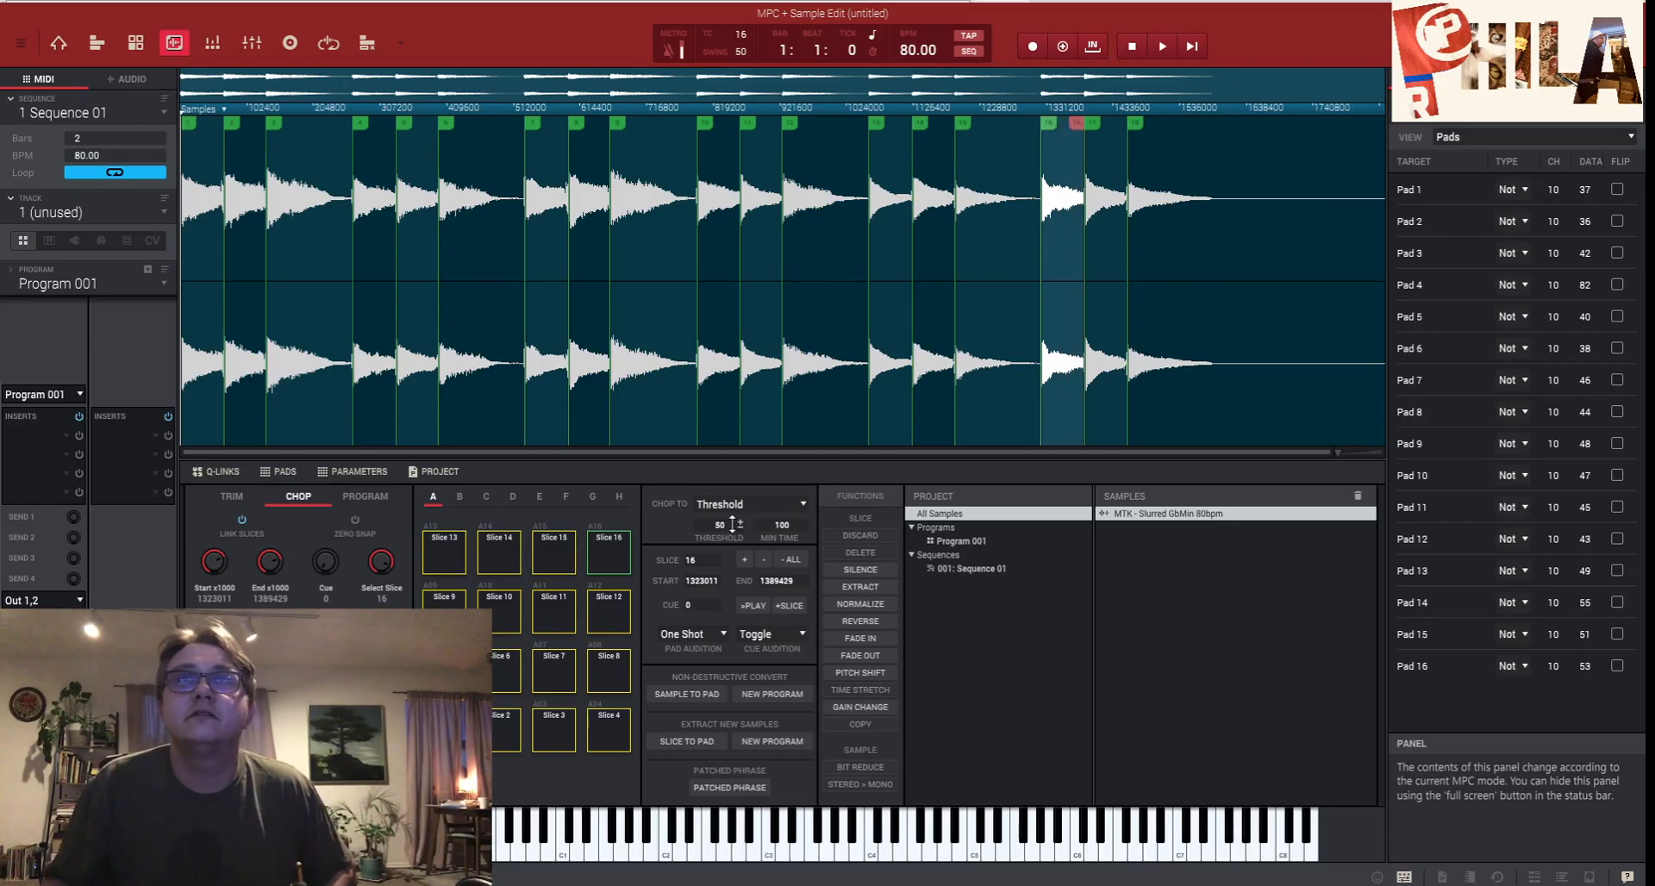
left_click(768, 695)
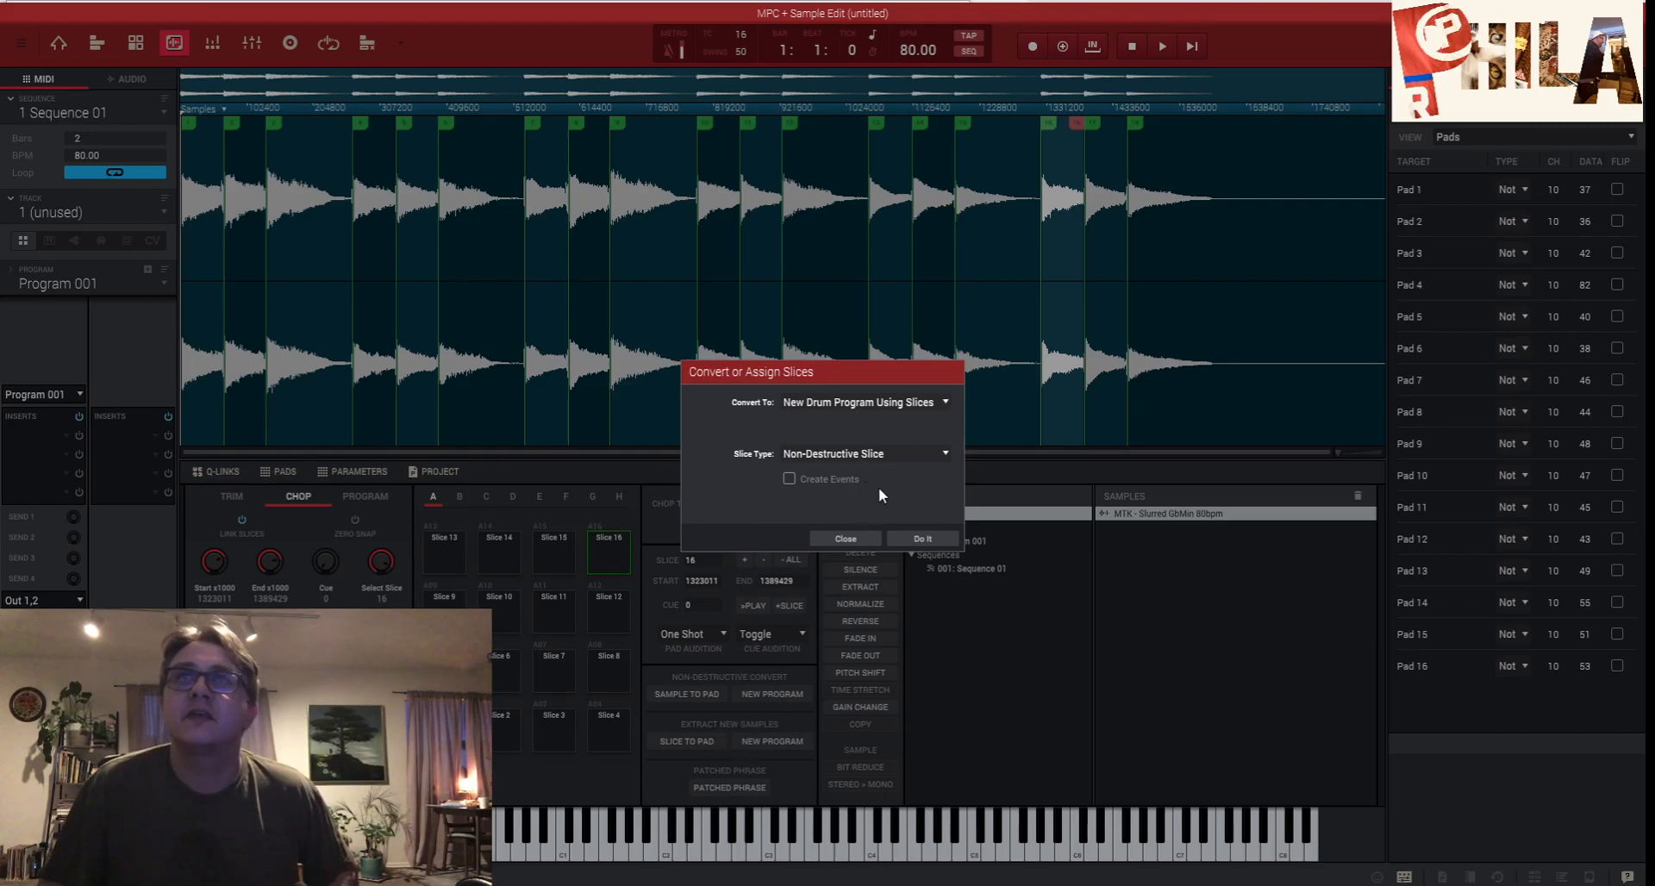
- Convert the slices to a new program and load MTK - Slurred GbMin 80bpmch onto the track's pads
left_click(920, 538)
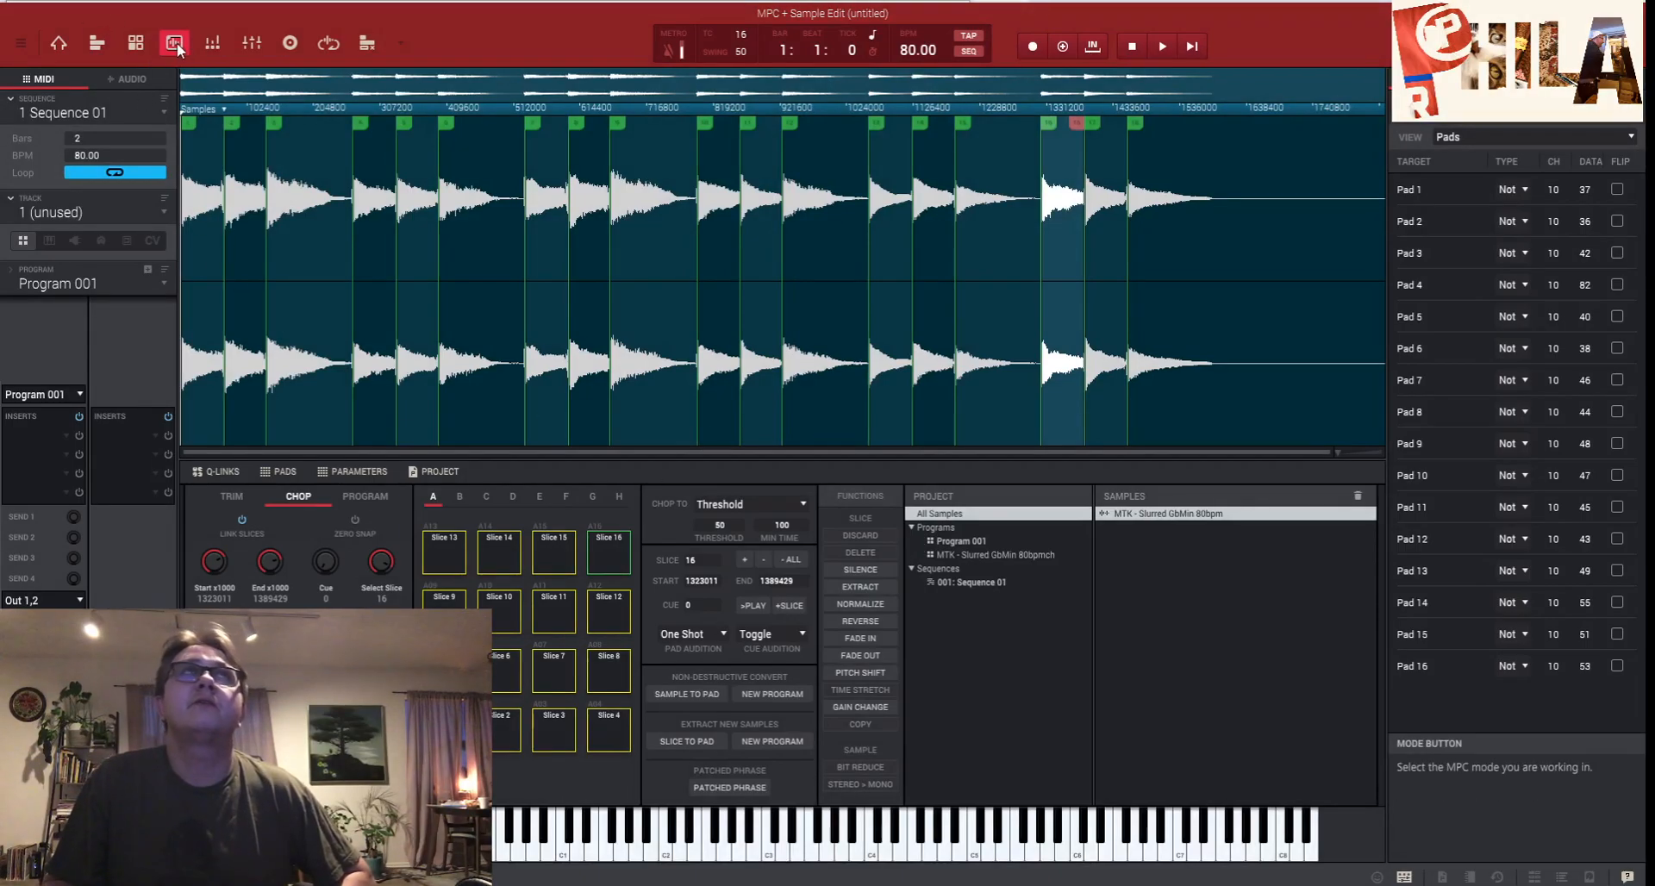
left_click(62, 44)
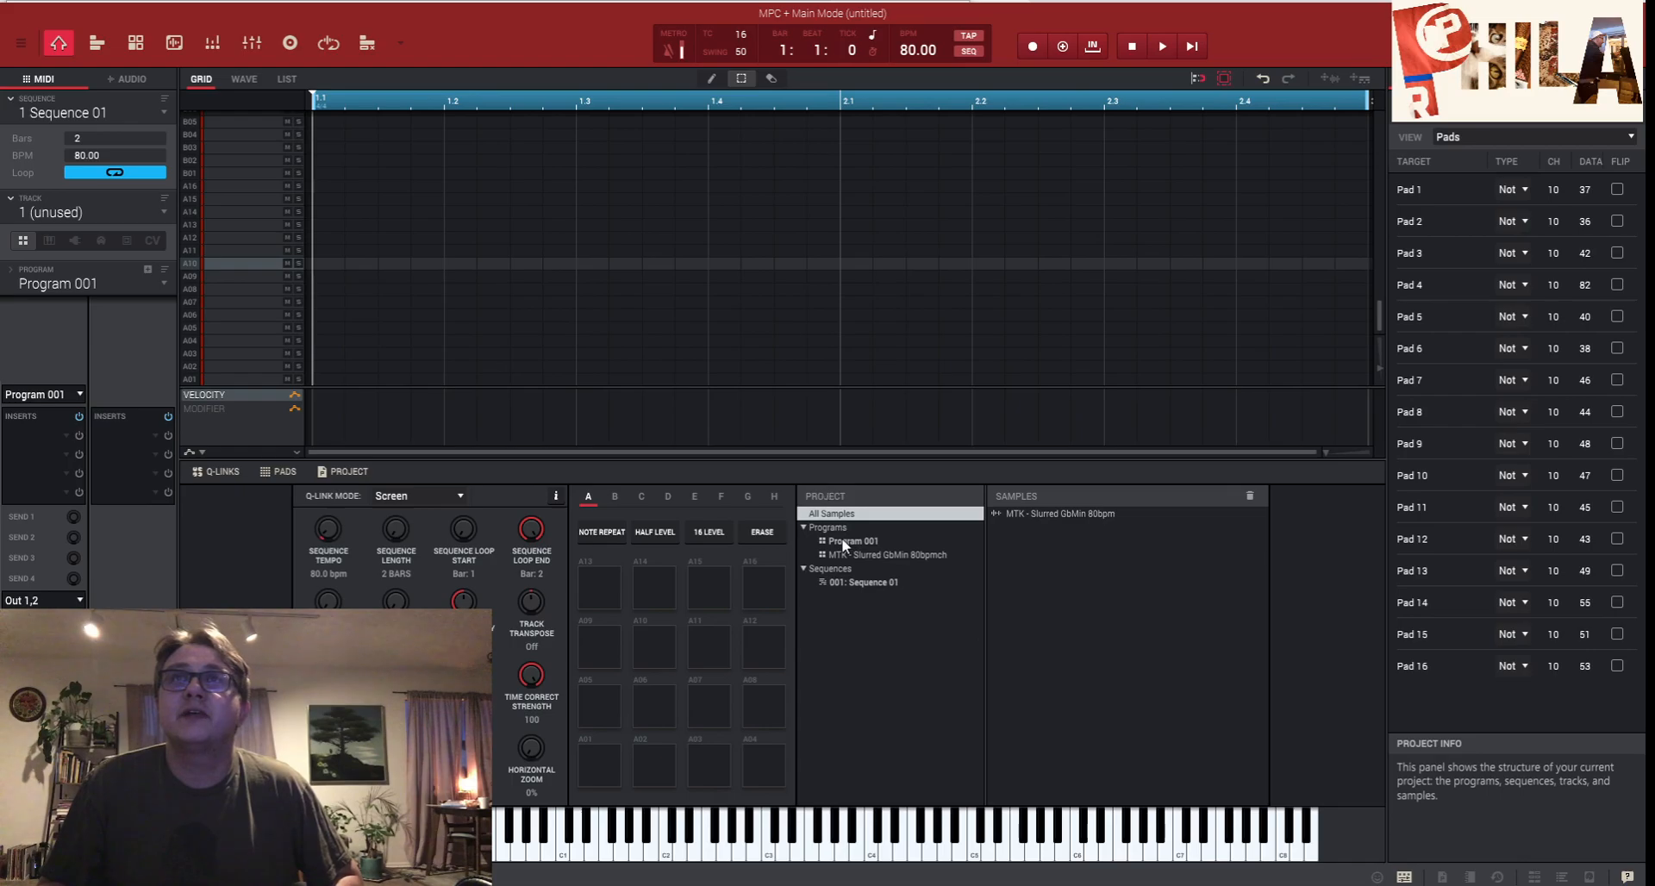
left_click(900, 556)
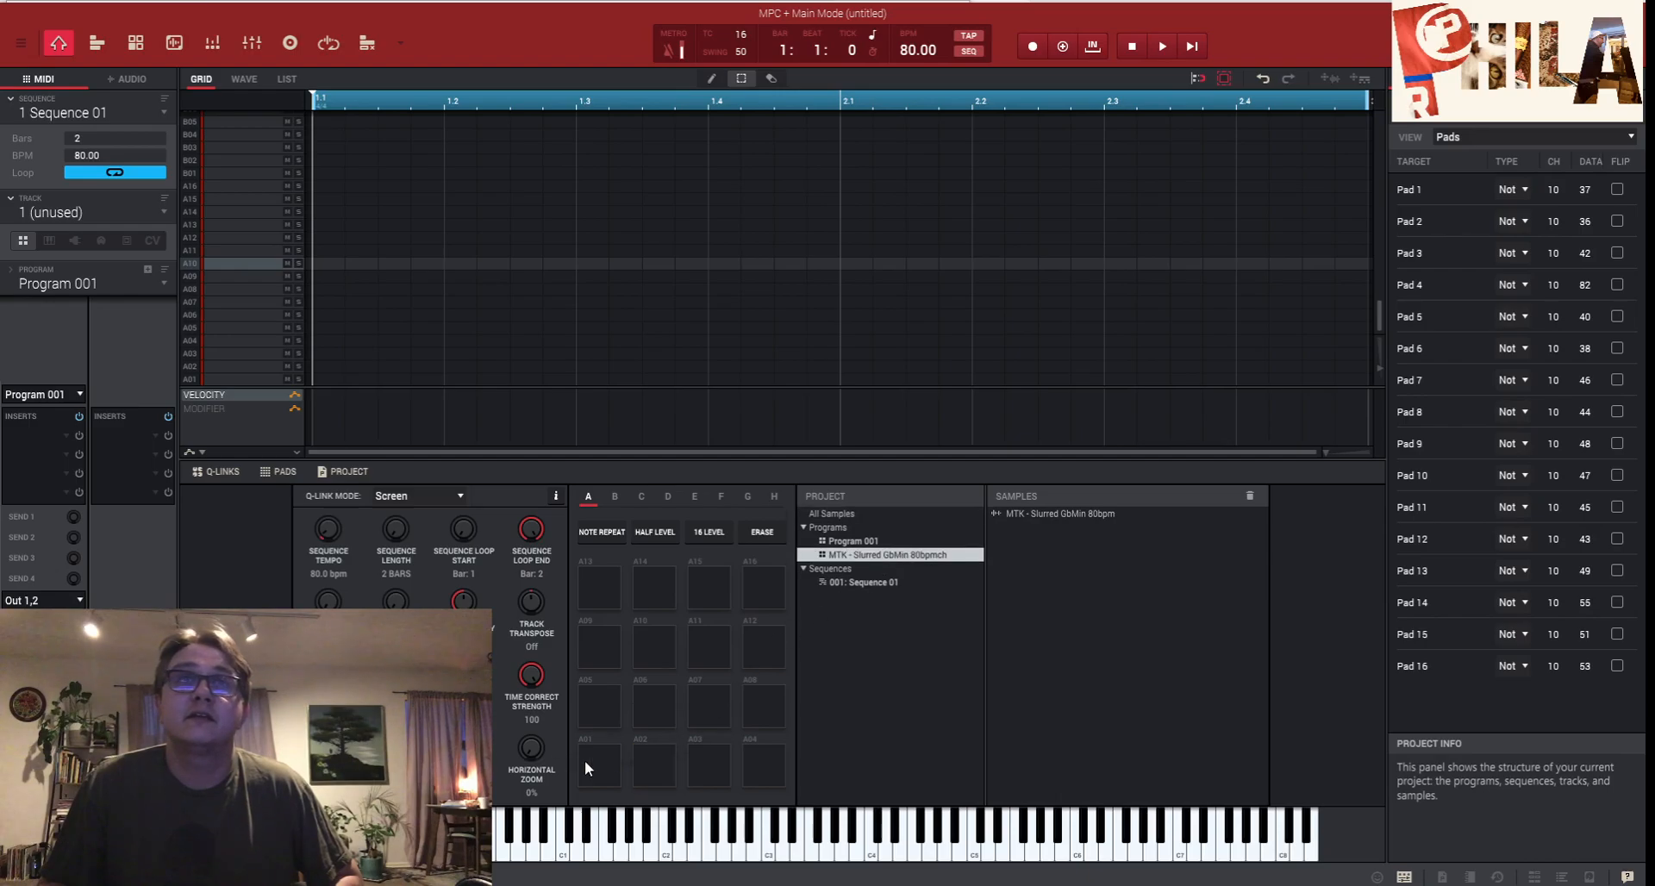
left_click_drag(587, 767, 586, 764)
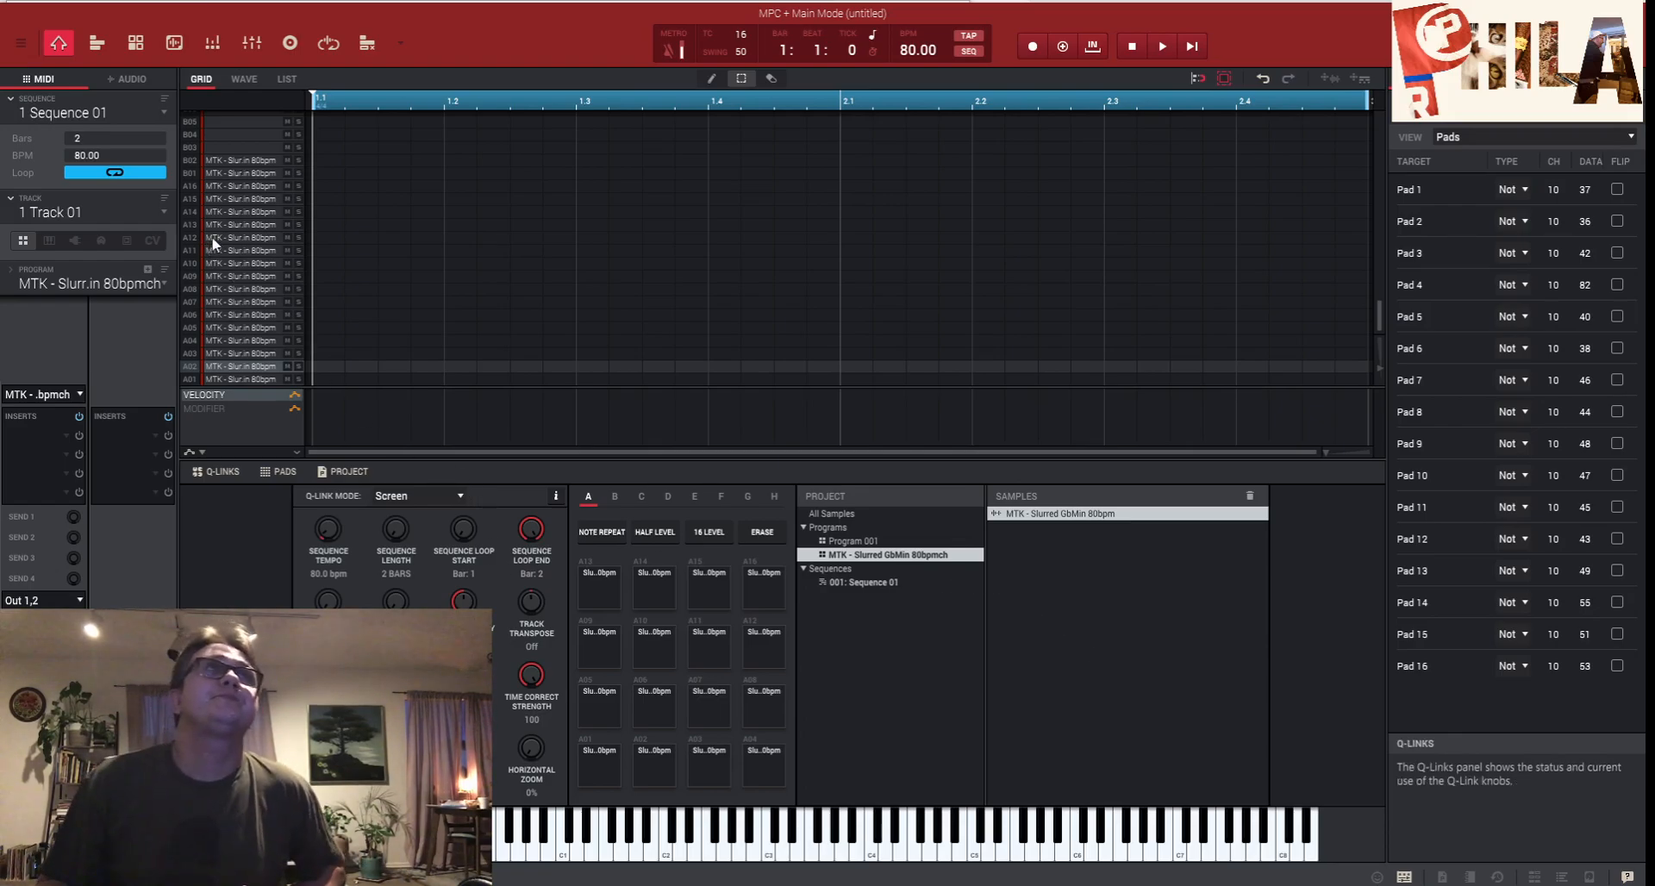
- In Program Edit, make the chopped program polyphonic and select pads A01, A05, A09 and A13
left_click(136, 43)
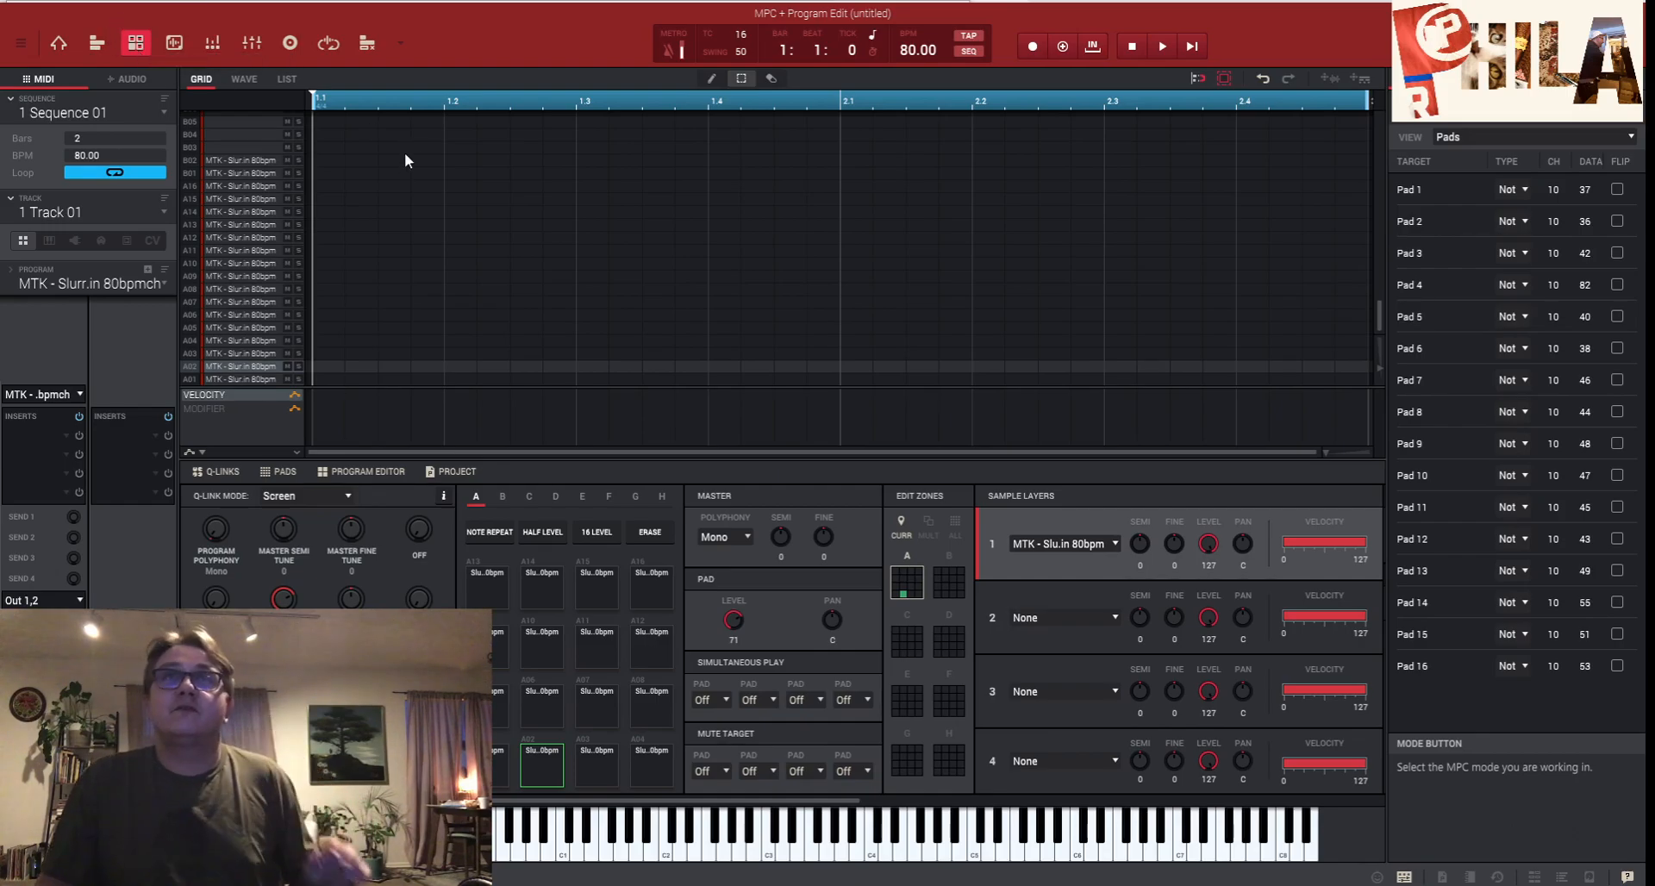
left_click(743, 538)
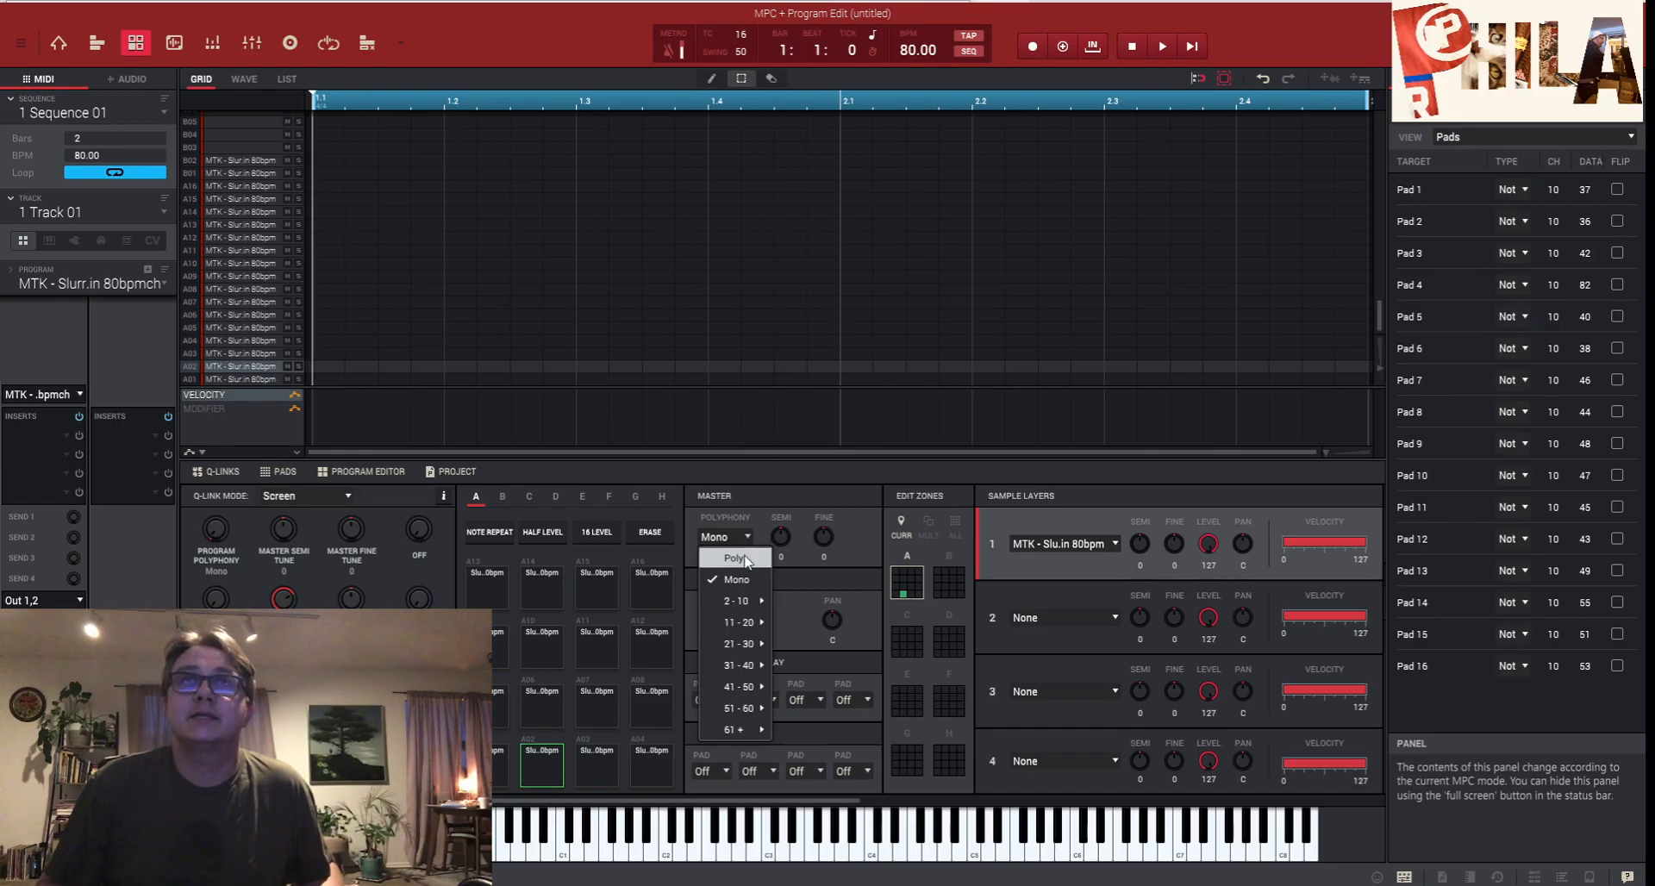
left_click(735, 559)
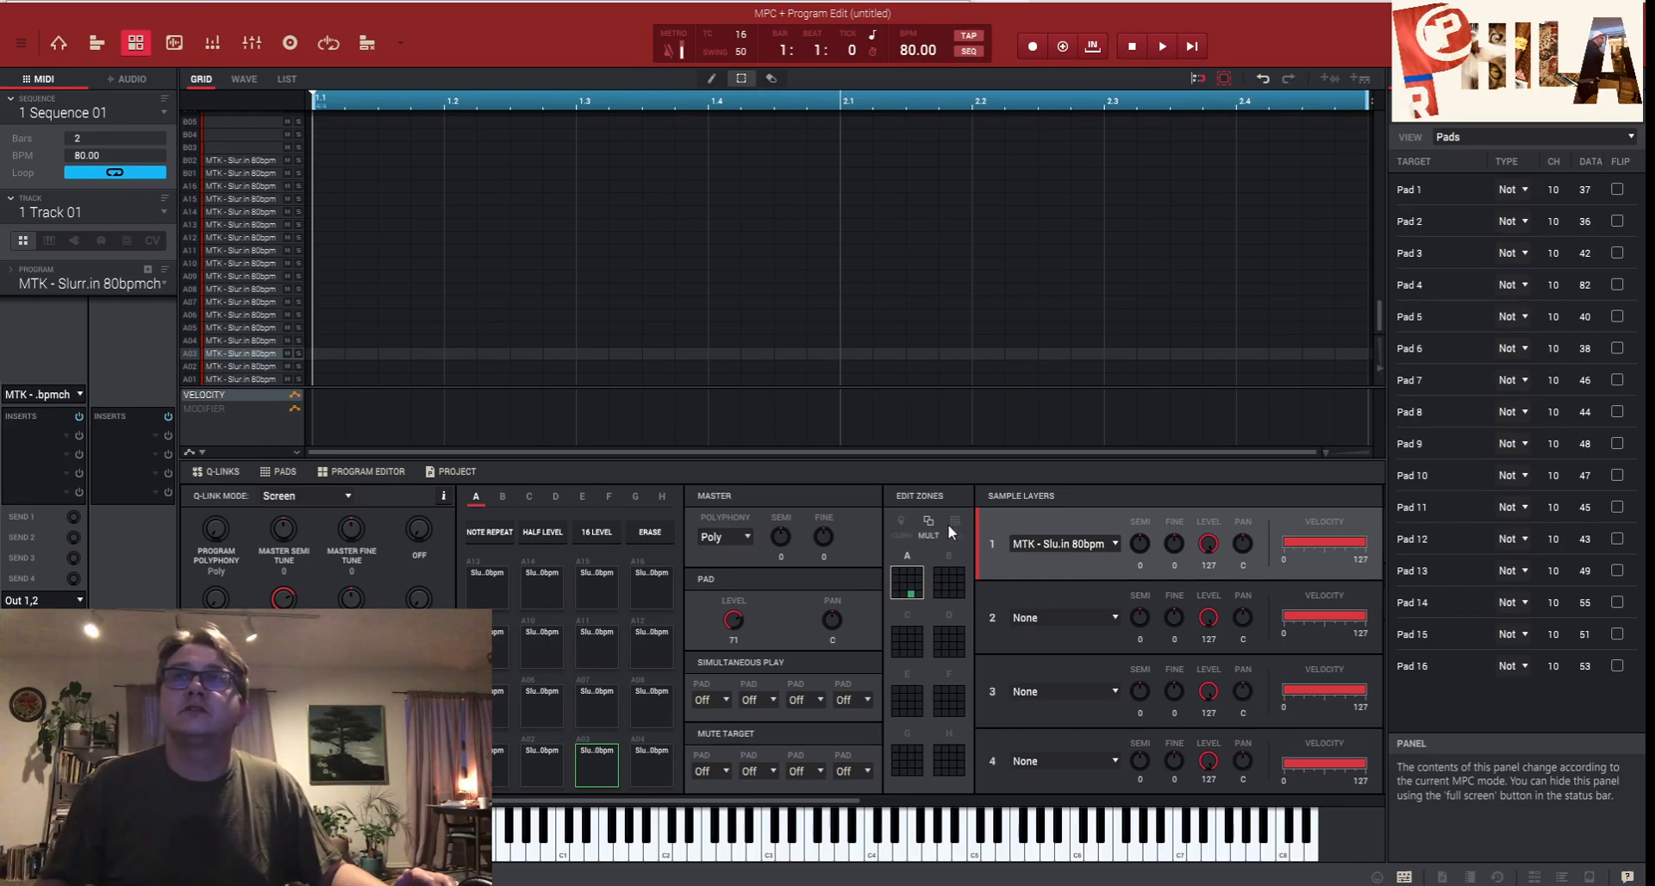
mouse_move(896, 569)
left_mouse_down()
mouse_move(897, 599)
mouse_move(921, 593)
mouse_move(905, 575)
mouse_move(949, 594)
left_mouse_up()
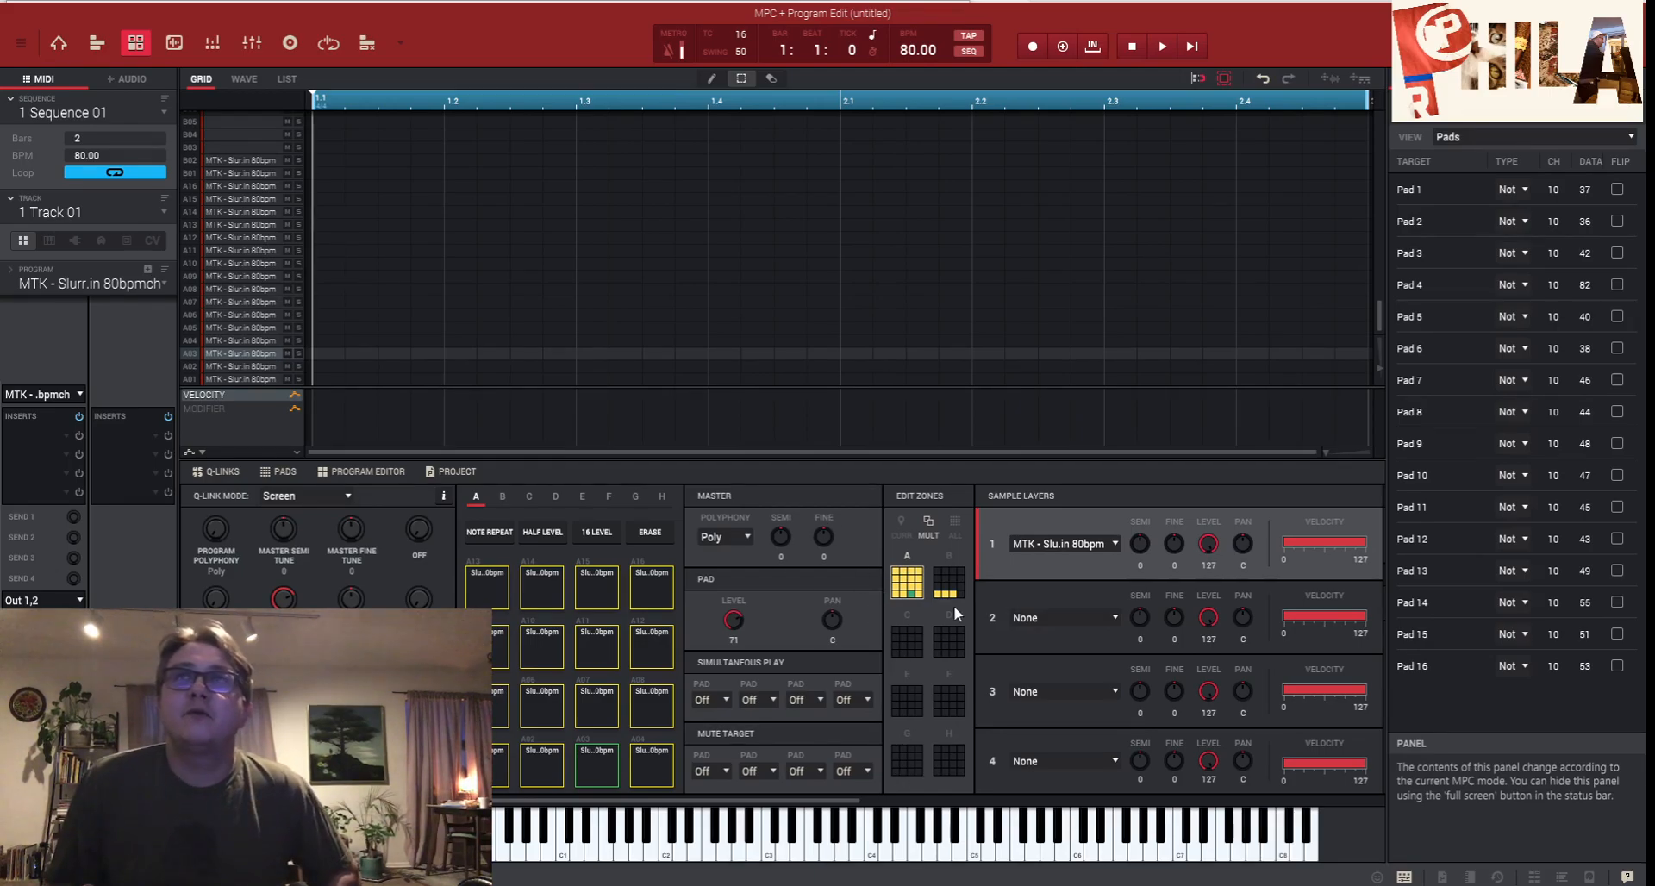
- Put the selected pads in mute group 1
left_click_drag(784, 806, 910, 807)
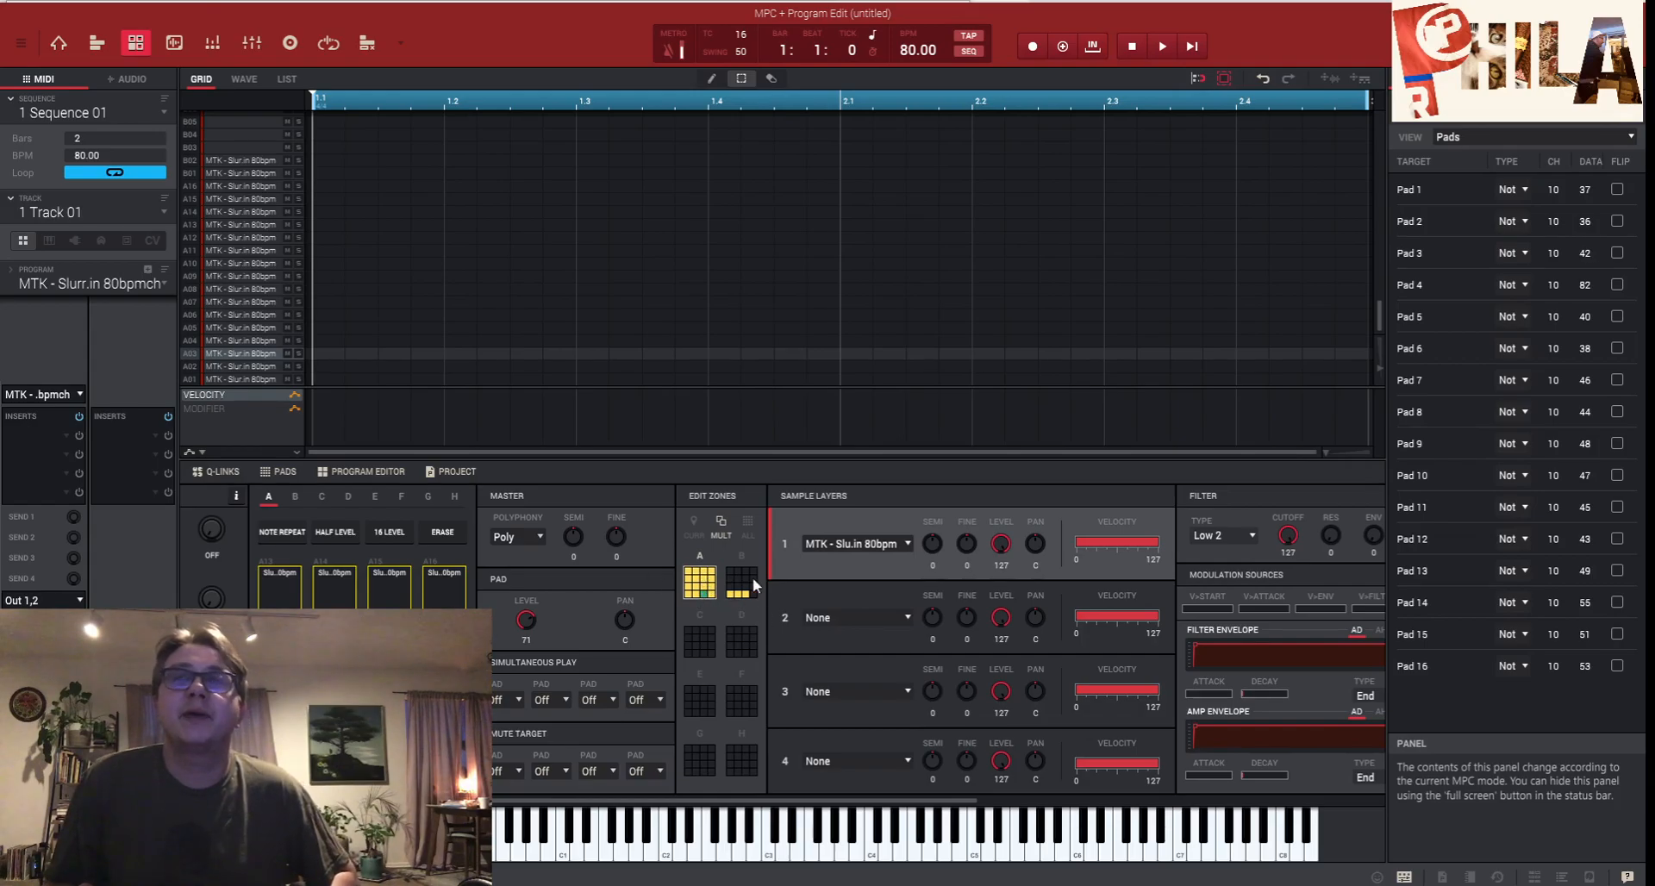
left_click_drag(920, 806, 1102, 798)
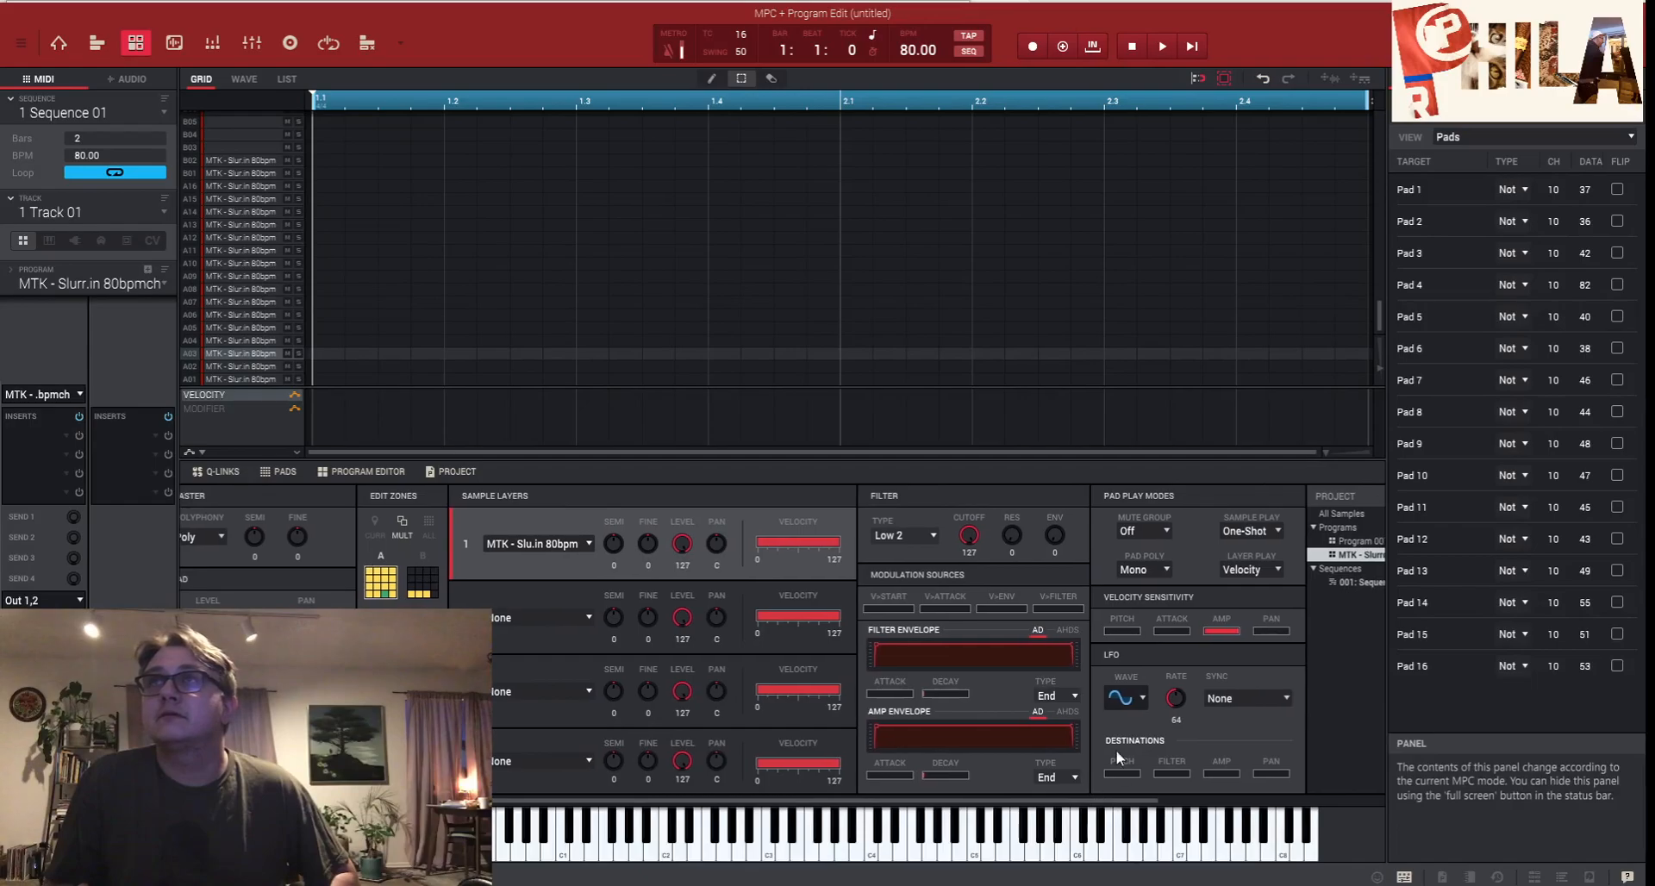
left_click(1162, 529)
mouse_move(1164, 573)
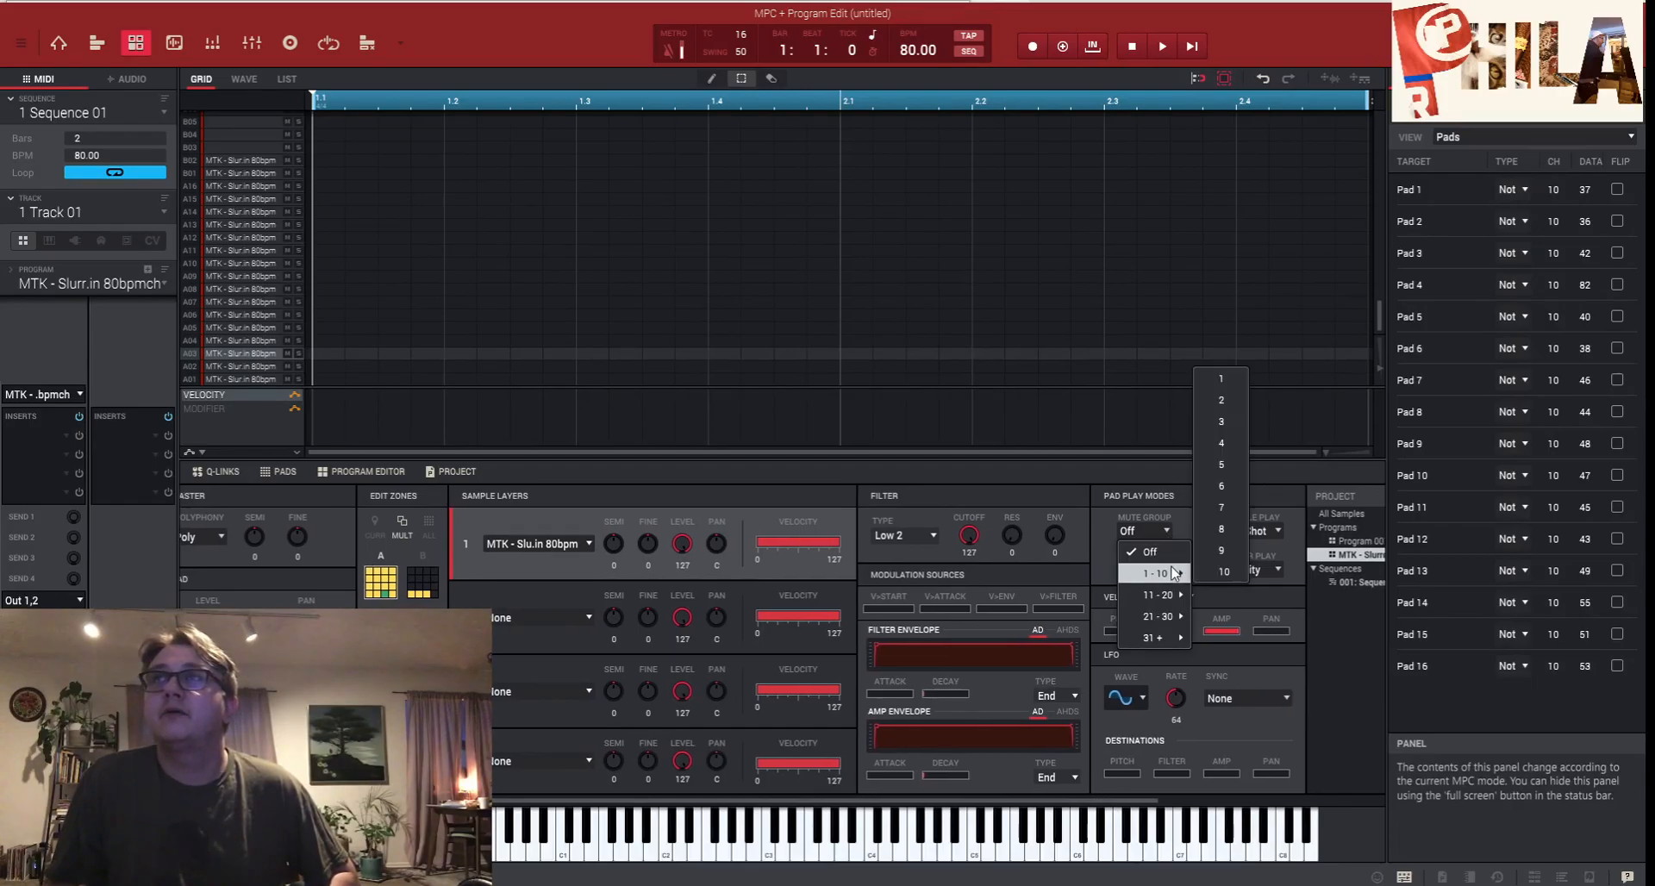
left_click(1227, 381)
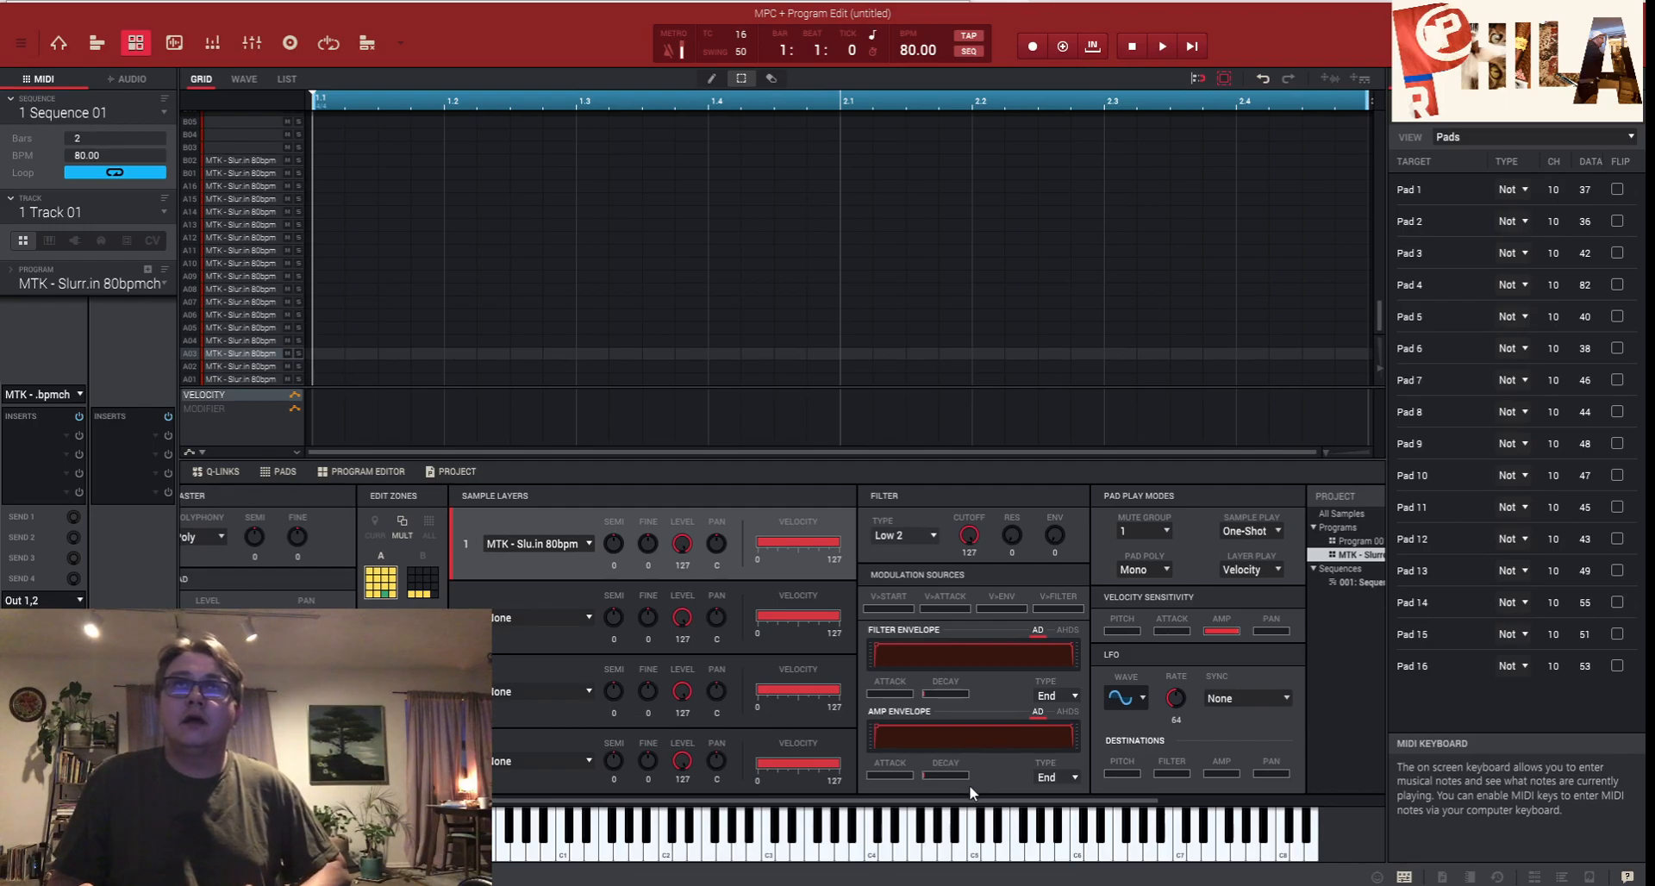
- Set the pads' filter cutoff to 107
left_click_drag(962, 803, 888, 804)
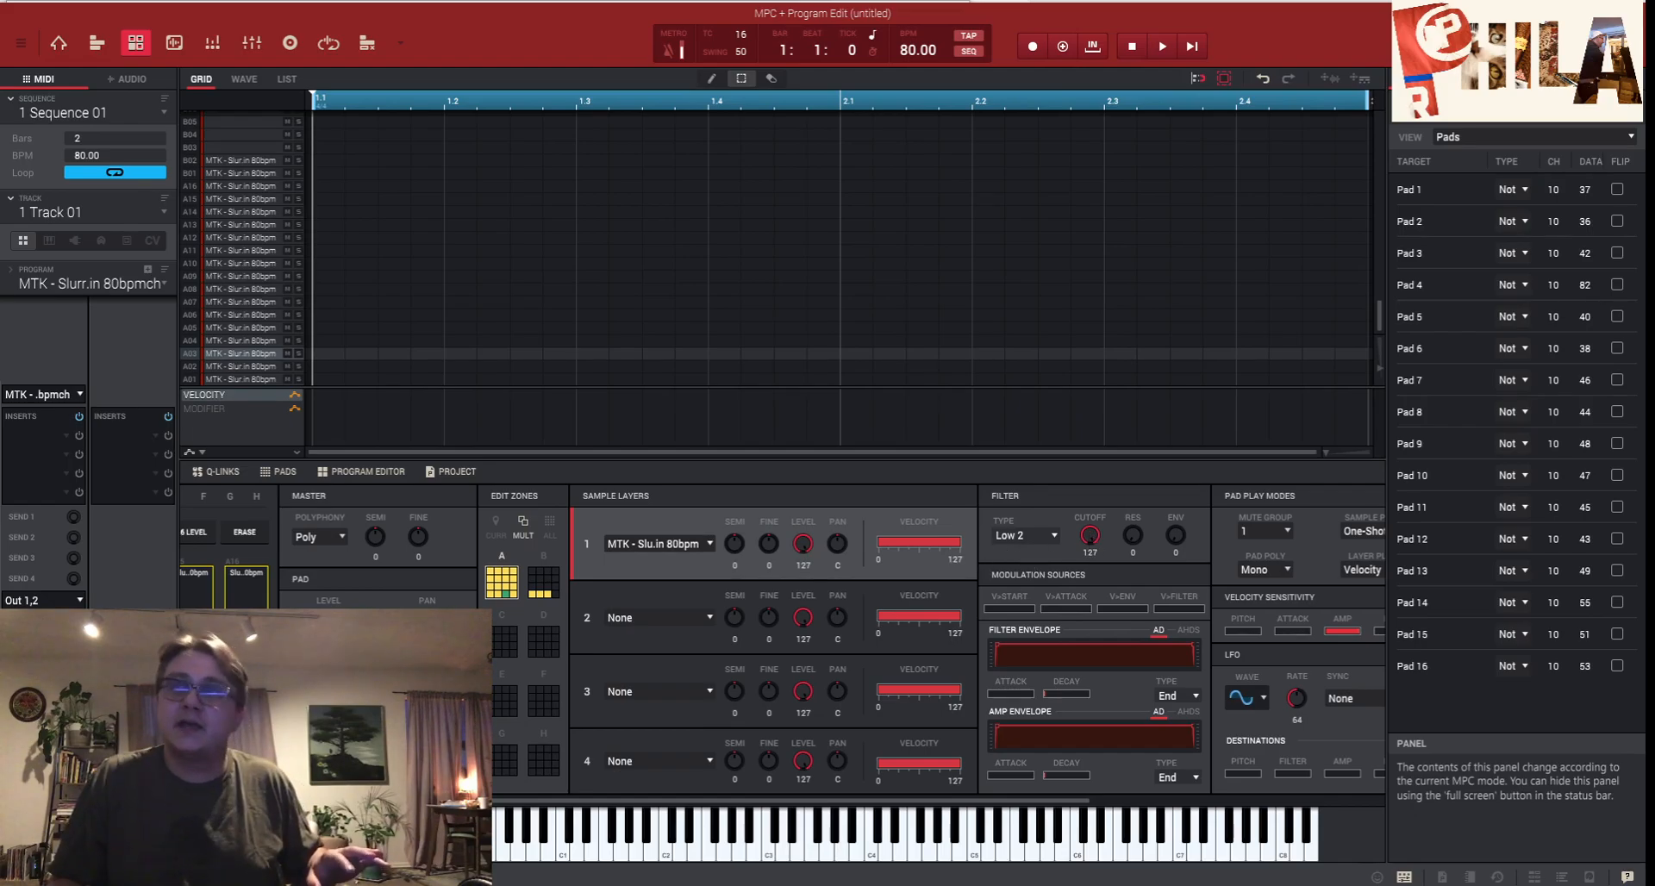
left_click_drag(1091, 539, 1091, 589)
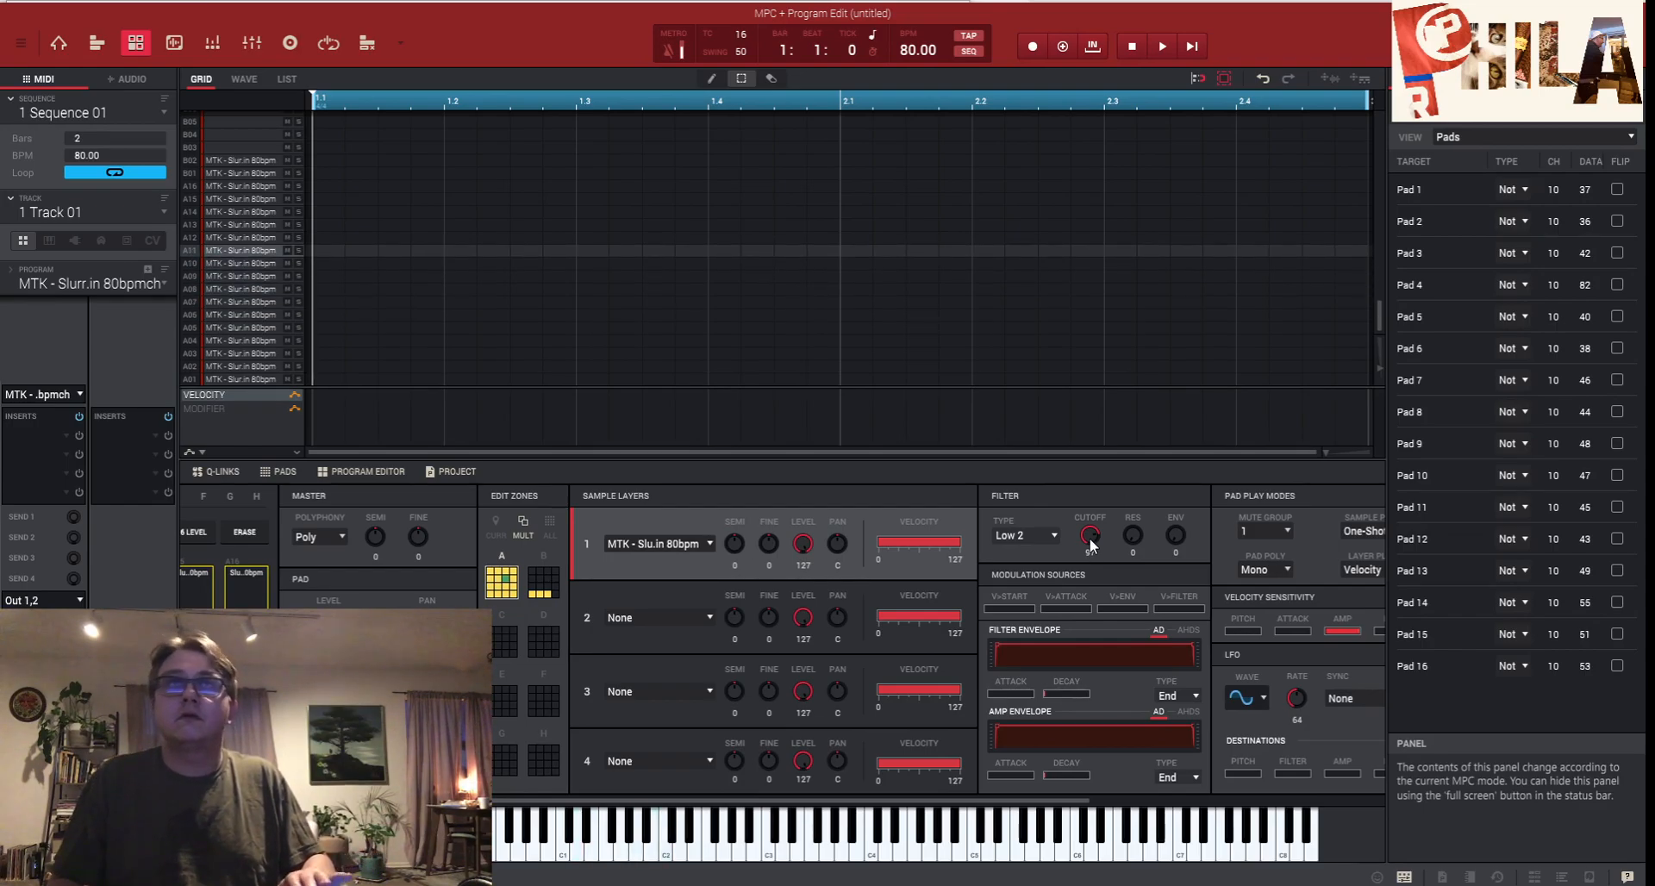
left_click_drag(1083, 538, 1089, 529)
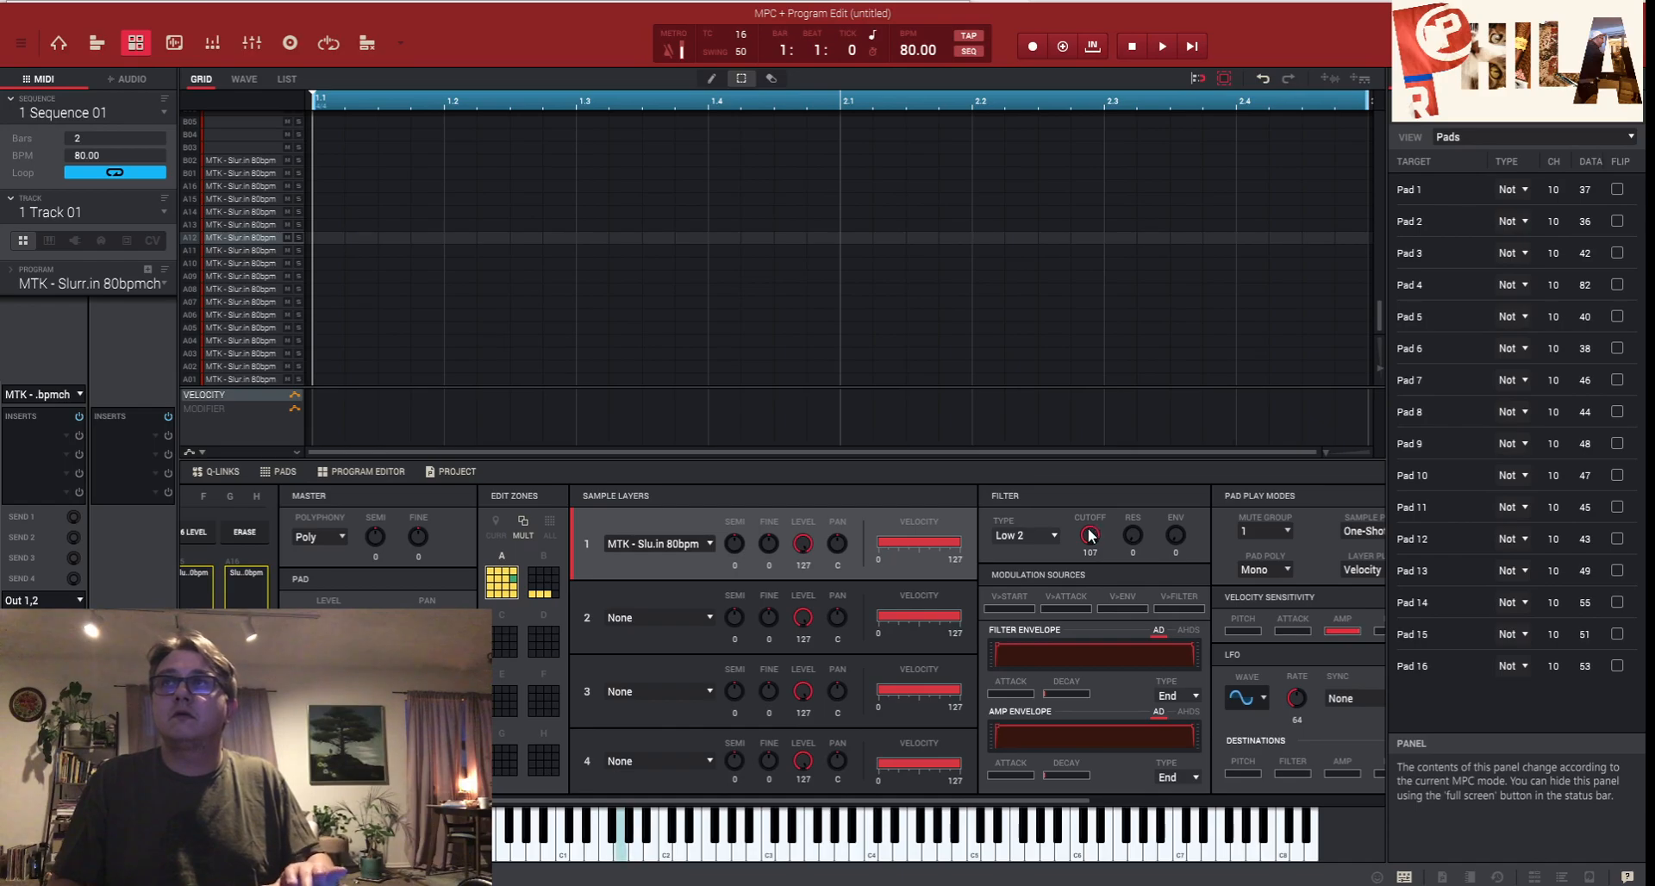
- Try routing the LFO to pan, then remove its pan amount again
left_click_drag(948, 803, 1112, 813)
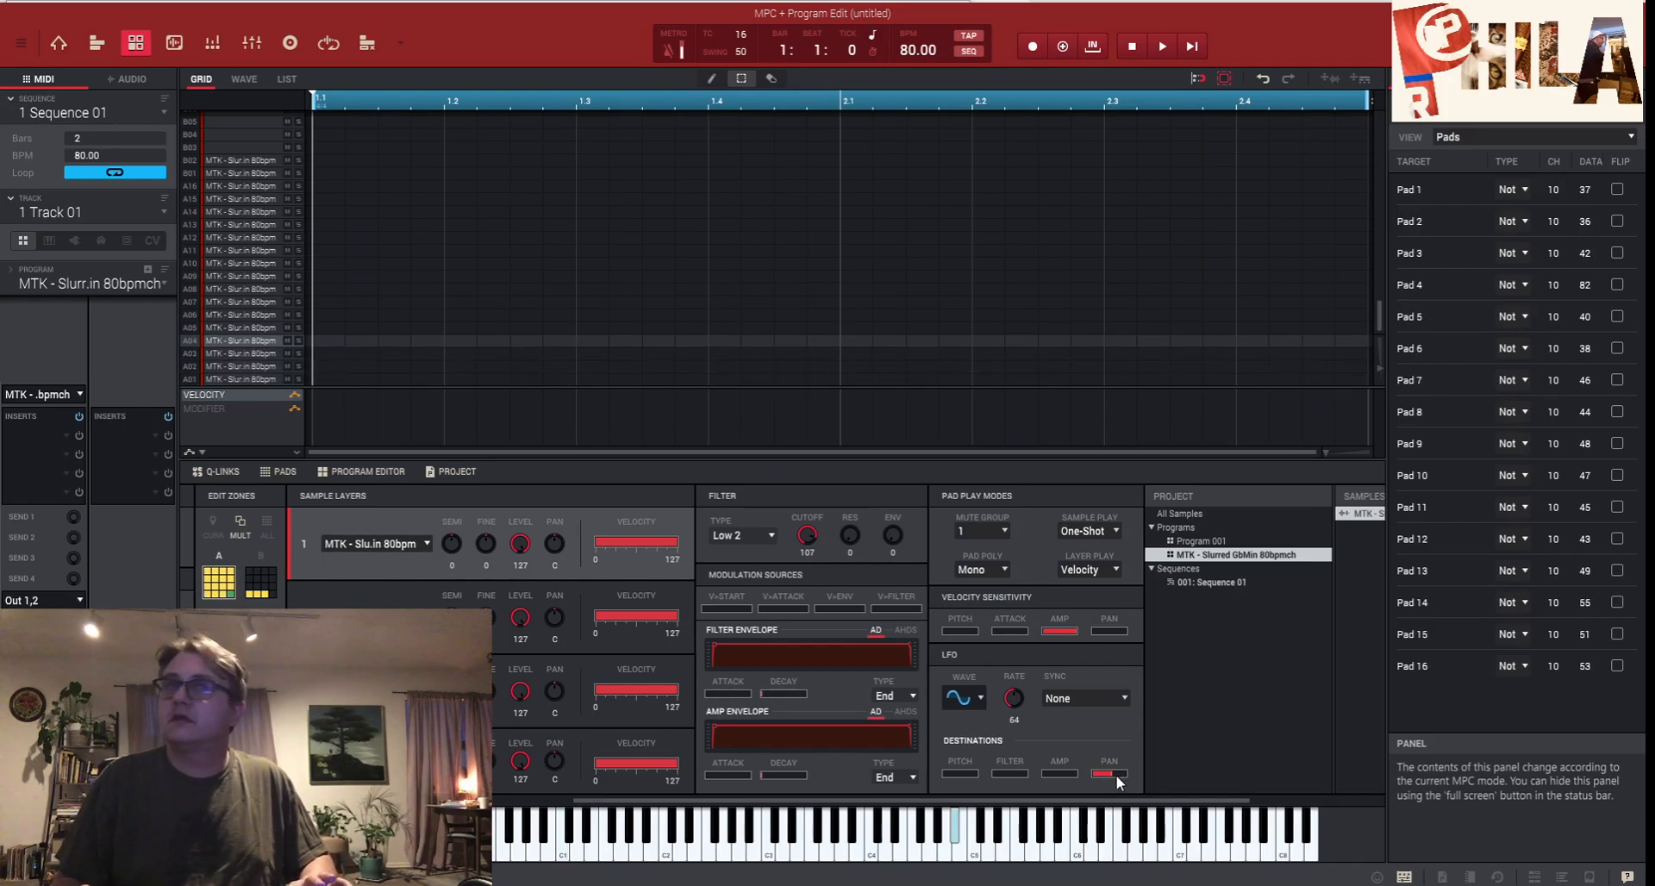
mouse_move(1107, 768)
left_mouse_down()
mouse_move(1129, 774)
mouse_move(1107, 774)
left_mouse_up()
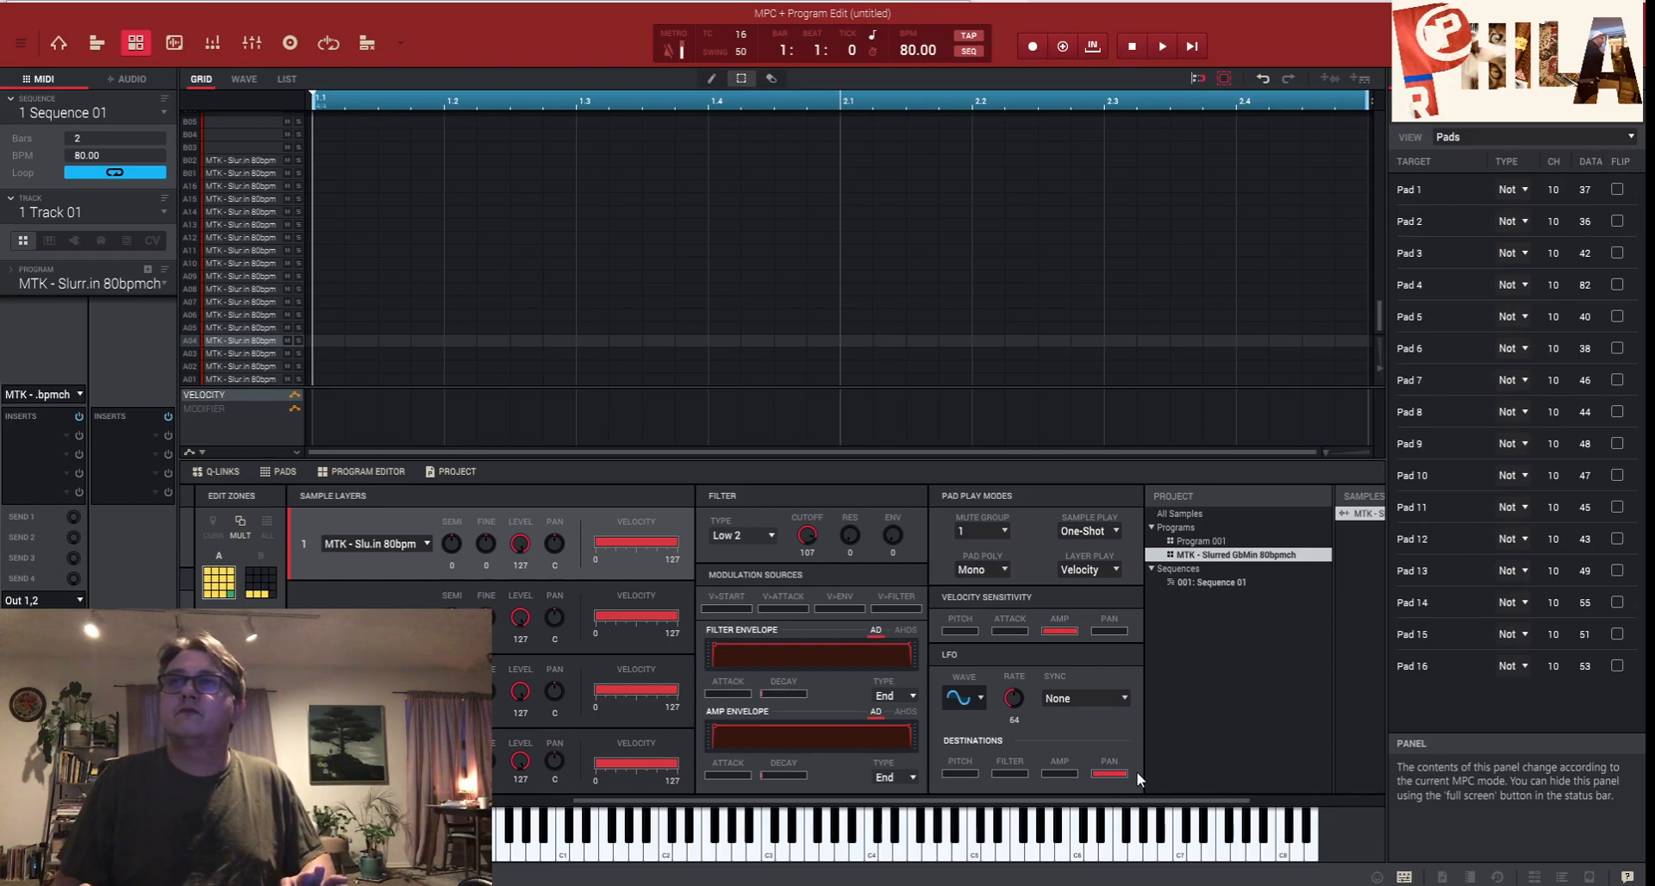
left_click_drag(1115, 769, 1105, 769)
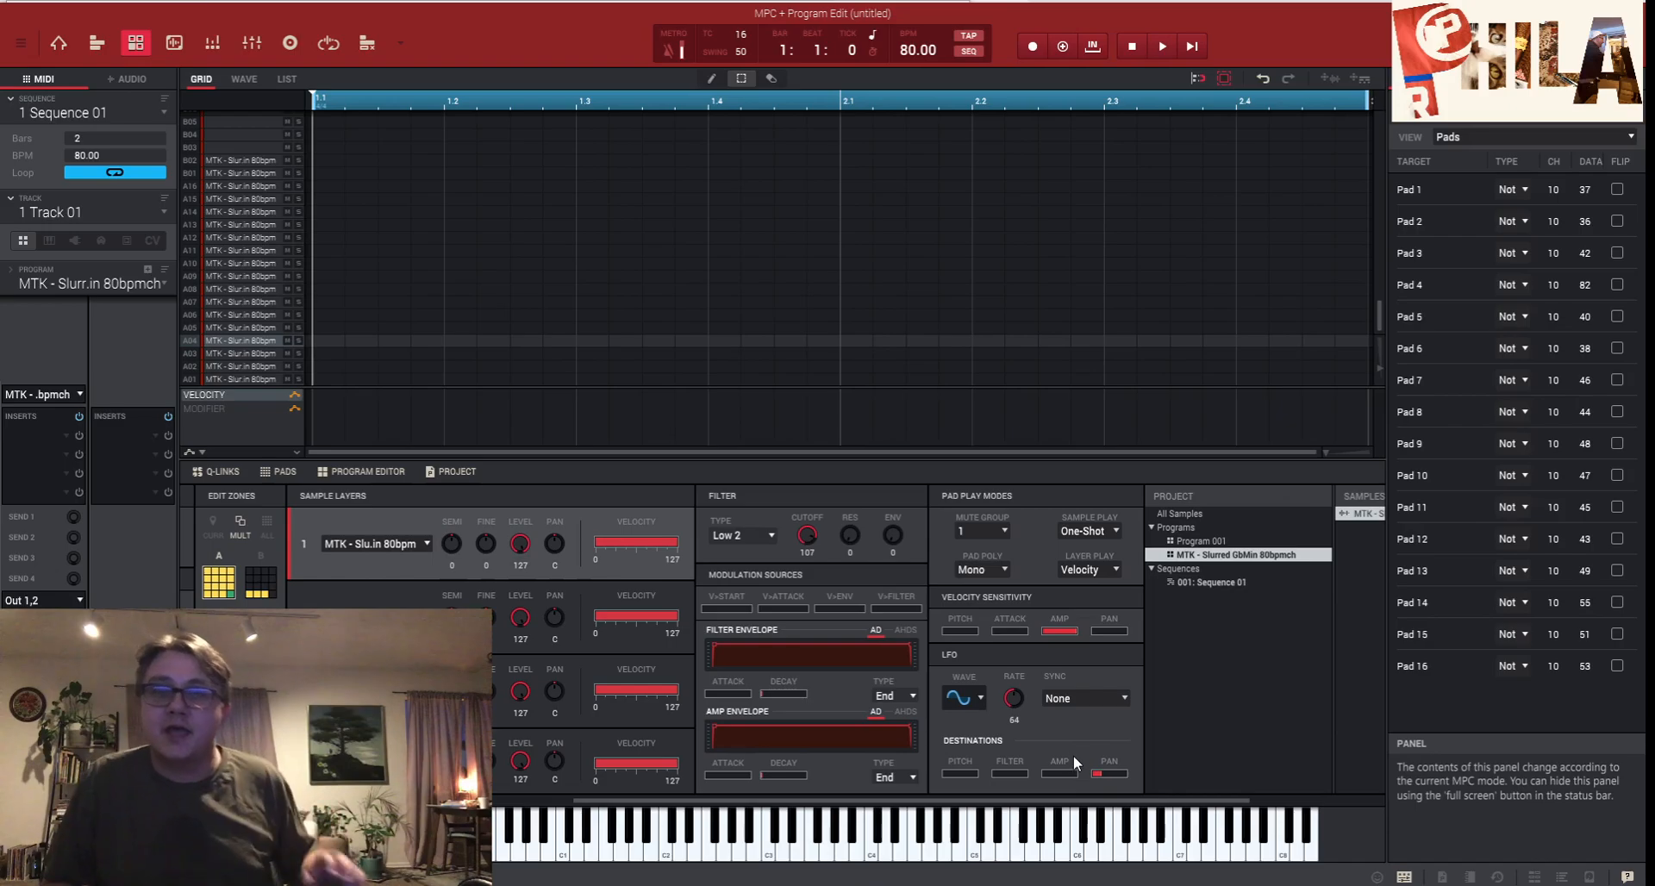
left_click_drag(1115, 773, 1097, 772)
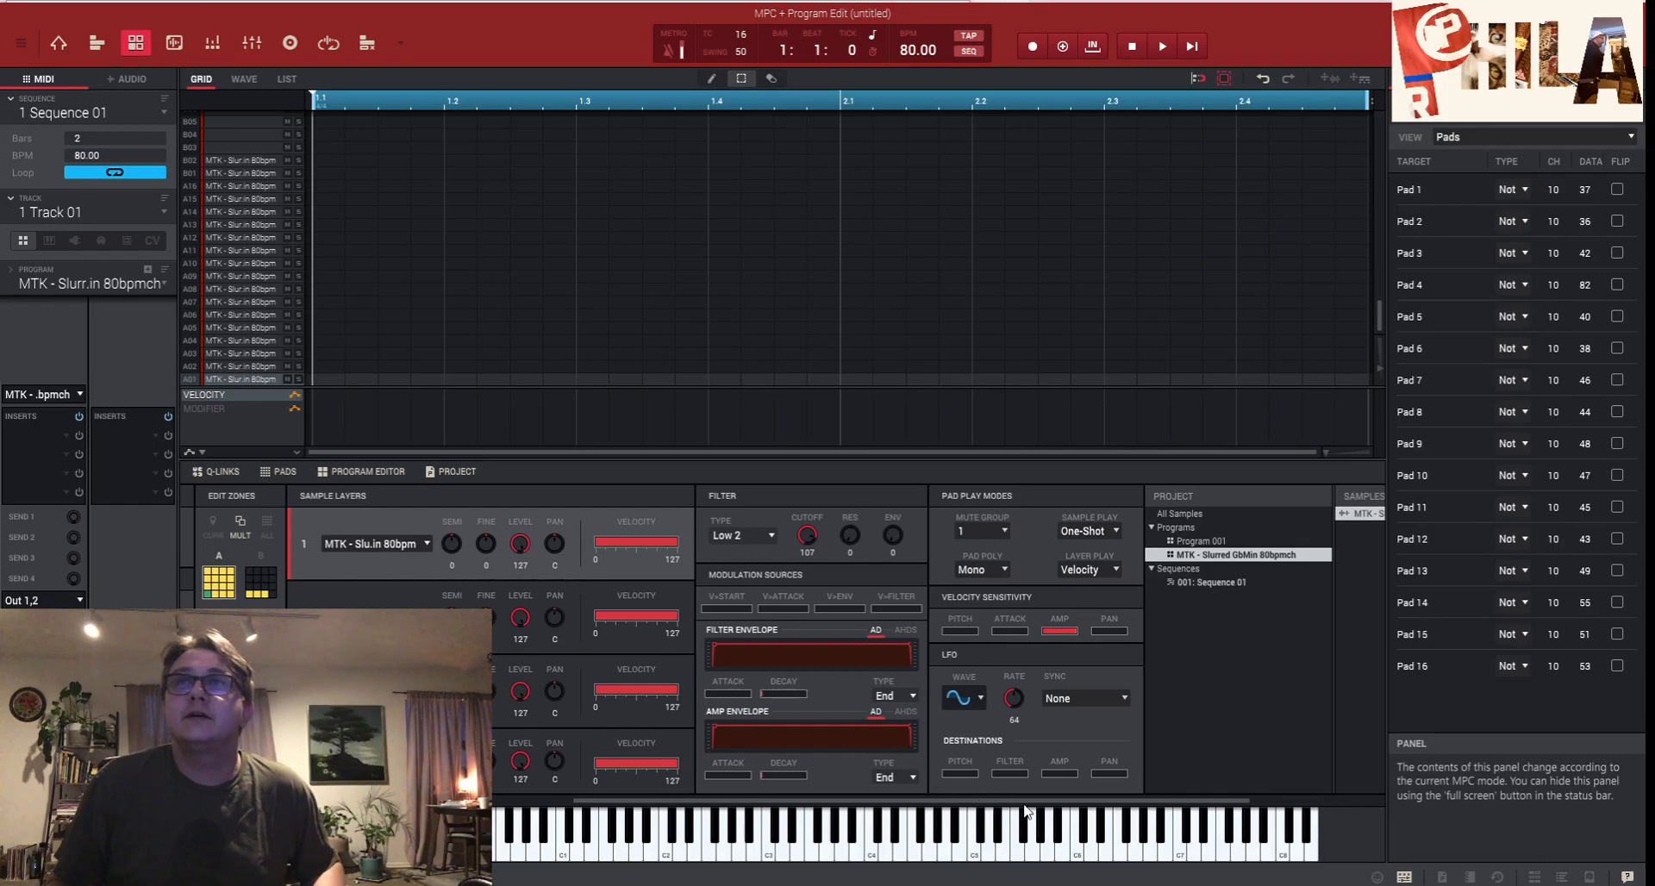
left_click_drag(1030, 806, 635, 810)
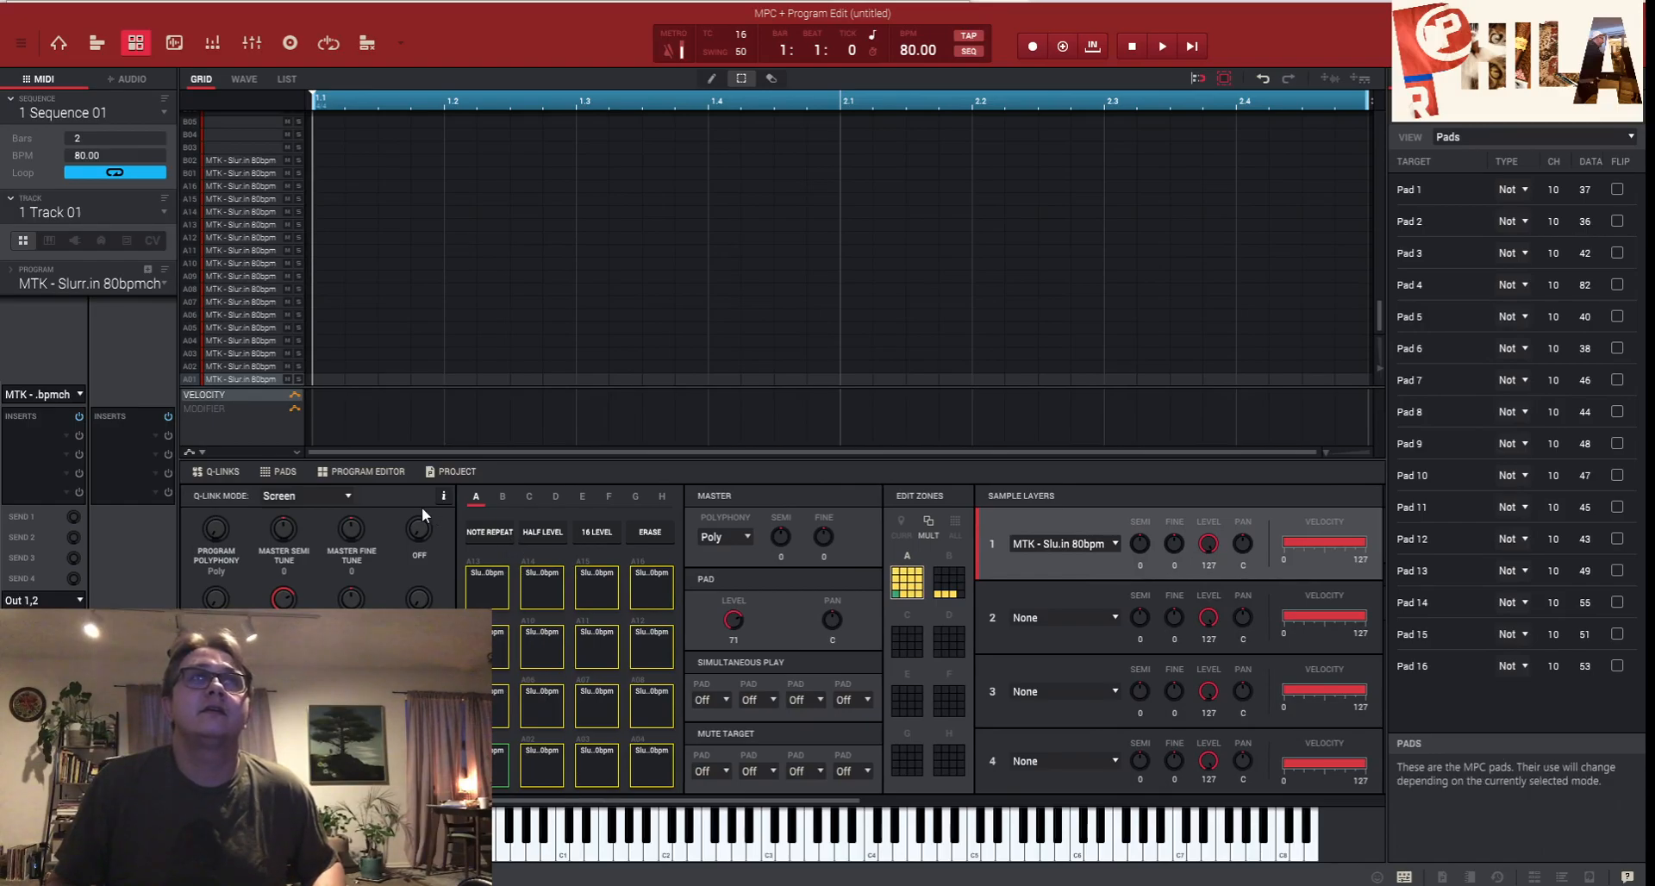
left_click_drag(692, 808, 788, 785)
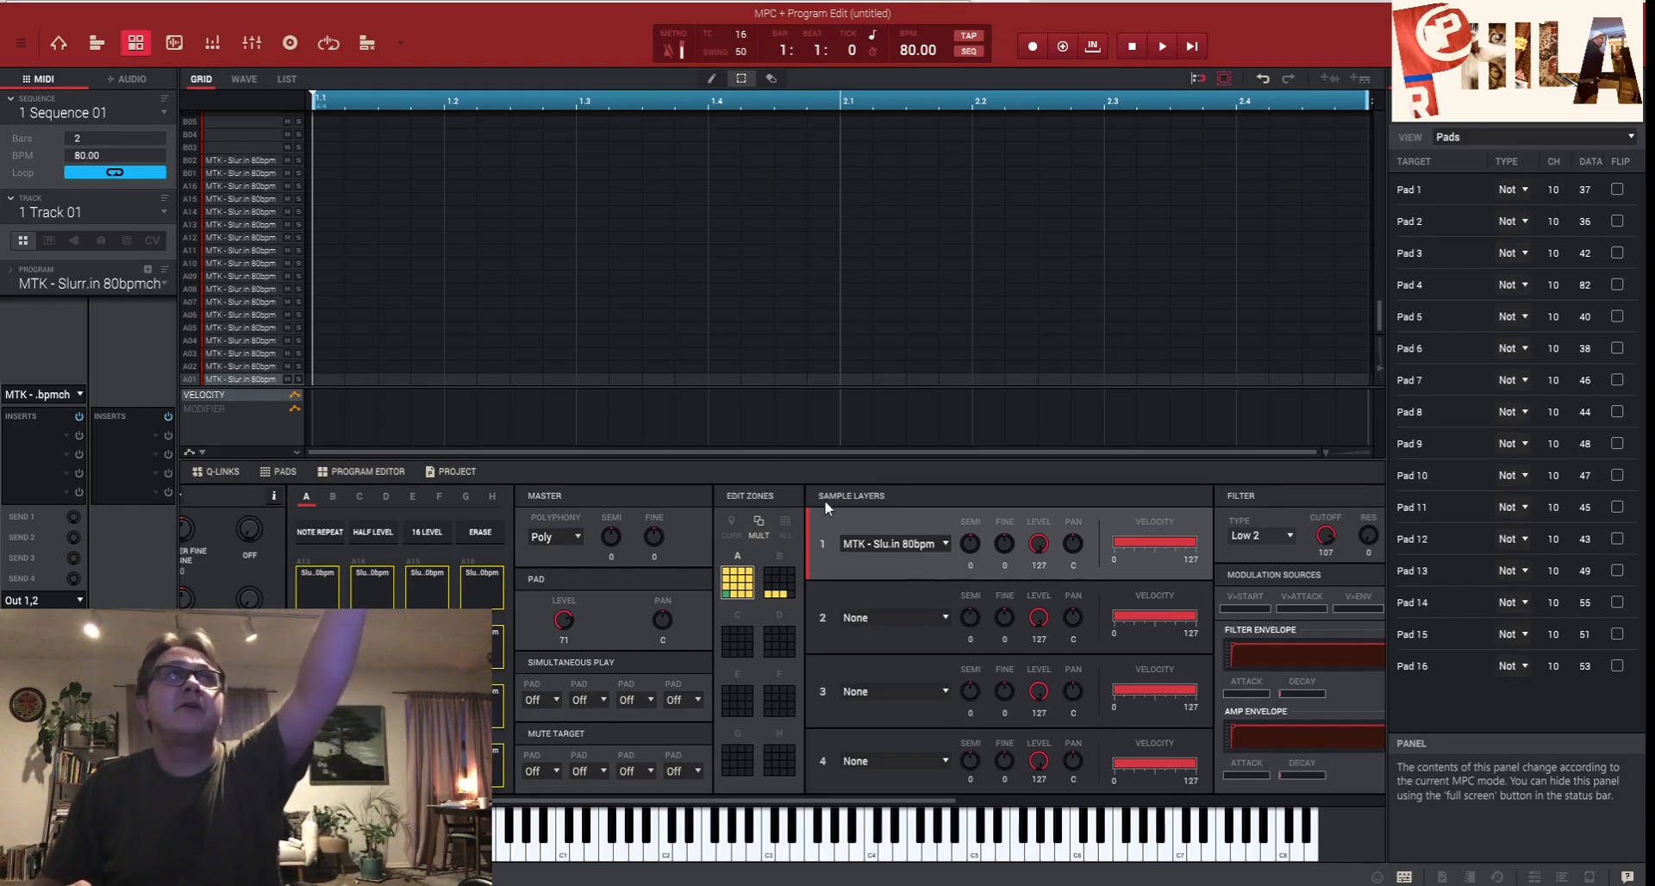
- Enable Warp in the WAVE view, set sample tempo to 80 BPM, and stretch to 241%
left_click(247, 79)
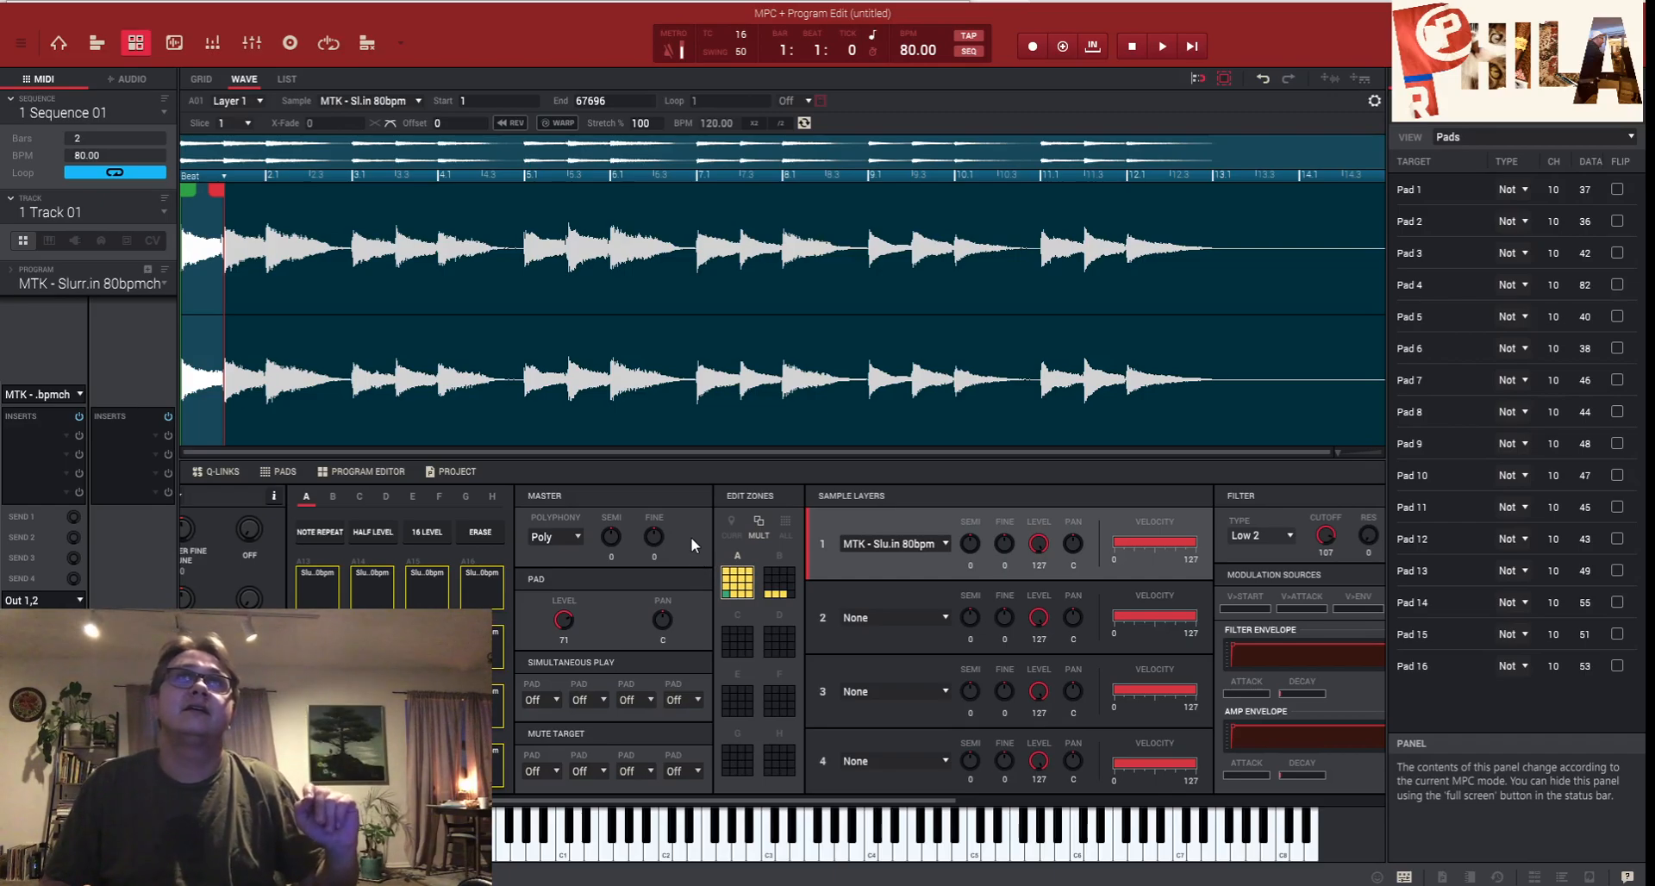
left_click(562, 124)
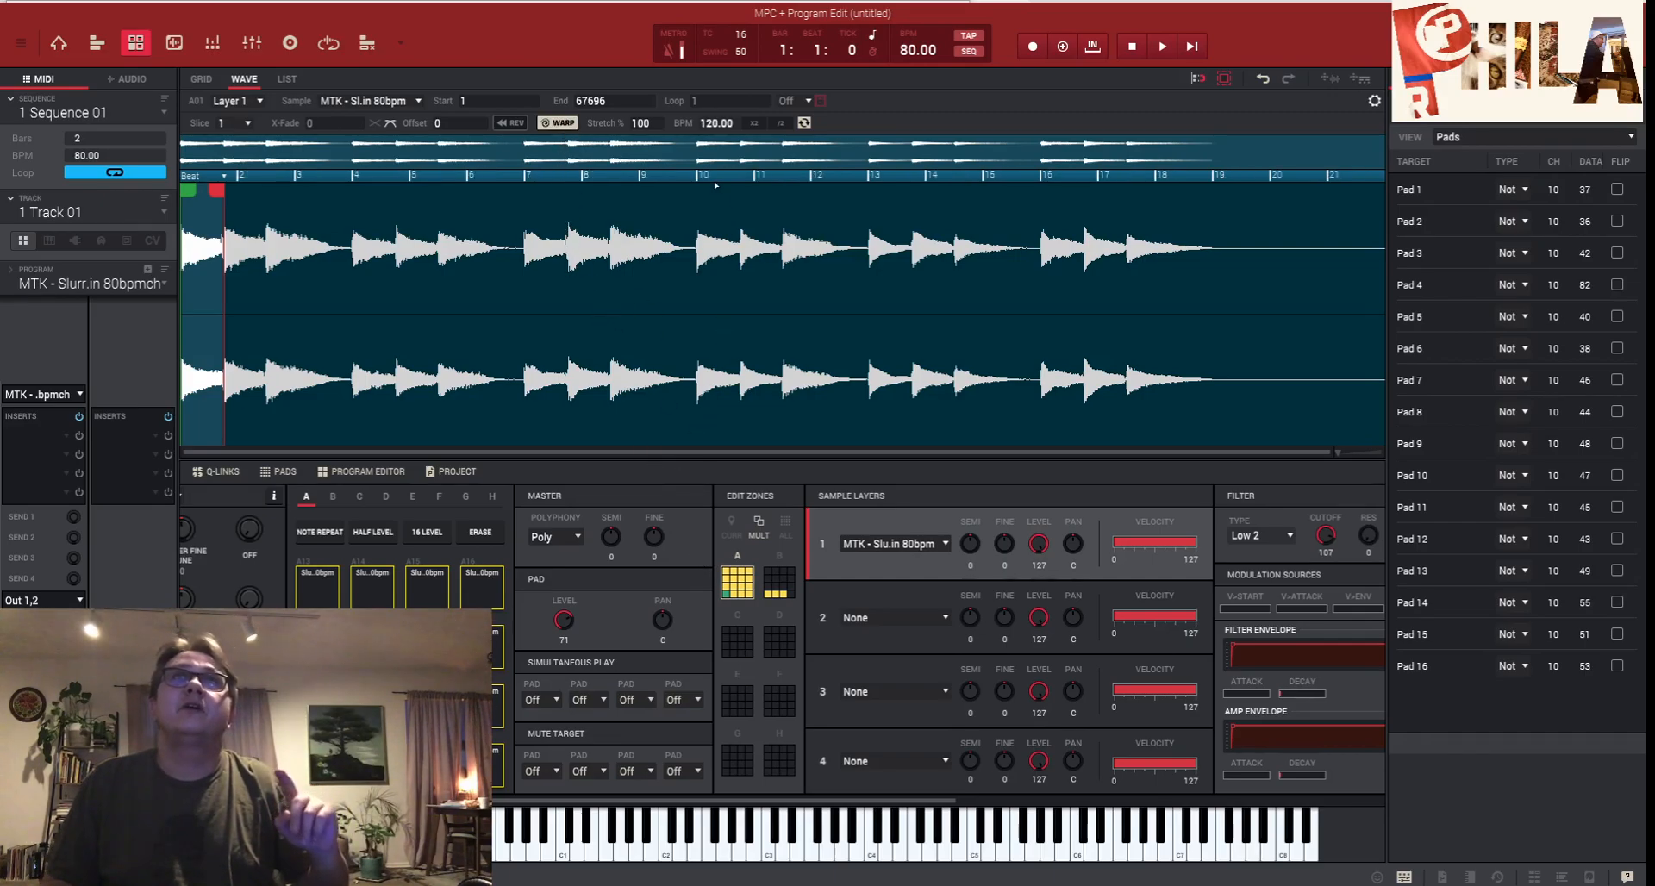
double_click(734, 122)
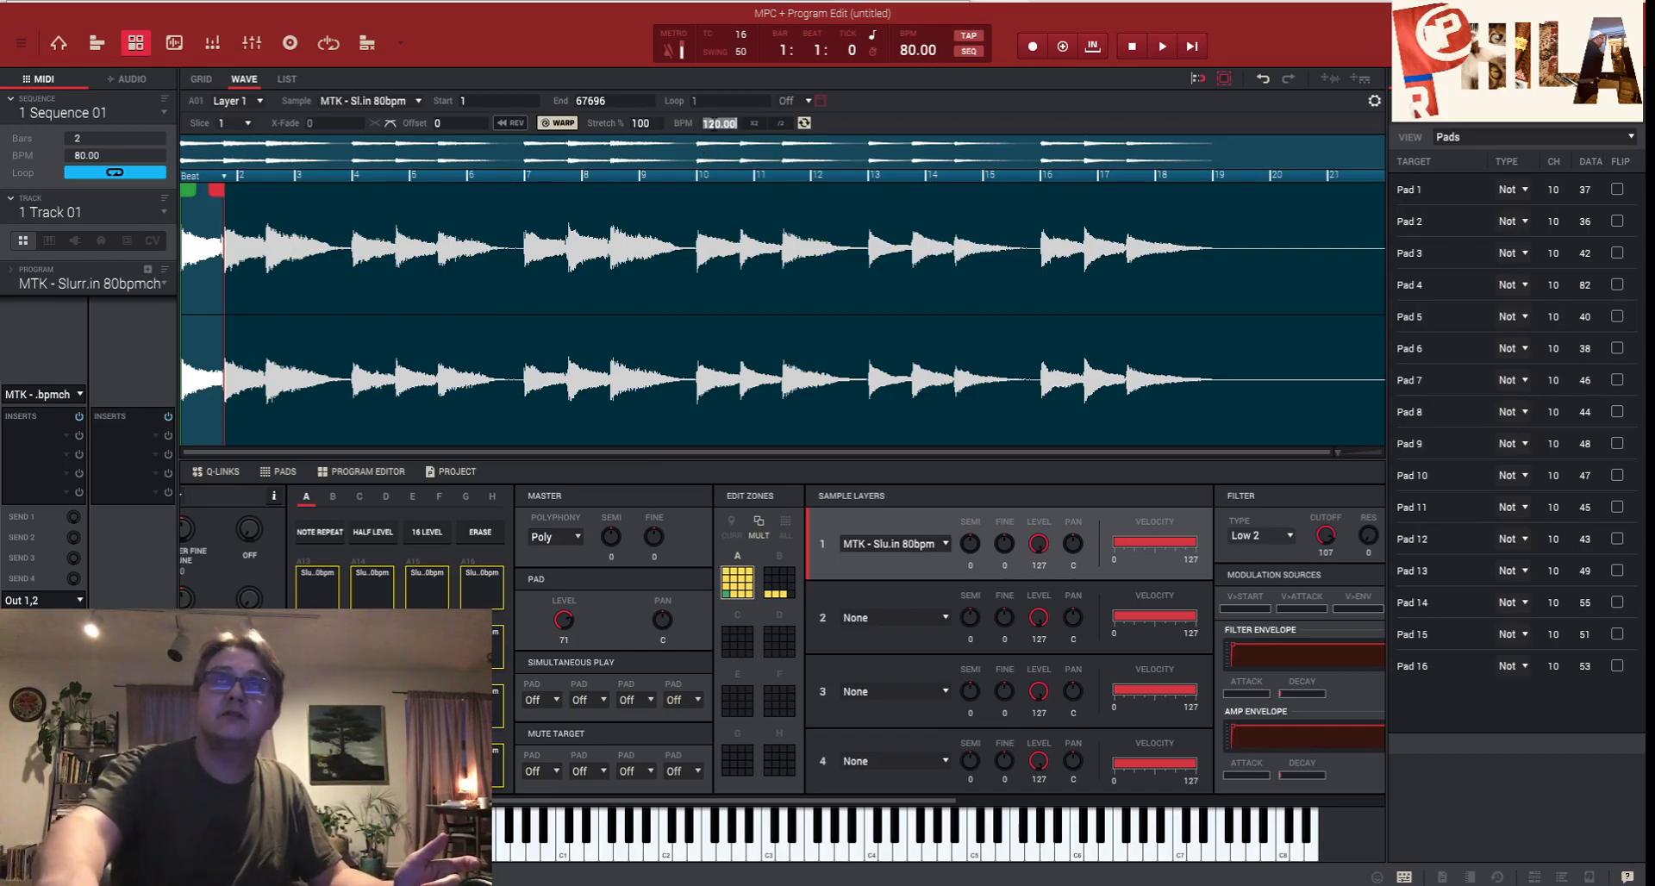
type("80")
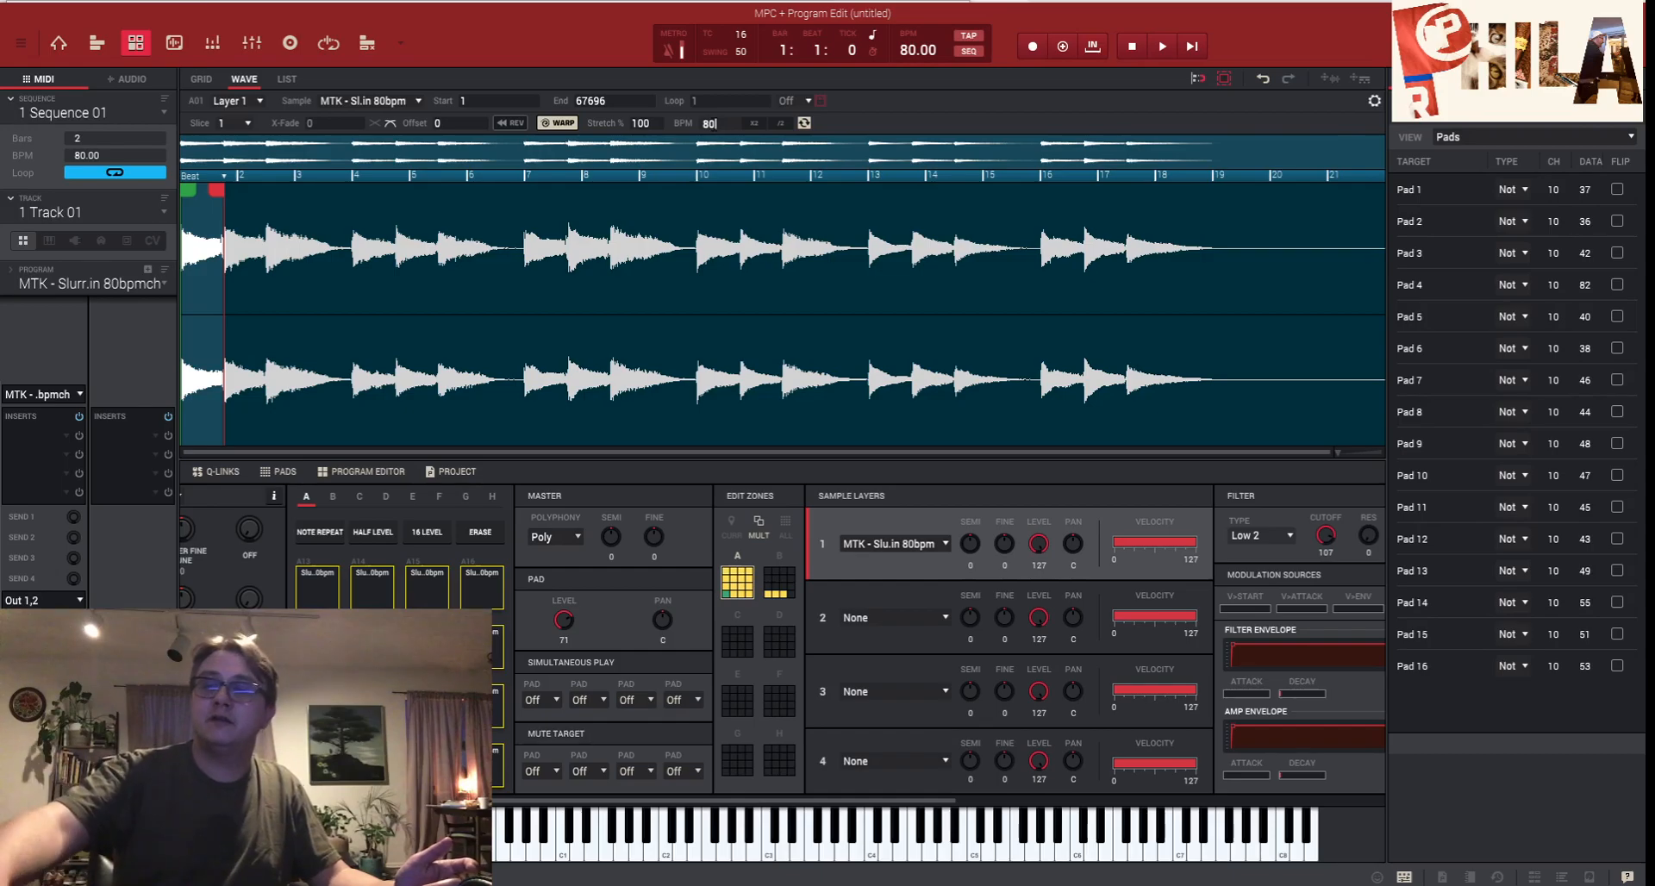
key("Return")
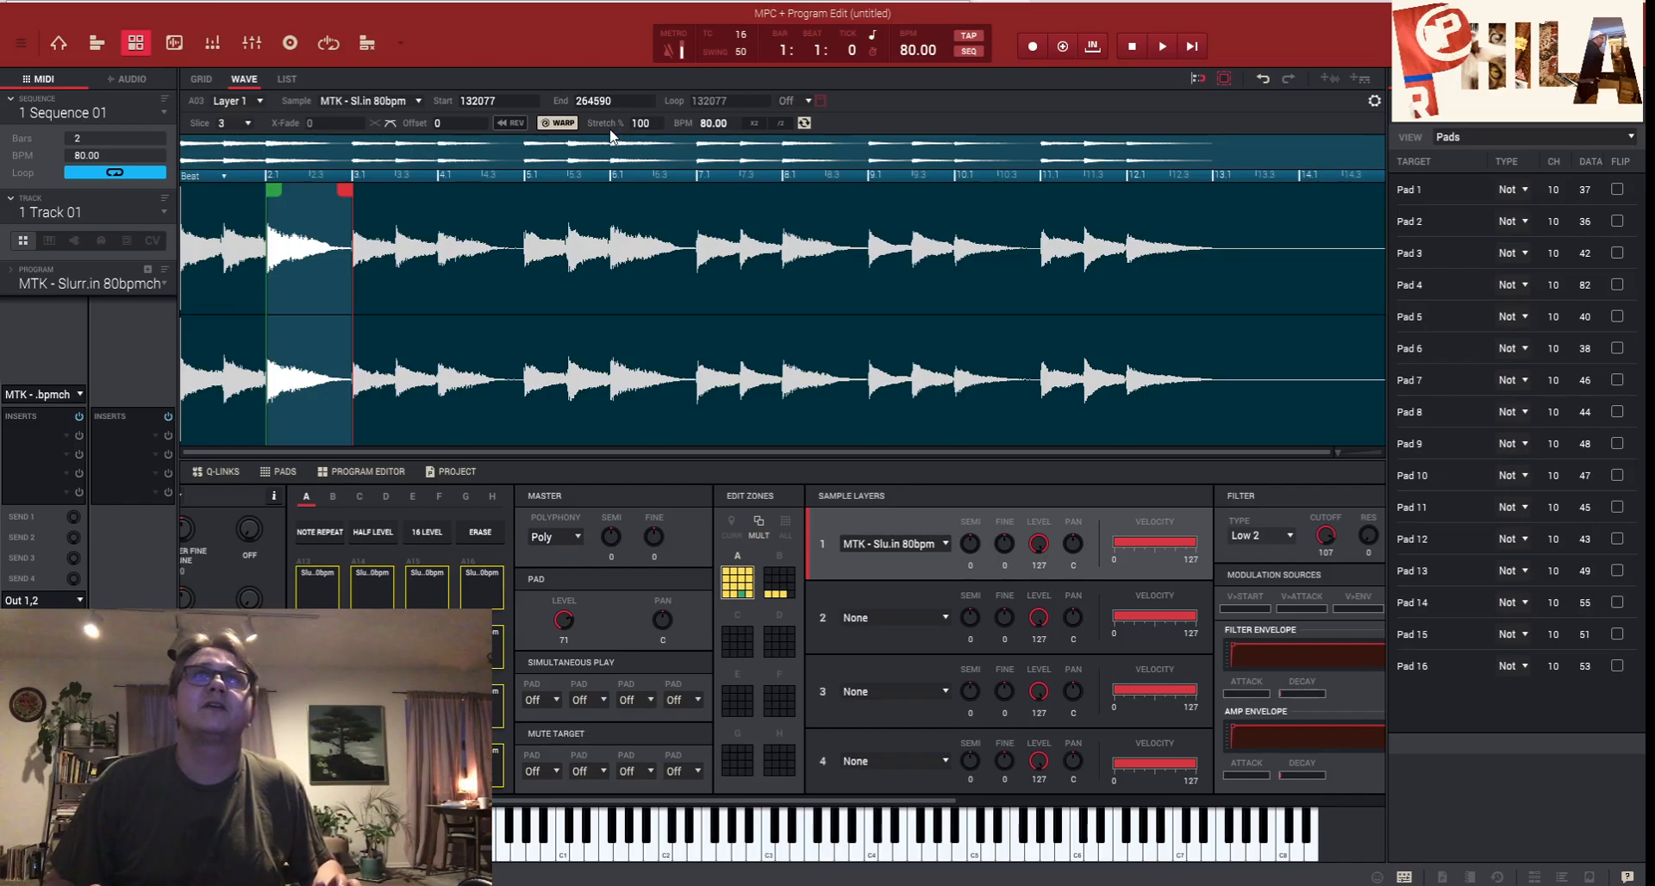
left_click_drag(636, 124, 636, 73)
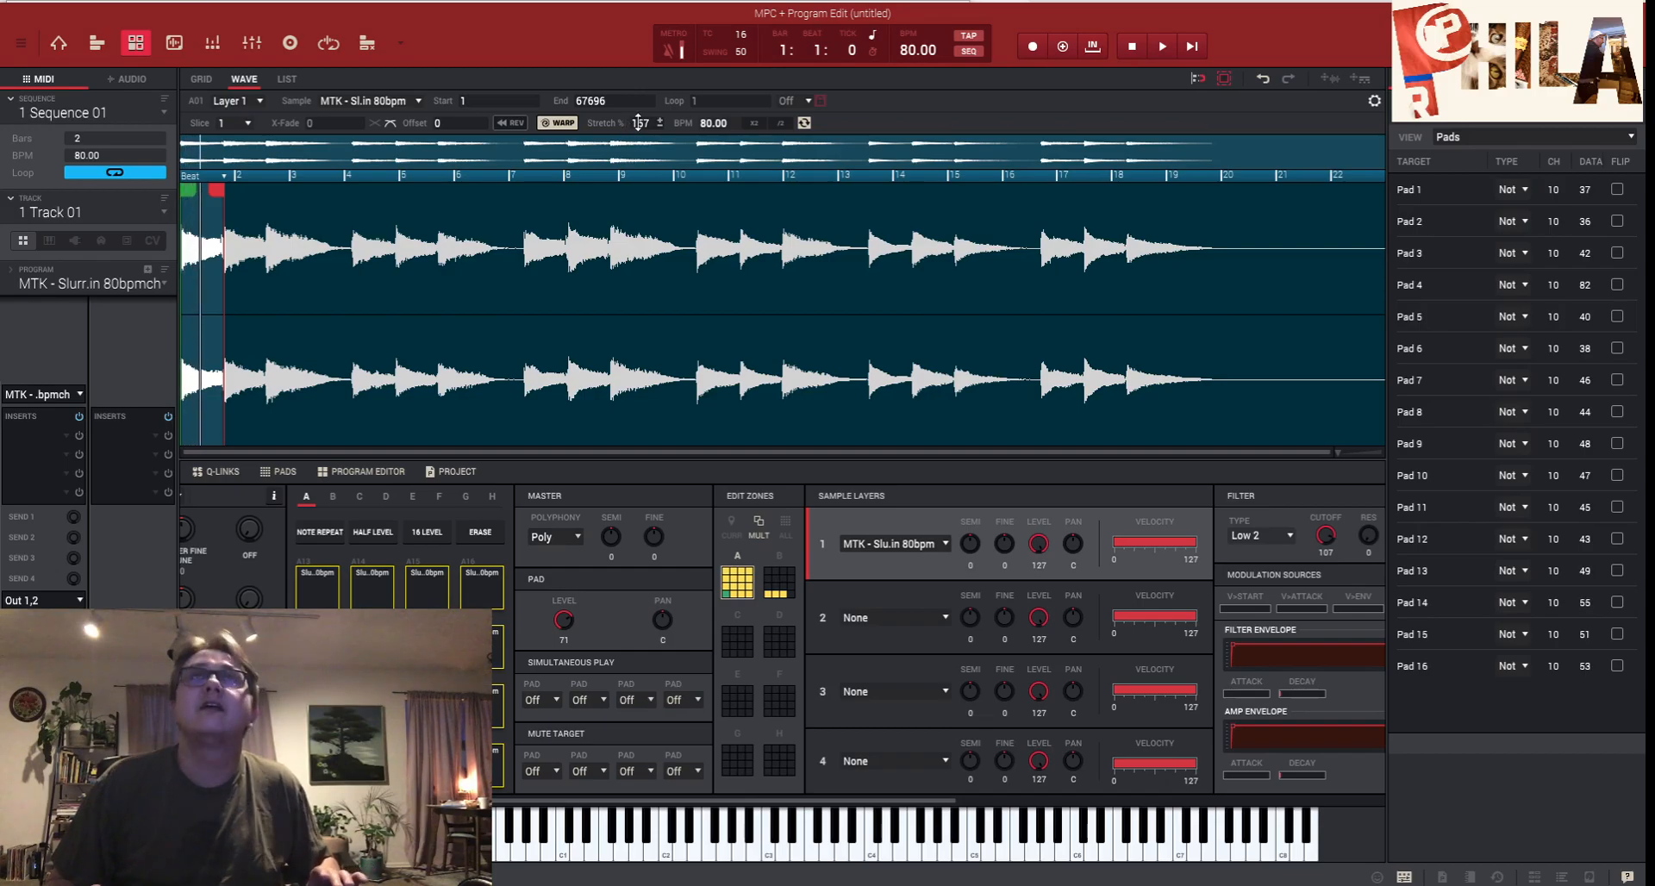
left_click_drag(638, 123, 638, 115)
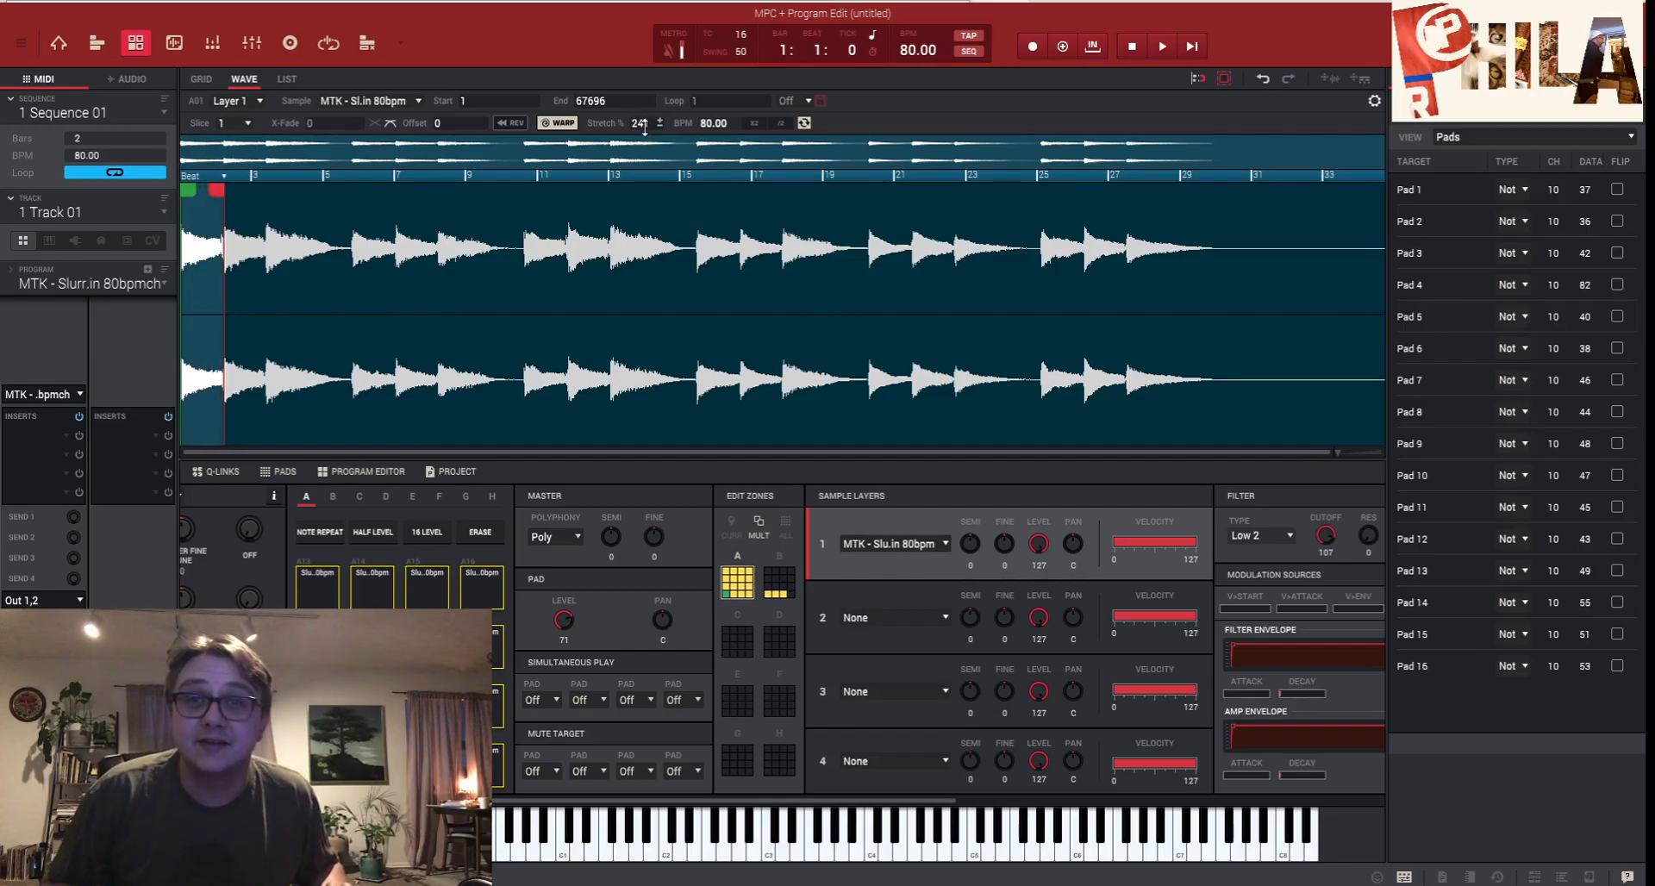
key("x")
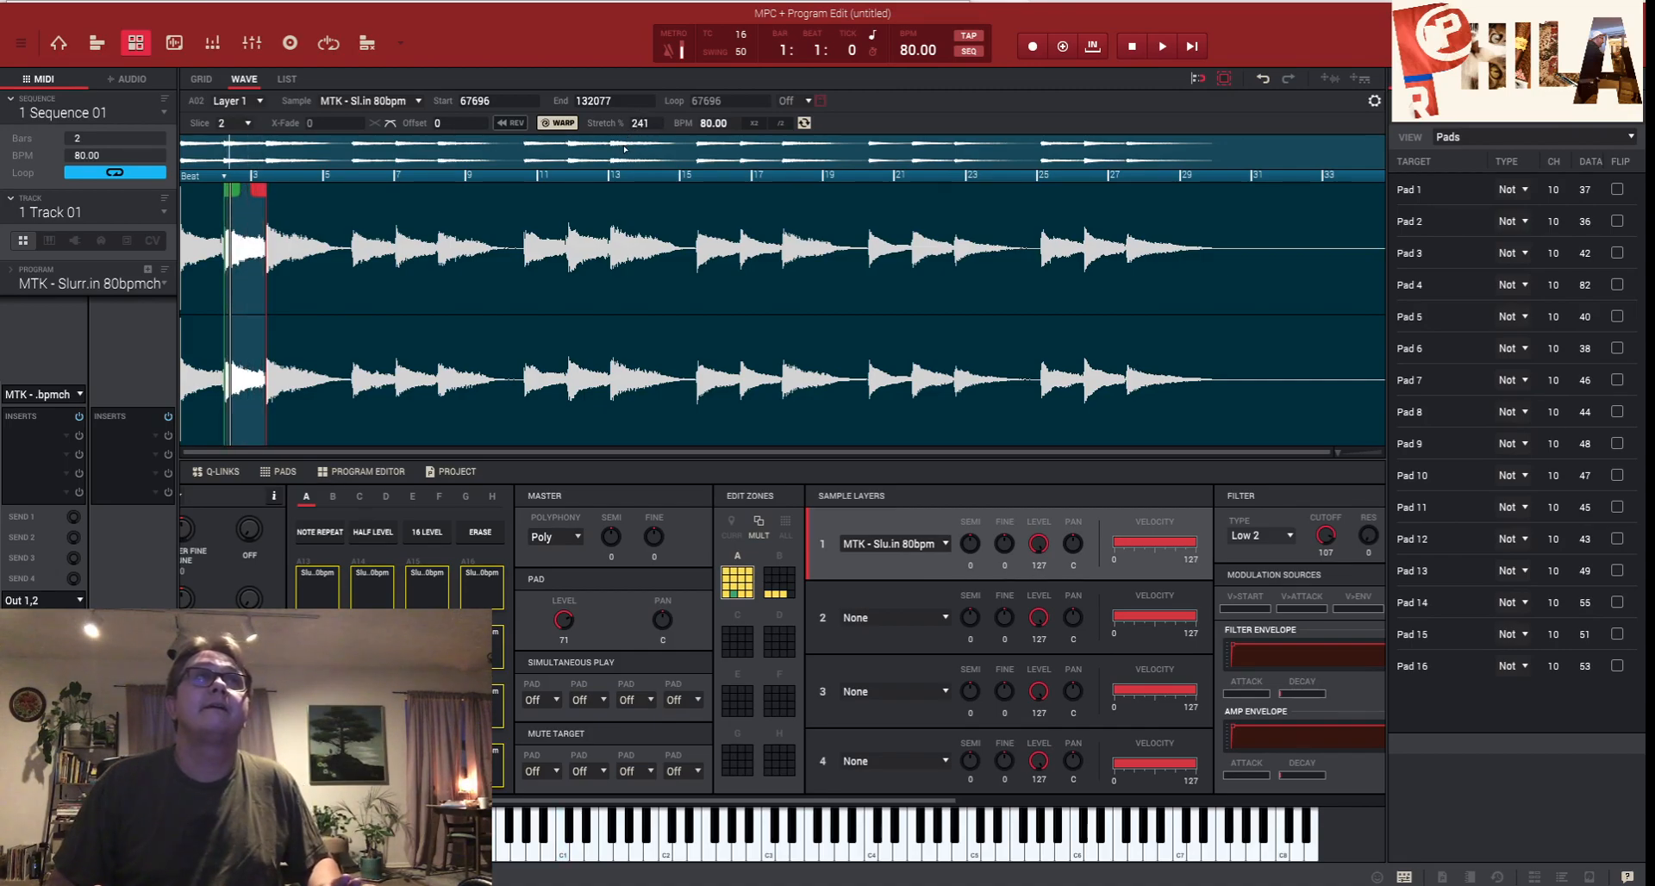
key("z")
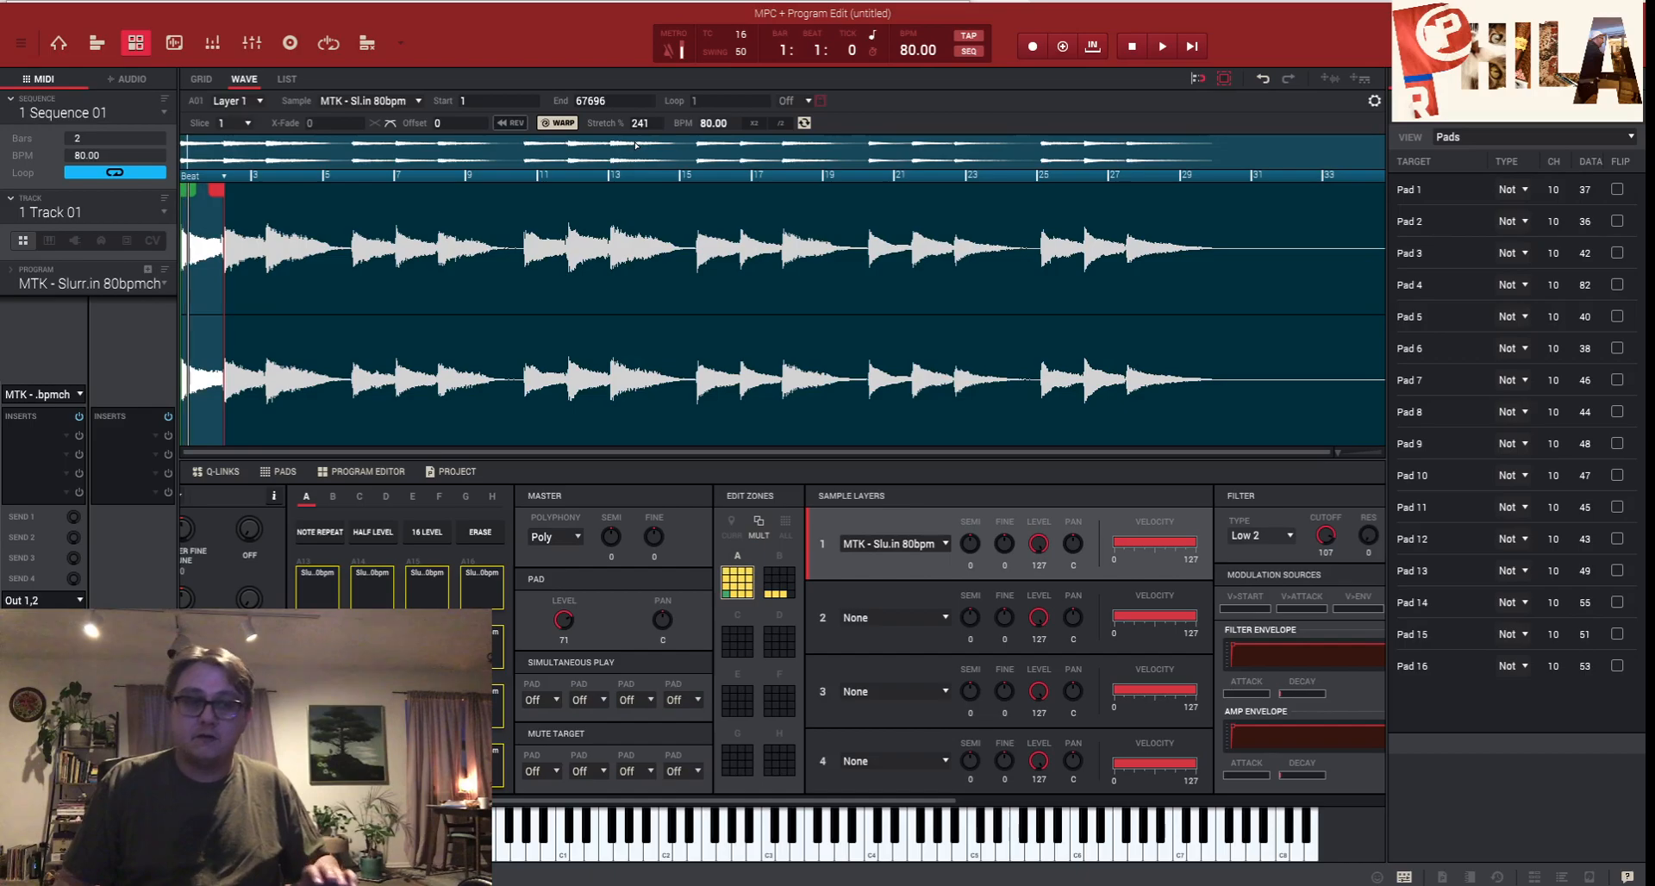
key("x")
key("z")
key("s")
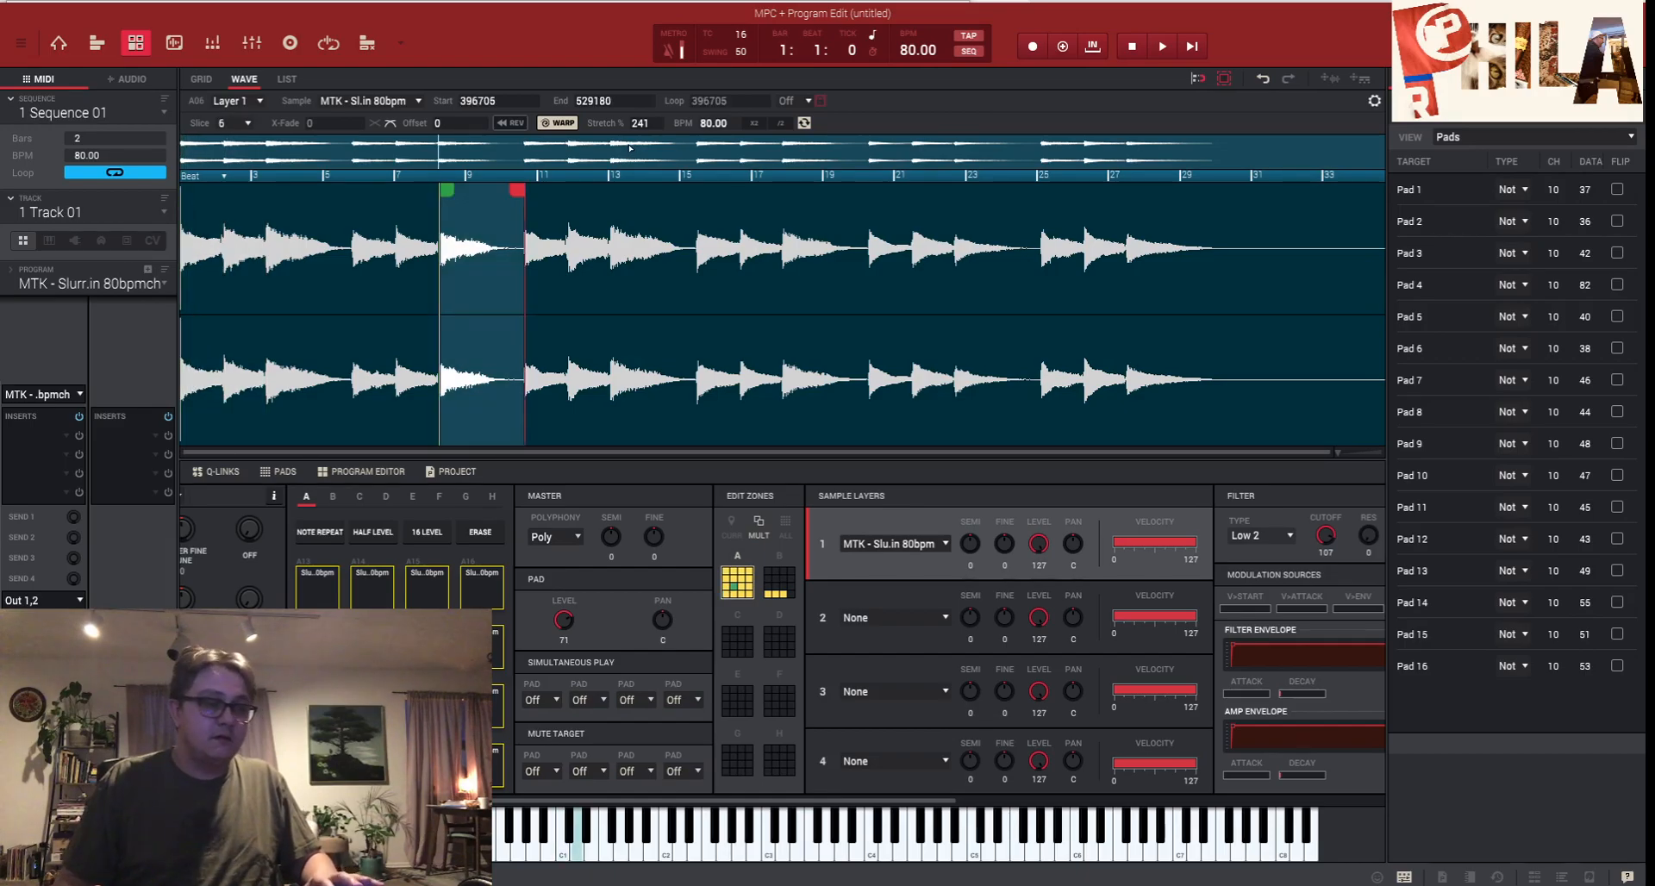
key("a")
key("d")
key("f")
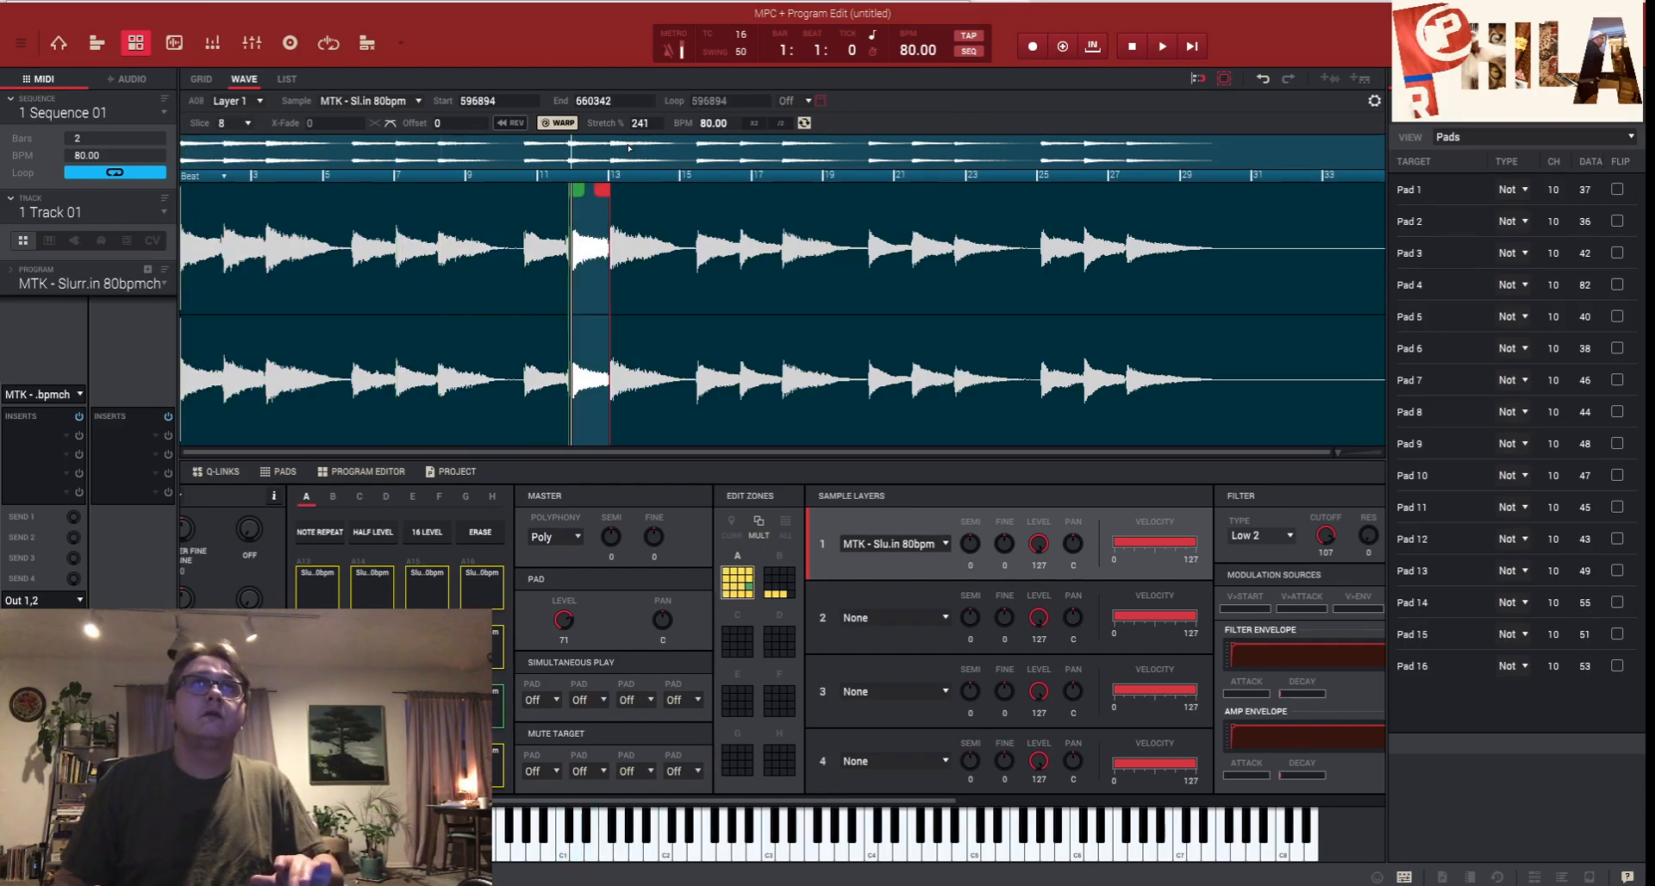
key("q")
key("w")
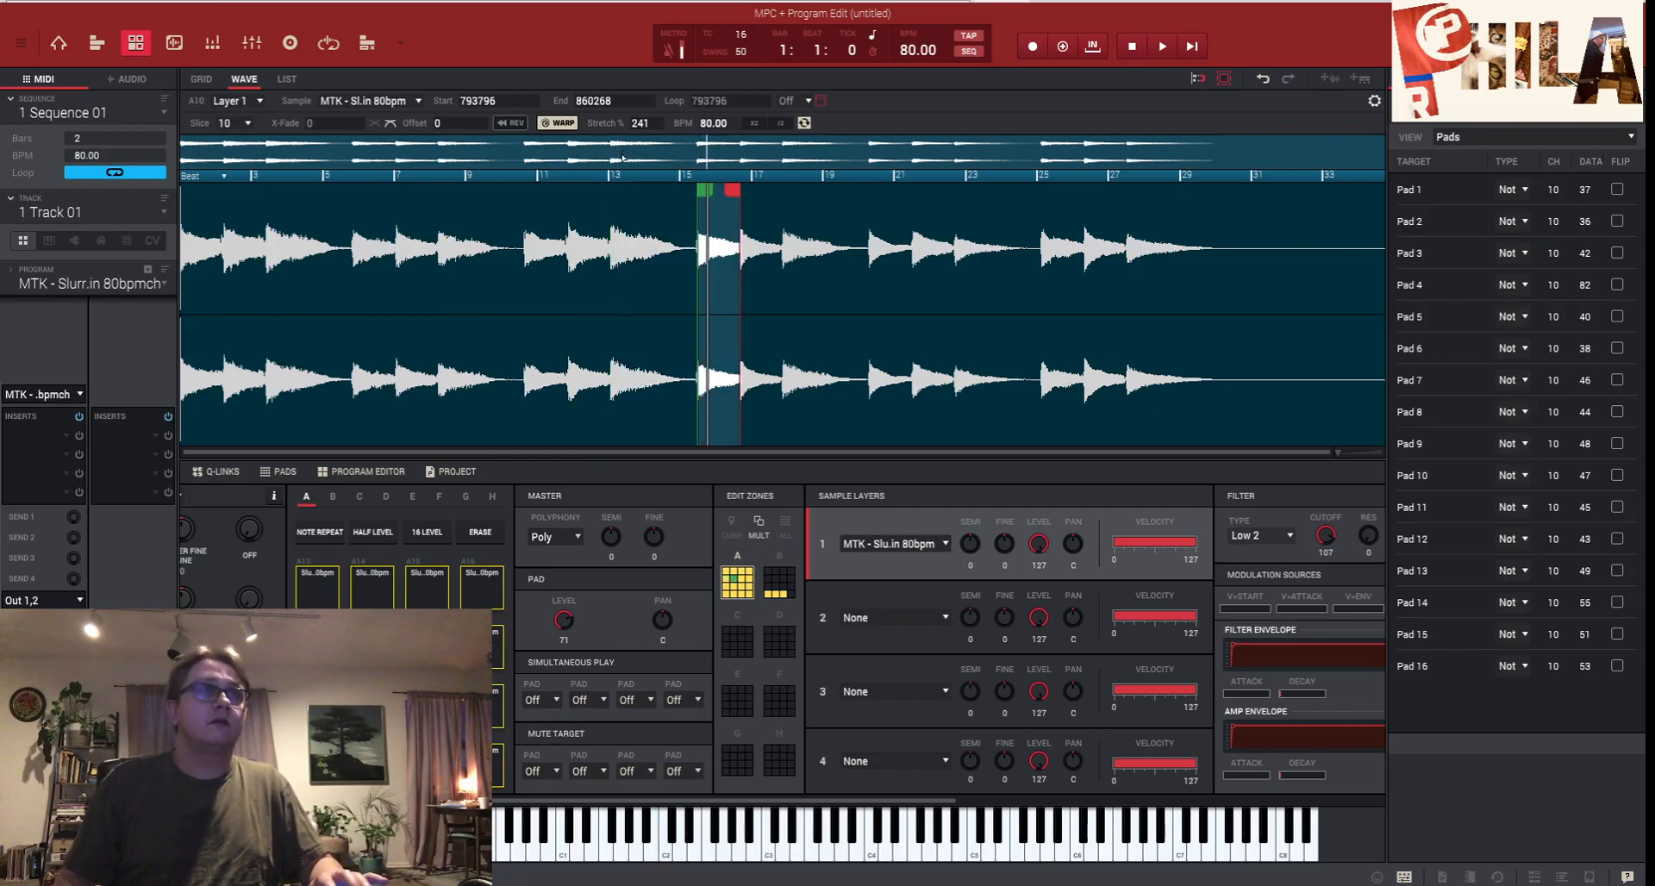
key("w")
key("w")
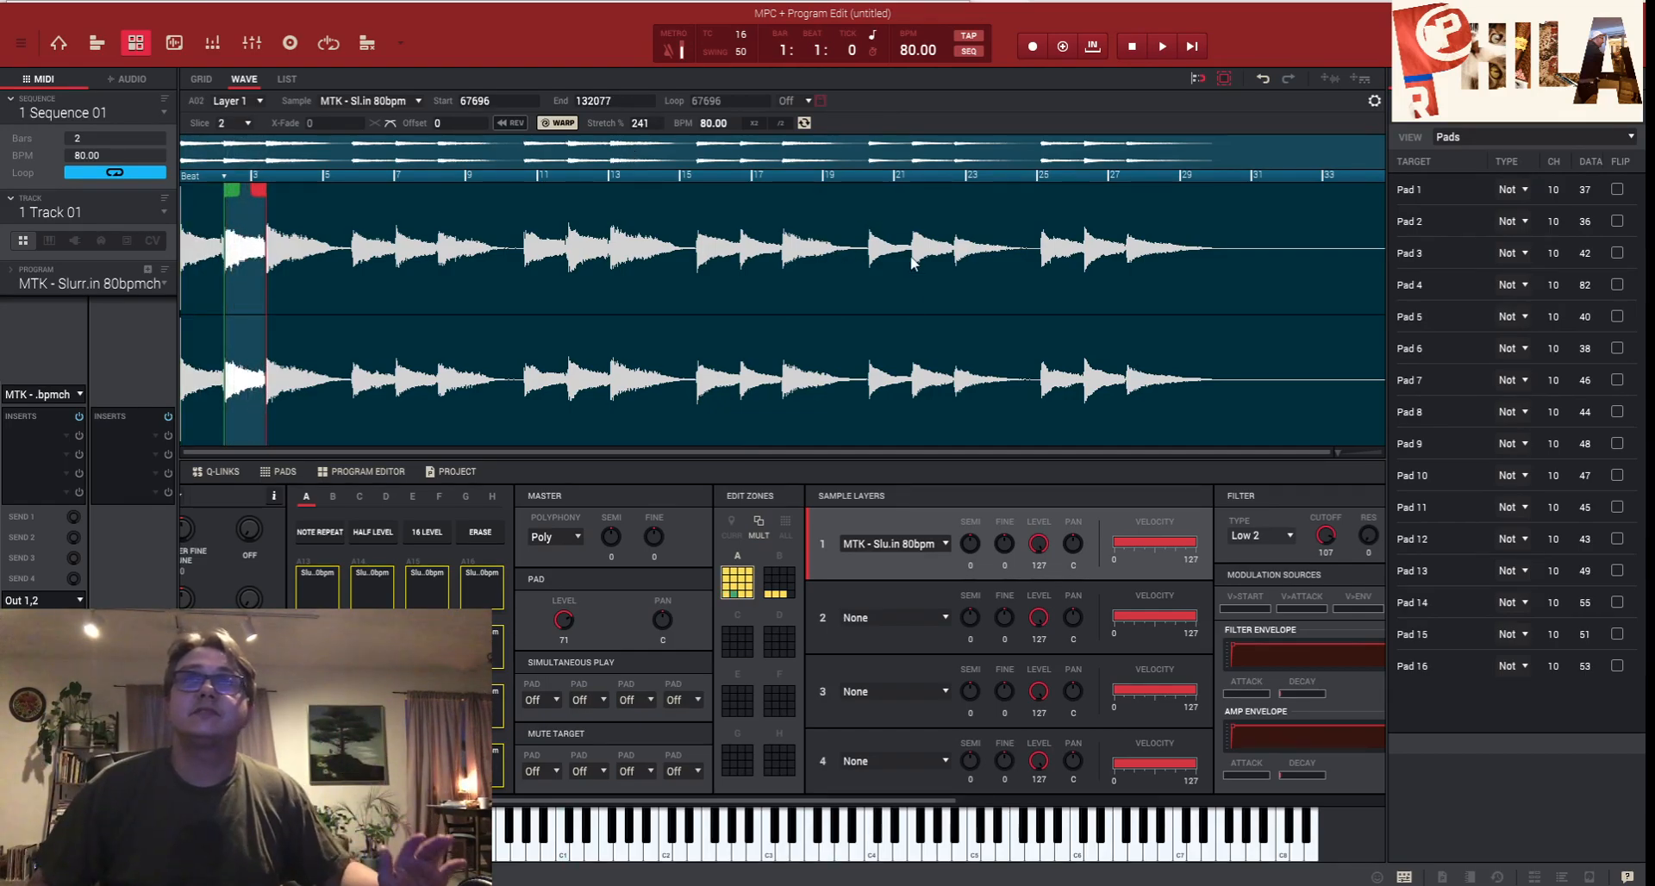
- Return to the GRID, set Edit Zones to CURR, and bring up the 16 Levels settings
left_click(203, 77)
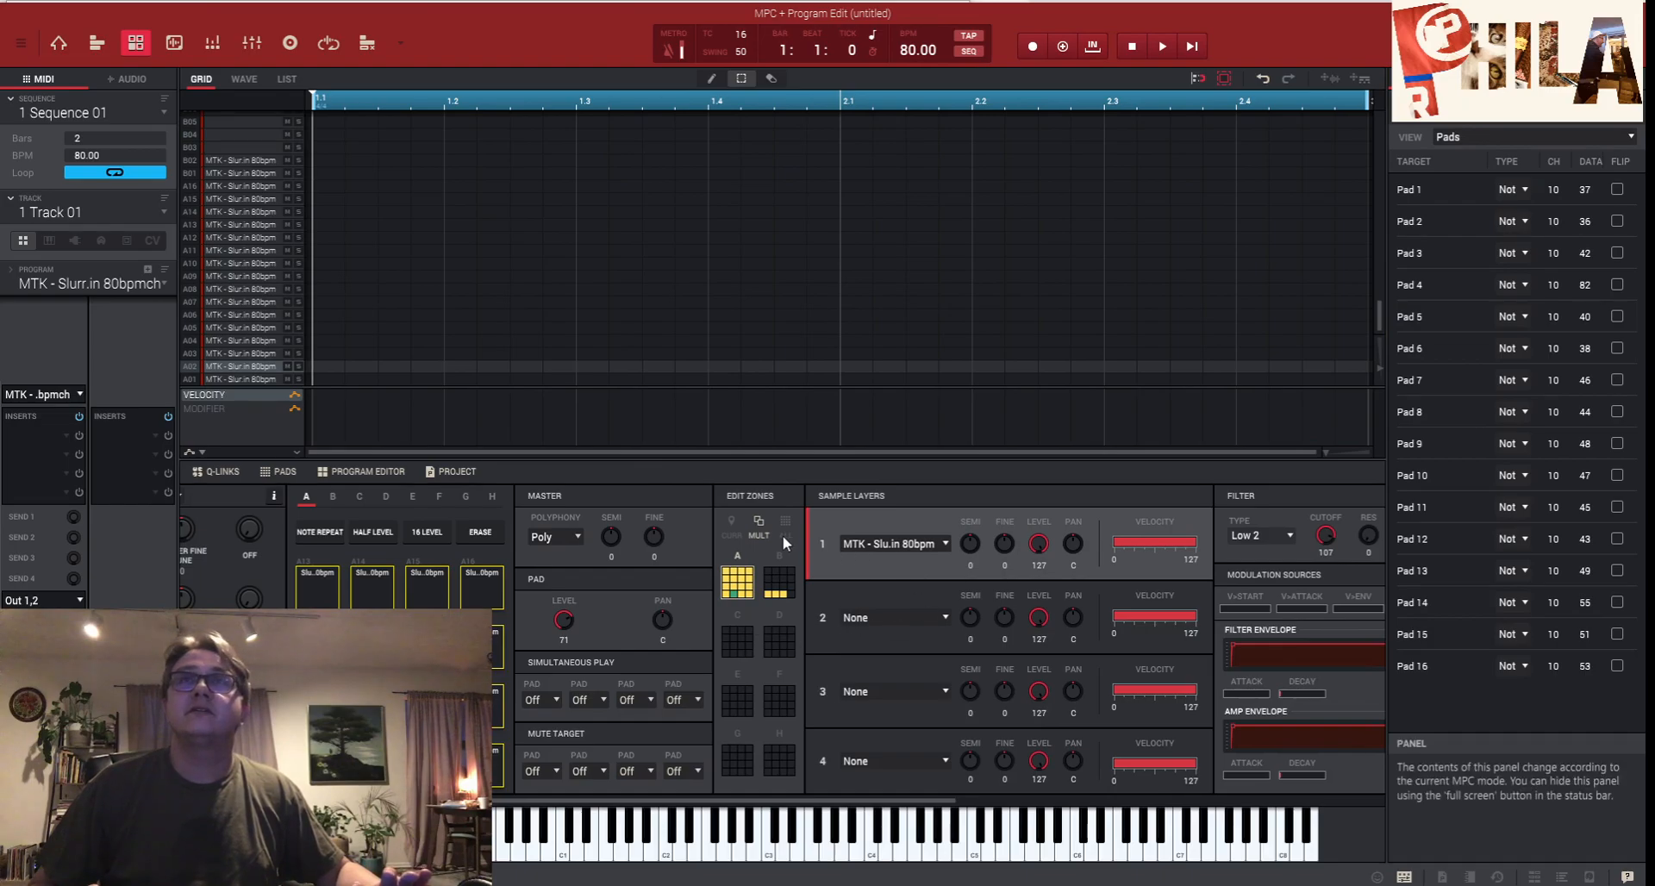
left_click(734, 534)
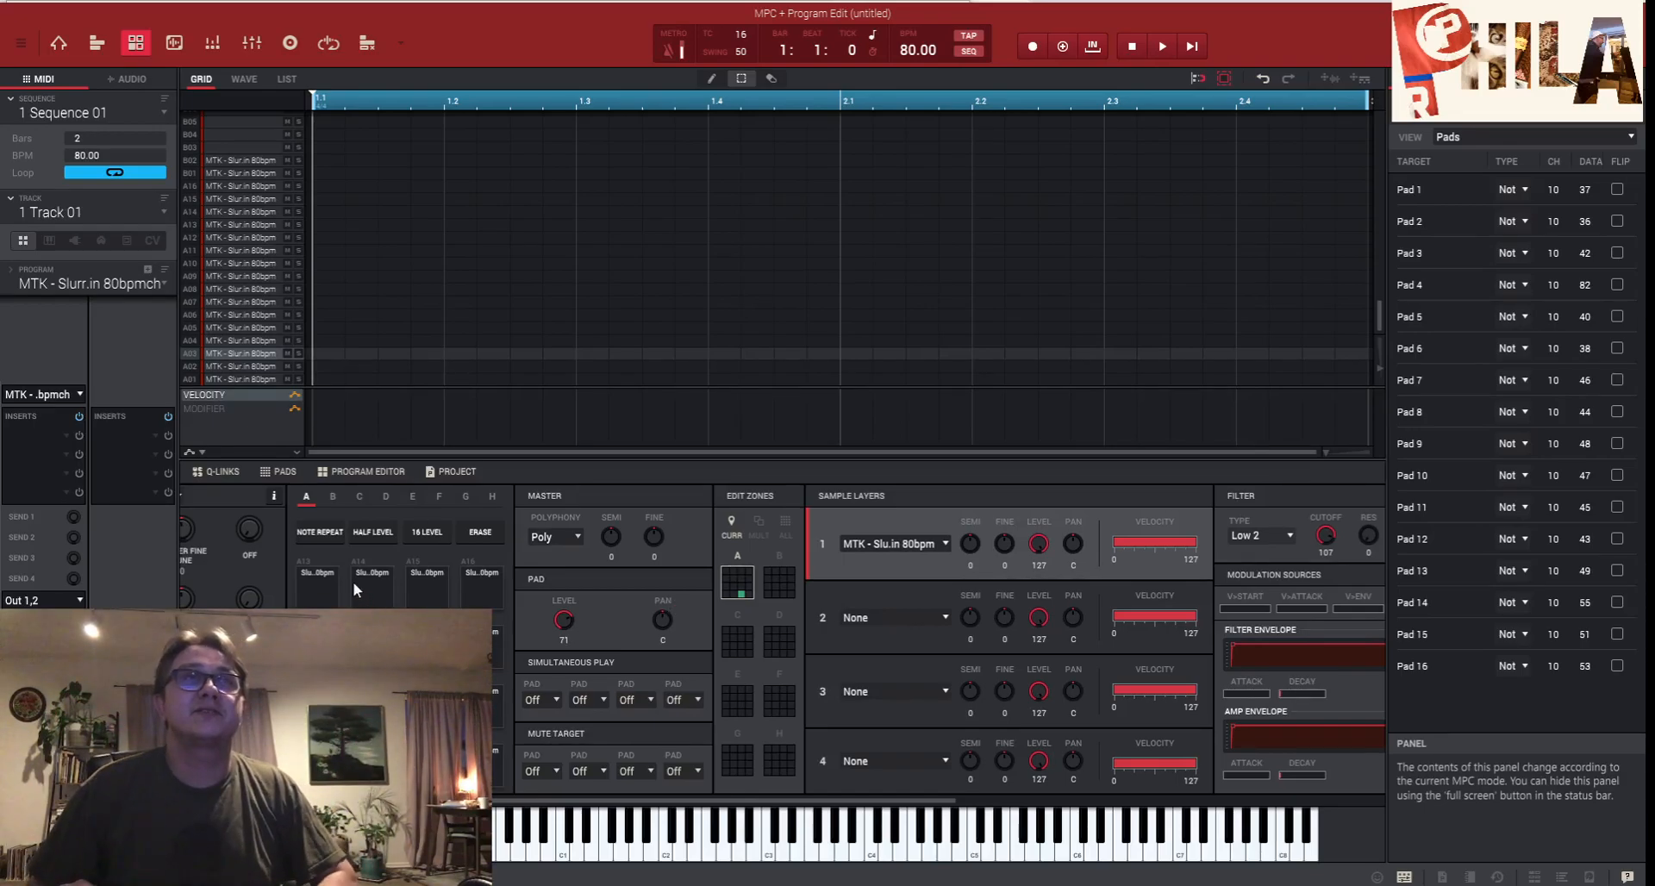
left_click(426, 535)
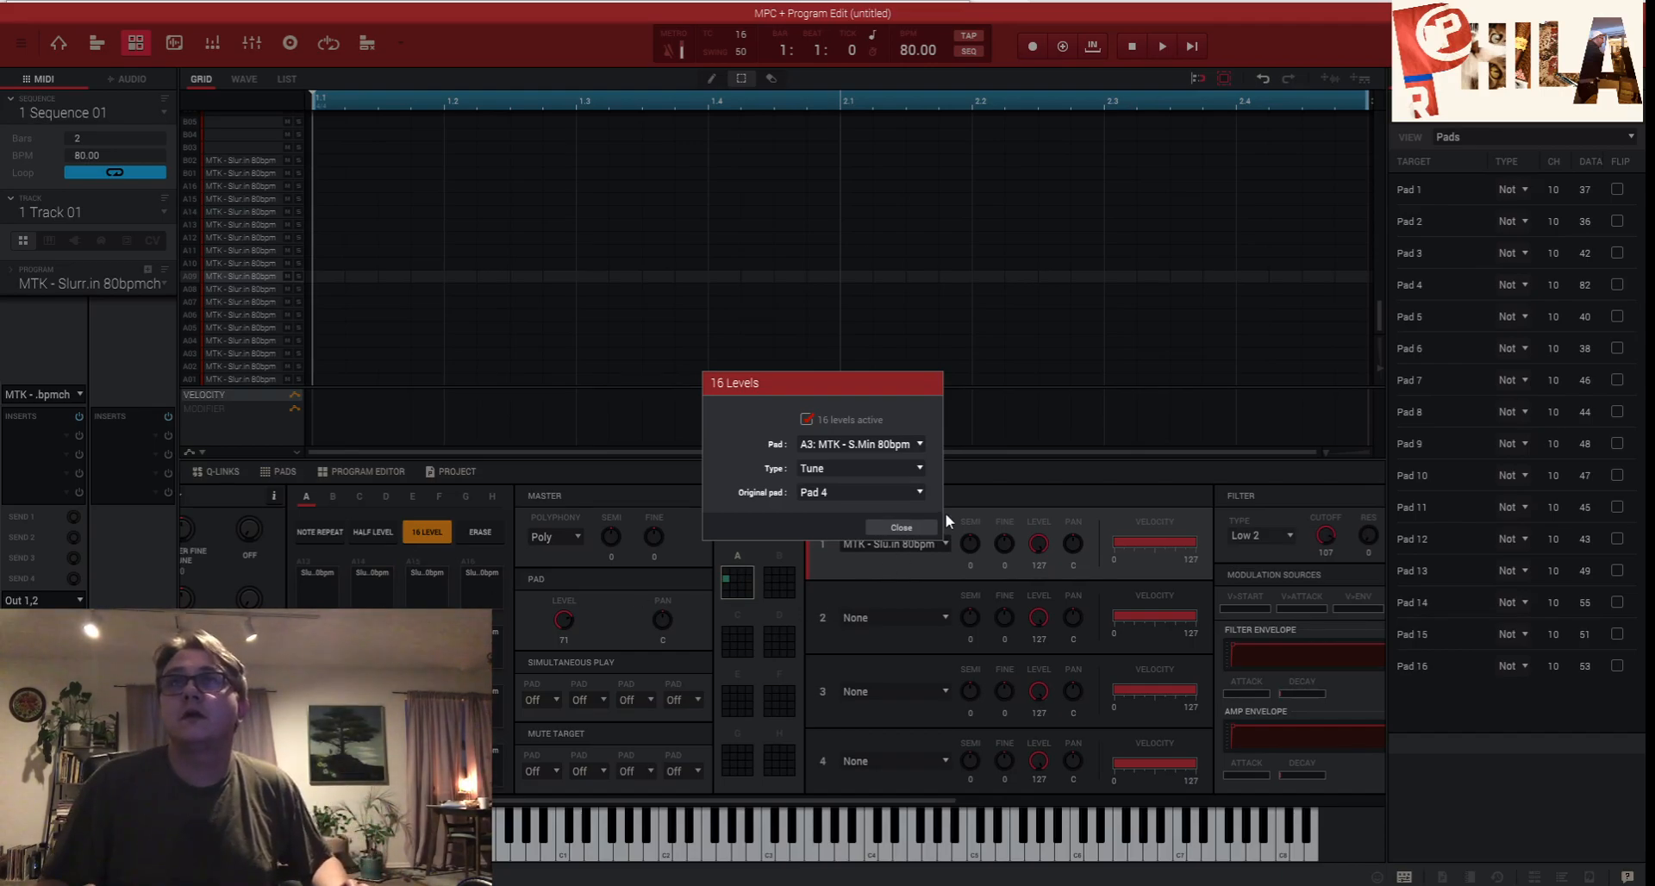
- Close the 16 Levels dialog, leaving 16 Level mode on with the tempo at 79.78 BPM
left_click(912, 528)
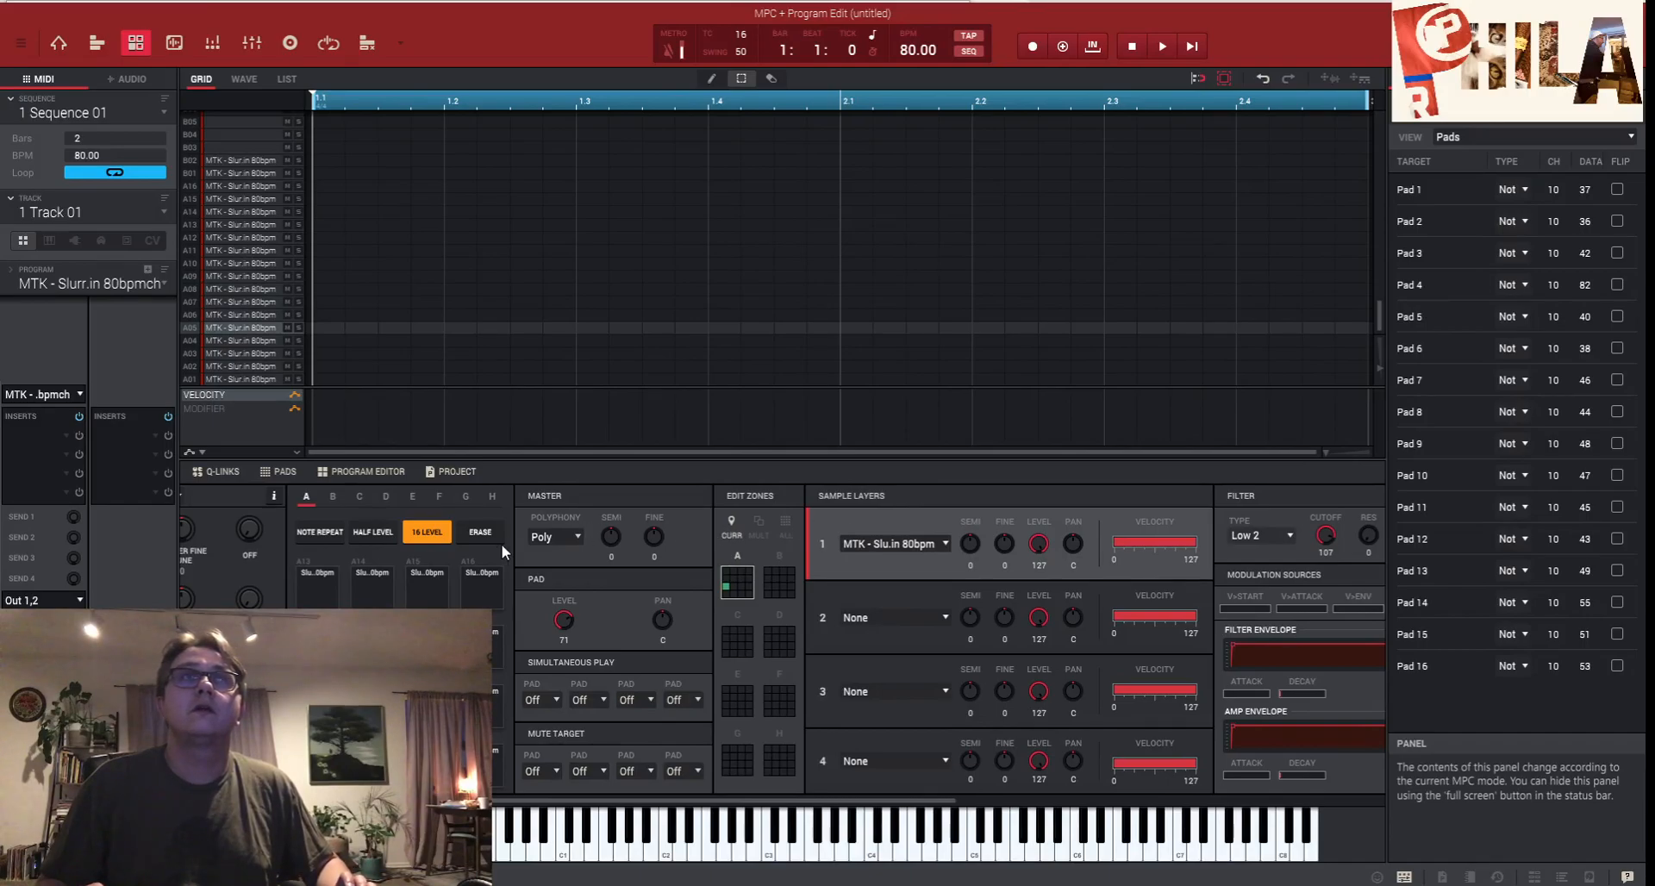
left_click(433, 532)
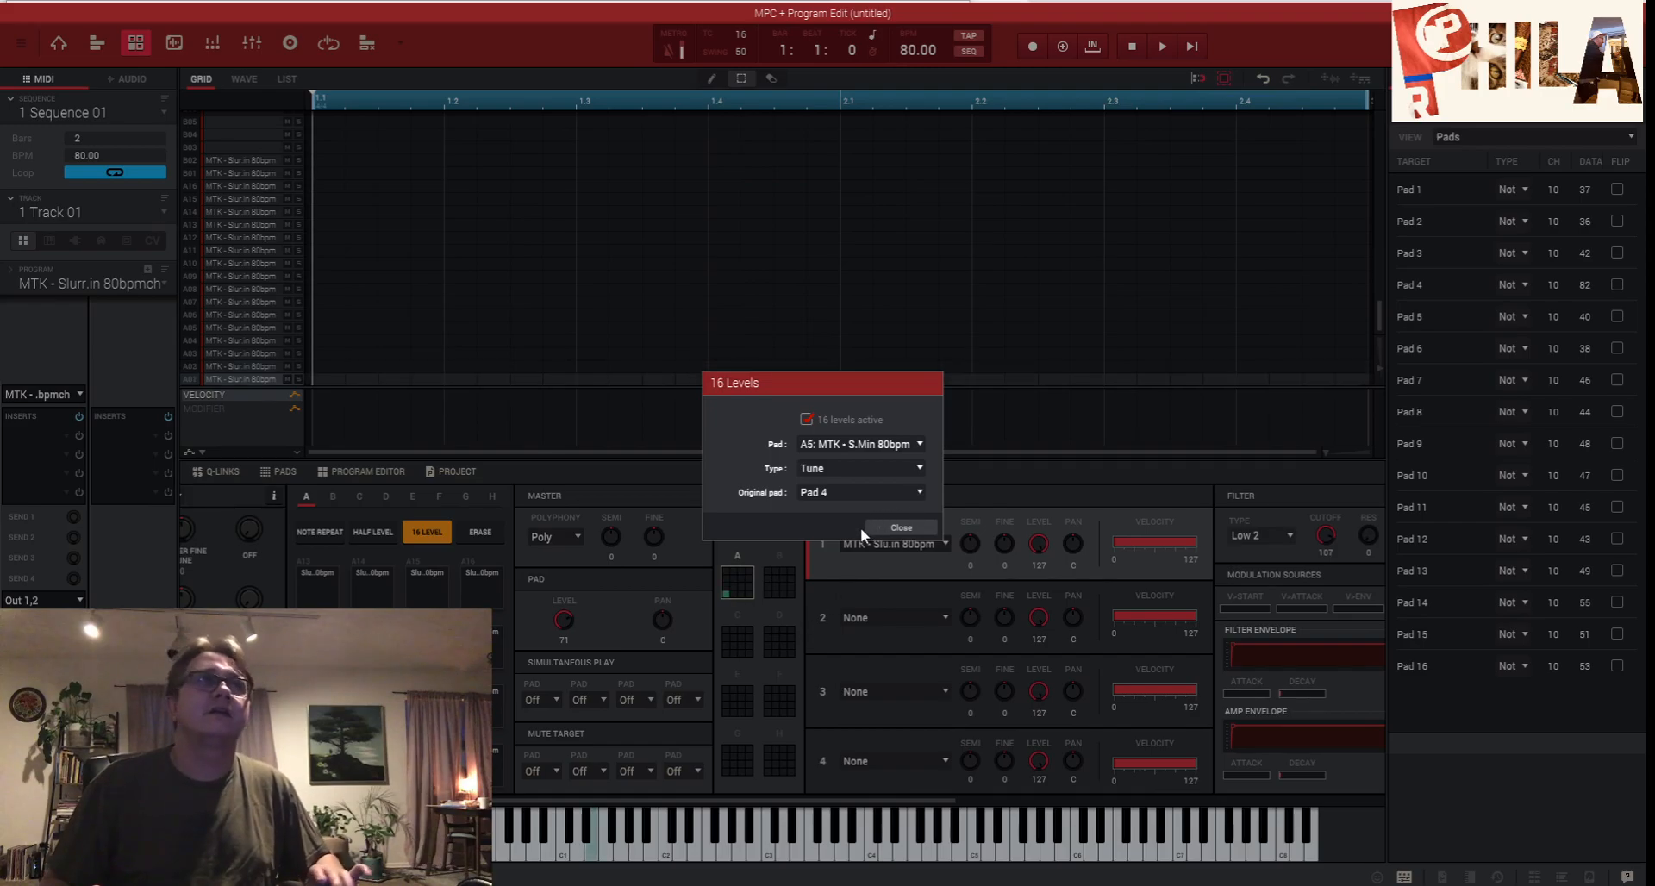
left_click(917, 529)
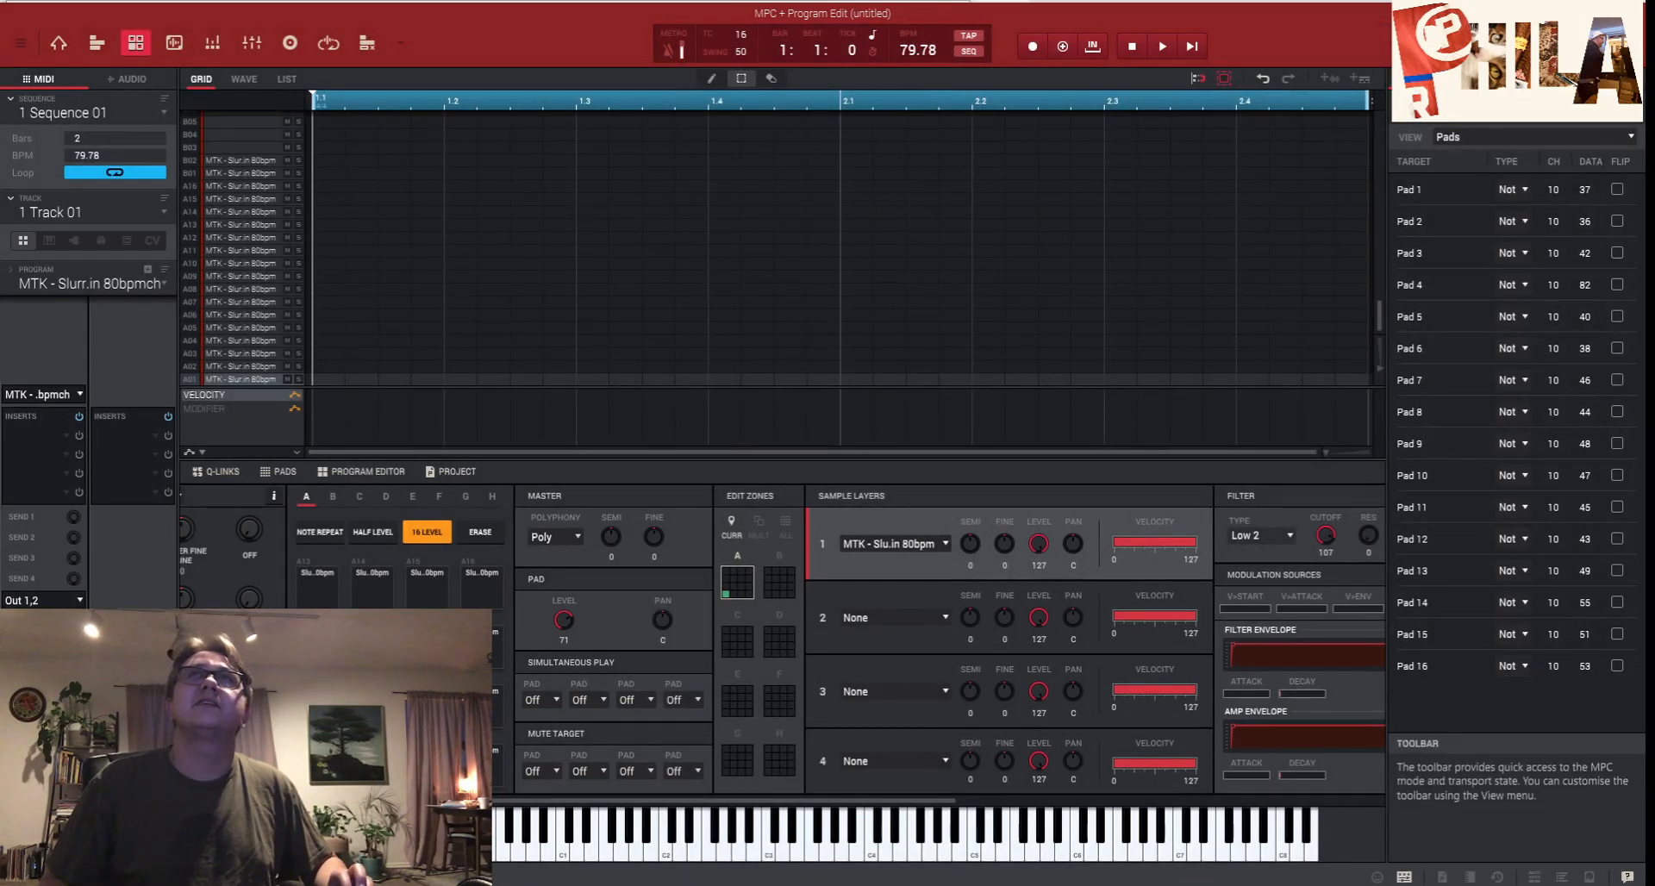
- Change the sequence tempo from 79.78 to 76 BPM
left_click(910, 49)
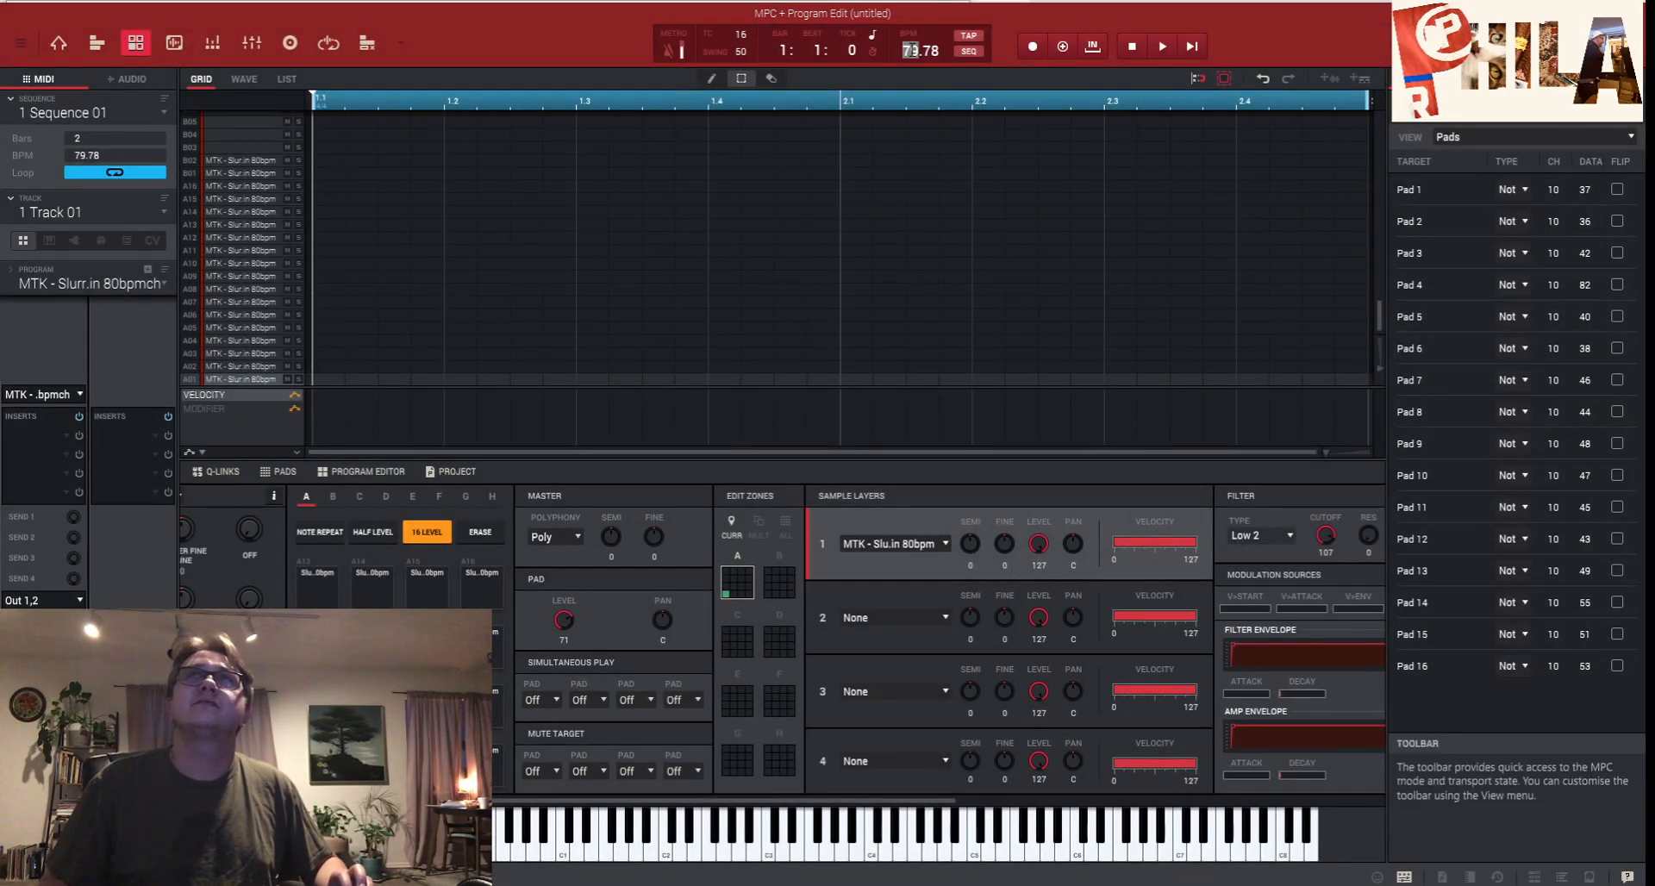
double_click(909, 49)
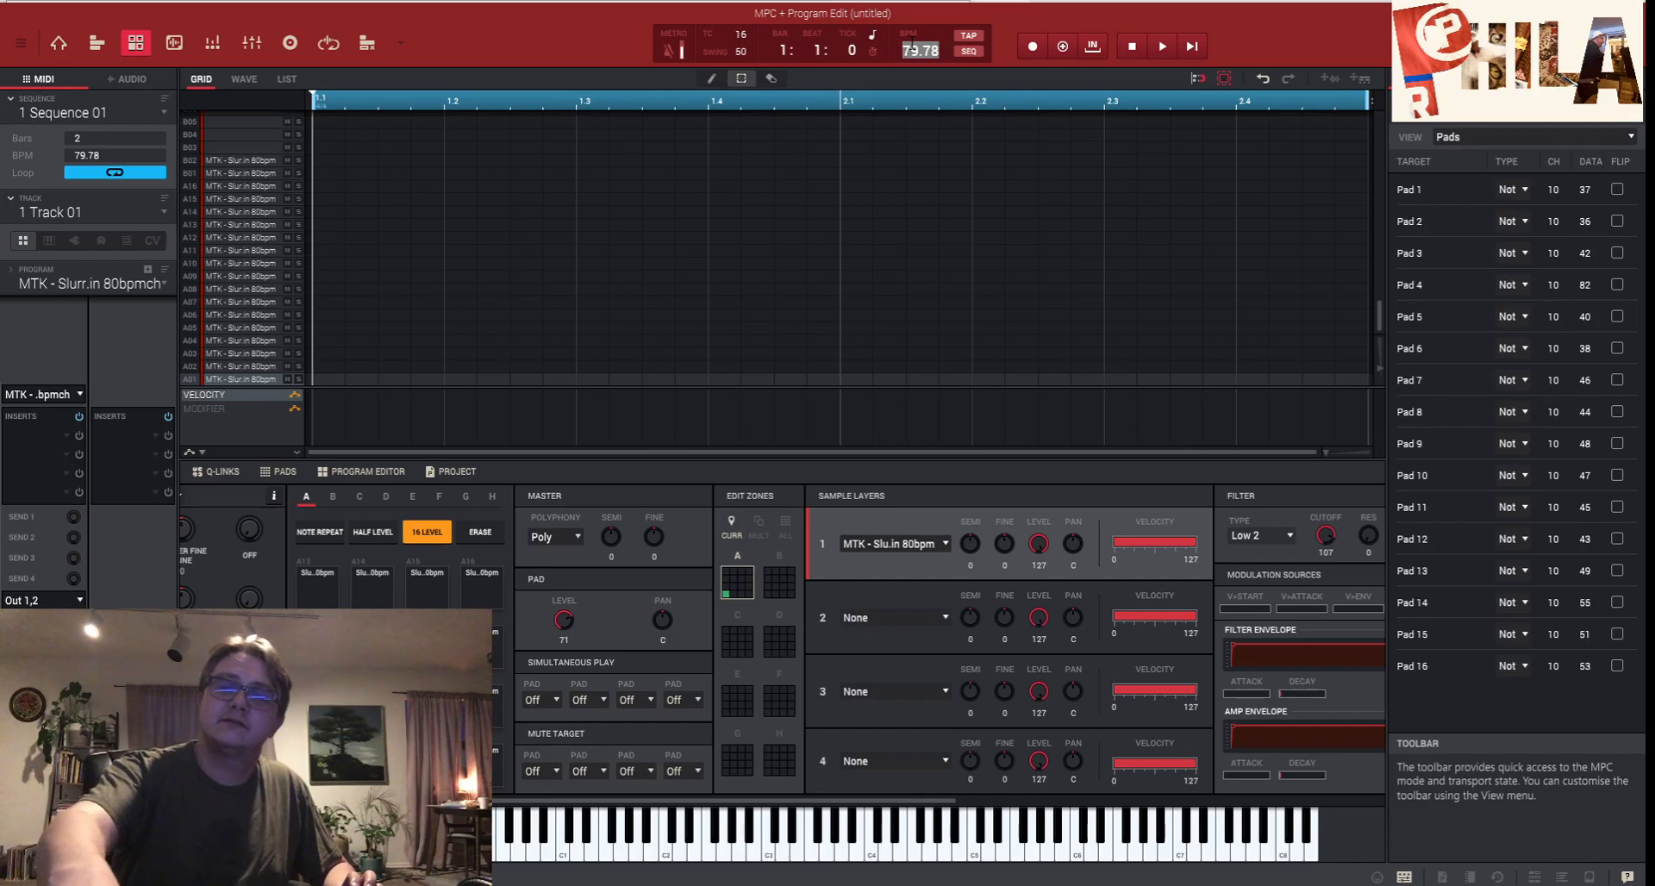
type("76")
key("Return")
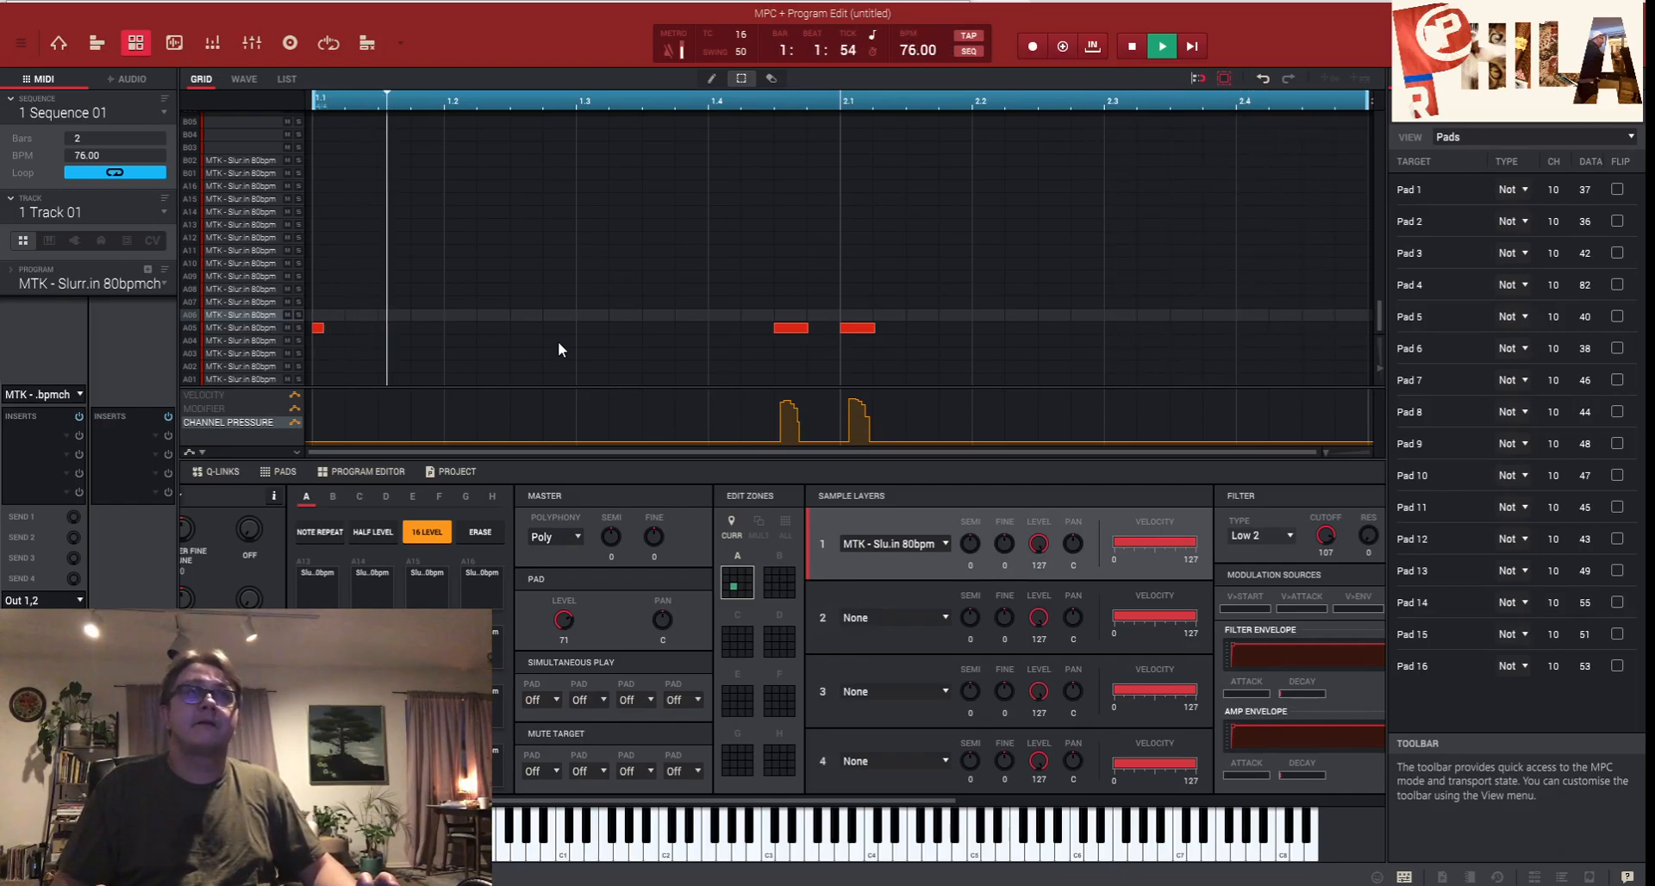
- Toggle 16 Level mode, reopen and close its settings, then leave 16 Level switched off
left_click(417, 531)
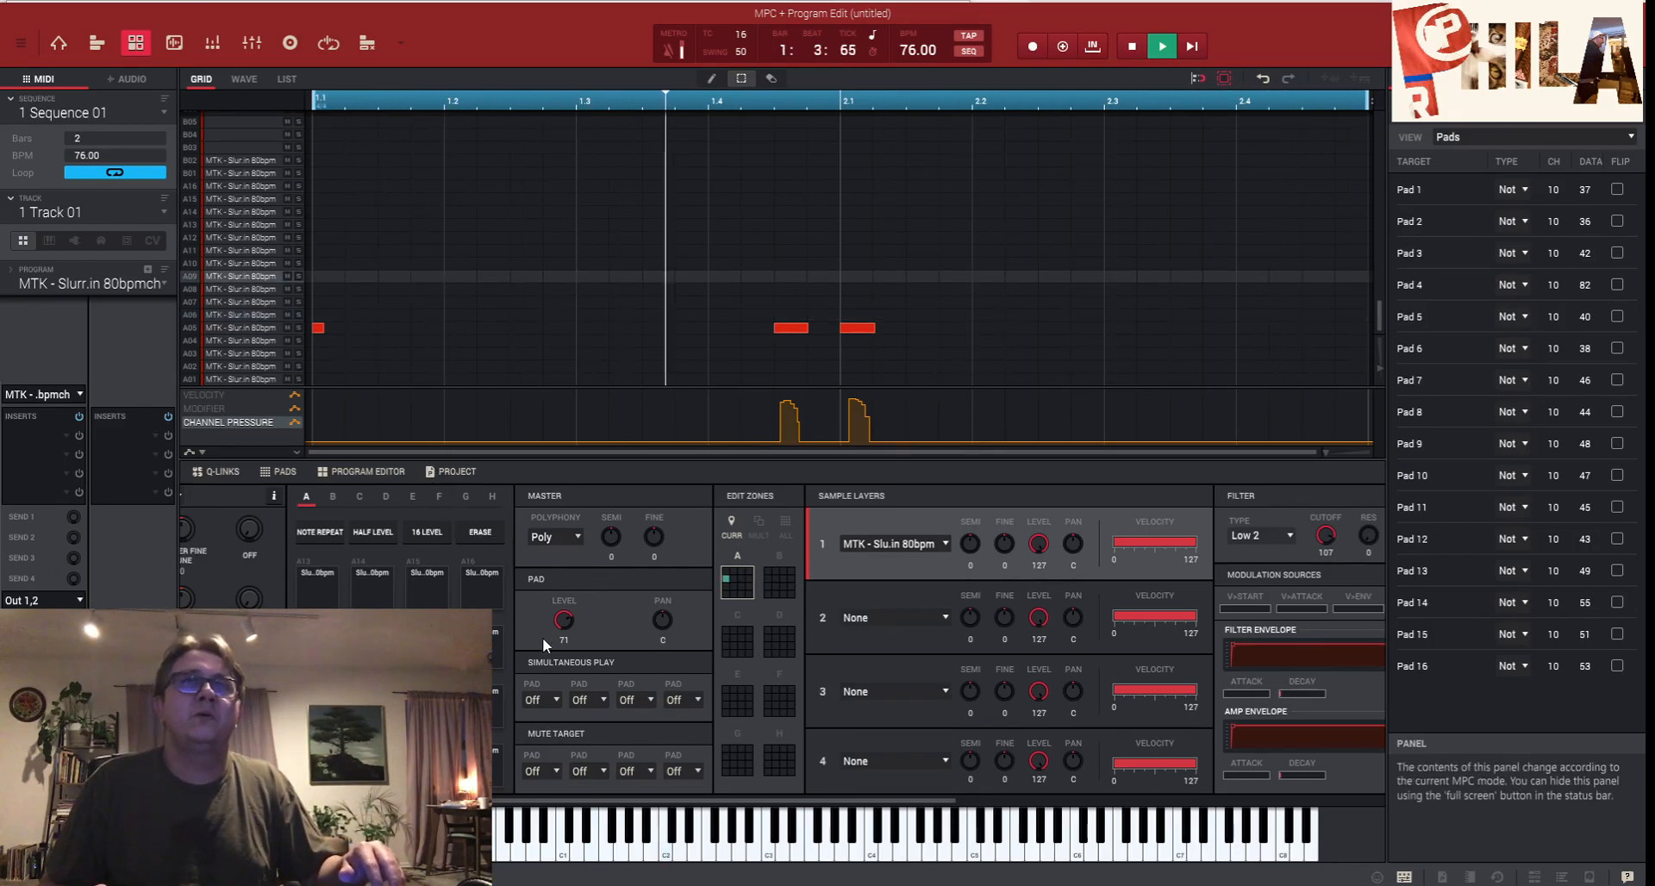
left_click(435, 531)
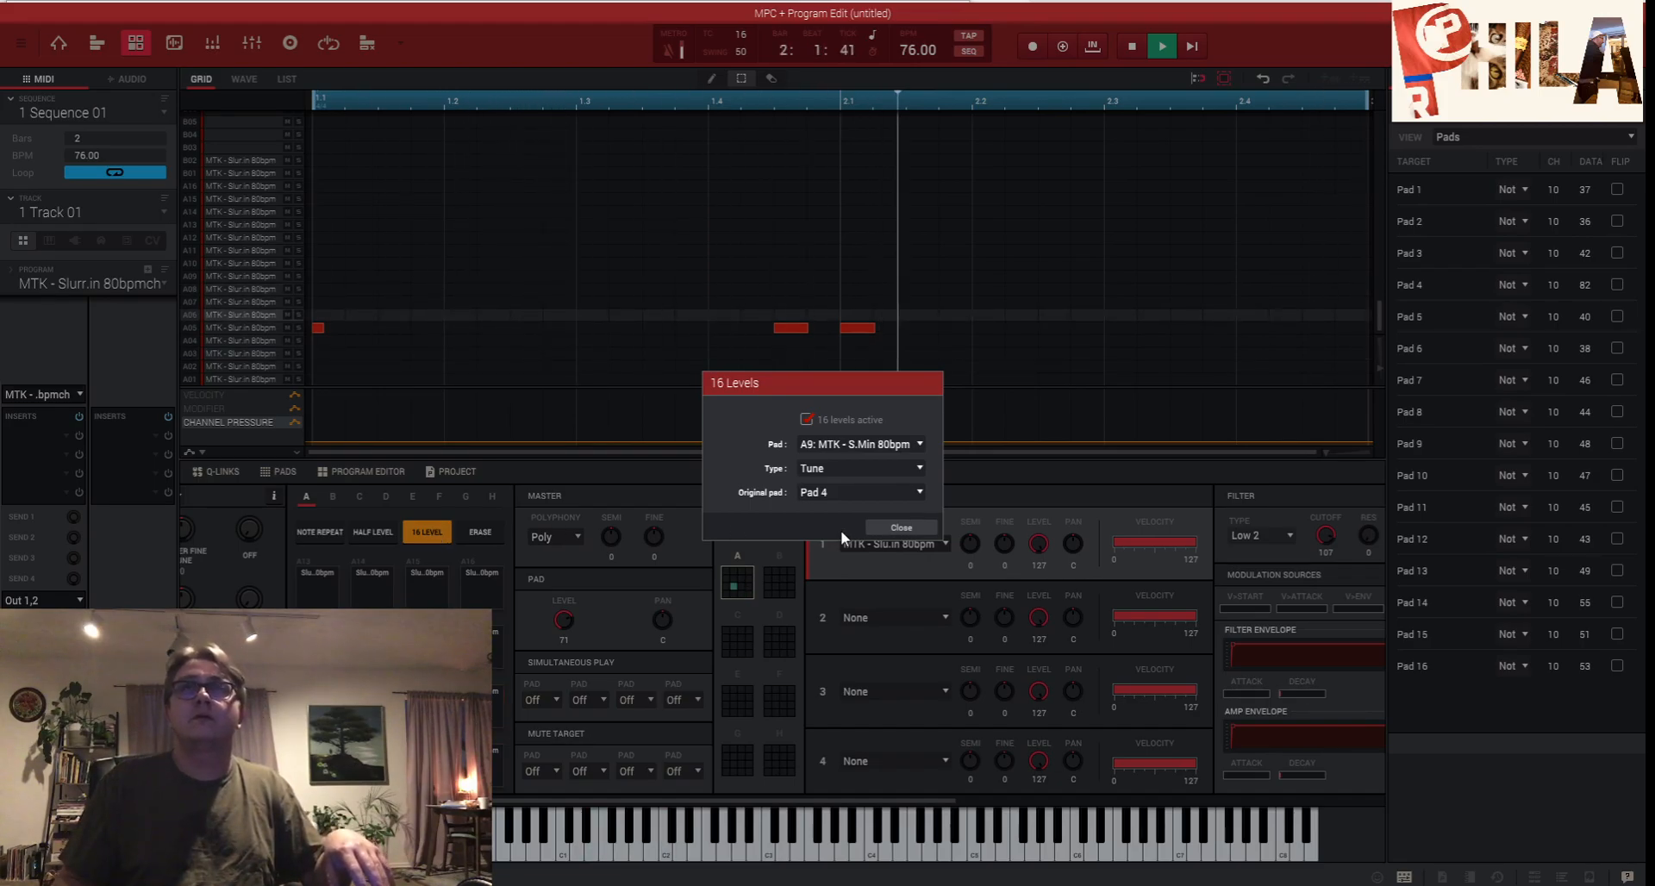
left_click(914, 528)
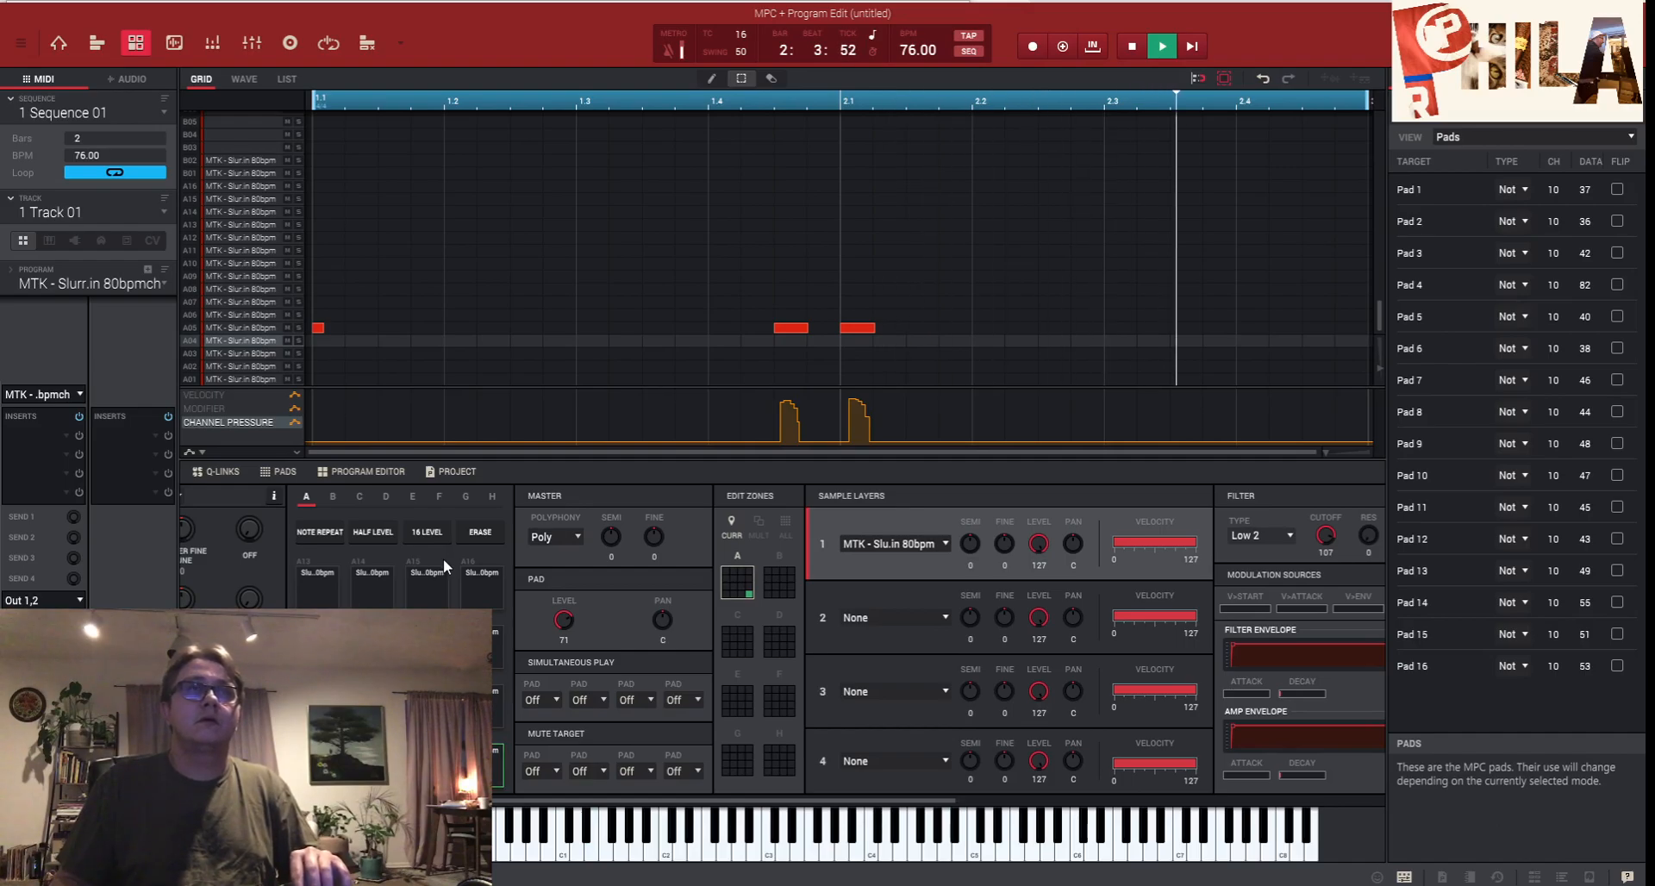
left_click(436, 530)
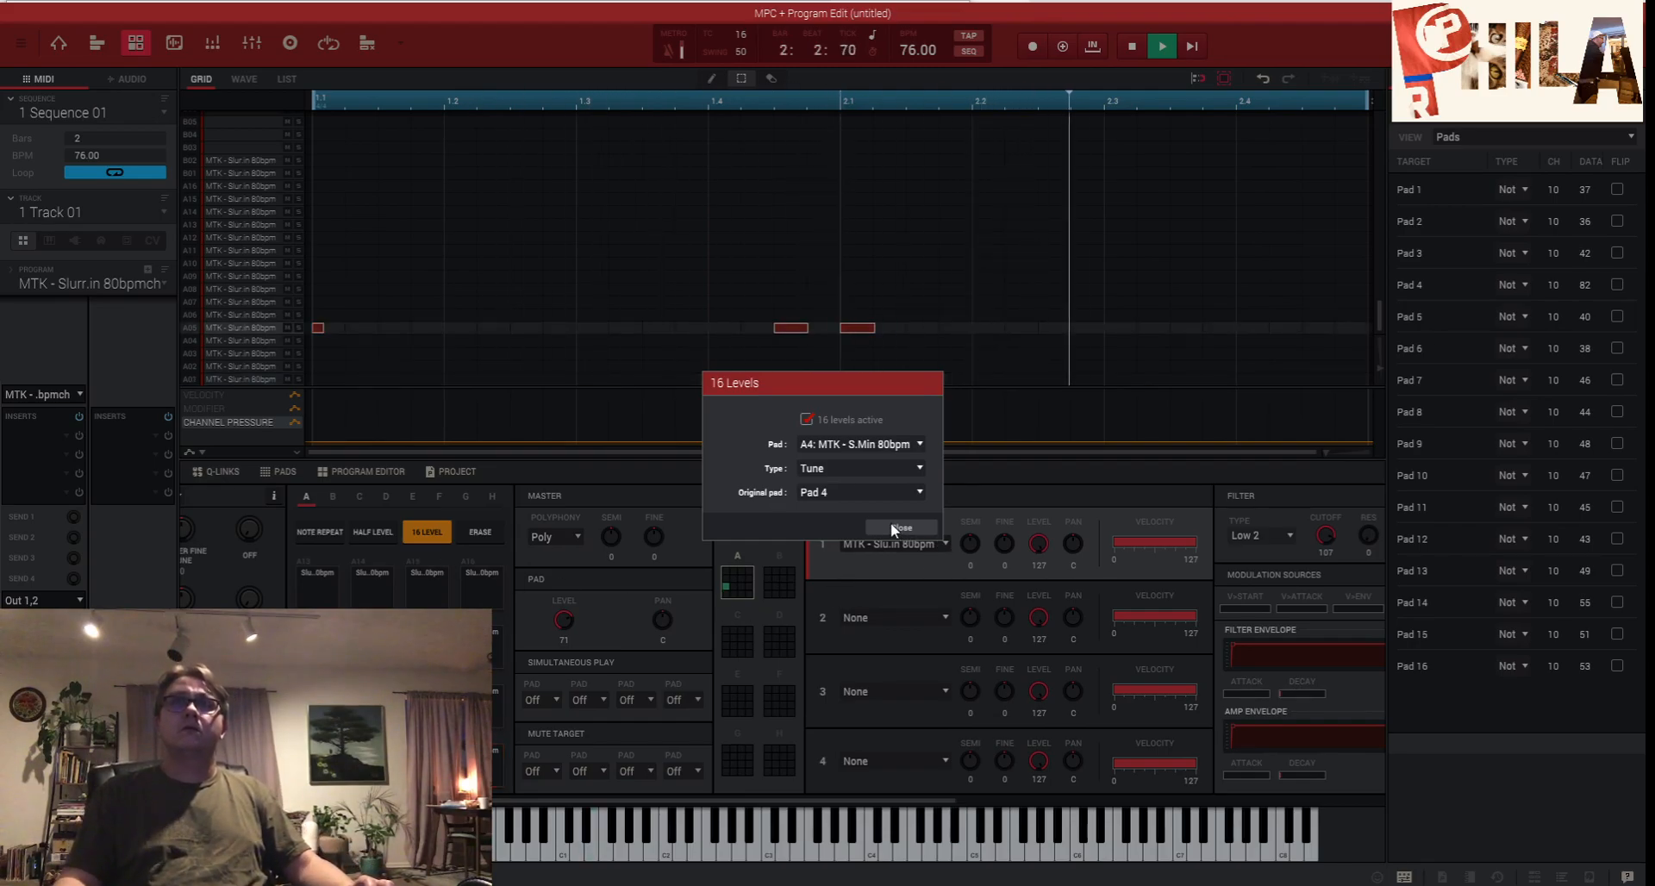
left_click(891, 522)
left_click(429, 533)
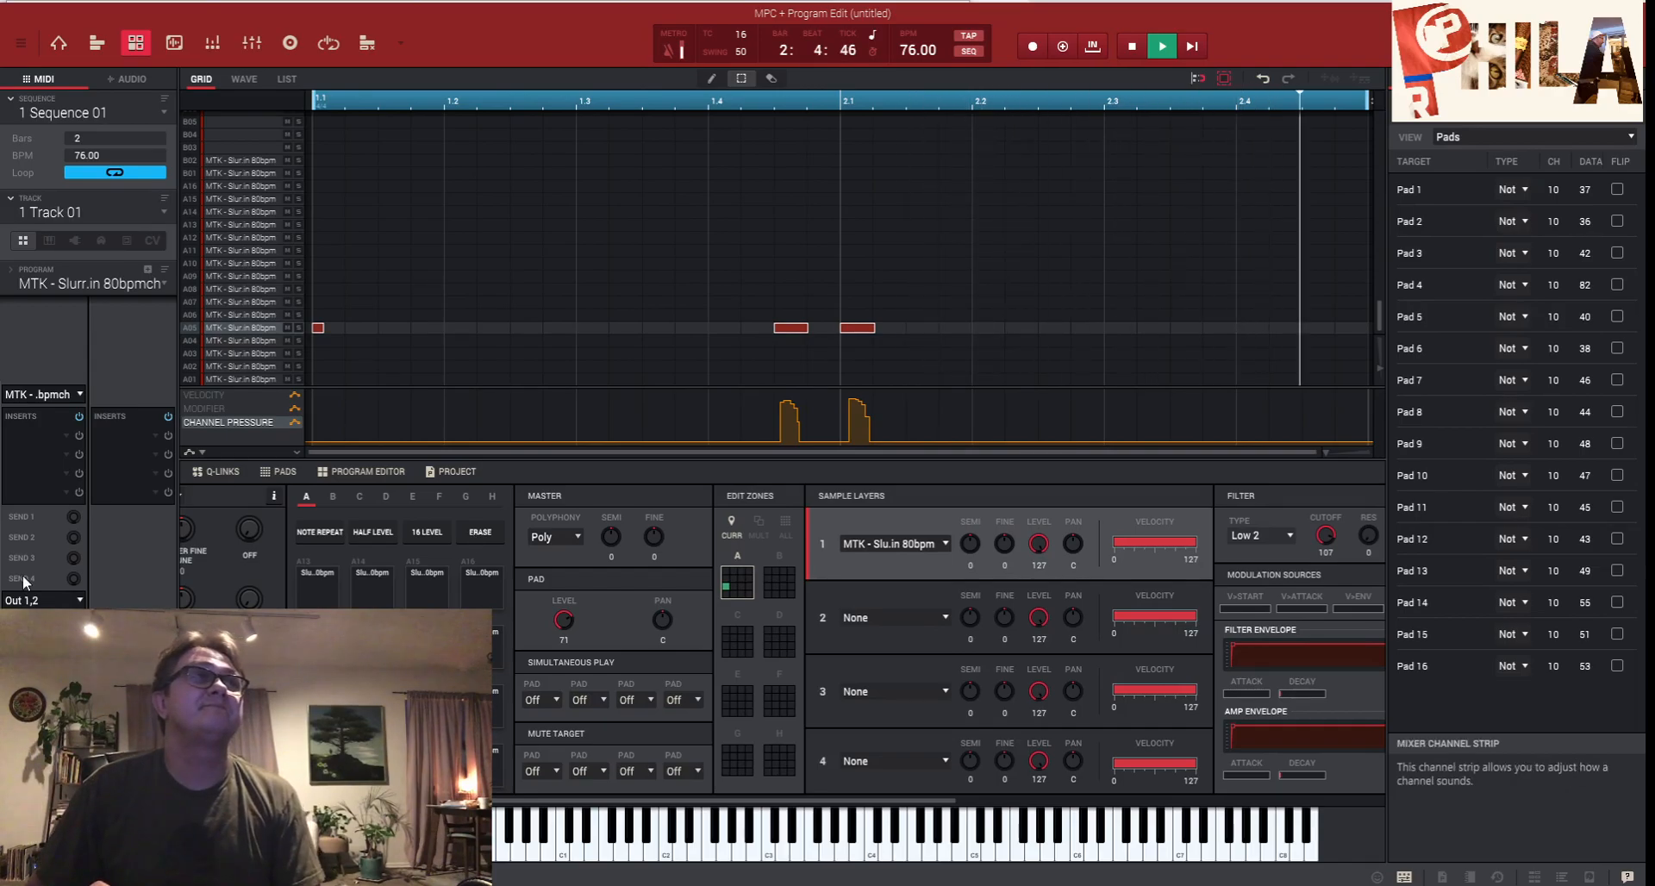
- Load the Akai Professional SP1200 vintage effect into an insert slot
double_click(60, 490)
left_click(78, 429)
left_click(93, 444)
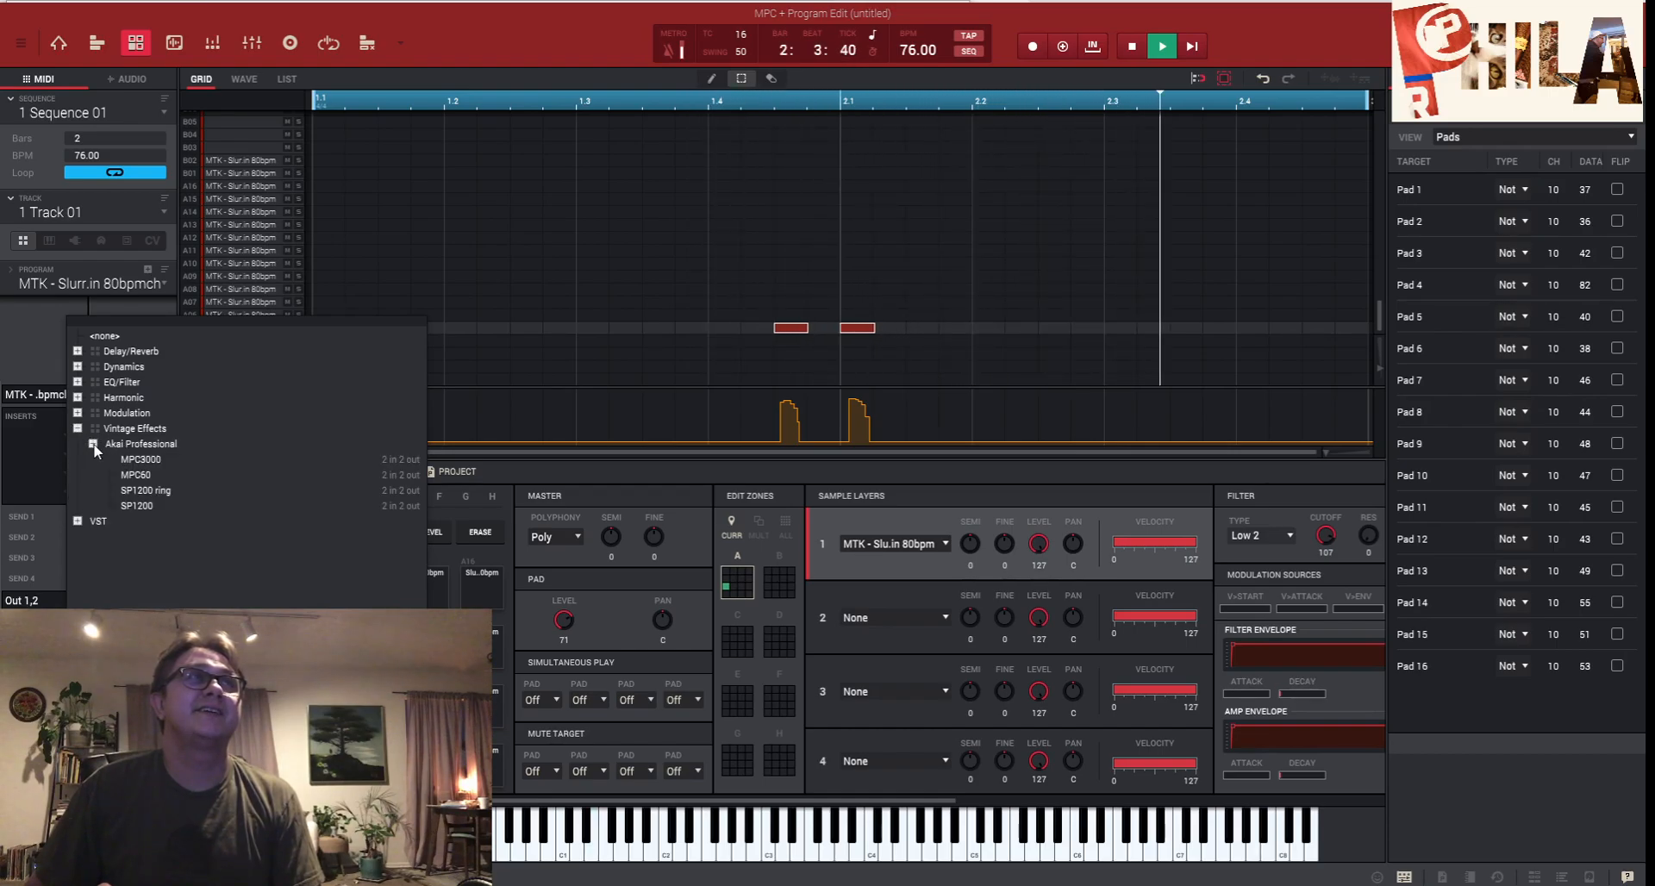
double_click(131, 504)
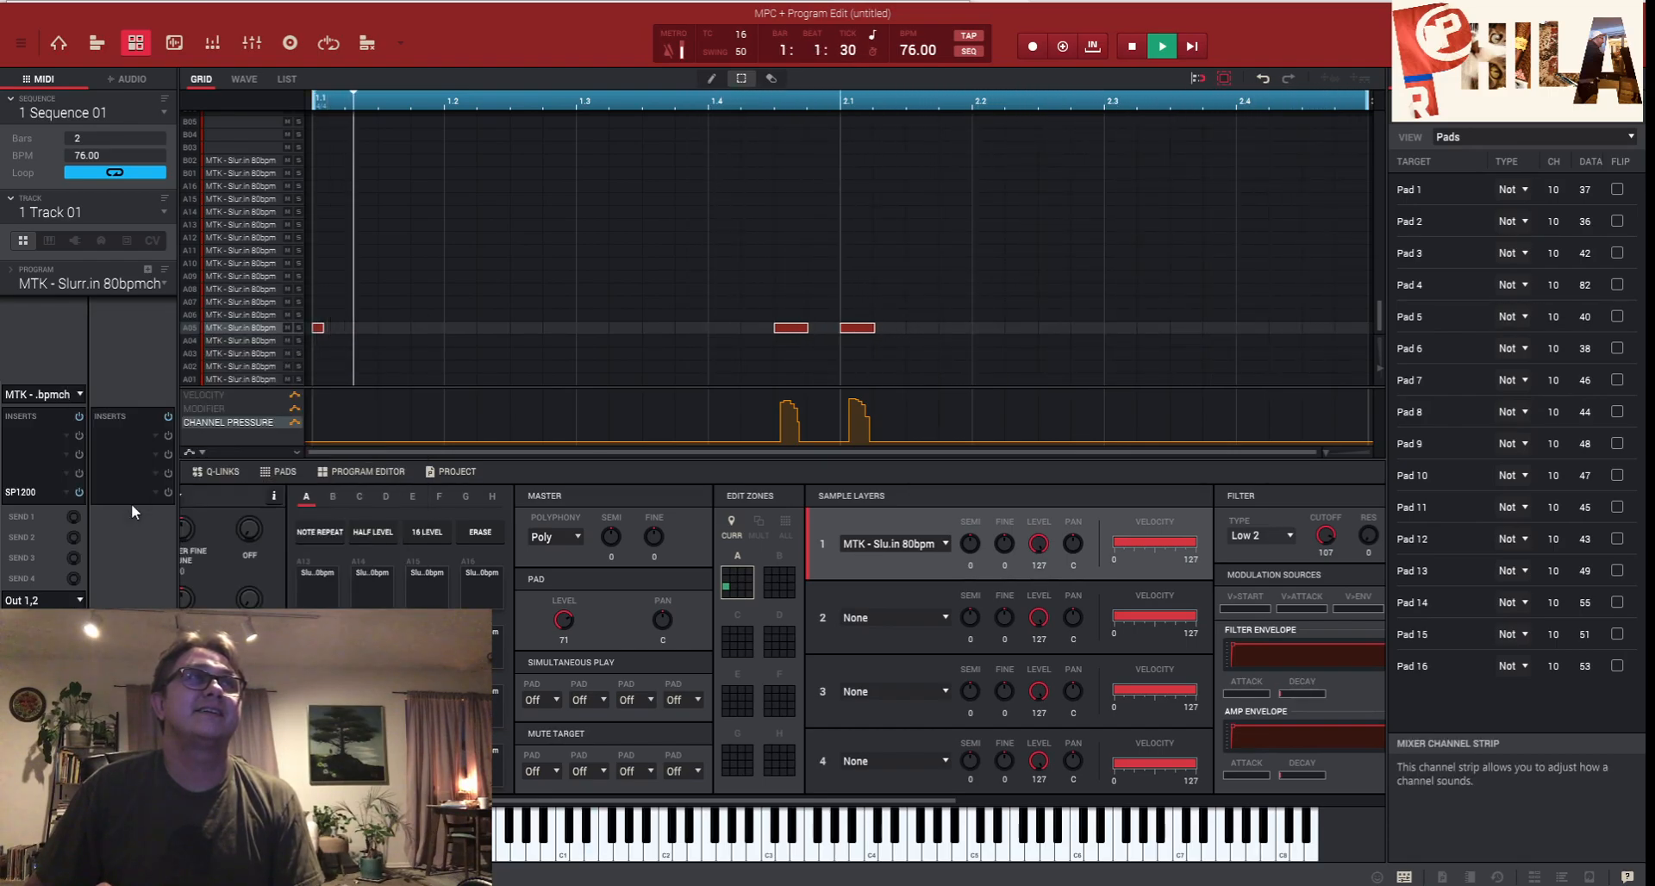
- Add the MPC60 vintage effect as a second insert, then close the effects list
left_click(66, 458)
left_click(93, 412)
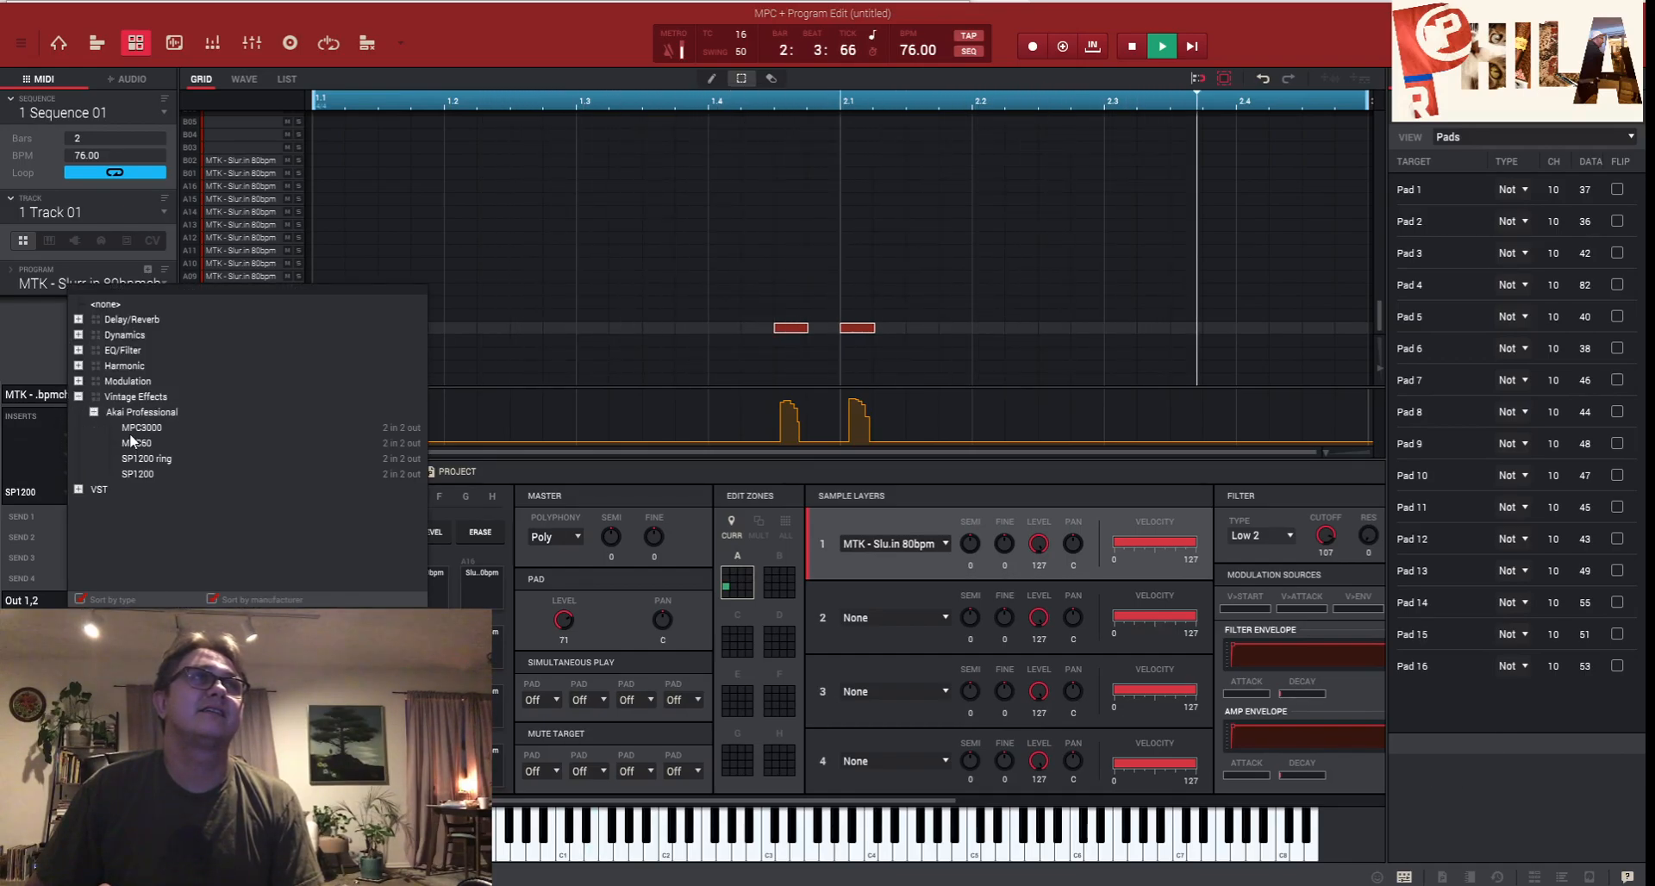
double_click(131, 441)
left_click(128, 441)
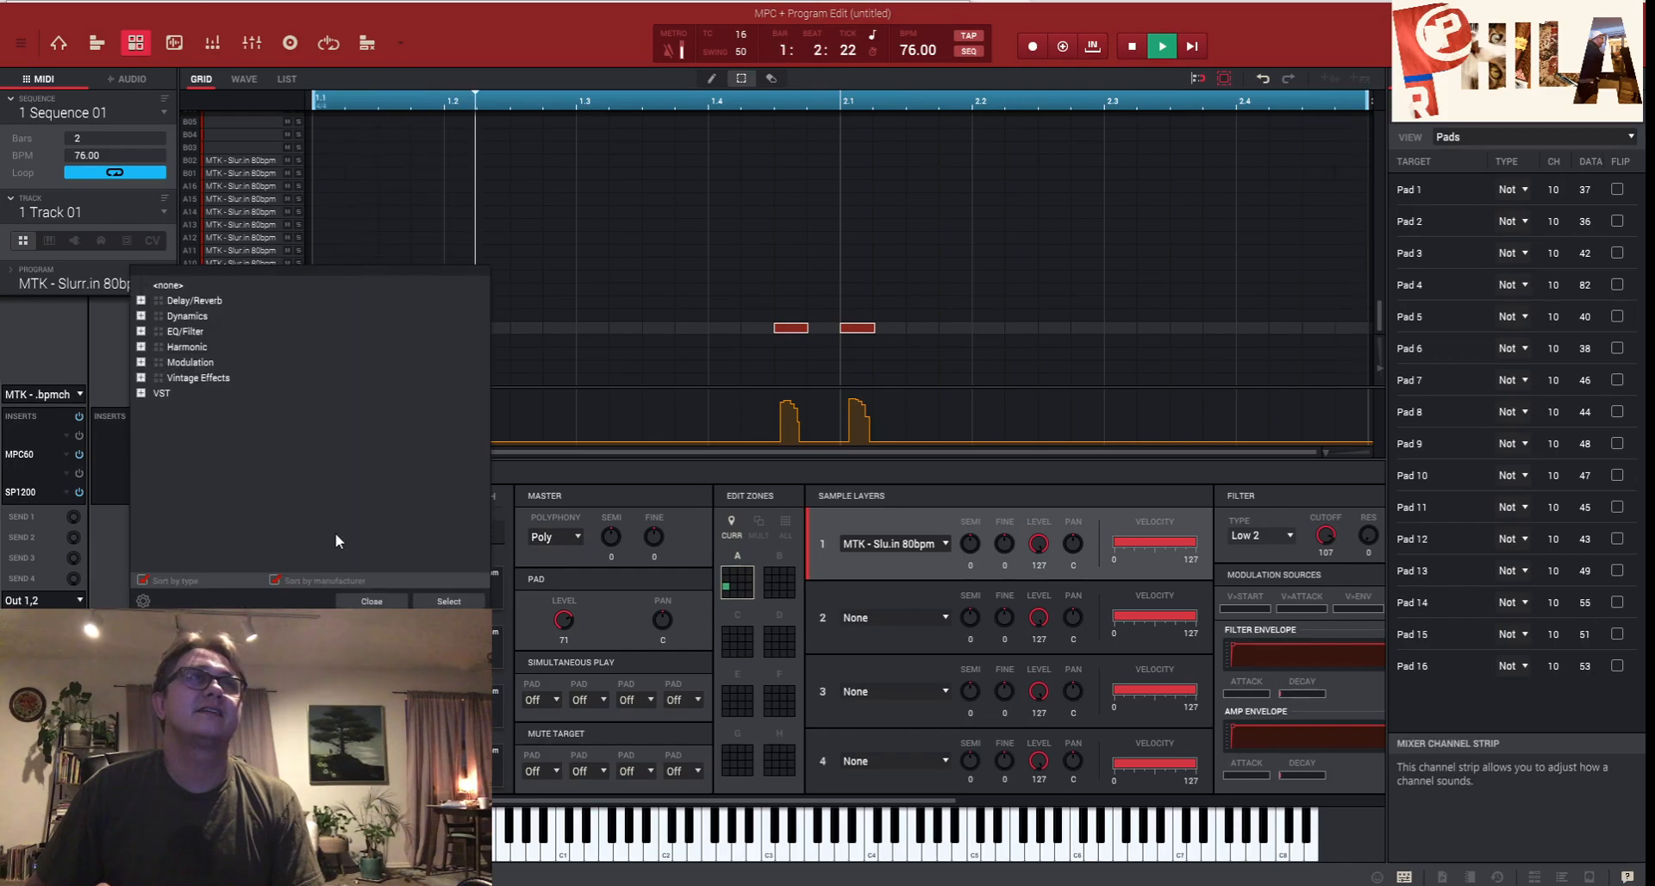
left_click(369, 593)
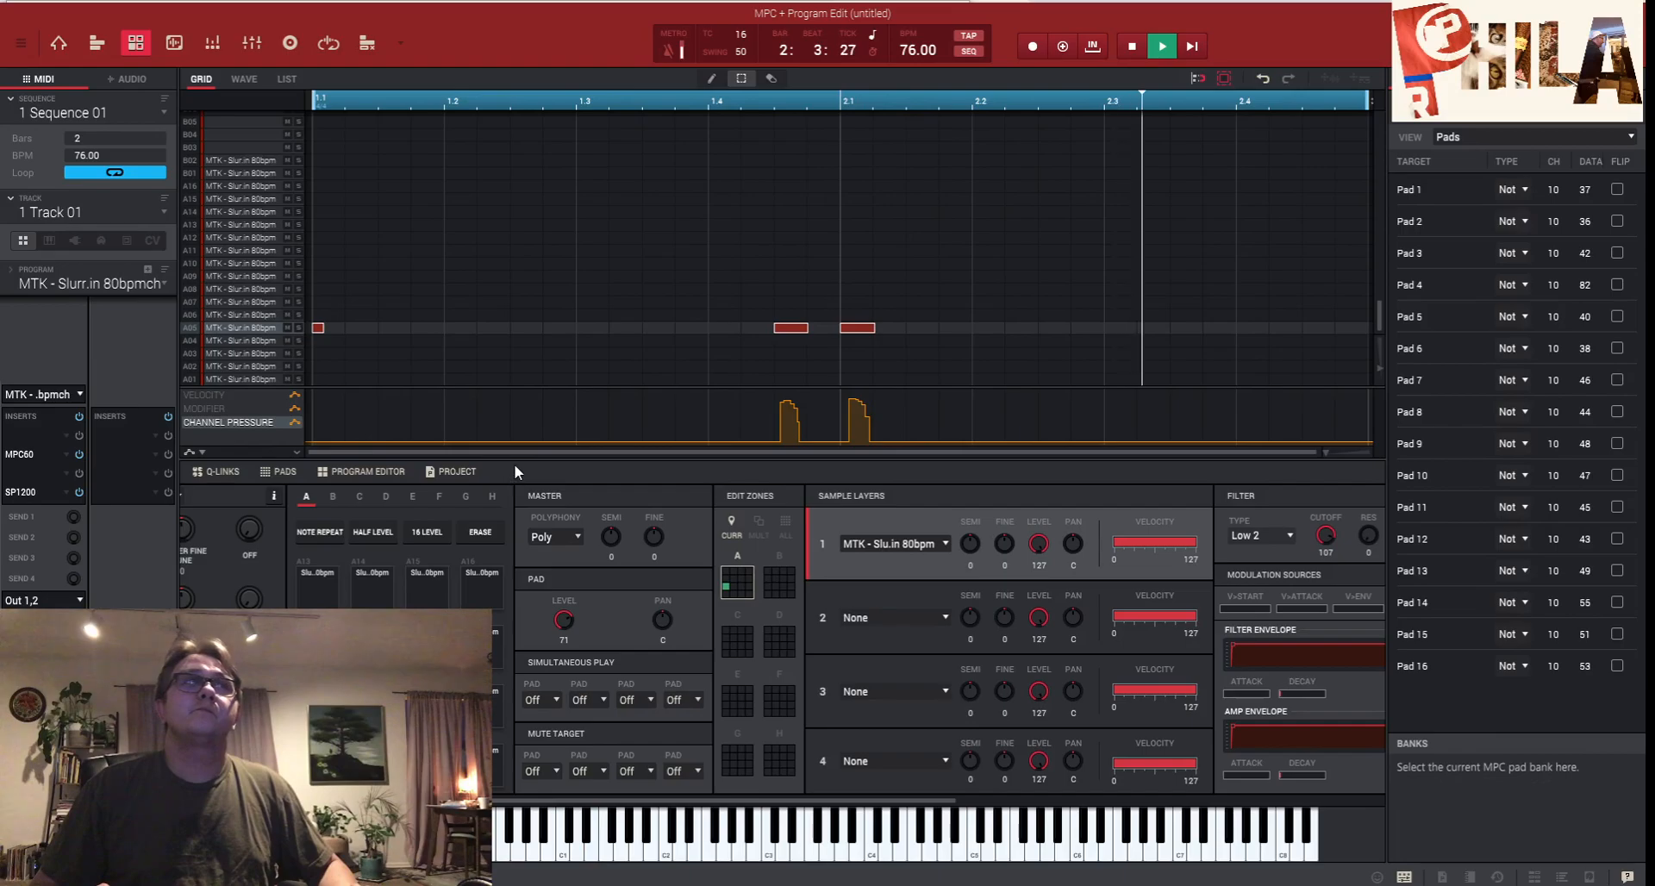
- Stop playback, switch to the unused Track 02, and restart playback
left_click(1134, 48)
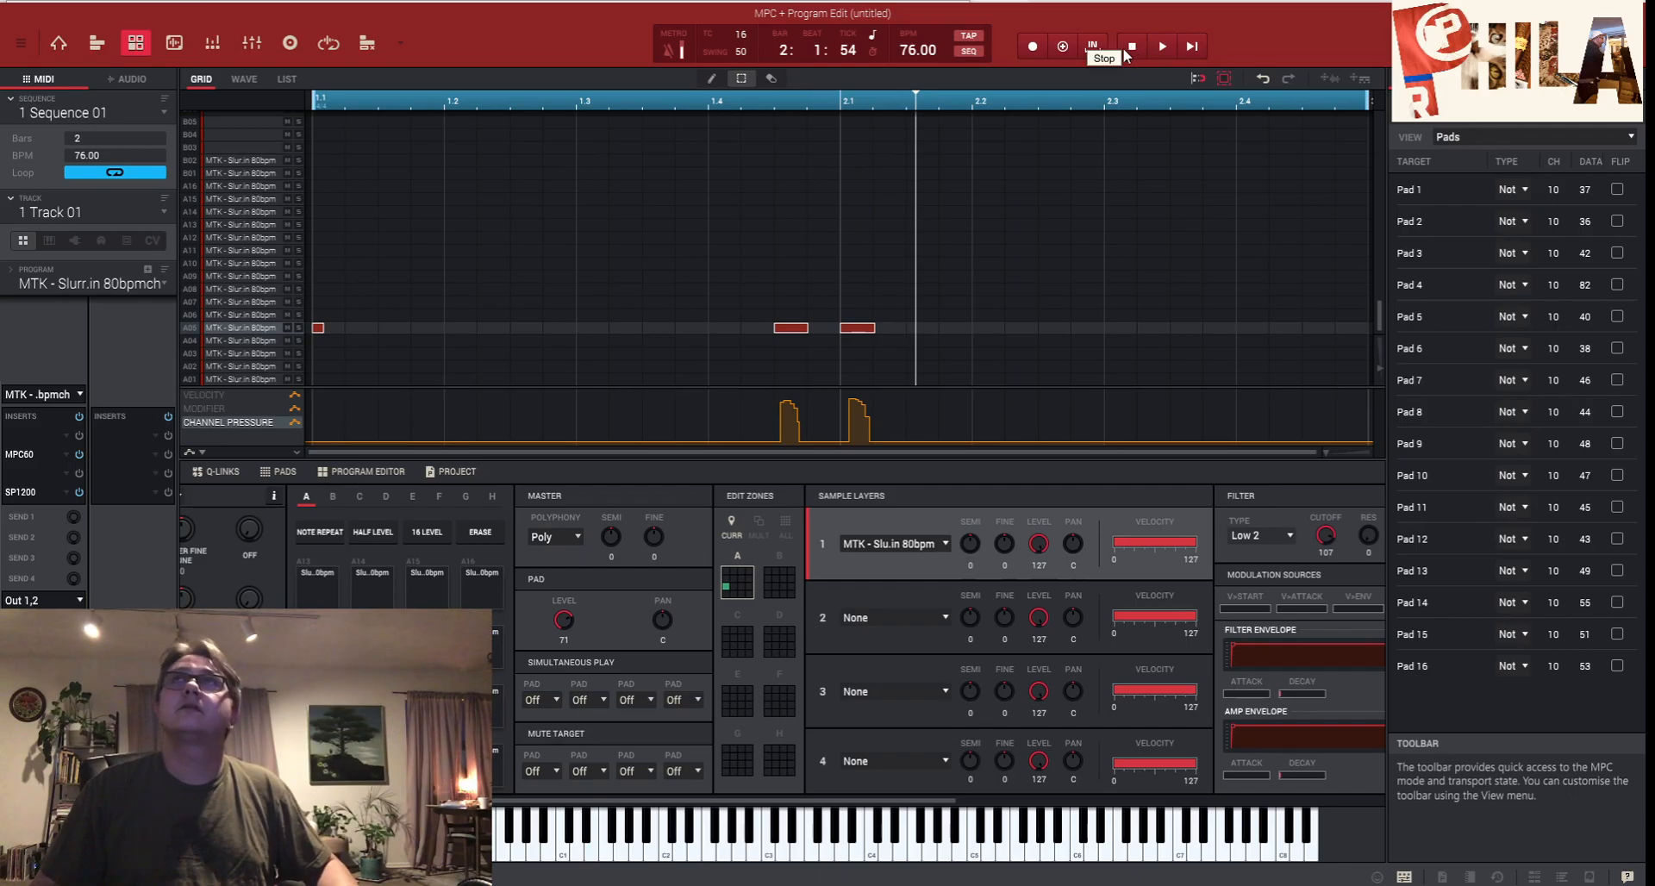
left_click(162, 213)
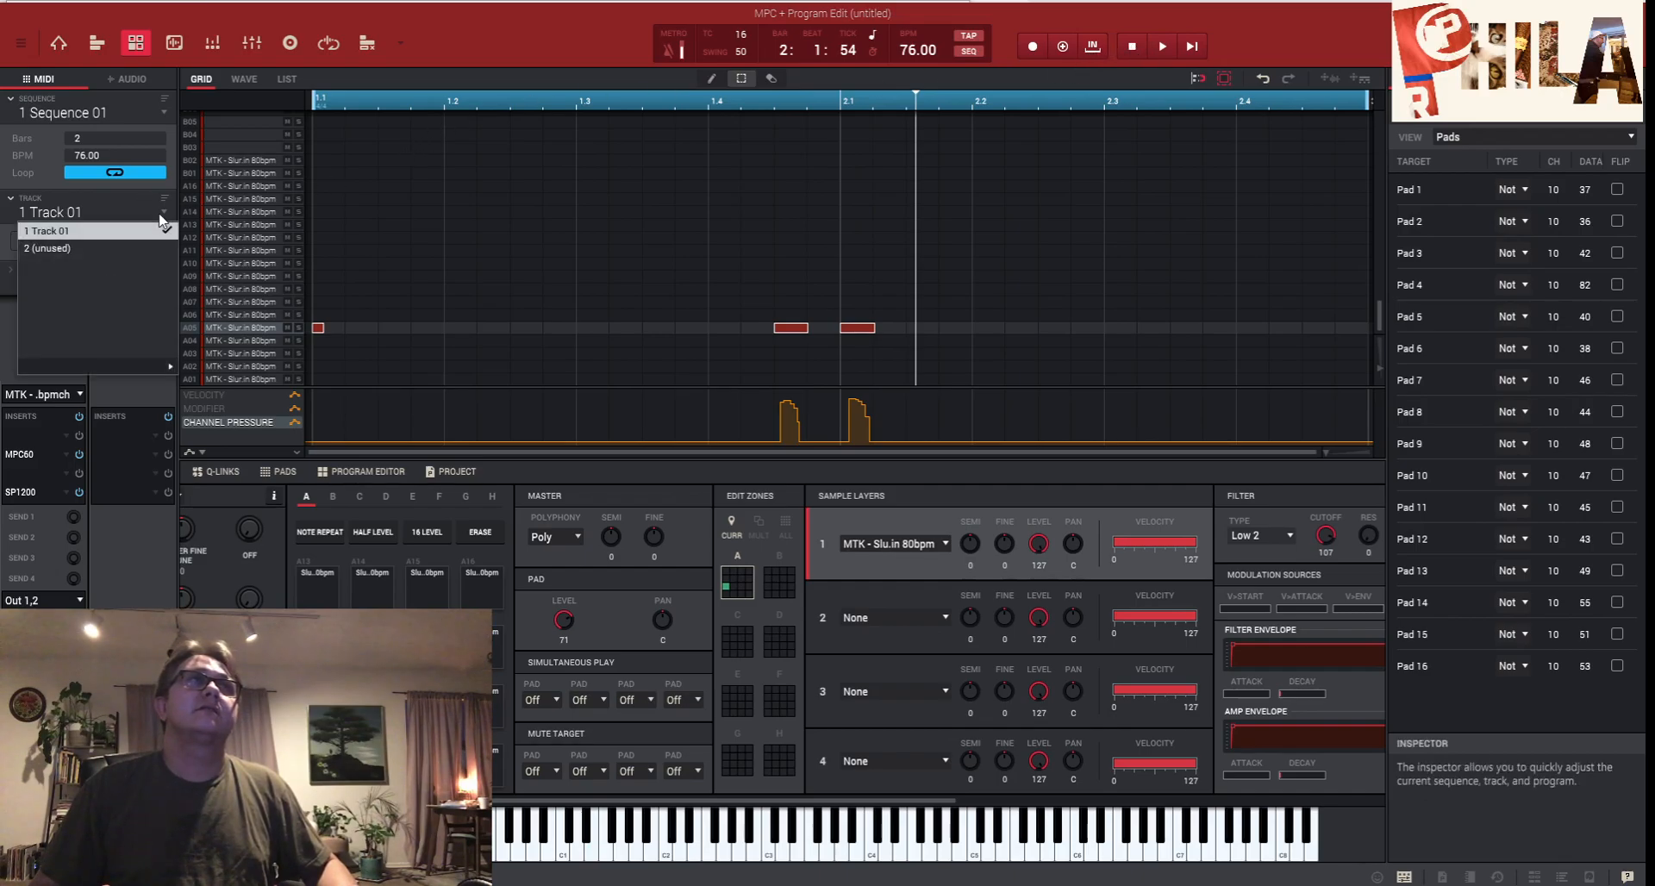
left_click(136, 243)
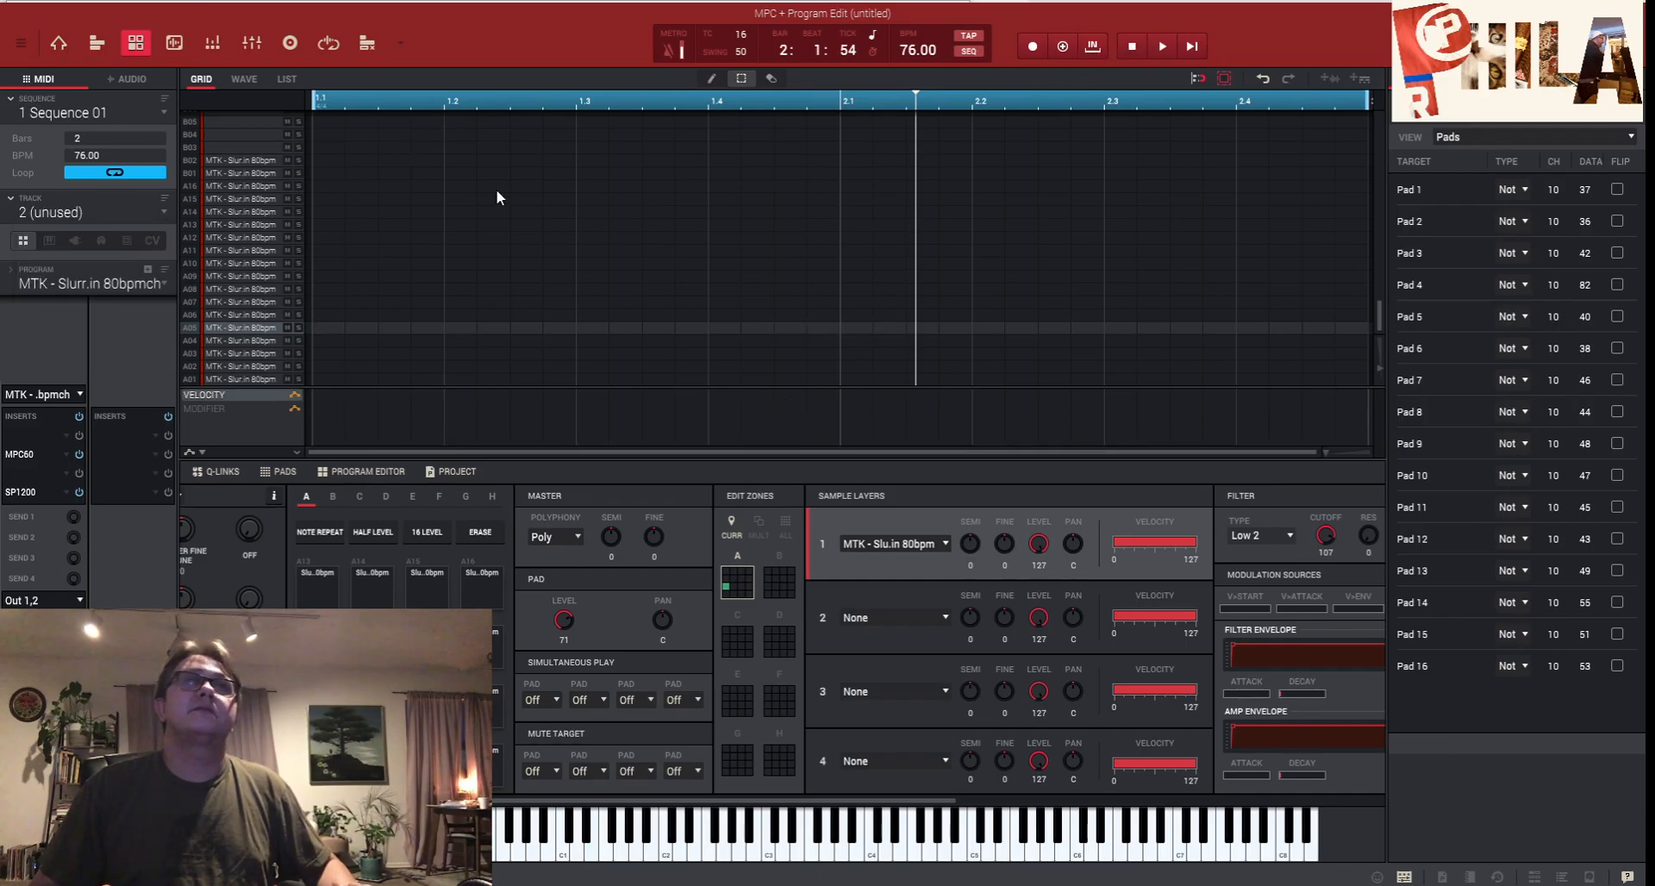
left_click(1162, 49)
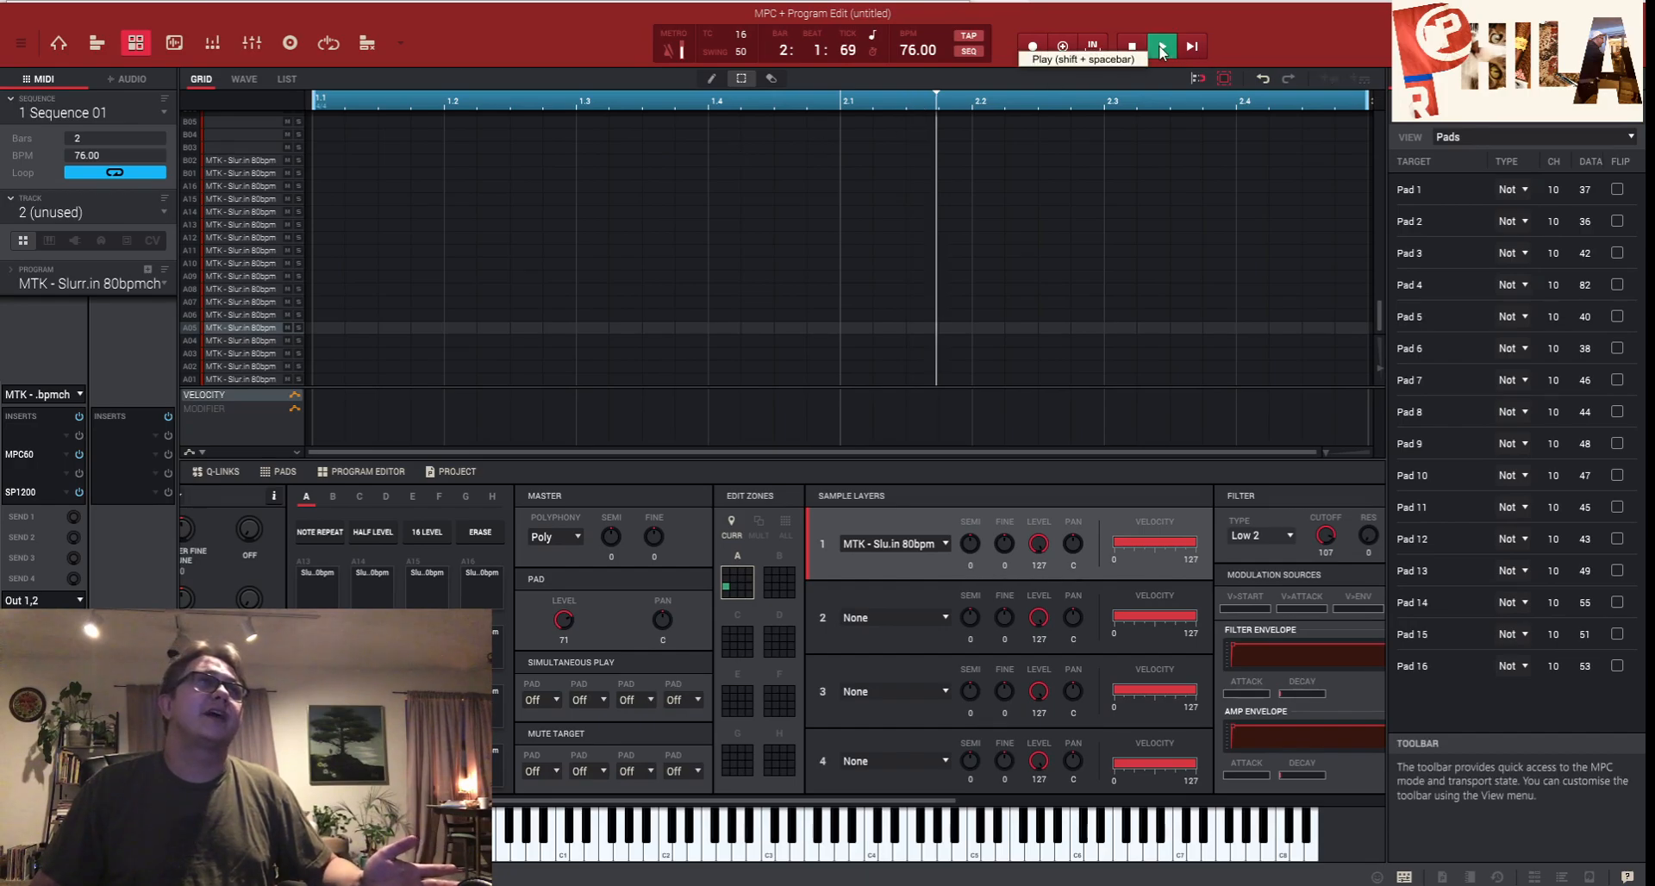
left_click(163, 211)
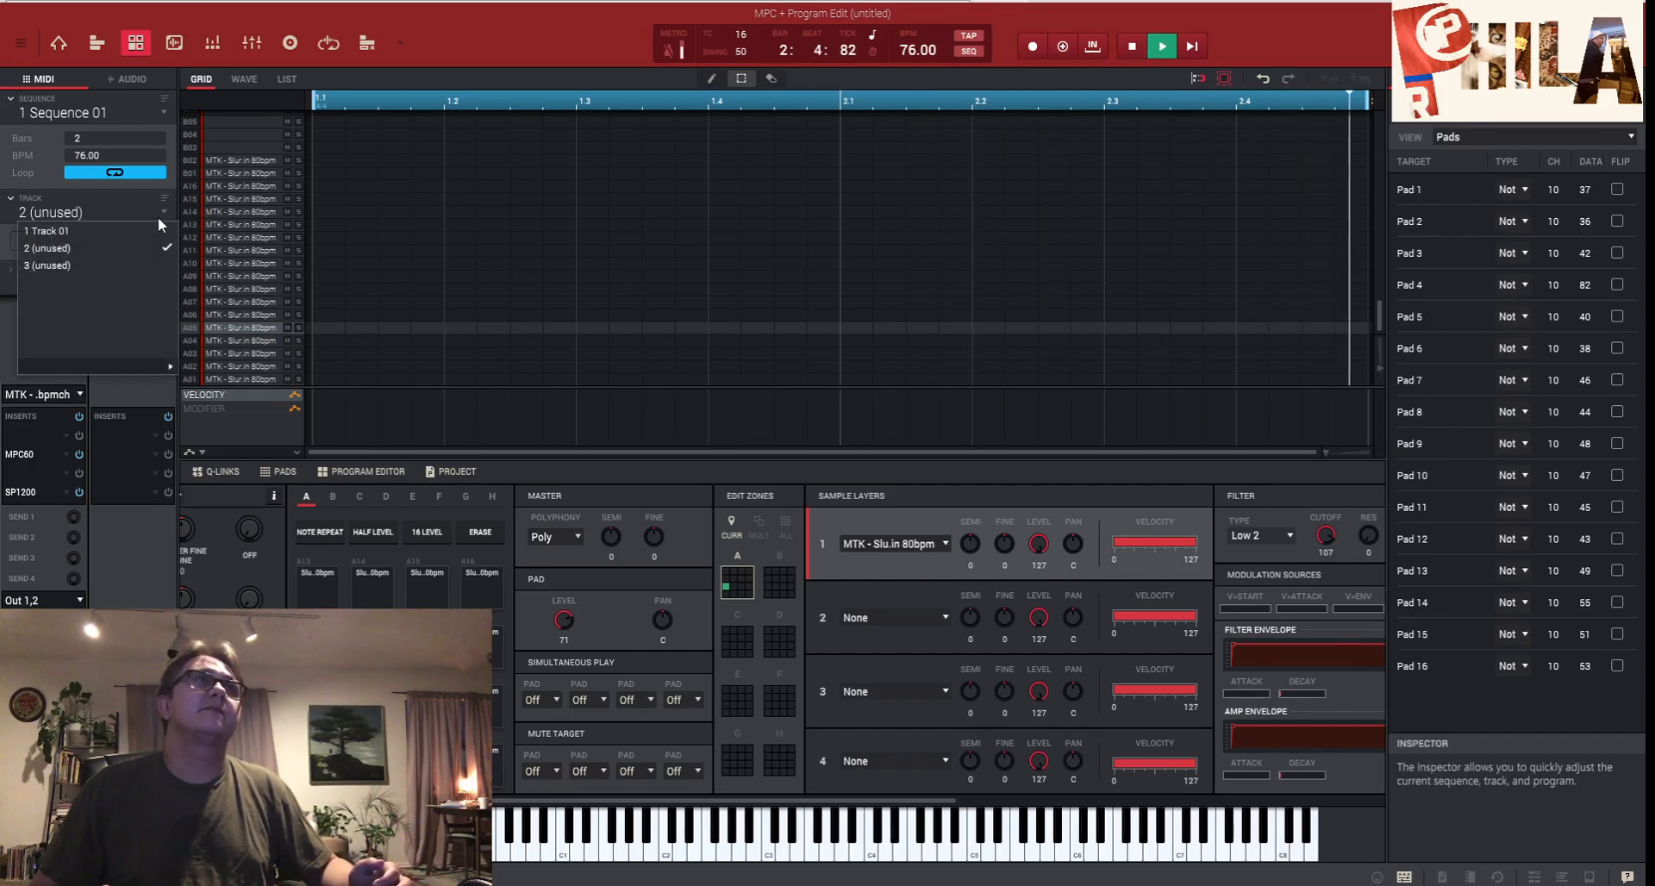
left_click(55, 248)
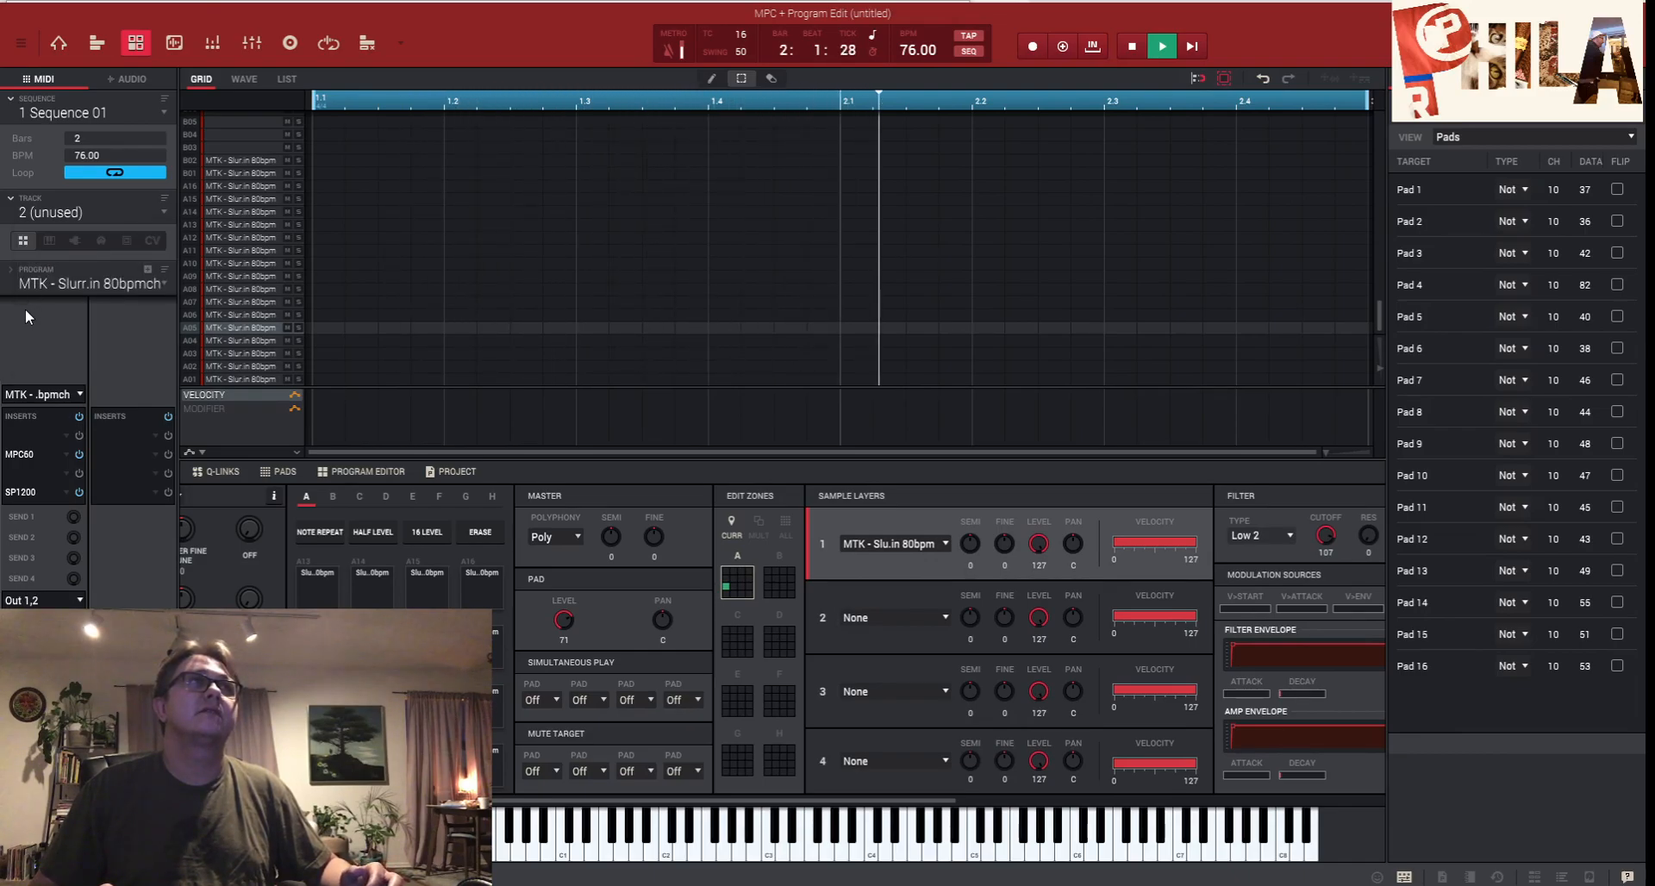
- Assign the empty Program 001 to Track 02
left_click(162, 278)
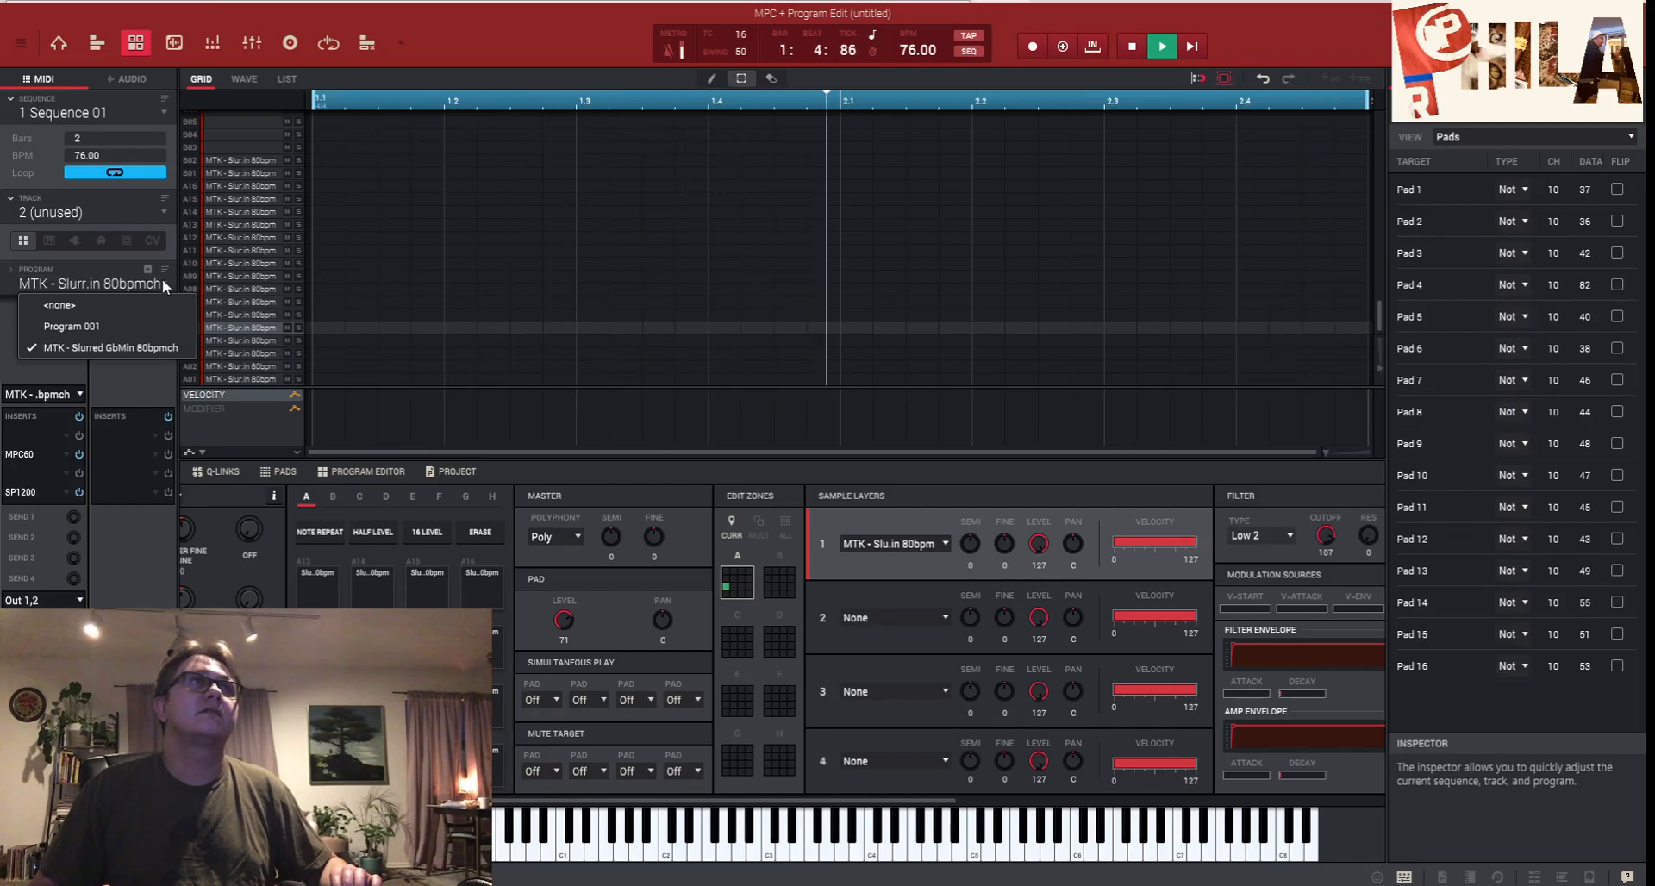
left_click(119, 312)
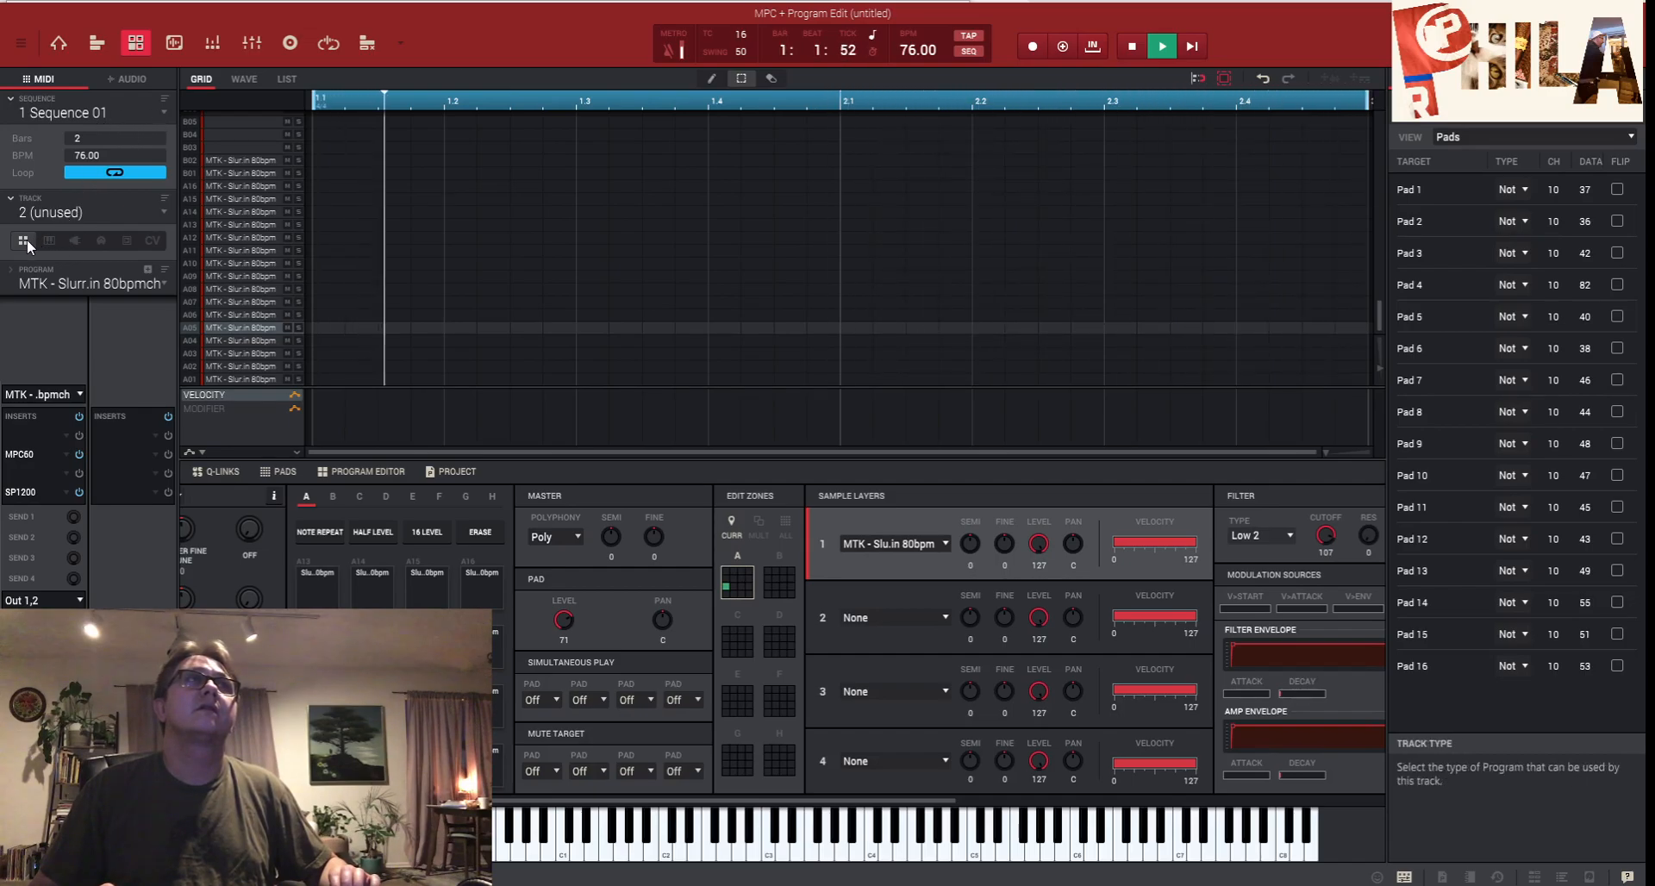
left_click(115, 282)
left_click(78, 329)
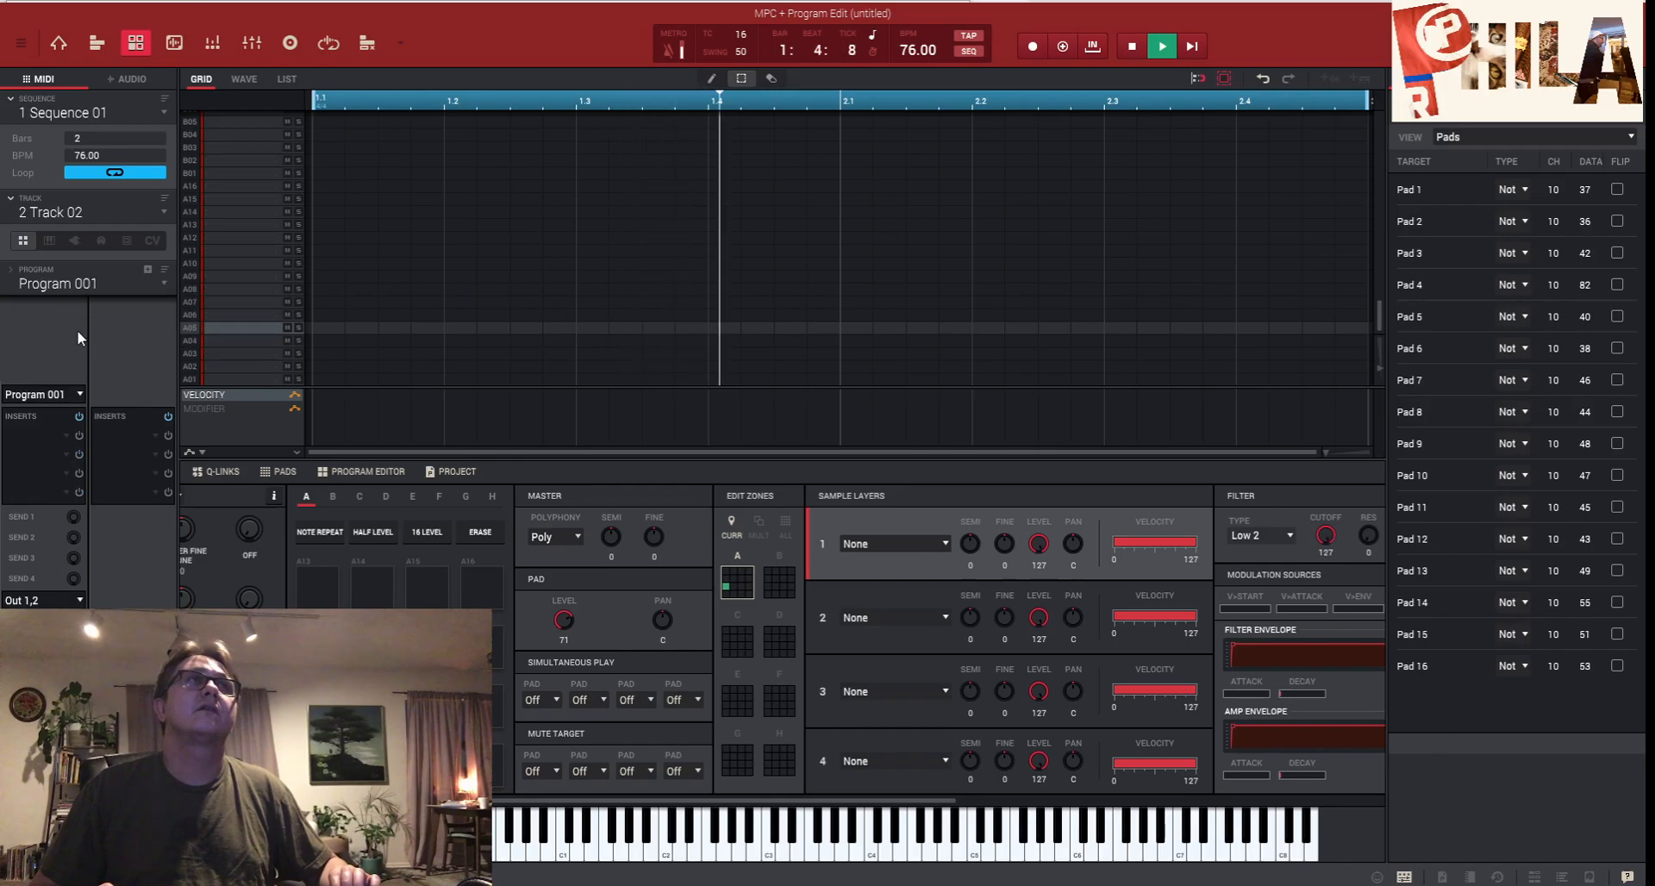
left_click_drag(688, 801, 557, 801)
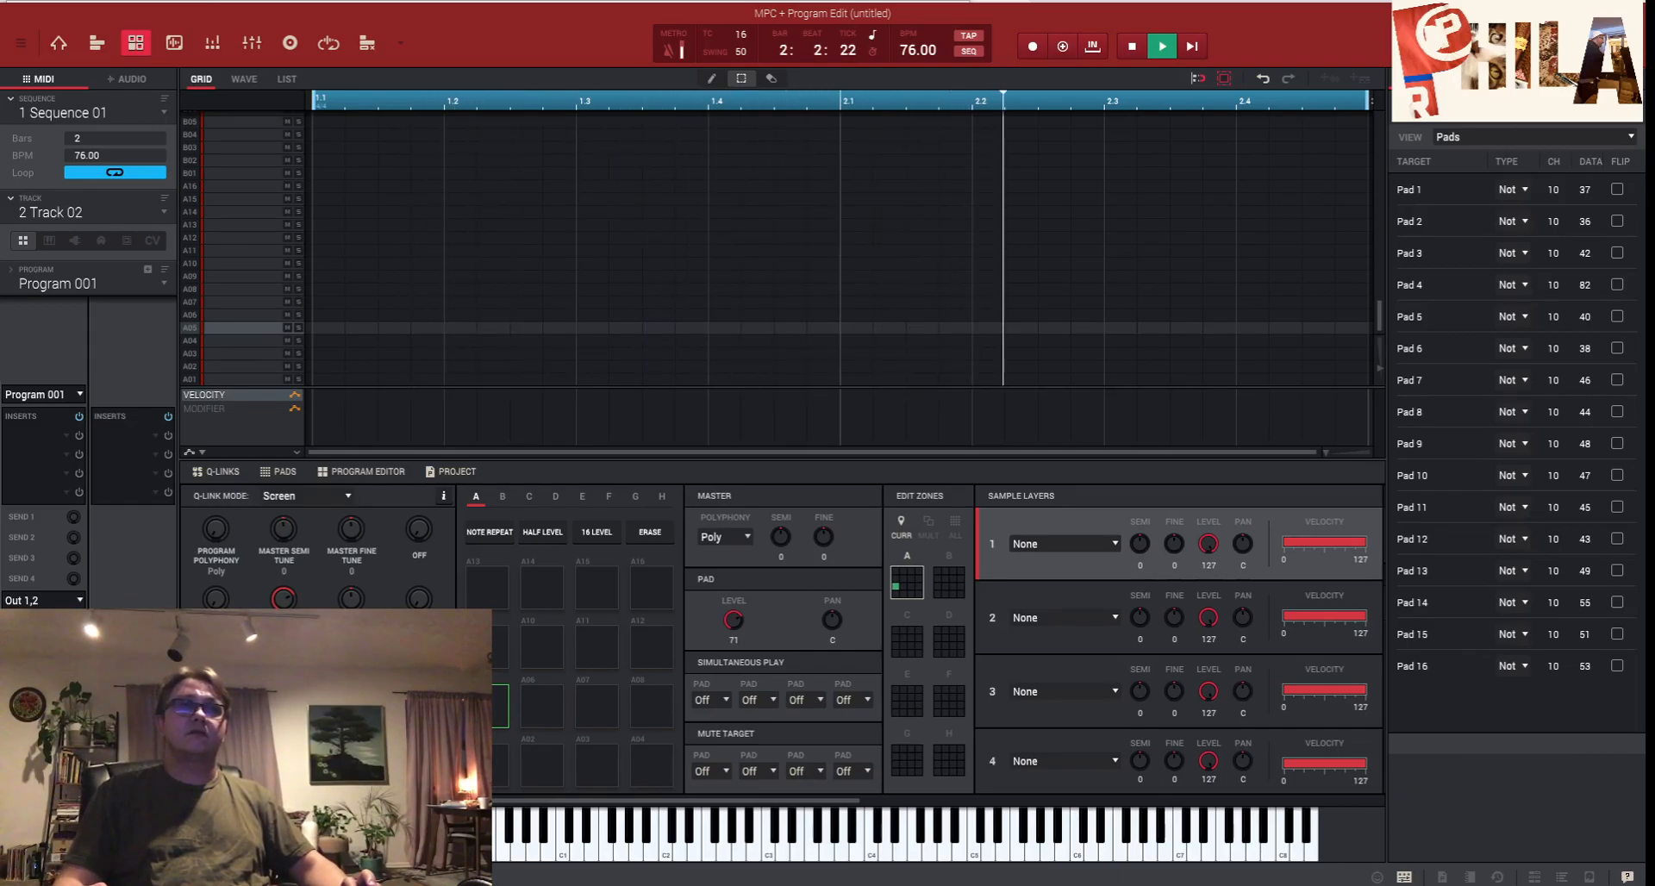
mouse_move(716, 885)
left_click(457, 839)
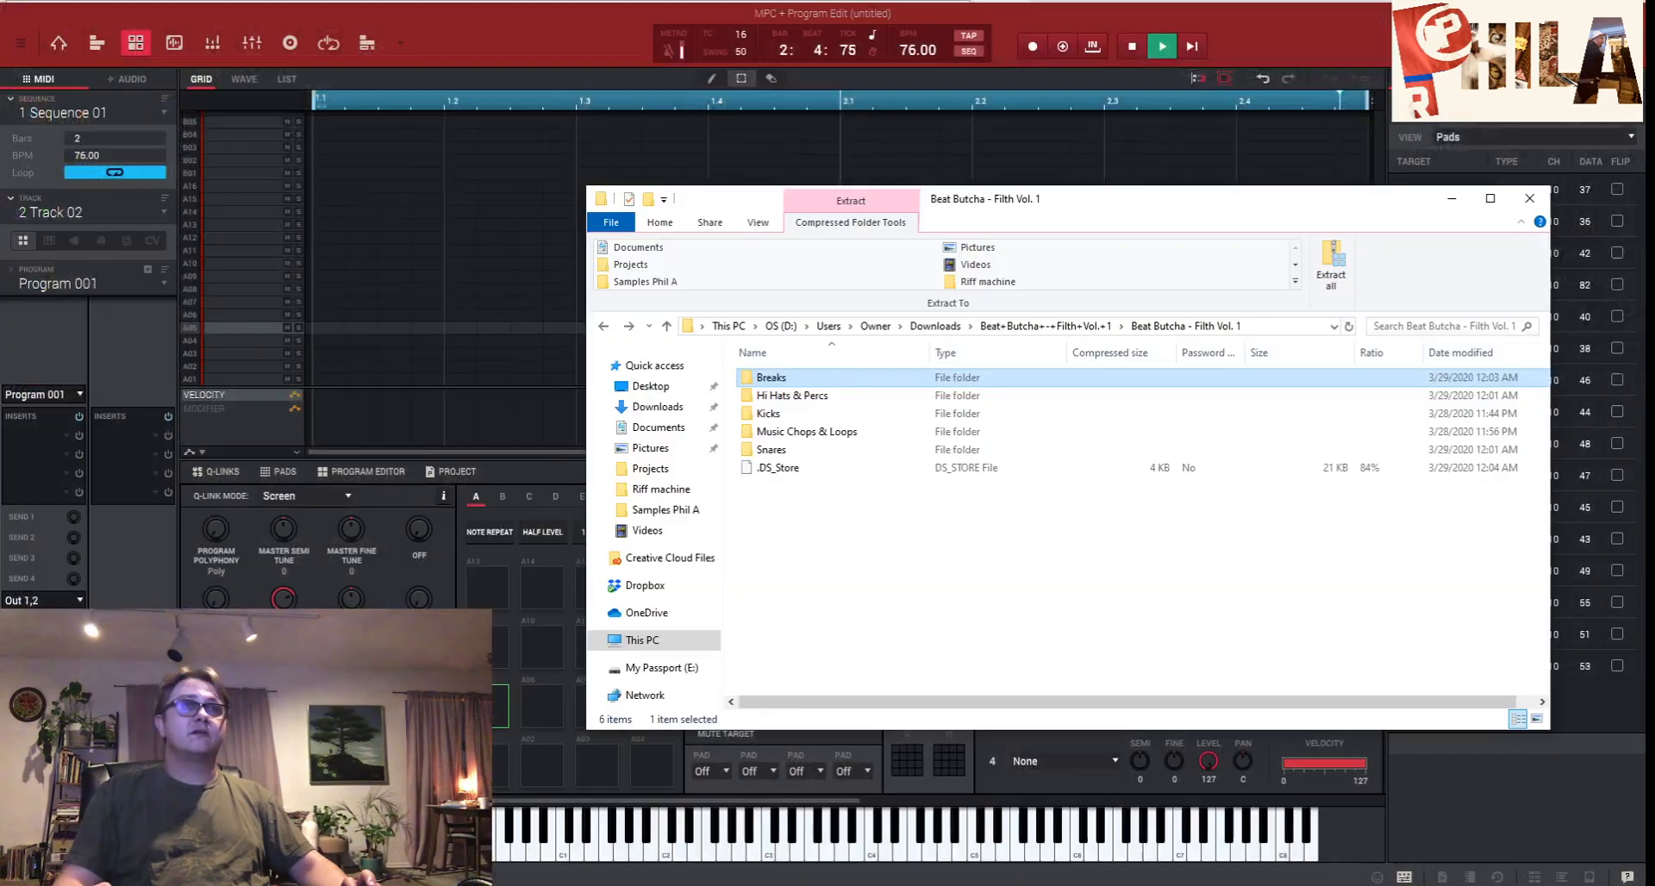
double_click(768, 414)
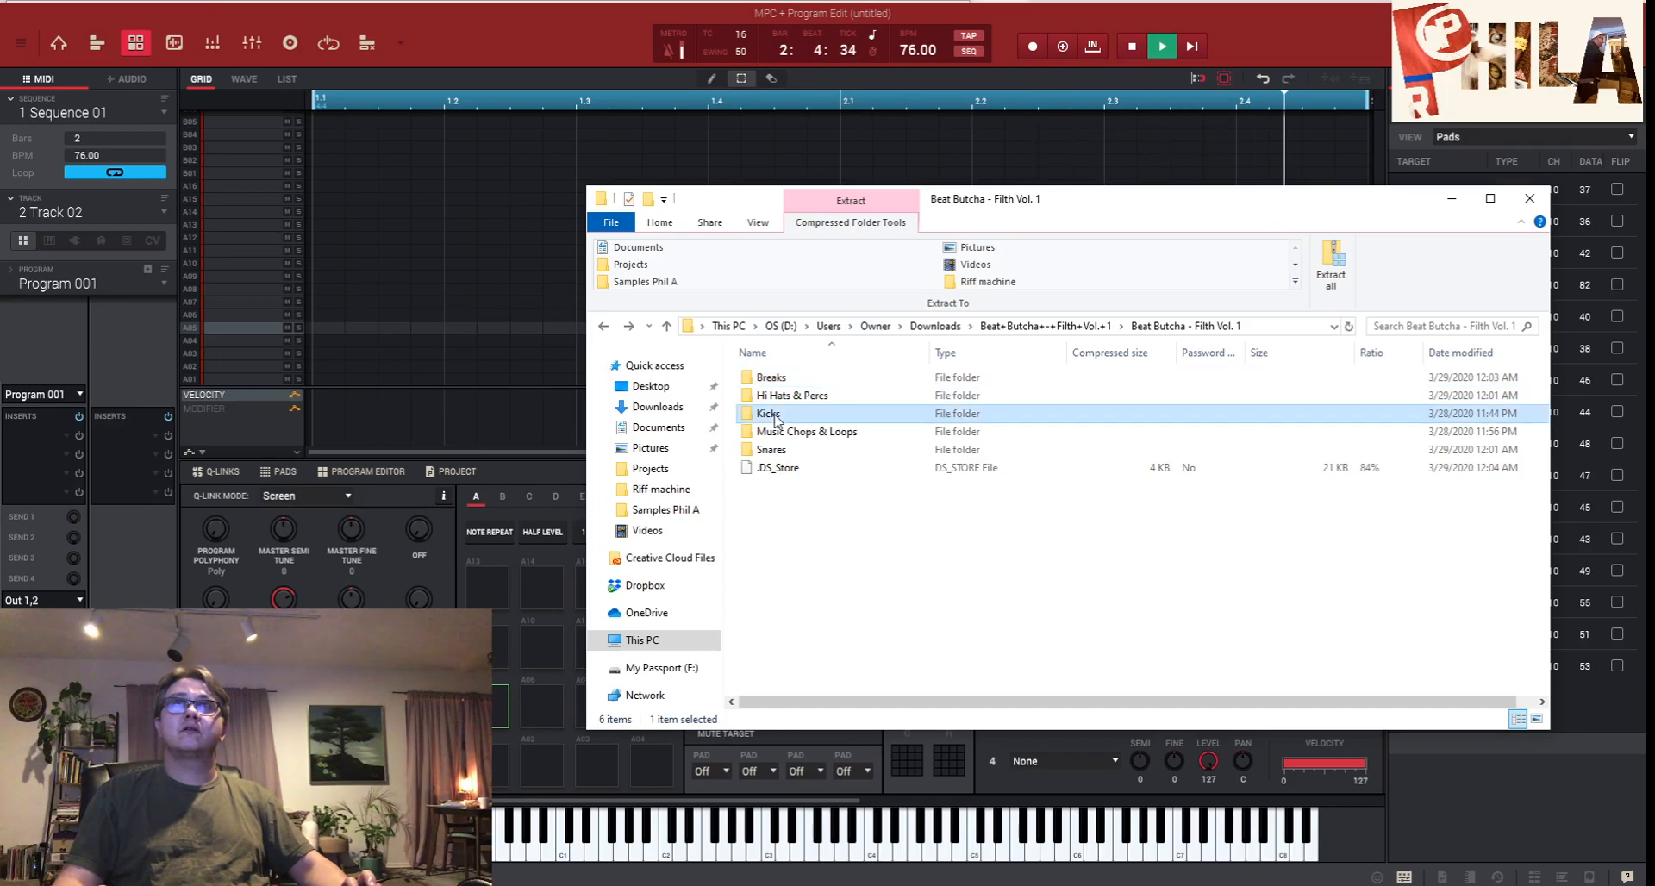
left_click(780, 558)
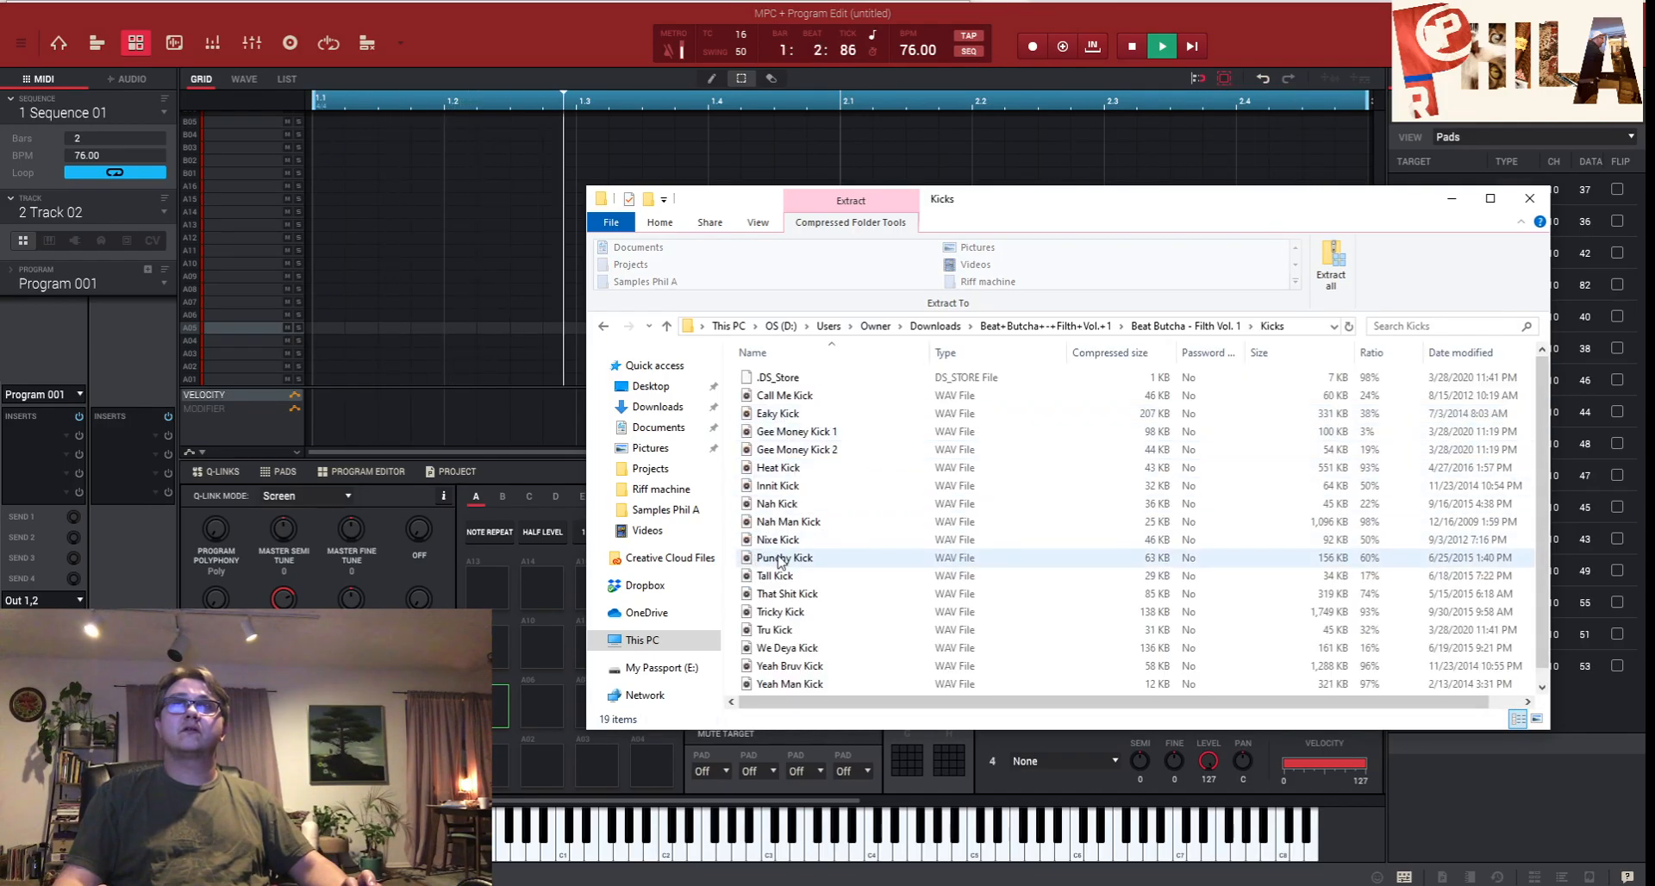
left_click_drag(780, 558, 1253, 229)
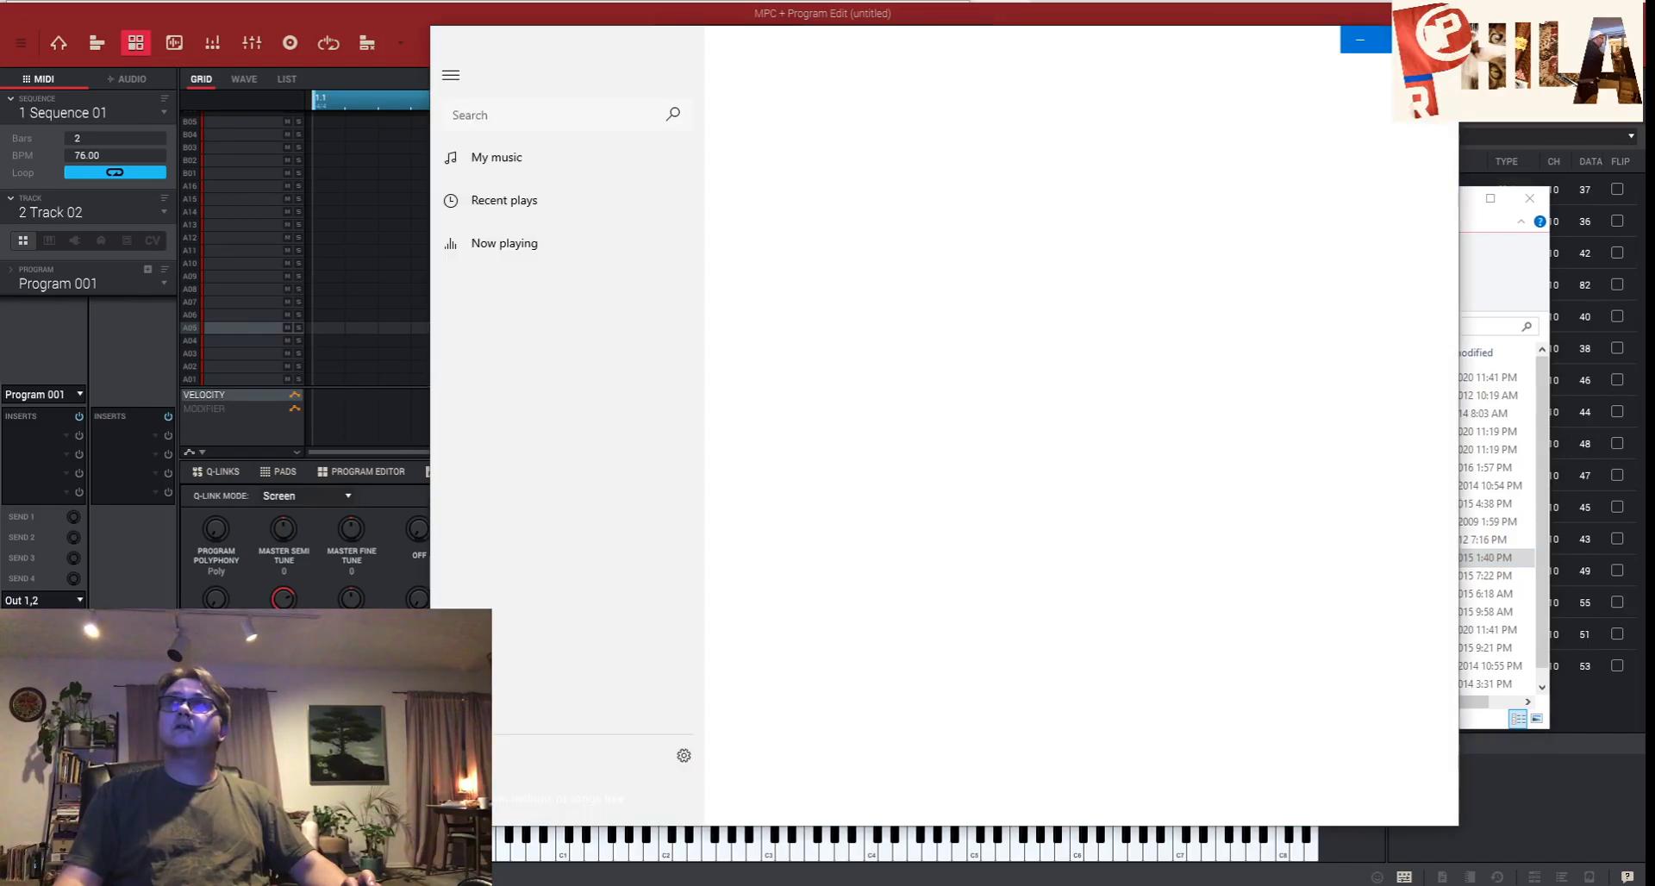
left_click(1360, 39)
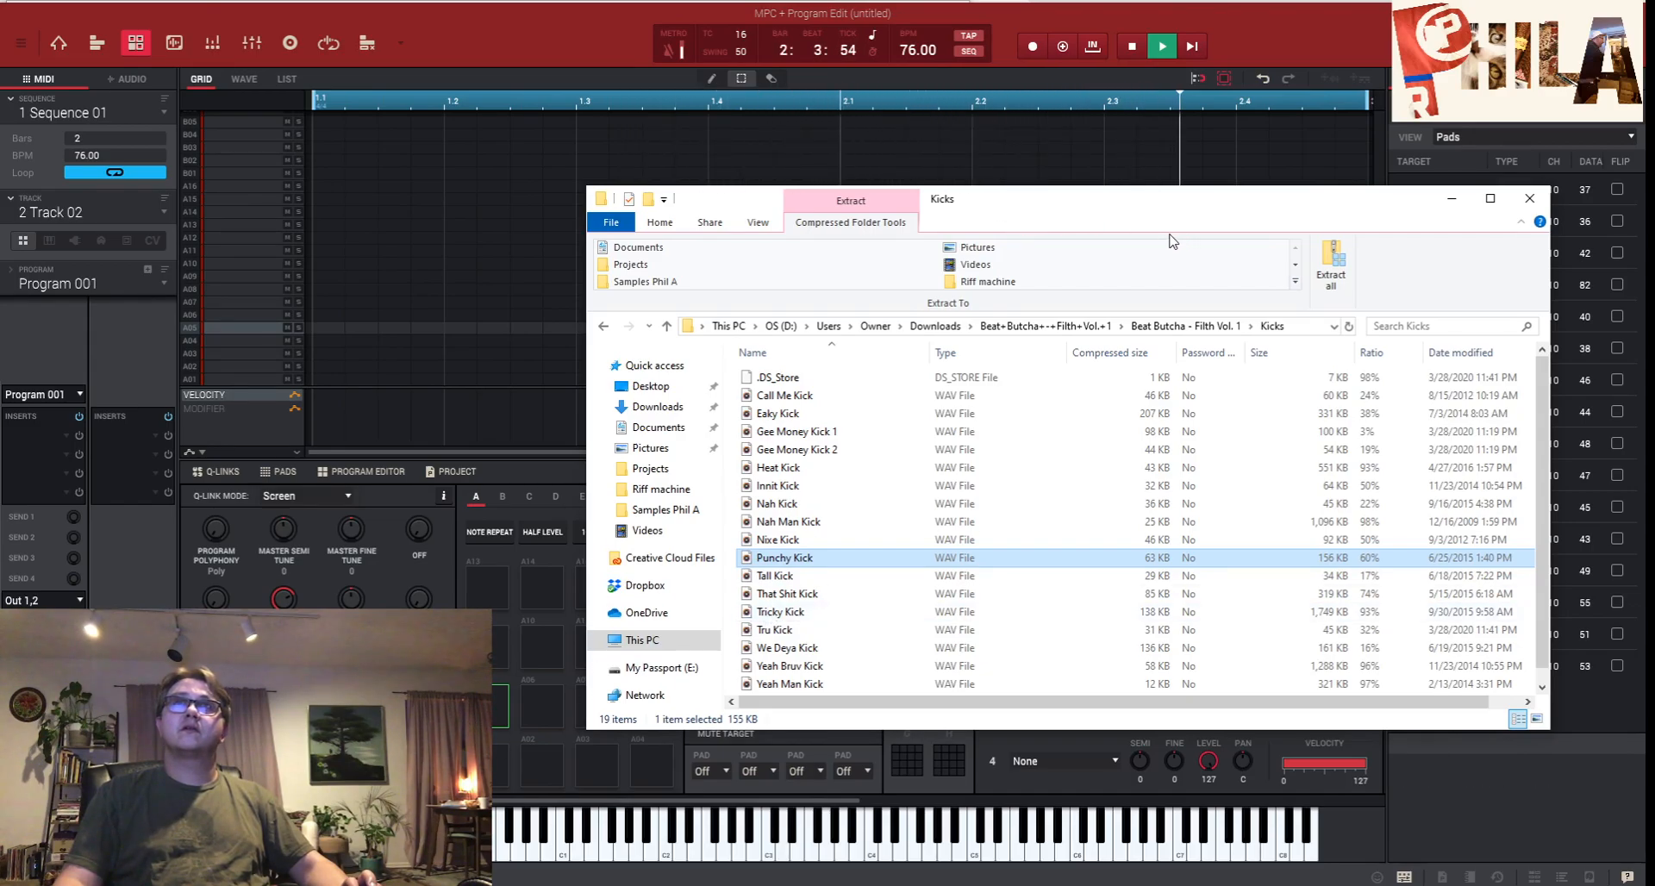
left_click_drag(776, 558, 517, 750)
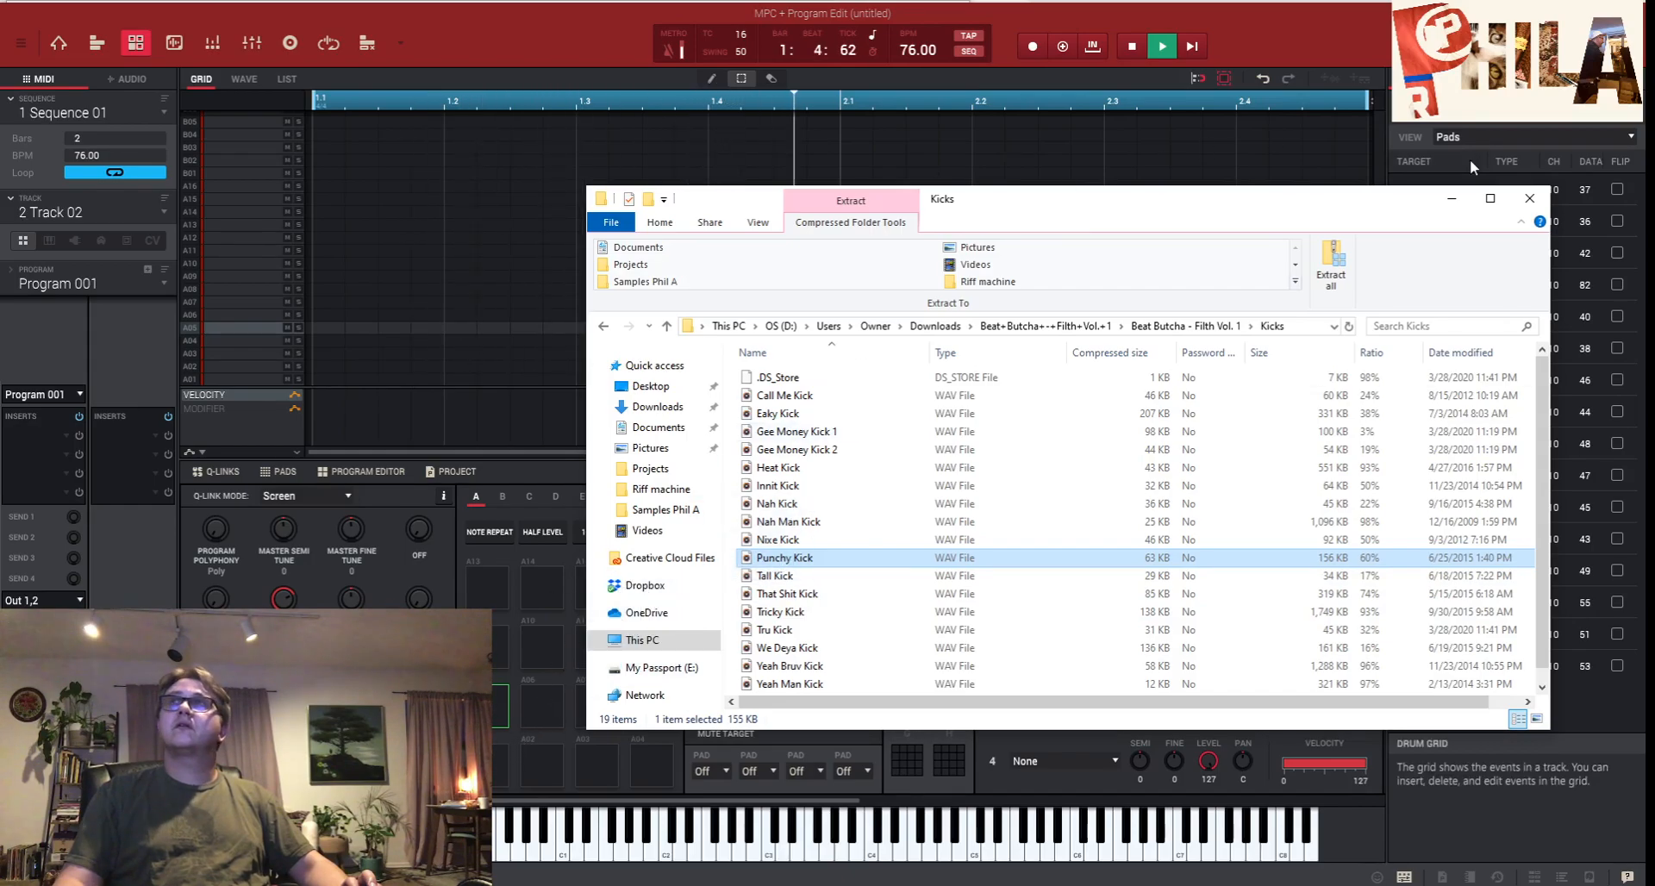
left_click(1451, 200)
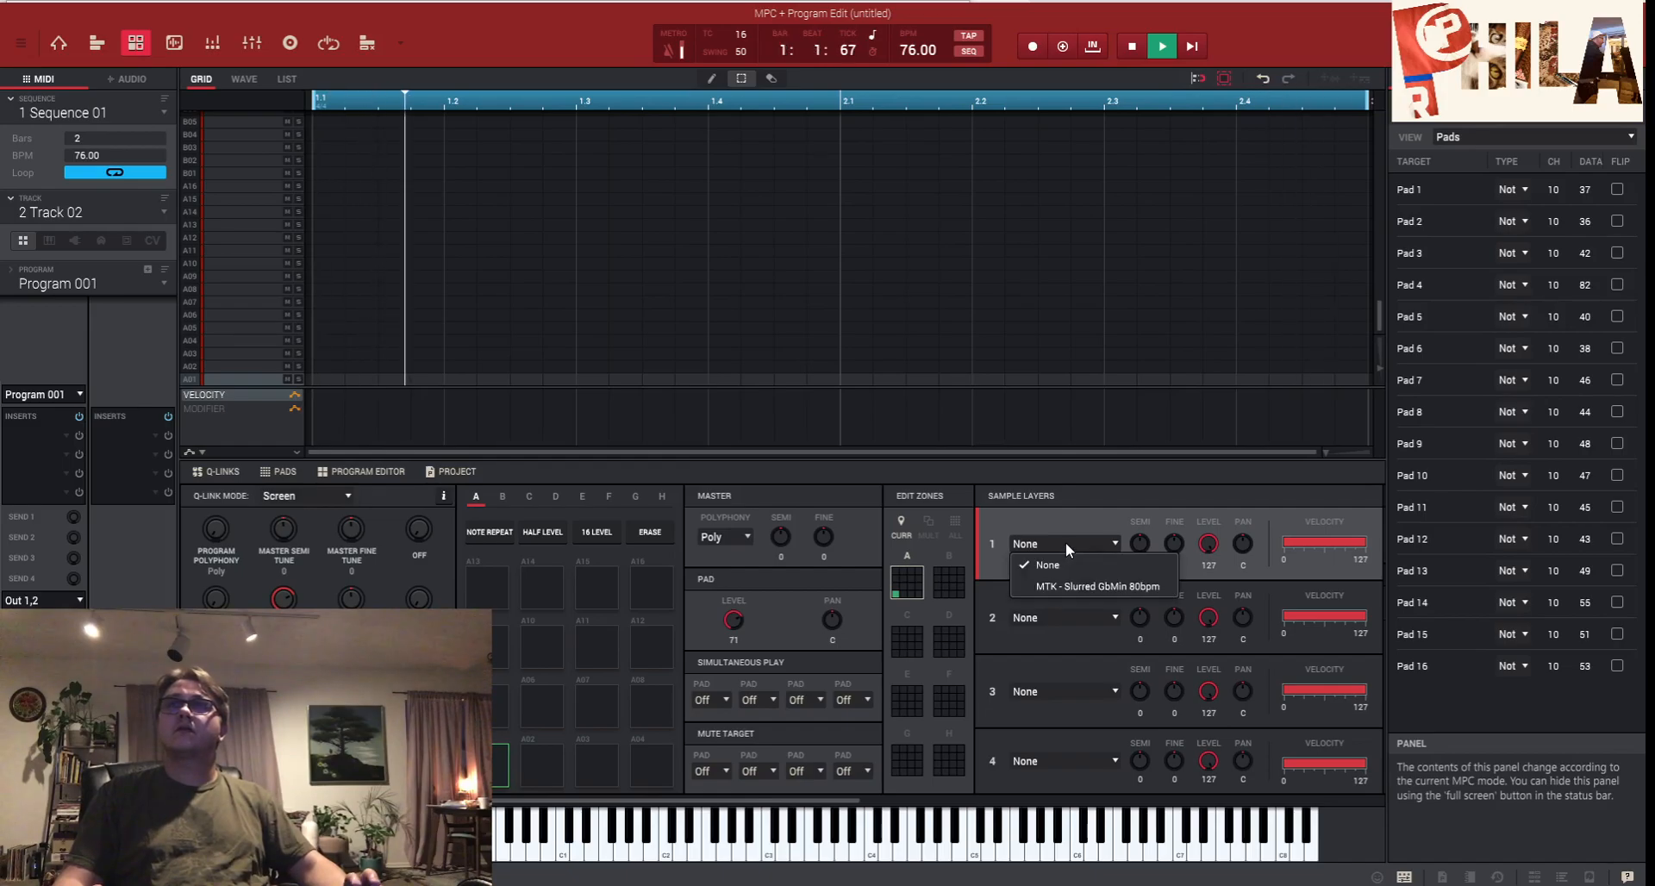
mouse_move(655, 885)
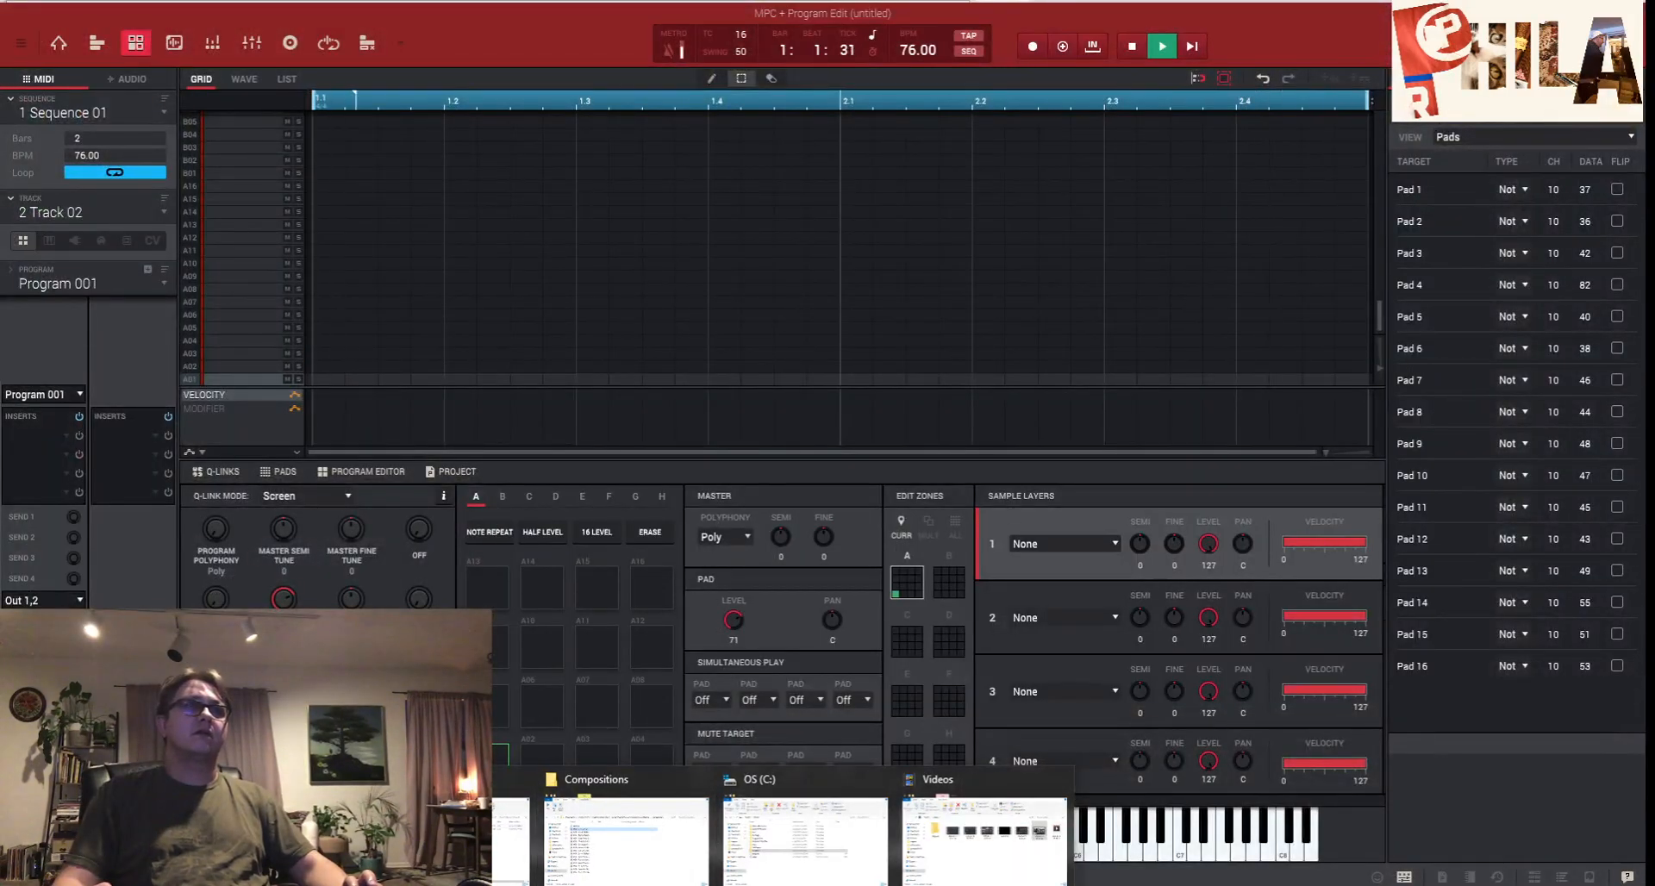
left_click(457, 836)
left_click(800, 524)
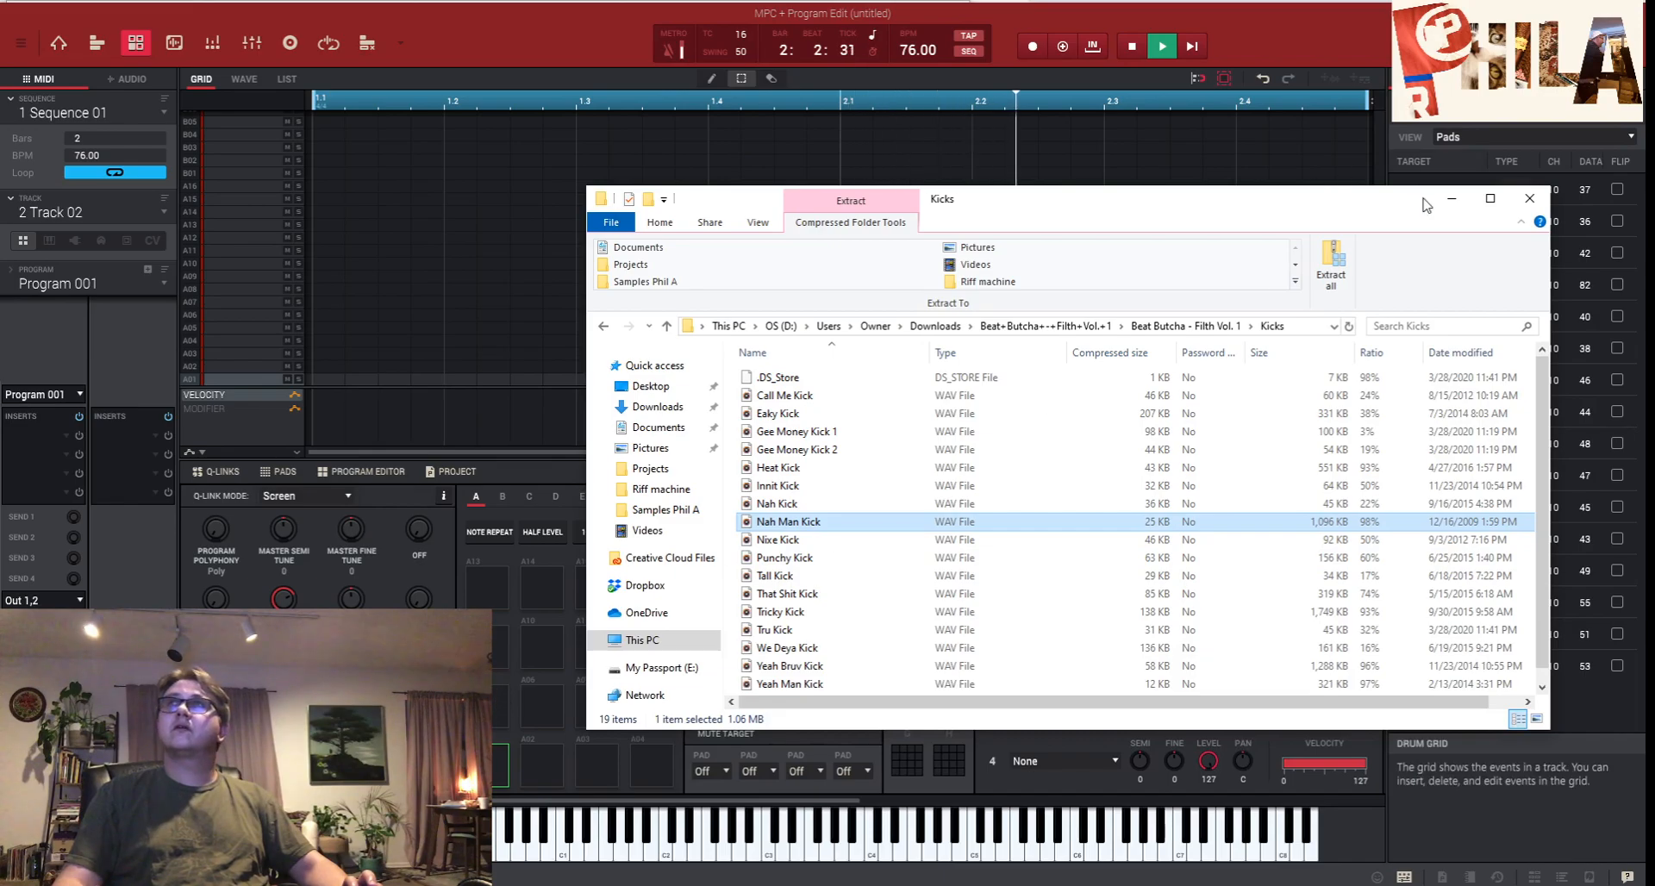
left_click(1452, 200)
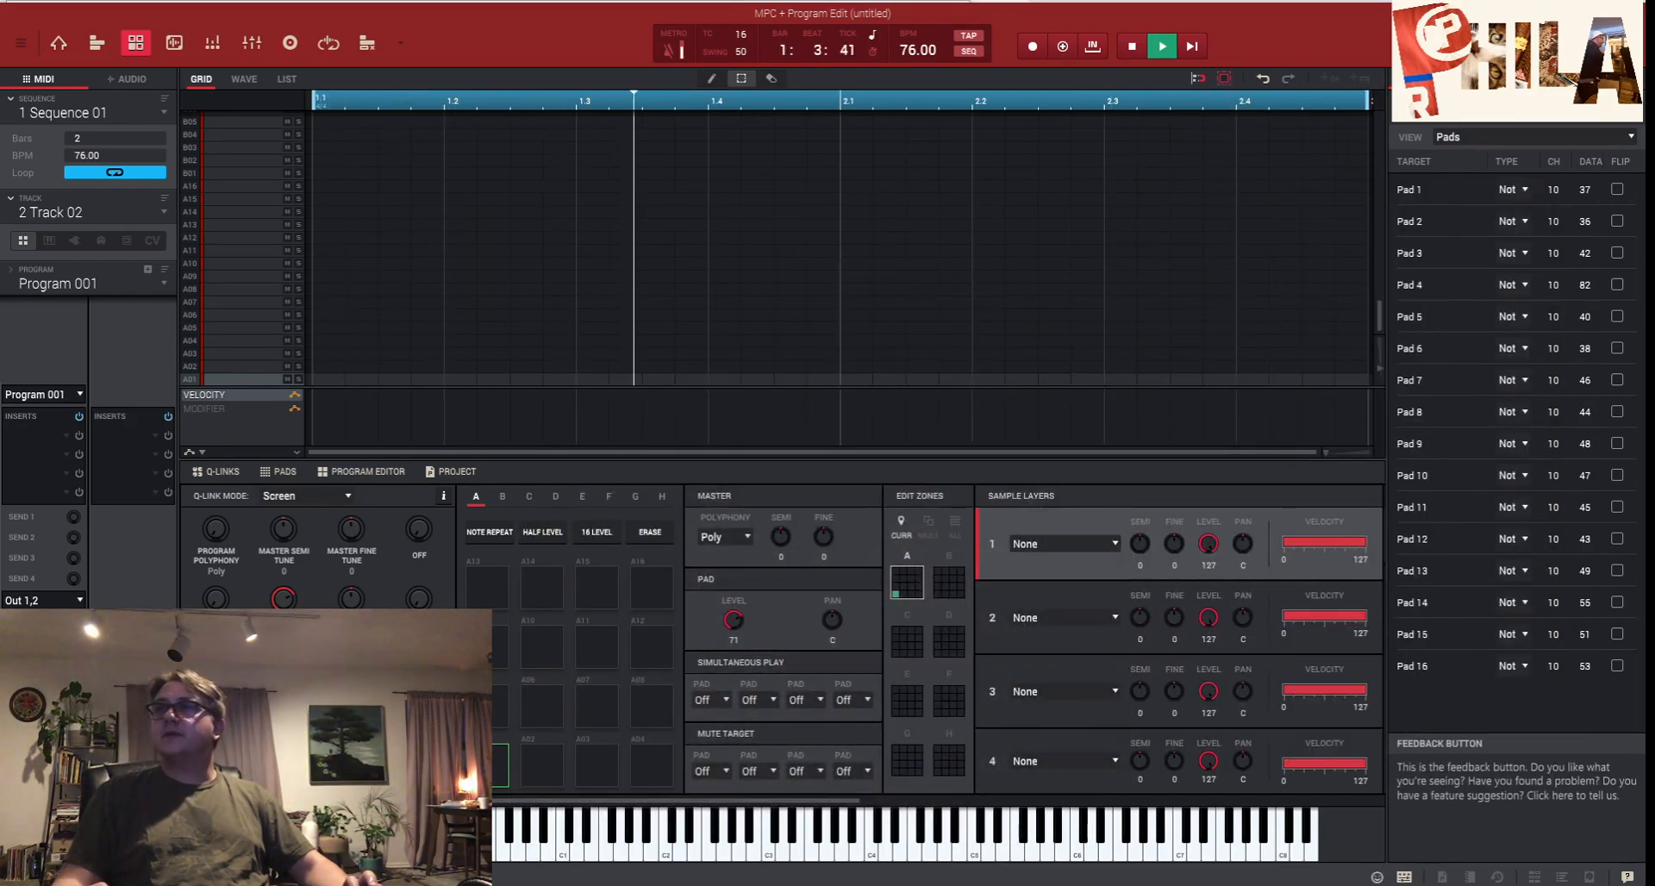
- Swap the MIDI Learn panel for the file browser and go up to the C: drive root
left_click(1403, 877)
left_click(1591, 877)
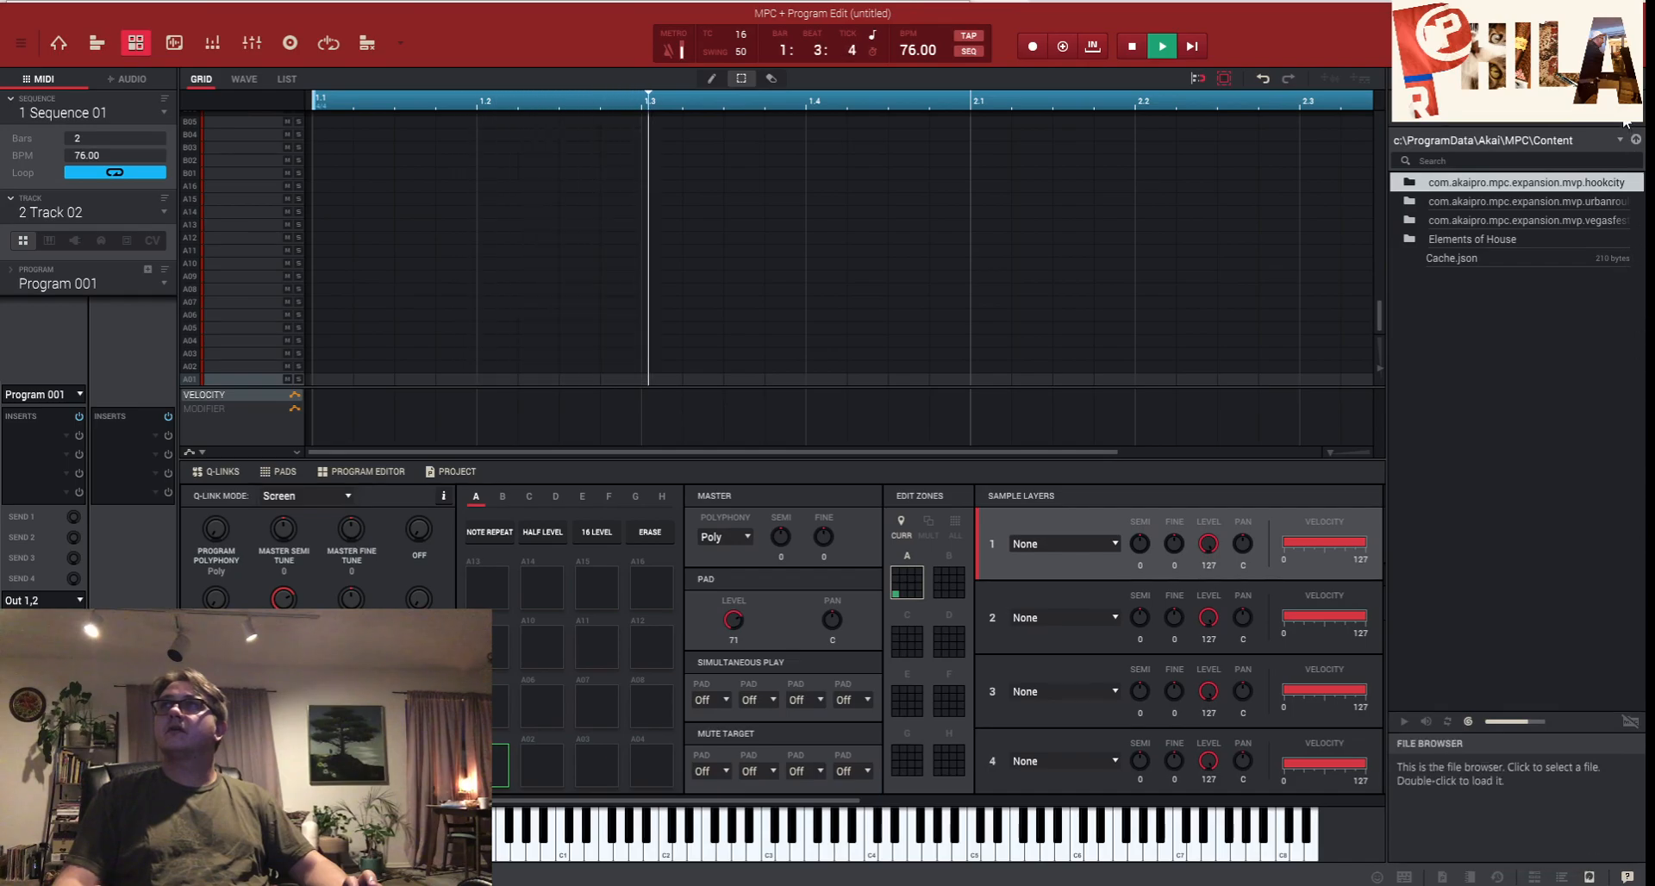
left_click(1635, 140)
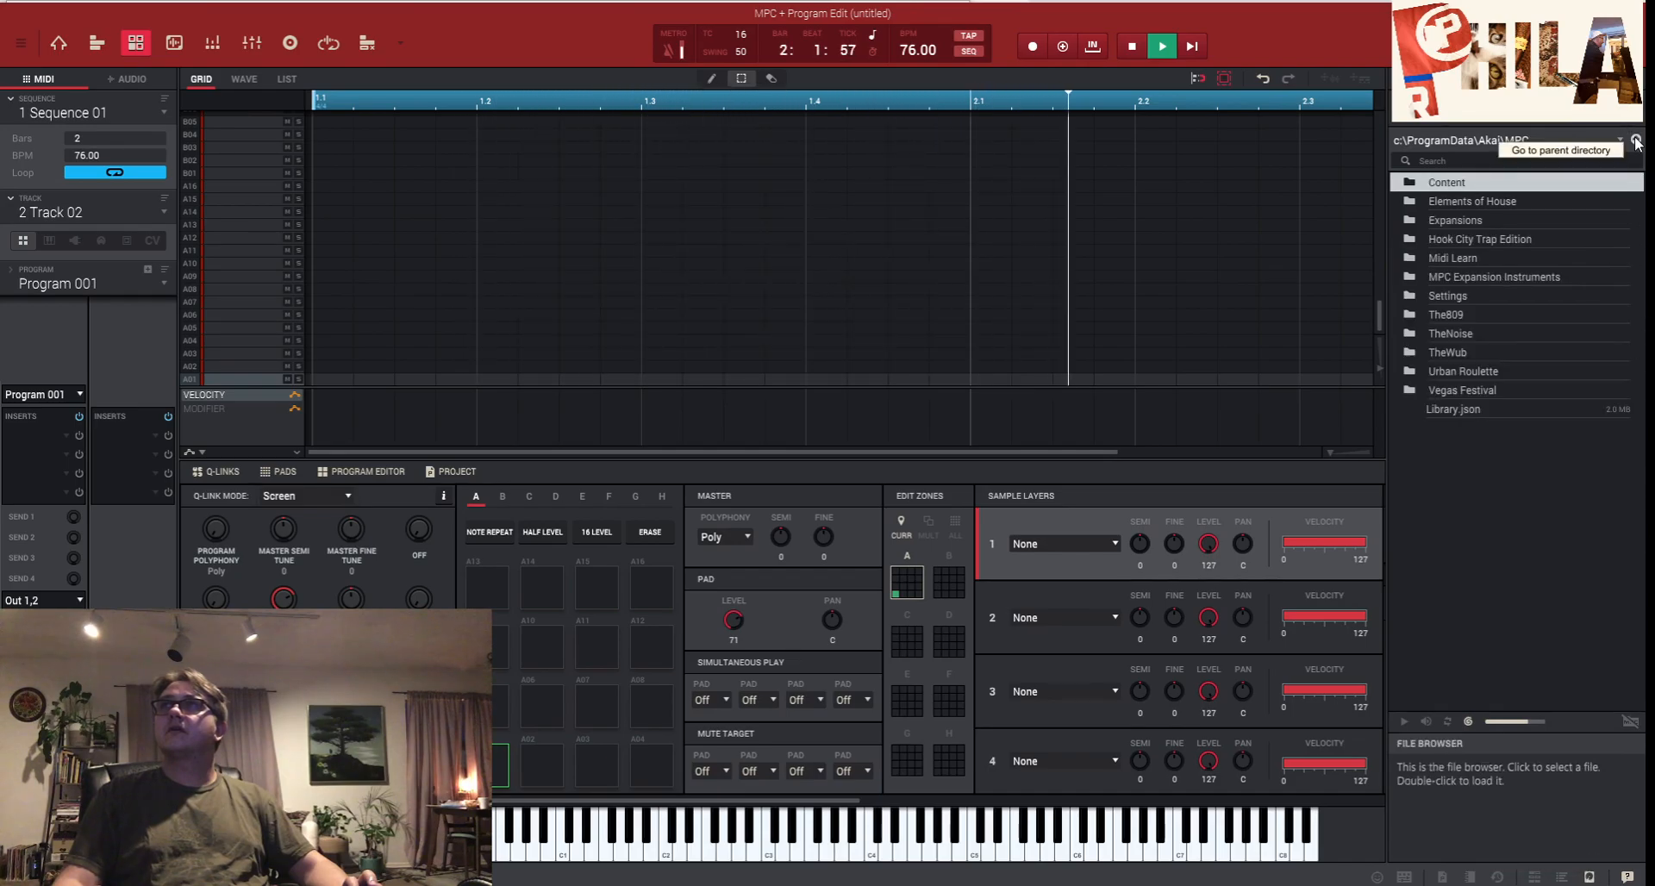
left_click(1635, 141)
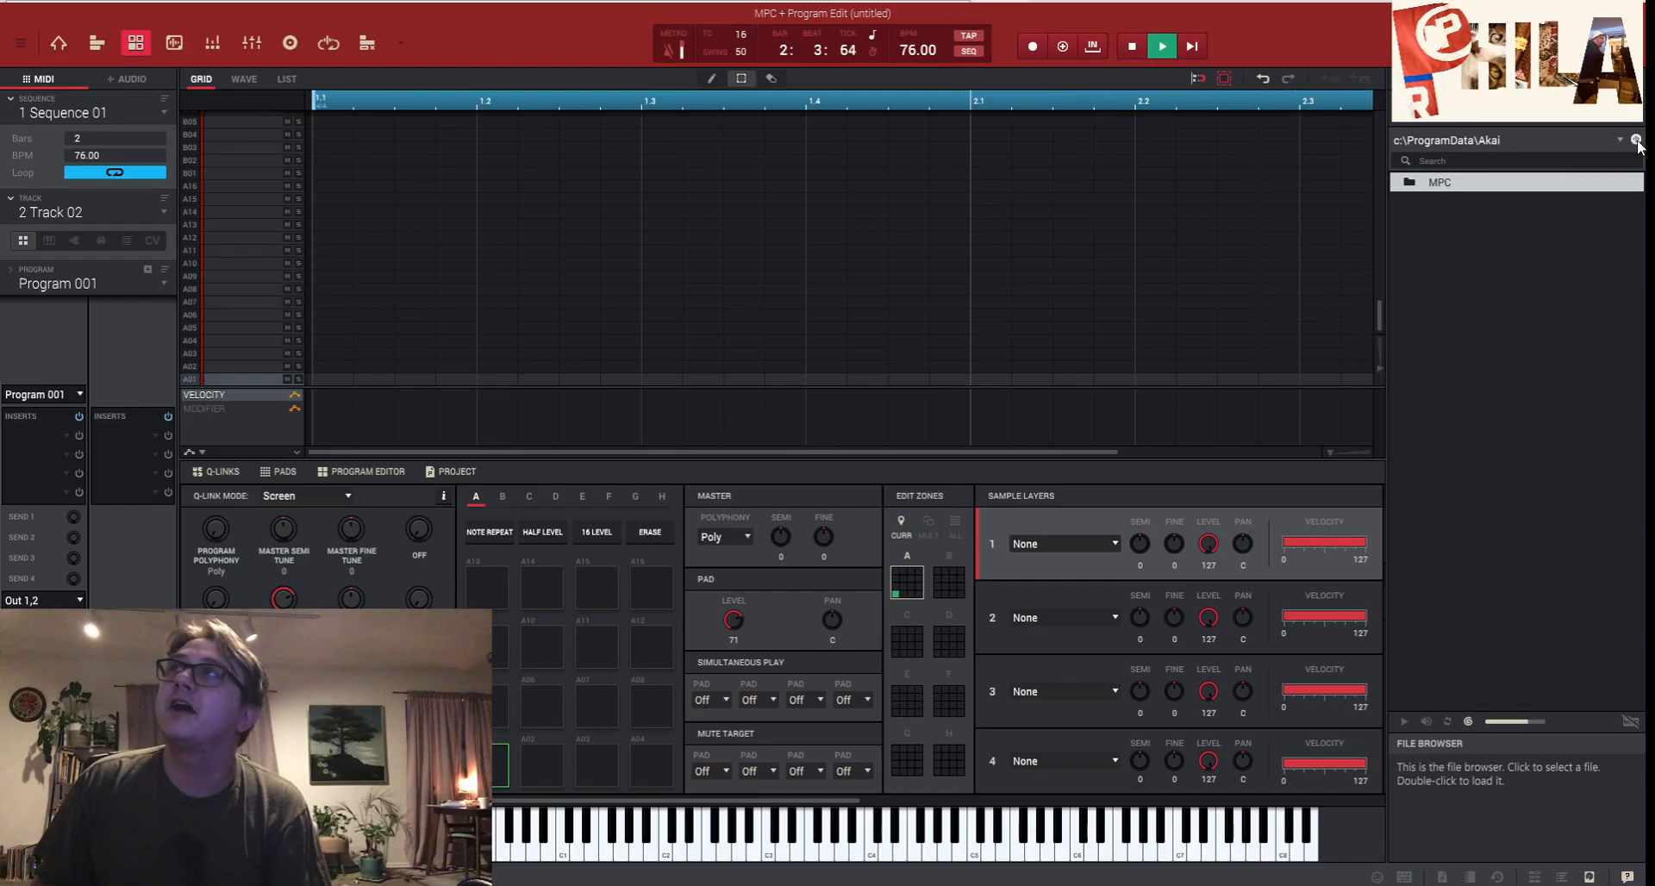
left_click(1636, 141)
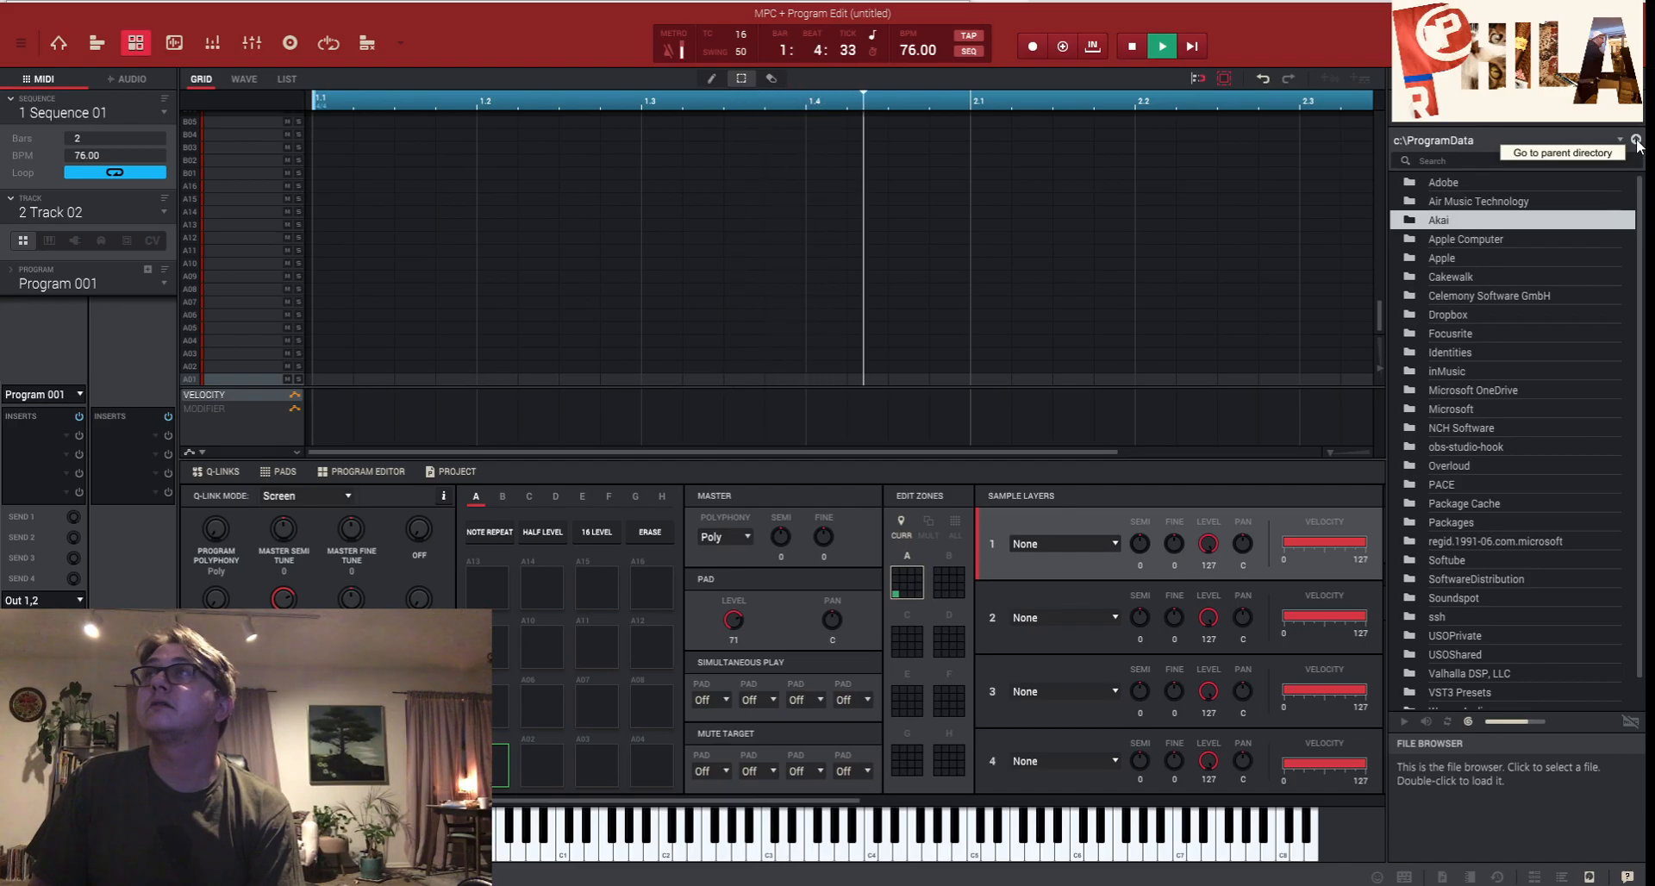
left_click(1637, 141)
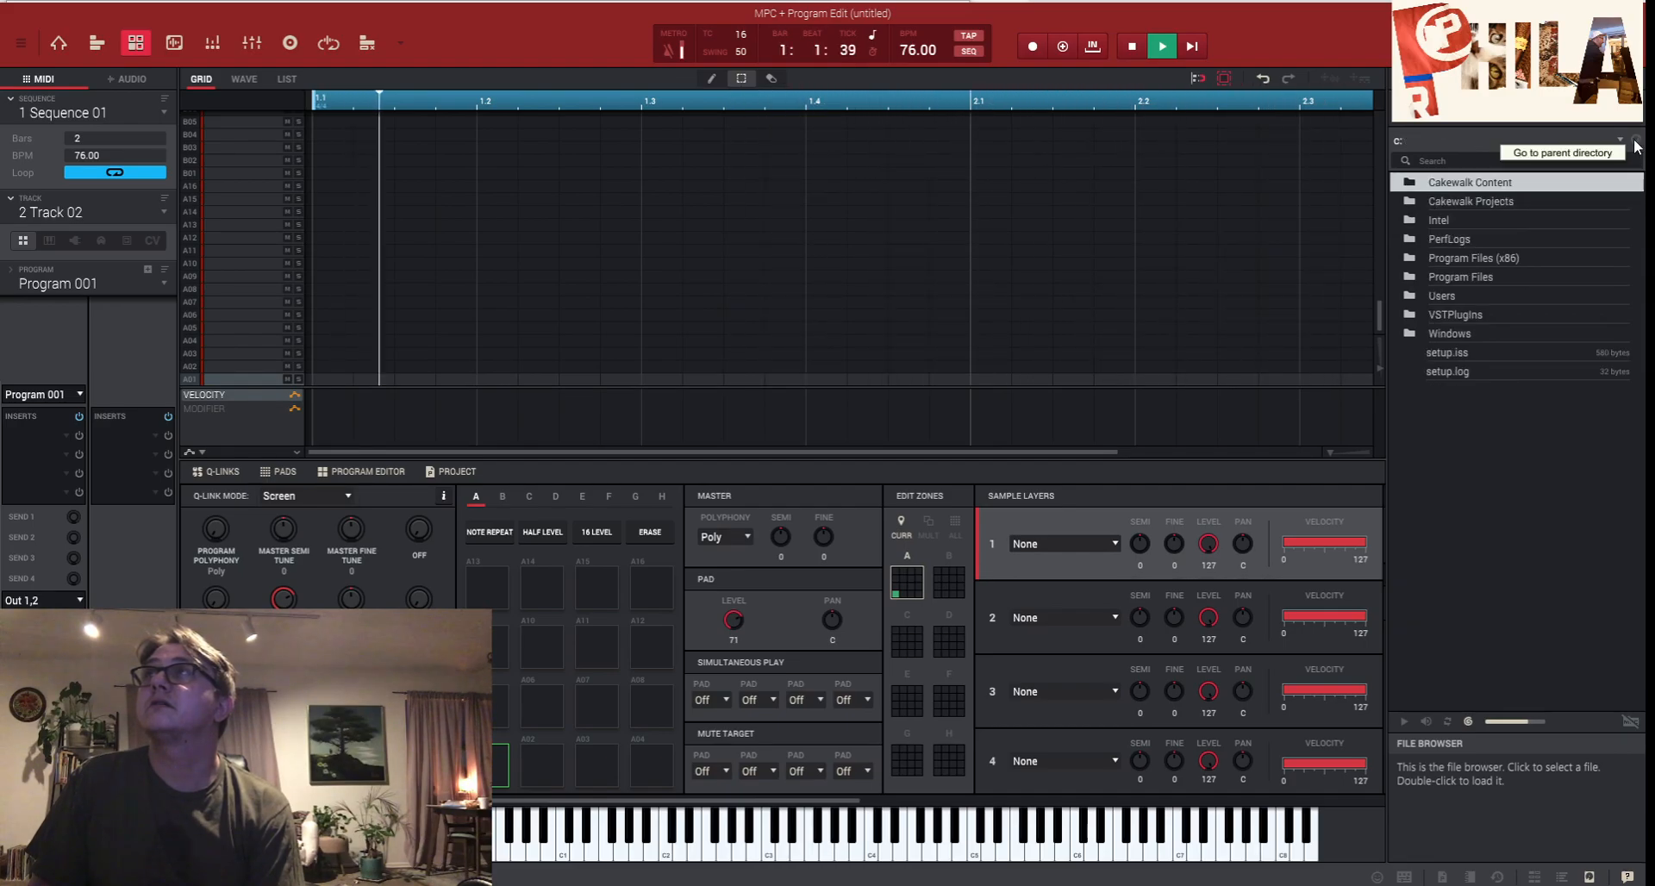
- Browse Program Files > Image-Line > FL Studio 20 > Data > Patches > Collected > Beat Butcha > Kicks
double_click(1473, 277)
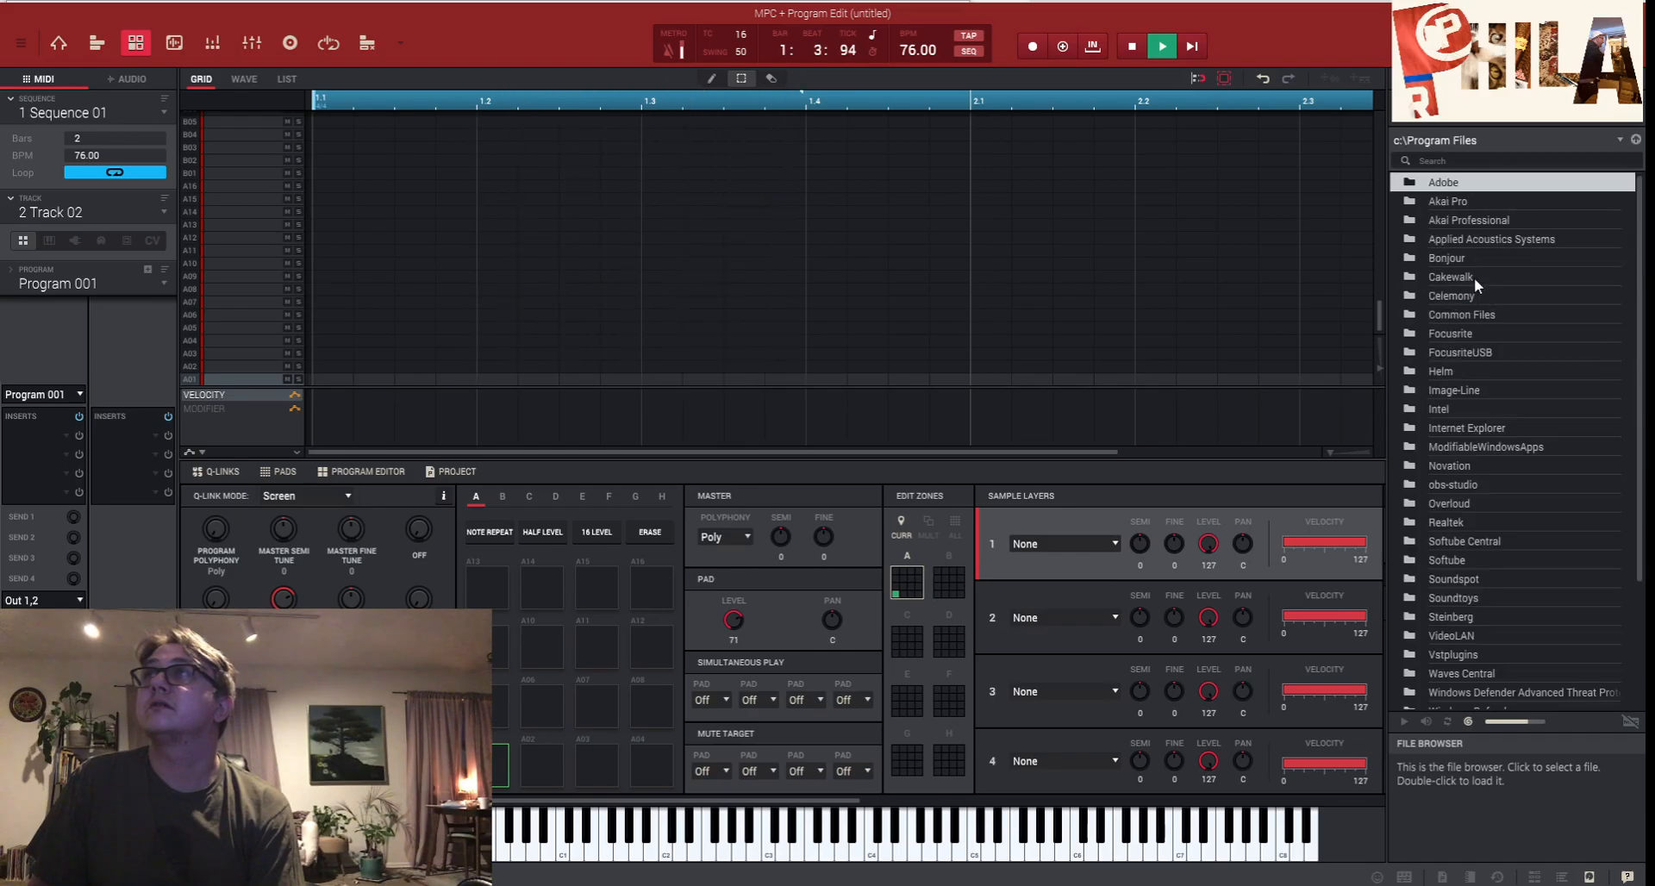
double_click(1462, 388)
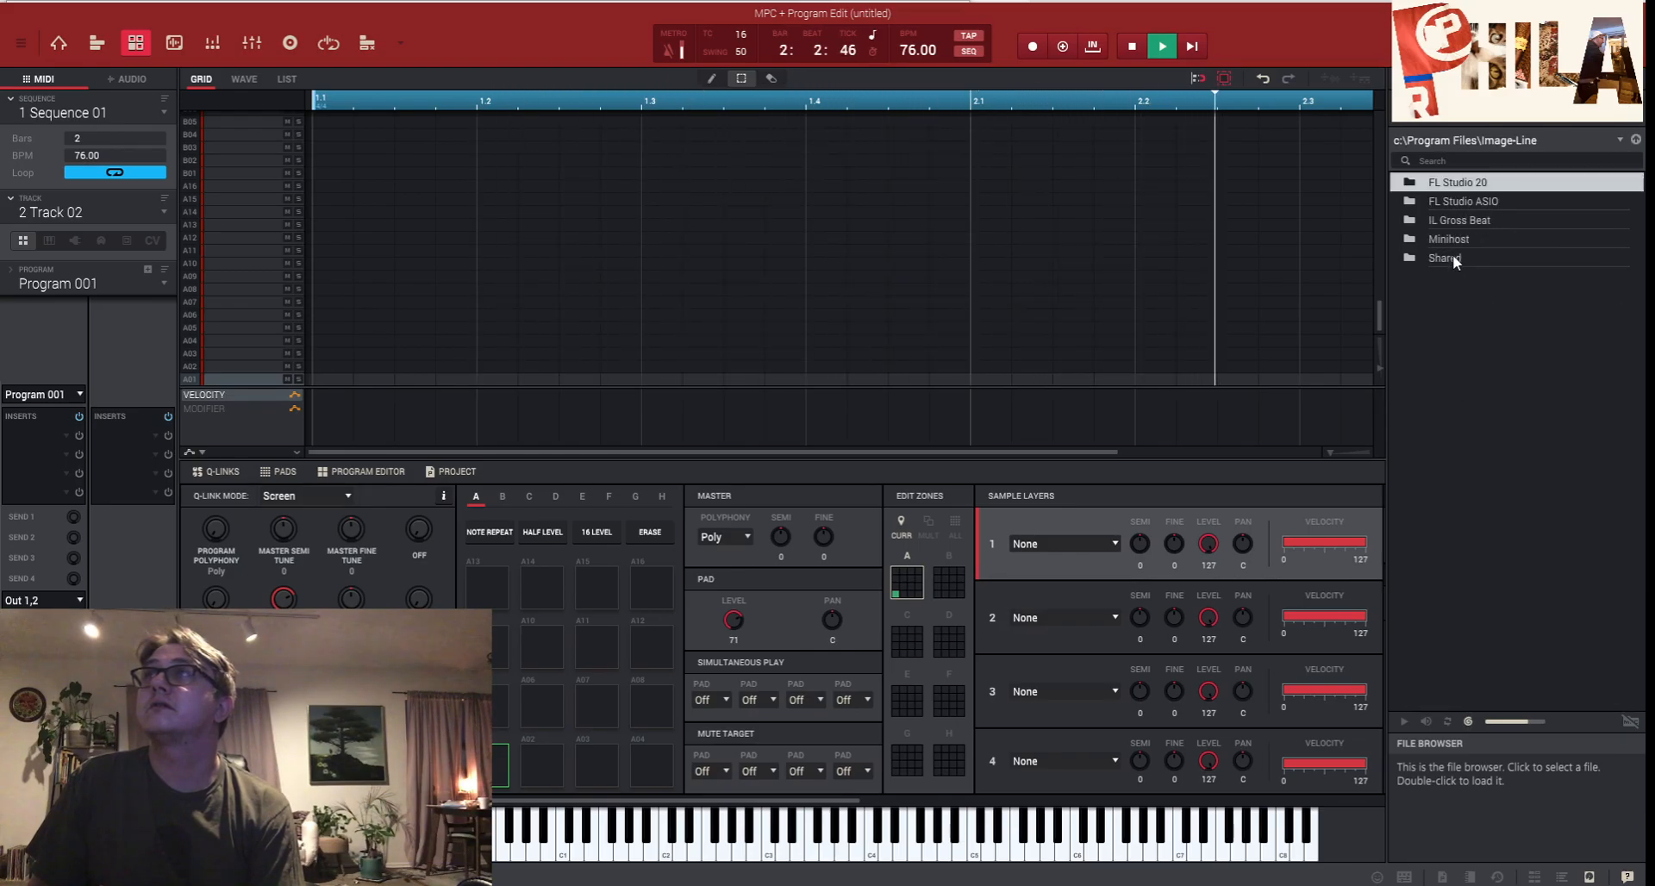
double_click(1468, 186)
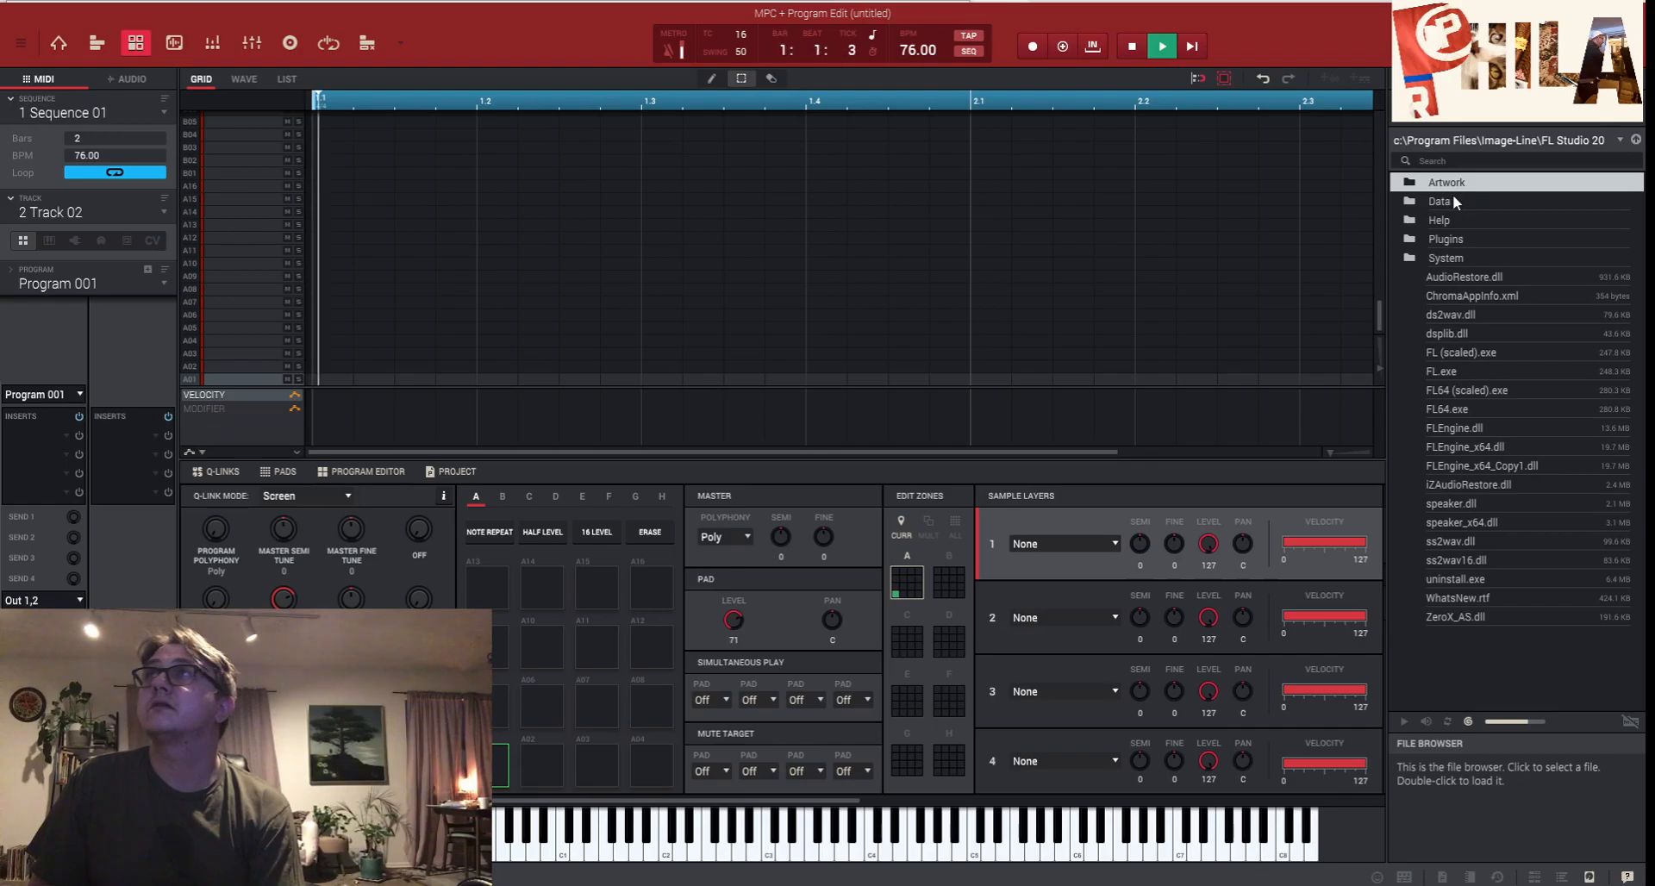
double_click(1450, 195)
double_click(1450, 196)
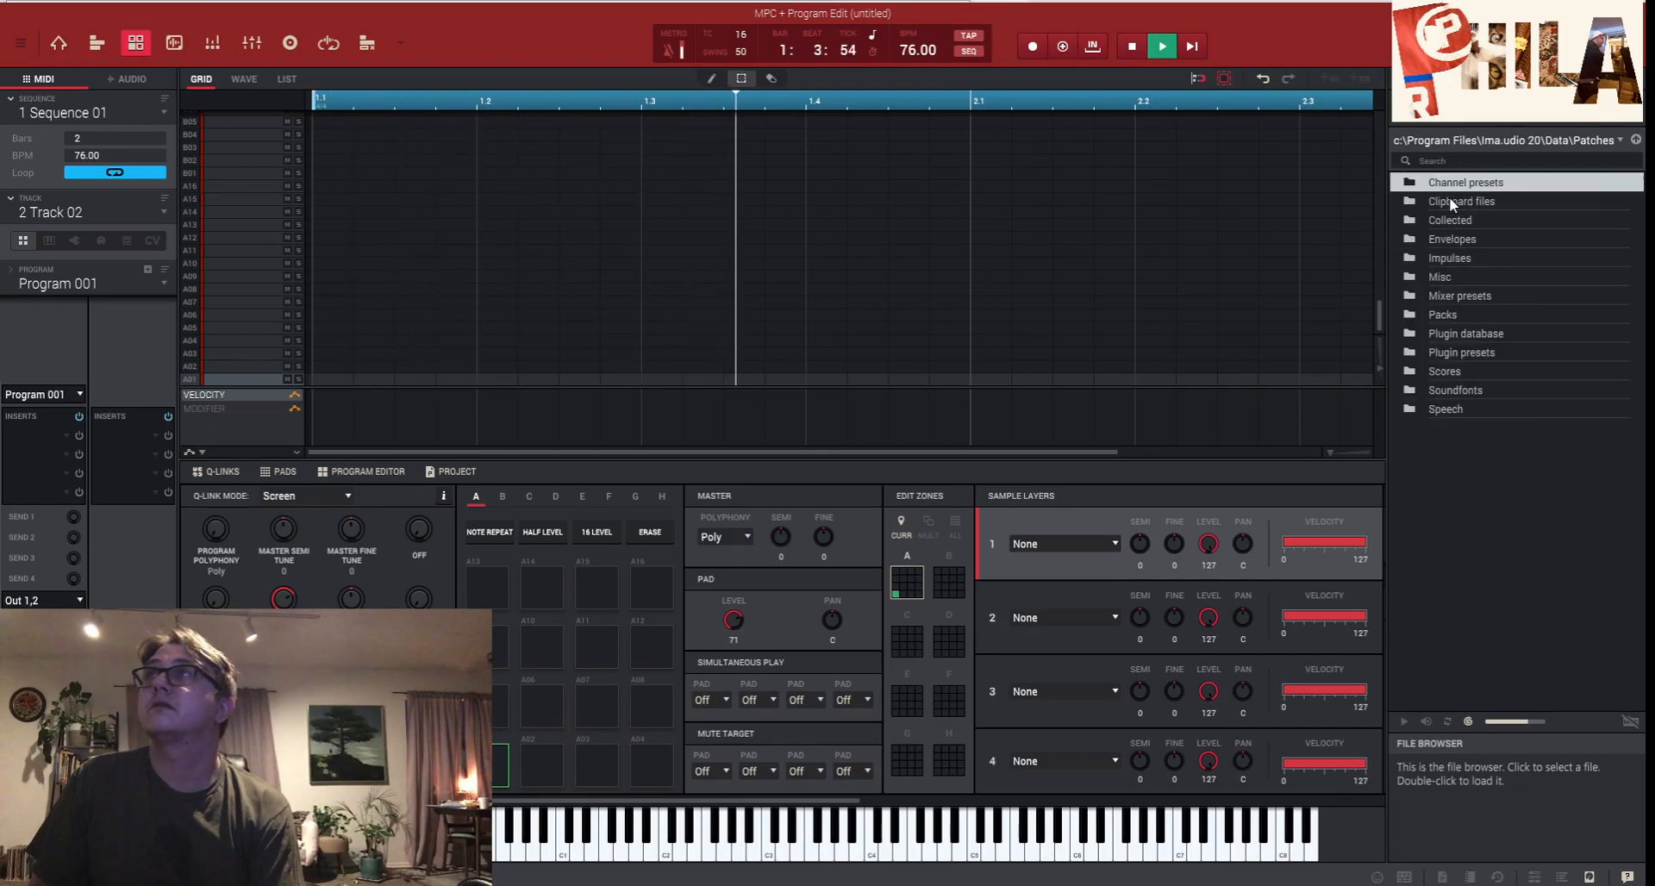
double_click(1446, 223)
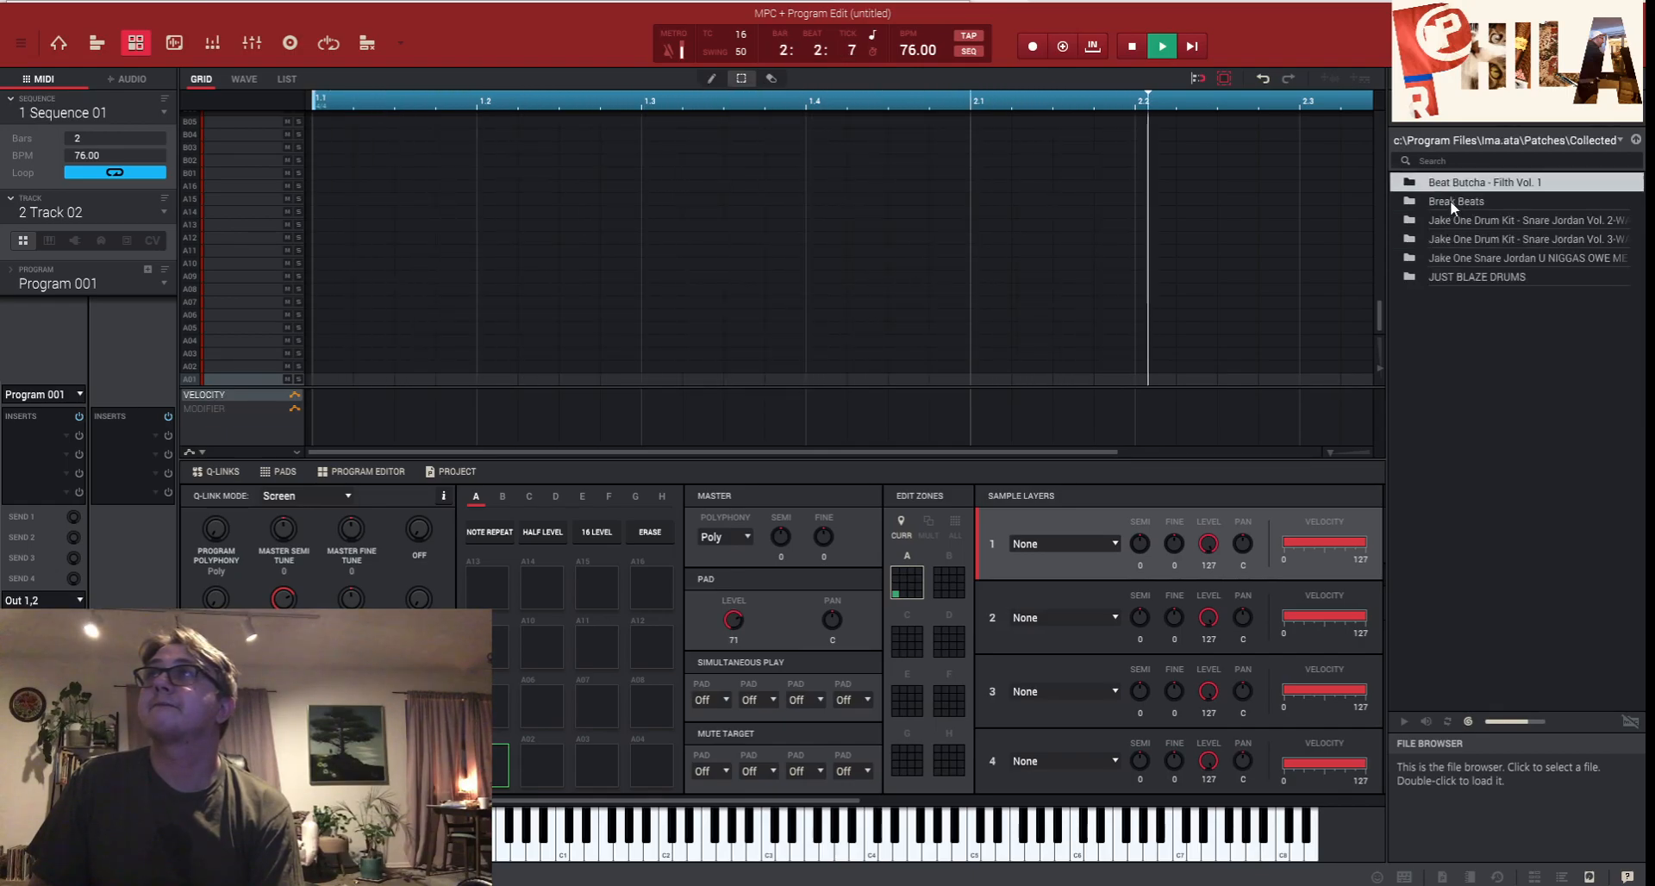
double_click(1459, 184)
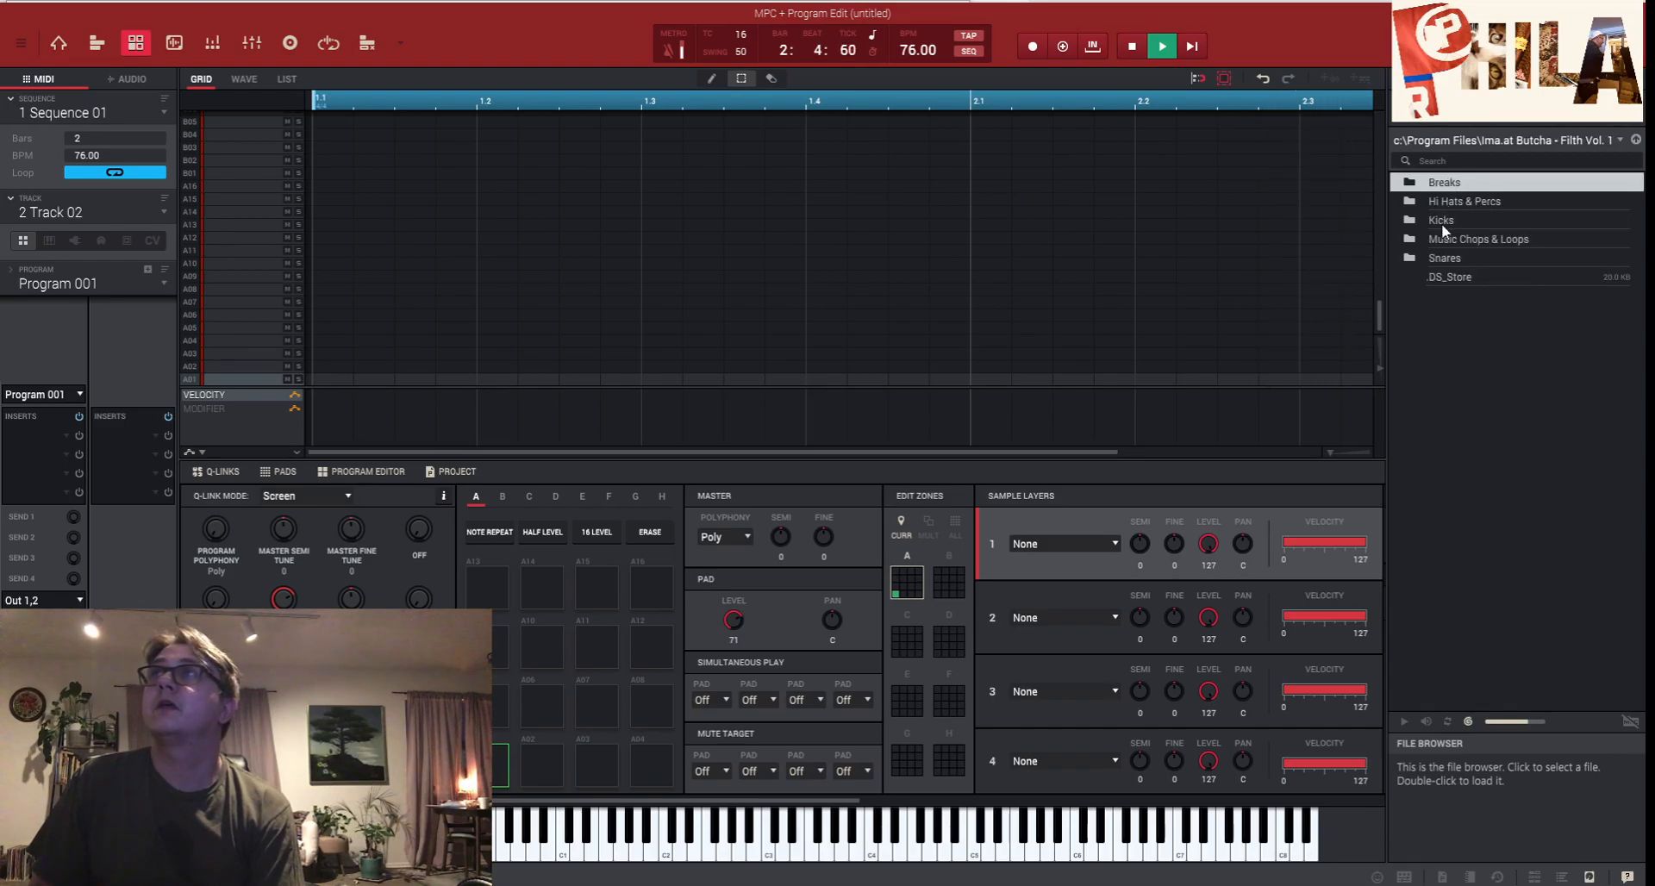
double_click(1442, 222)
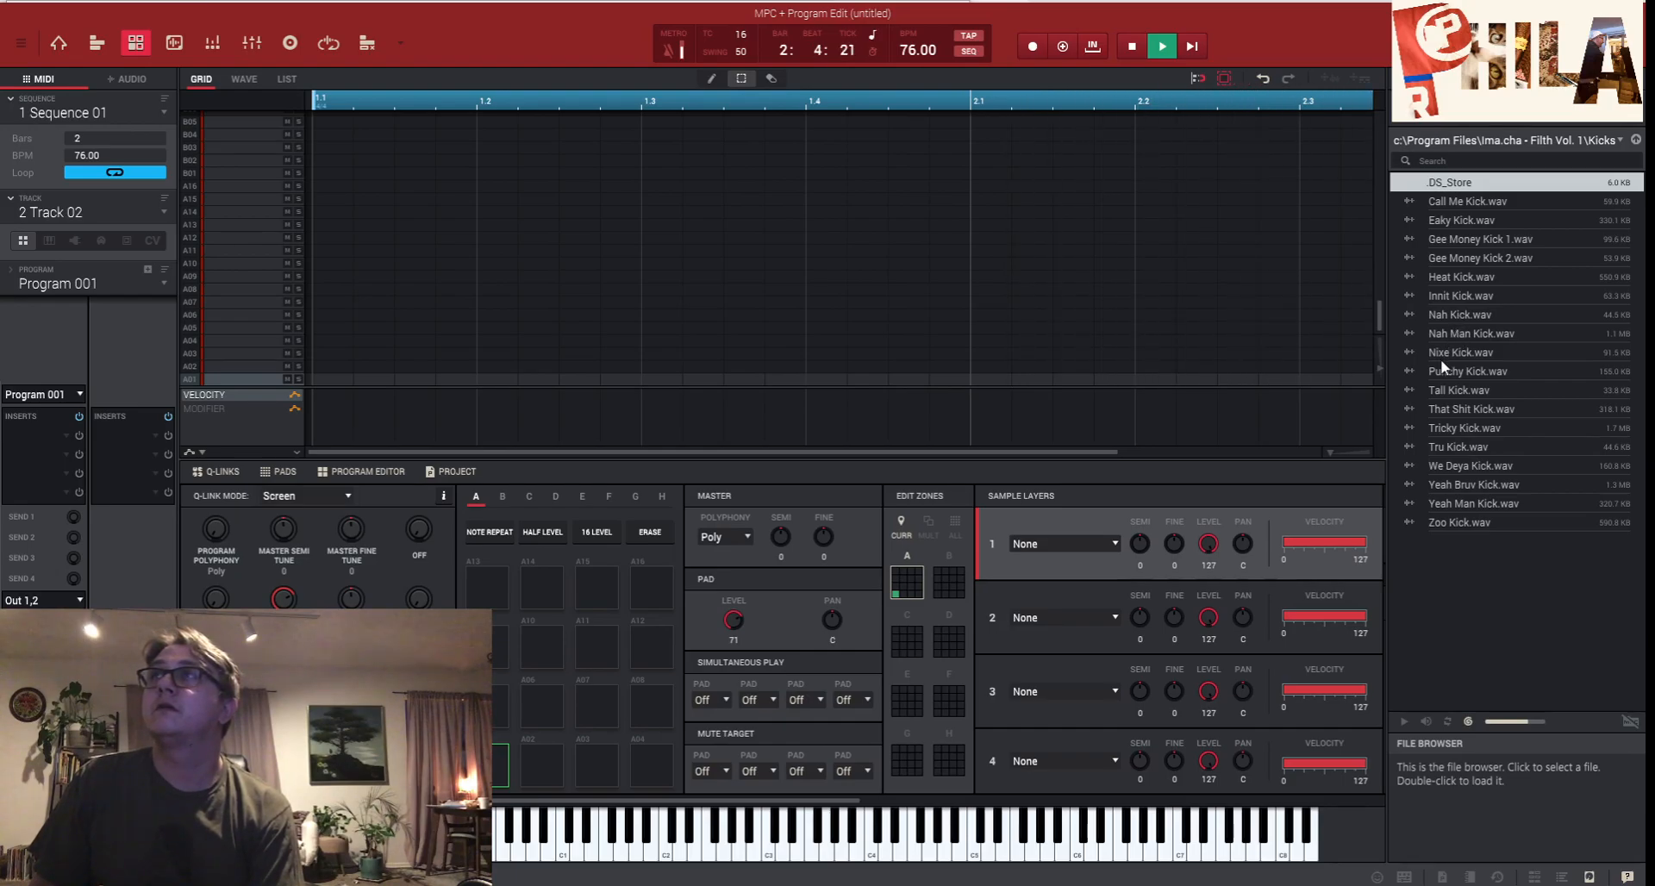
- Drag Nah Man Kick.wav to pad A01 and Nah Kick.wav to A05, then go up to the pack folder
left_click_drag(1449, 333, 482, 767)
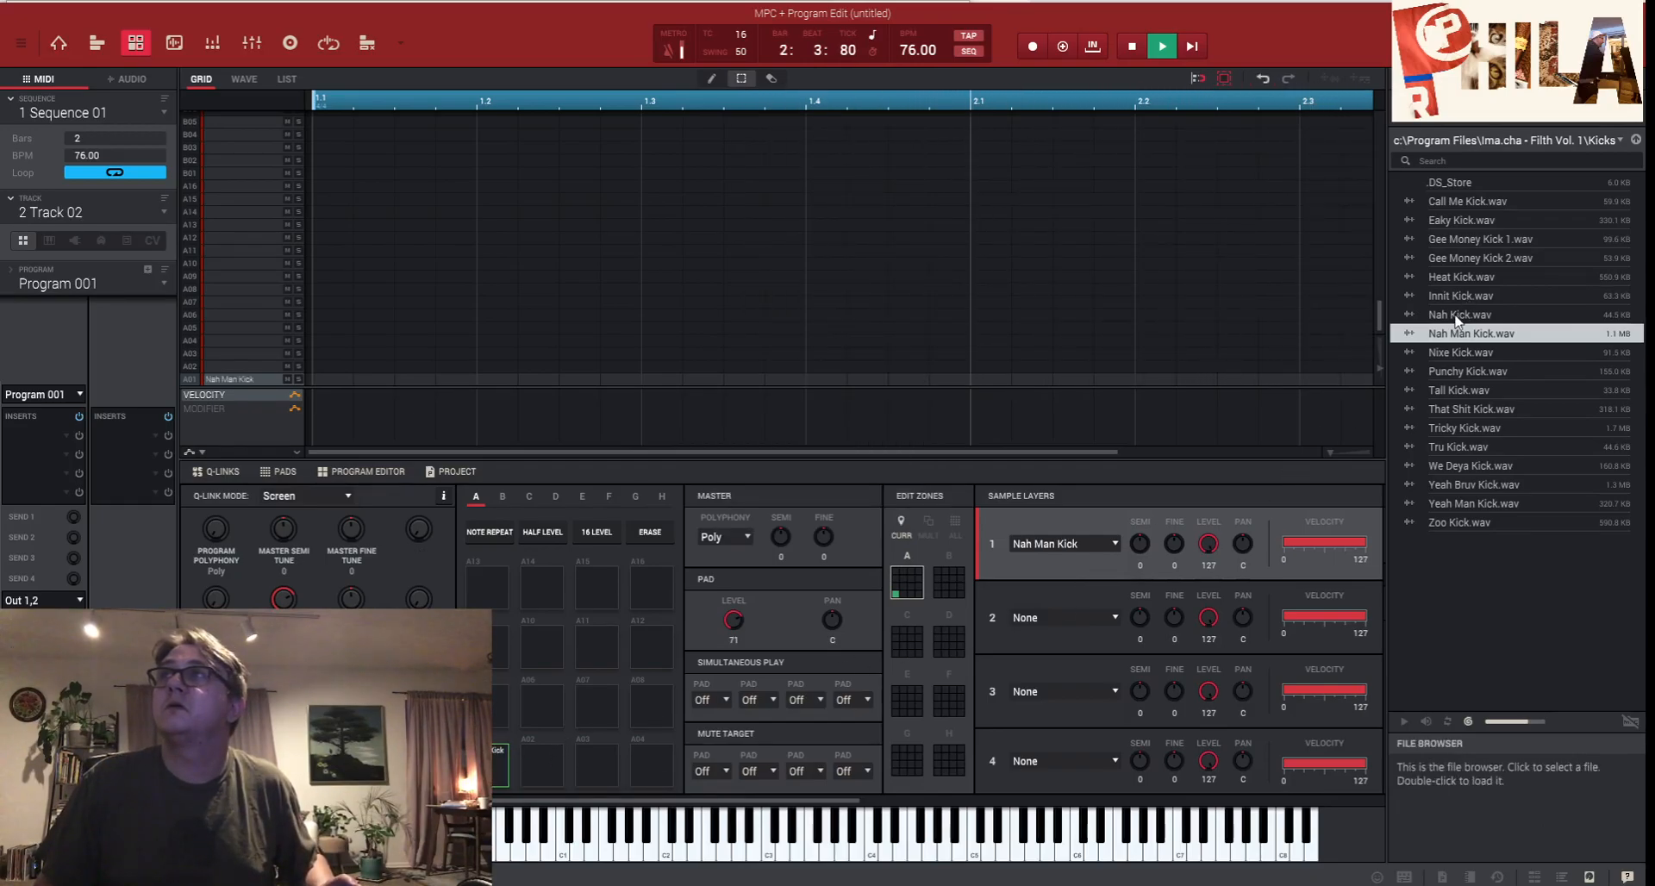
left_click_drag(1457, 319, 487, 711)
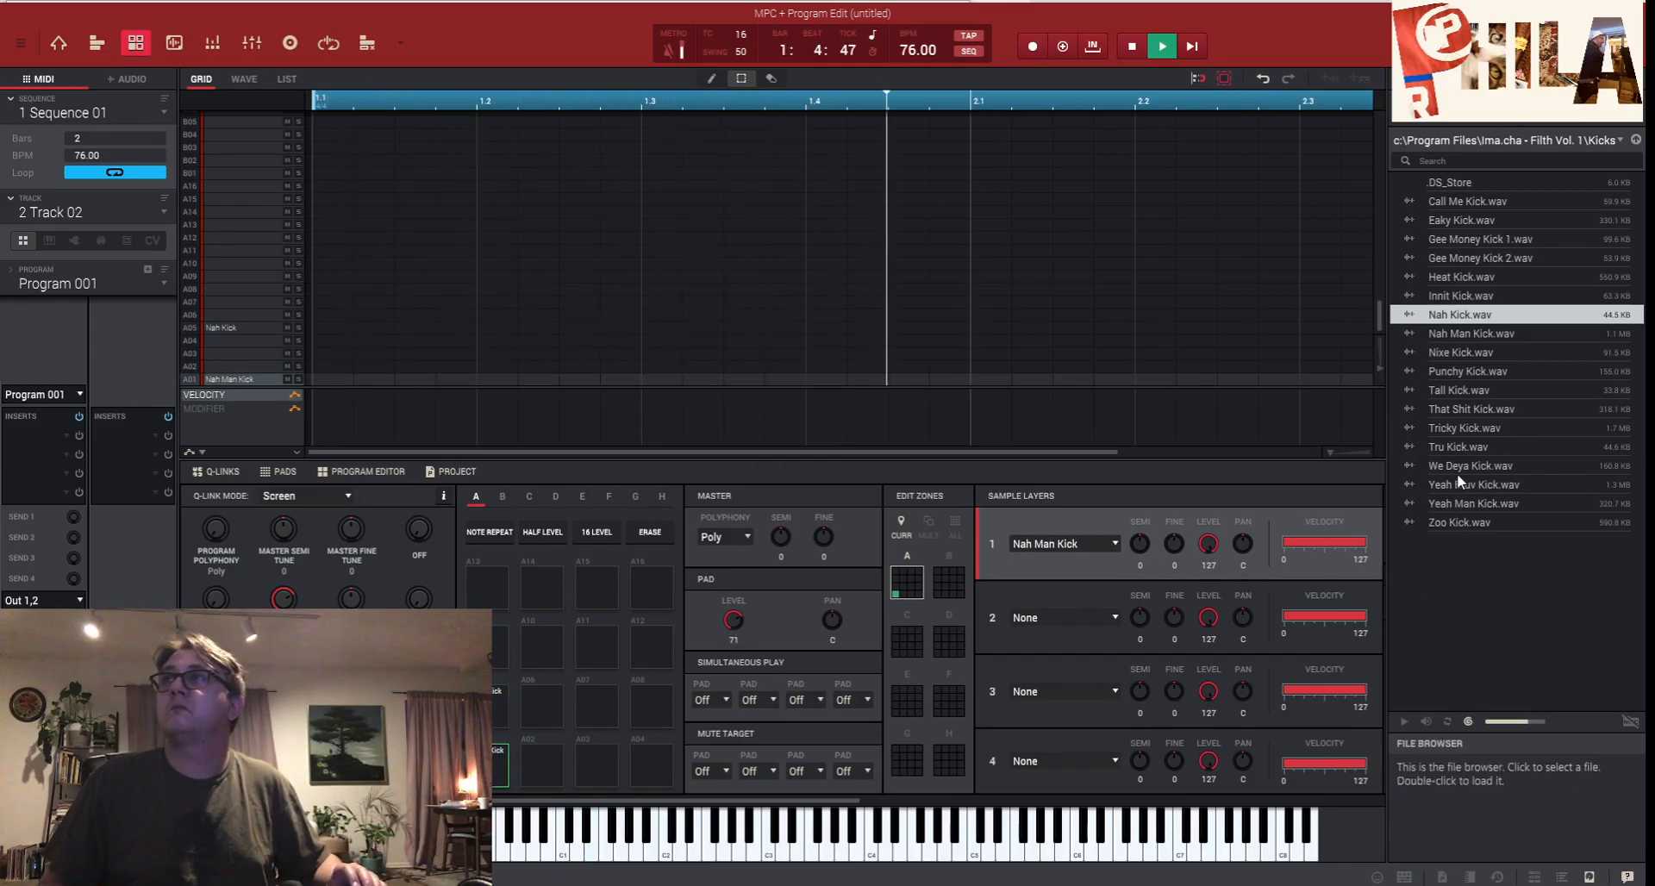
left_click(1634, 140)
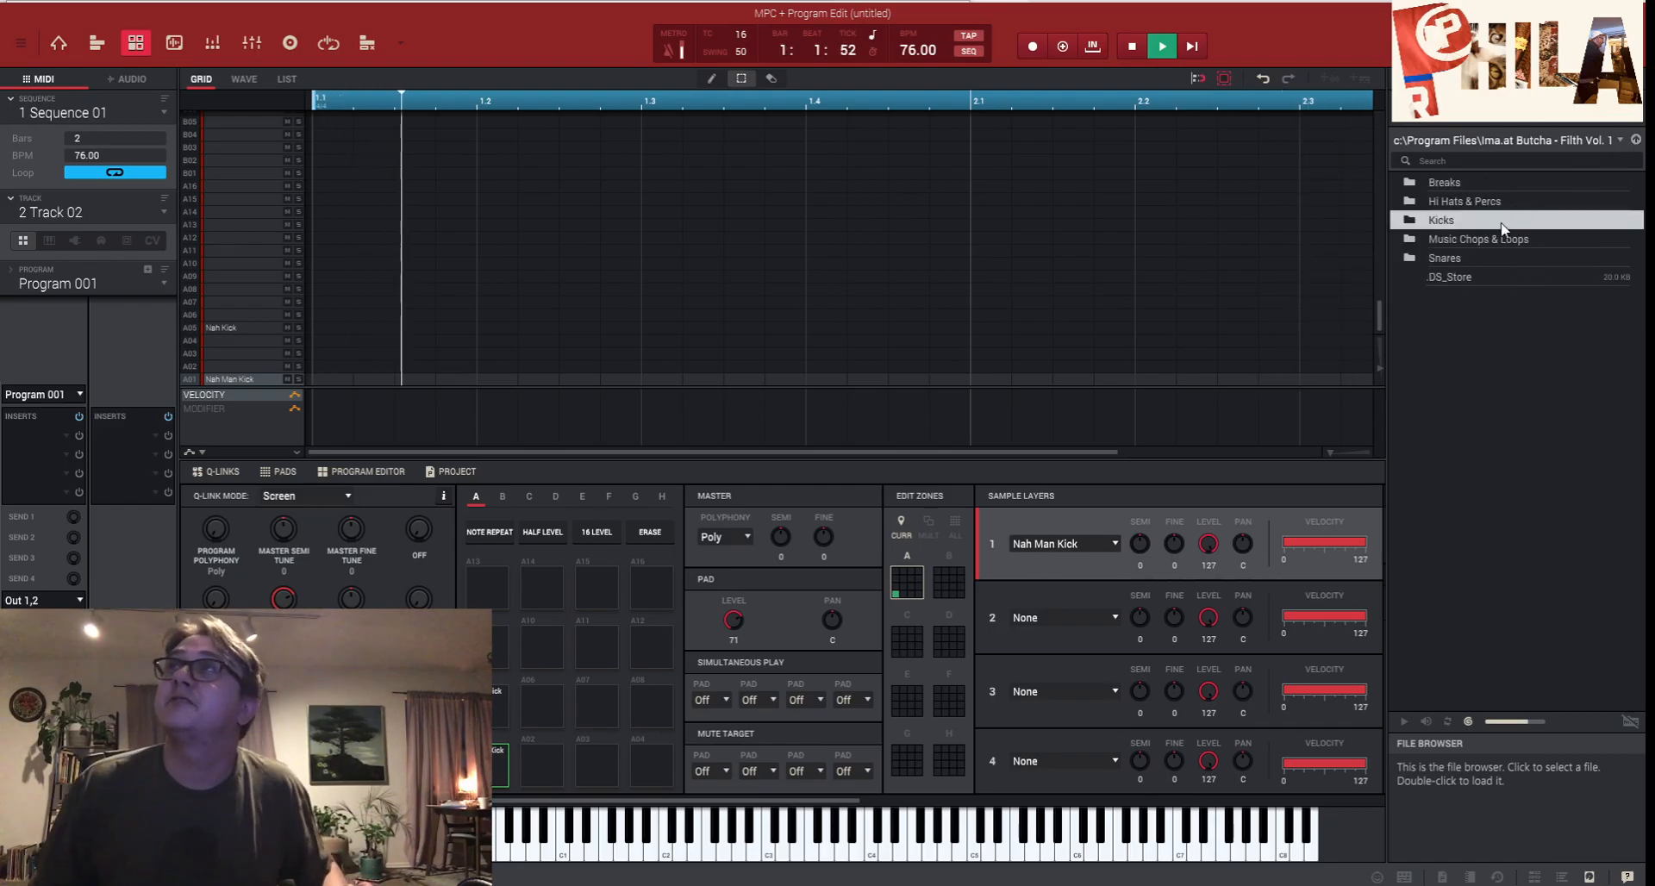
- Open the Snares folder and put Bitter Snr on pad A02, replacing a first-loaded Sato Snare
double_click(1439, 257)
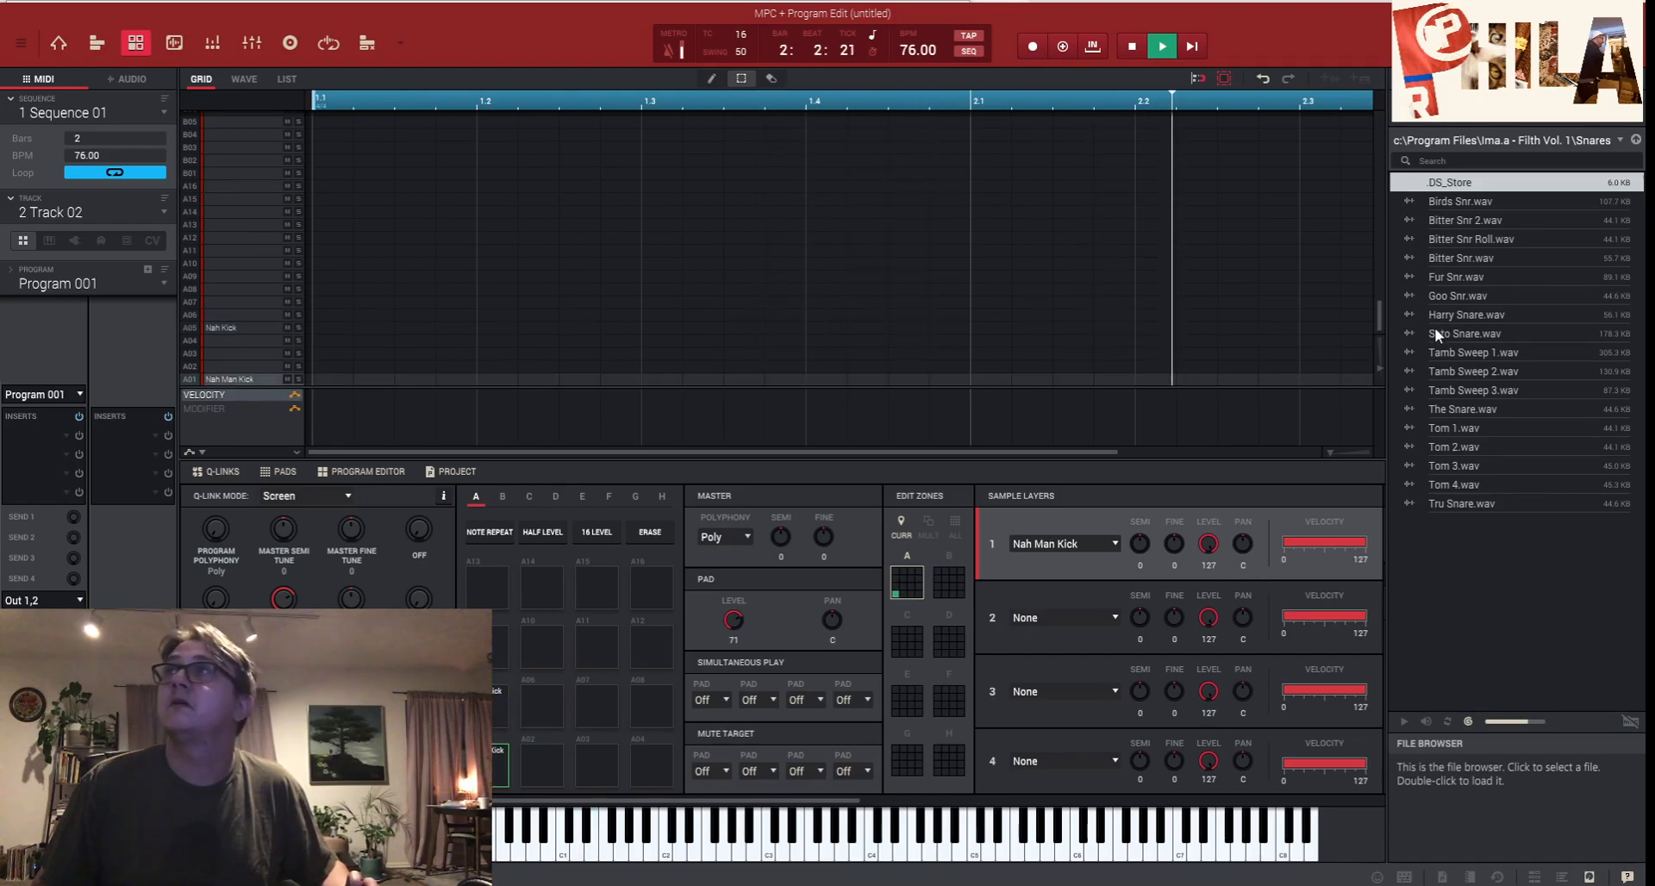
left_click_drag(1434, 331, 535, 768)
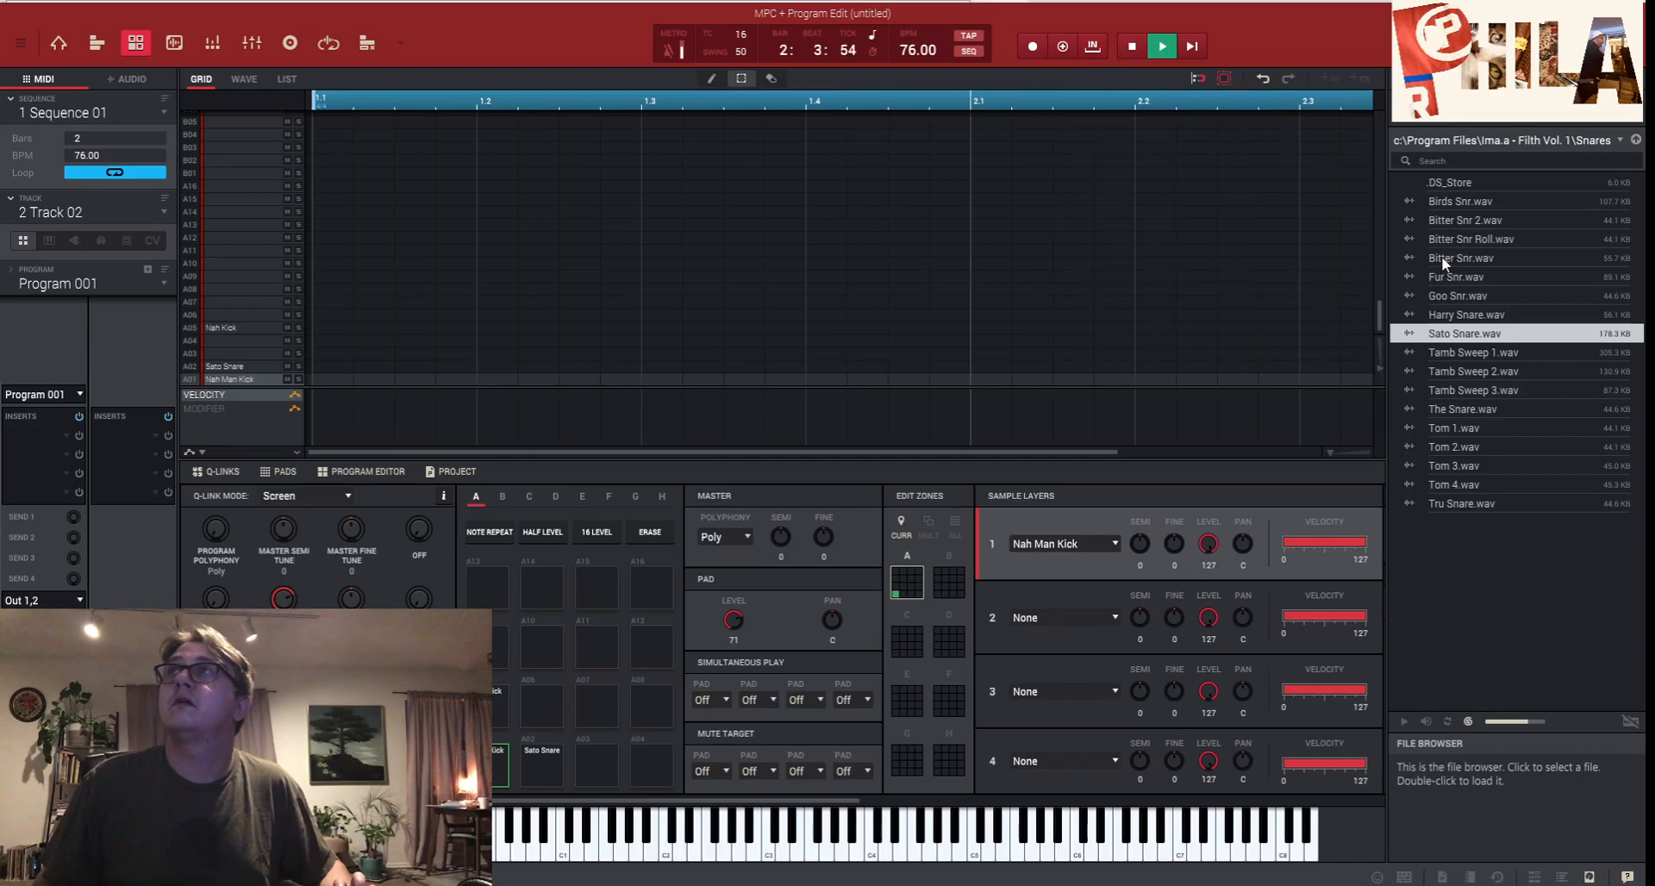
left_click_drag(1436, 264, 531, 758)
left_click(530, 758)
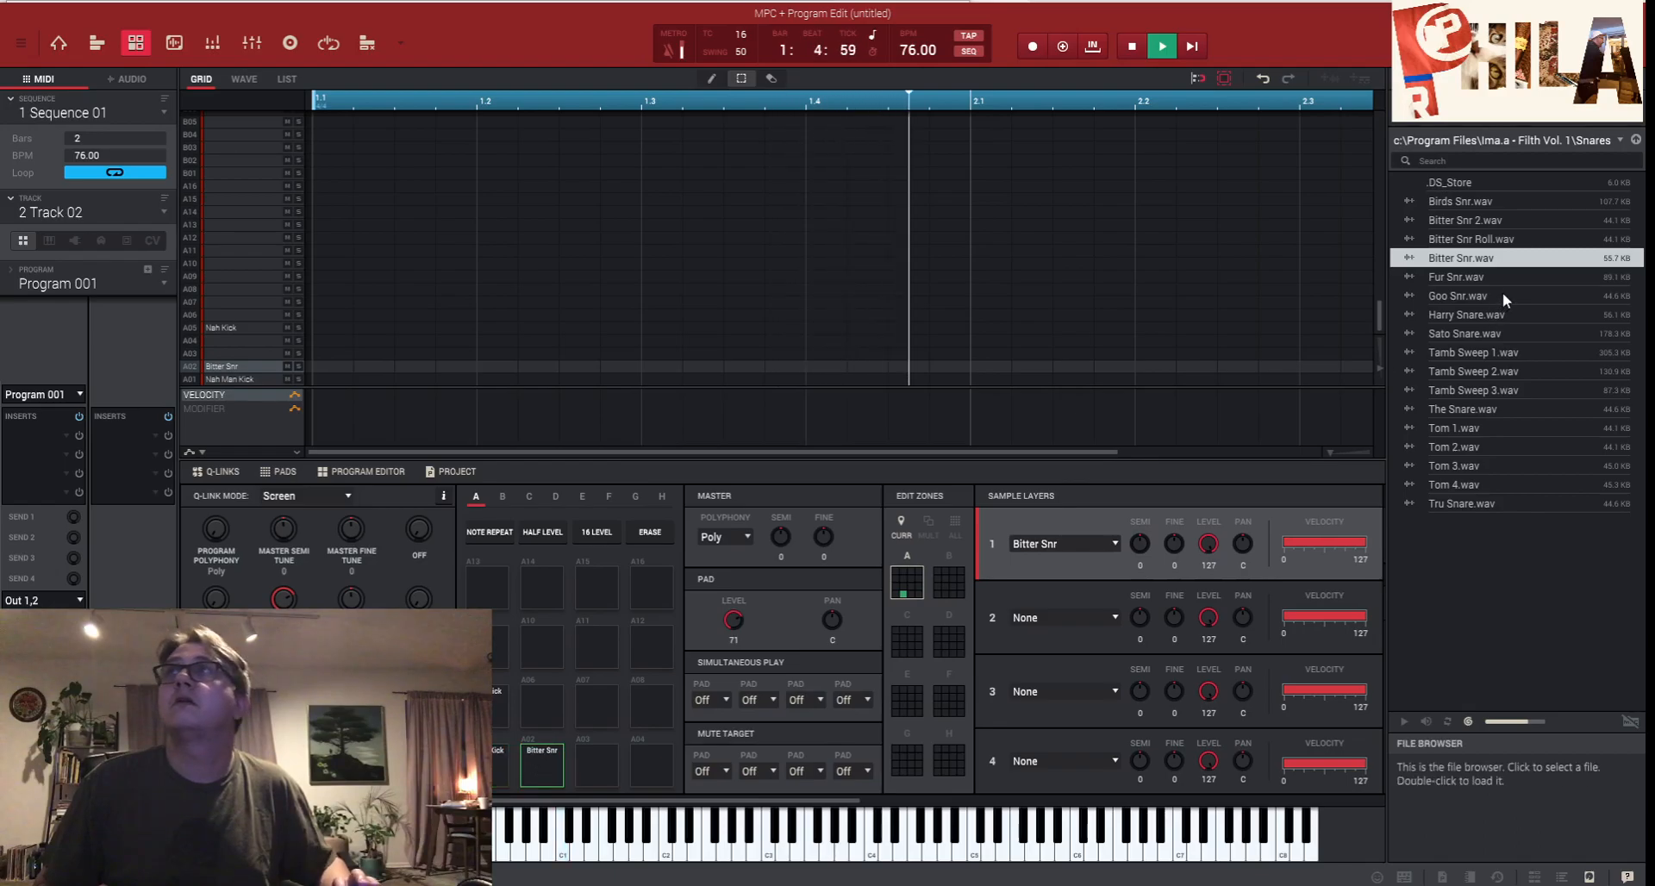
- Load Bitter Snr Roll onto A06 and Bitter Snr 2 onto A10, then open Sample Edit
left_click_drag(1490, 245, 538, 699)
left_click(538, 699)
left_click_drag(1466, 220, 540, 655)
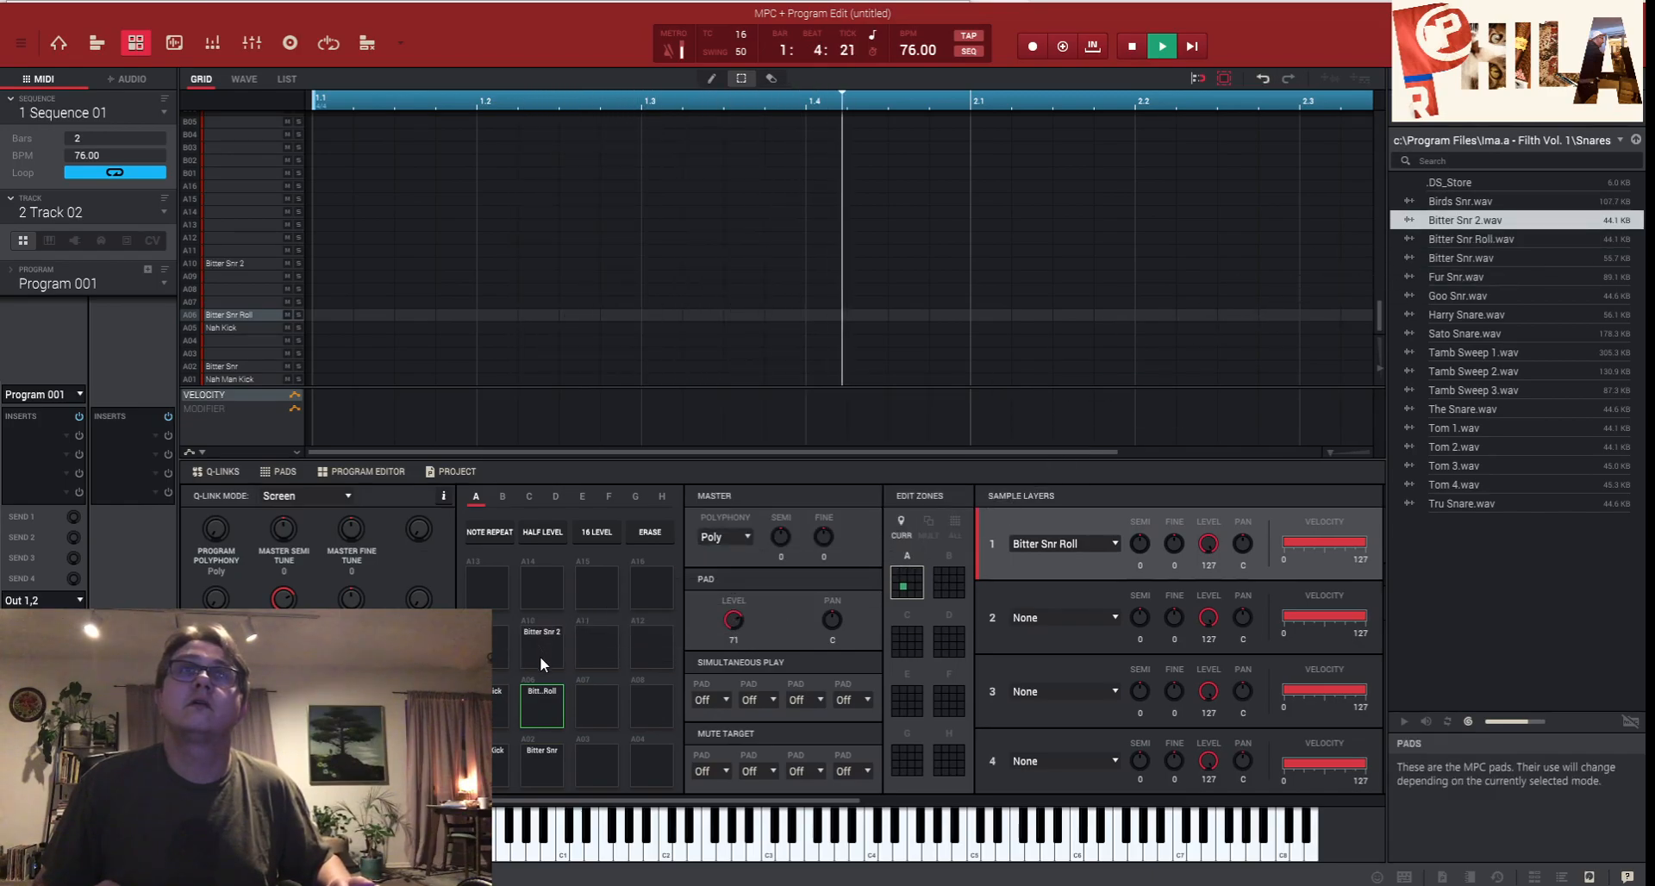
left_click(533, 705)
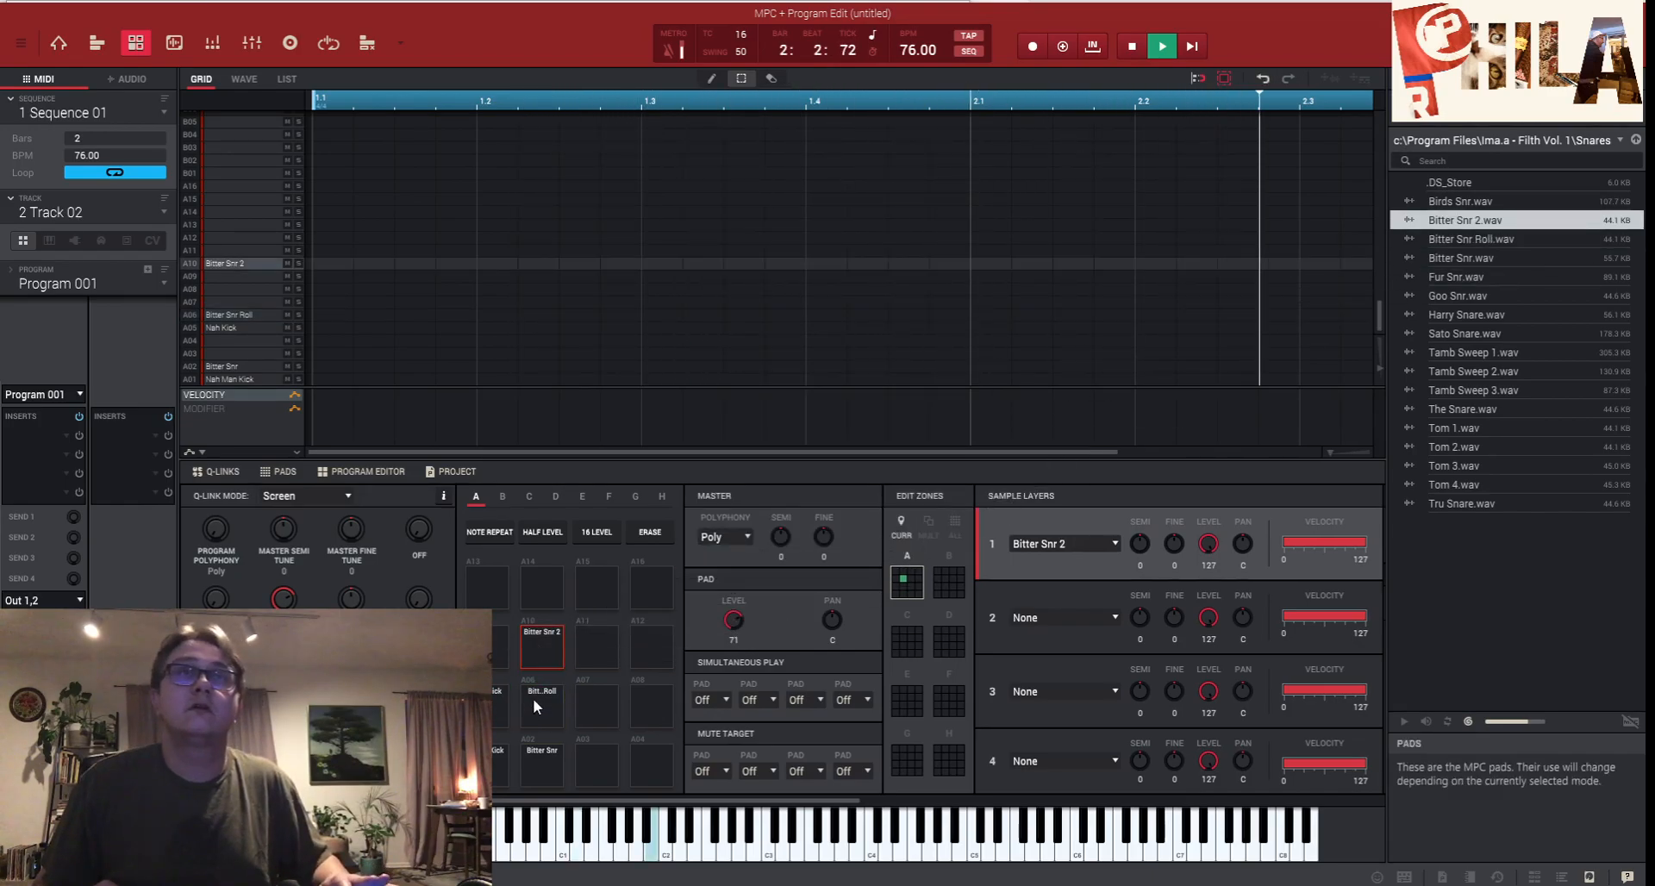
left_click(172, 45)
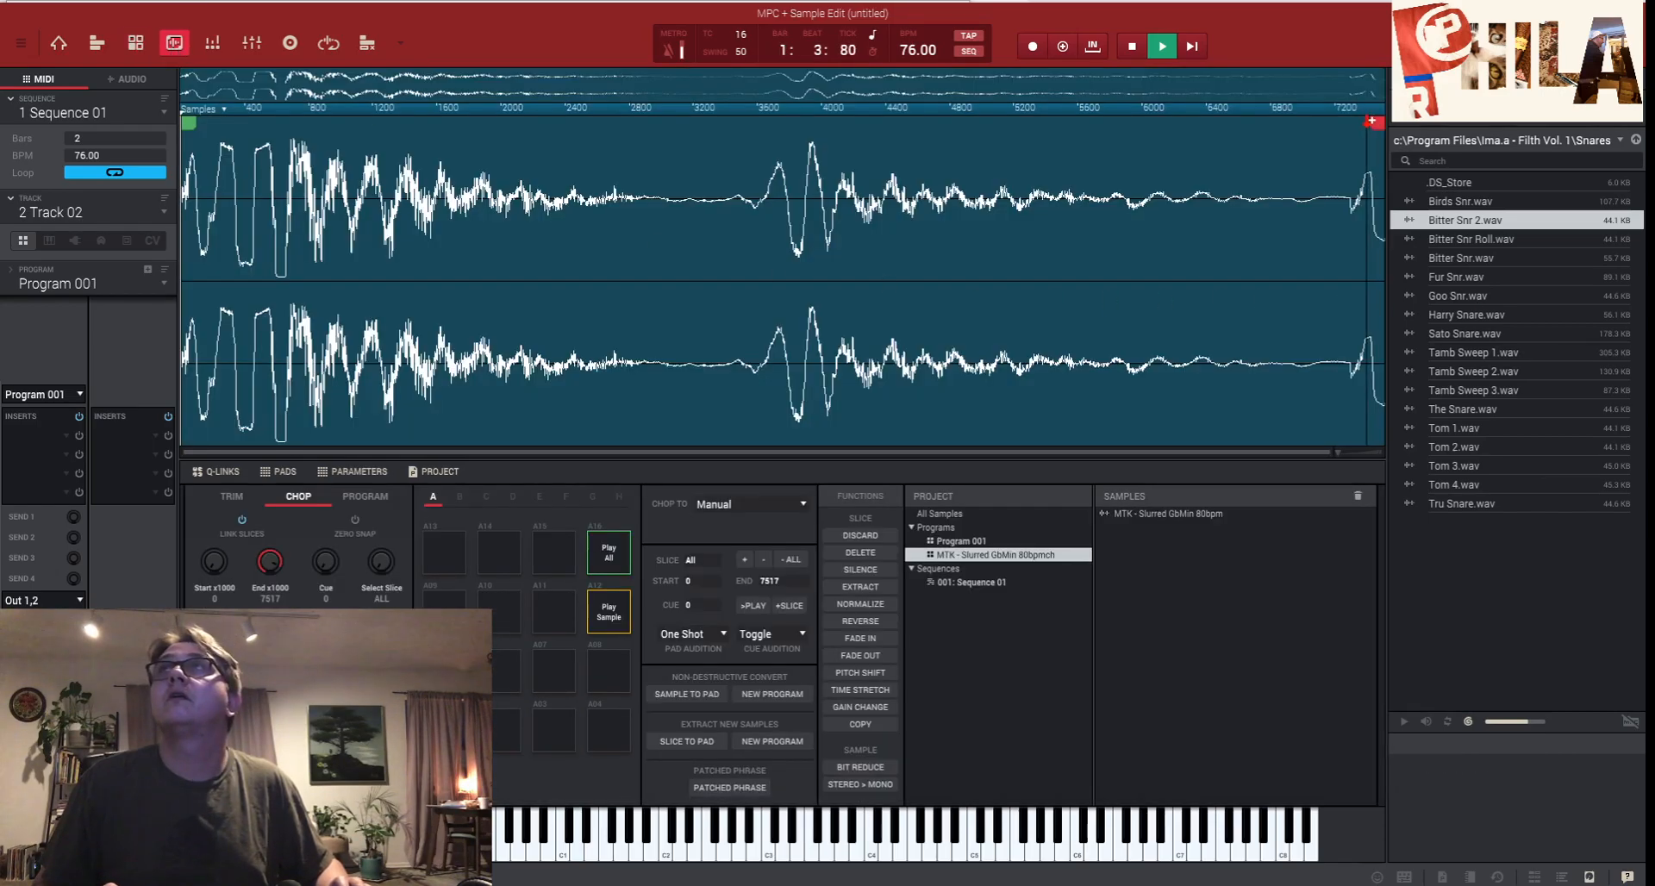
- Drag the sample's end marker to 7352, view TRIM, then return to Main Mode
left_click_drag(1376, 124, 1342, 125)
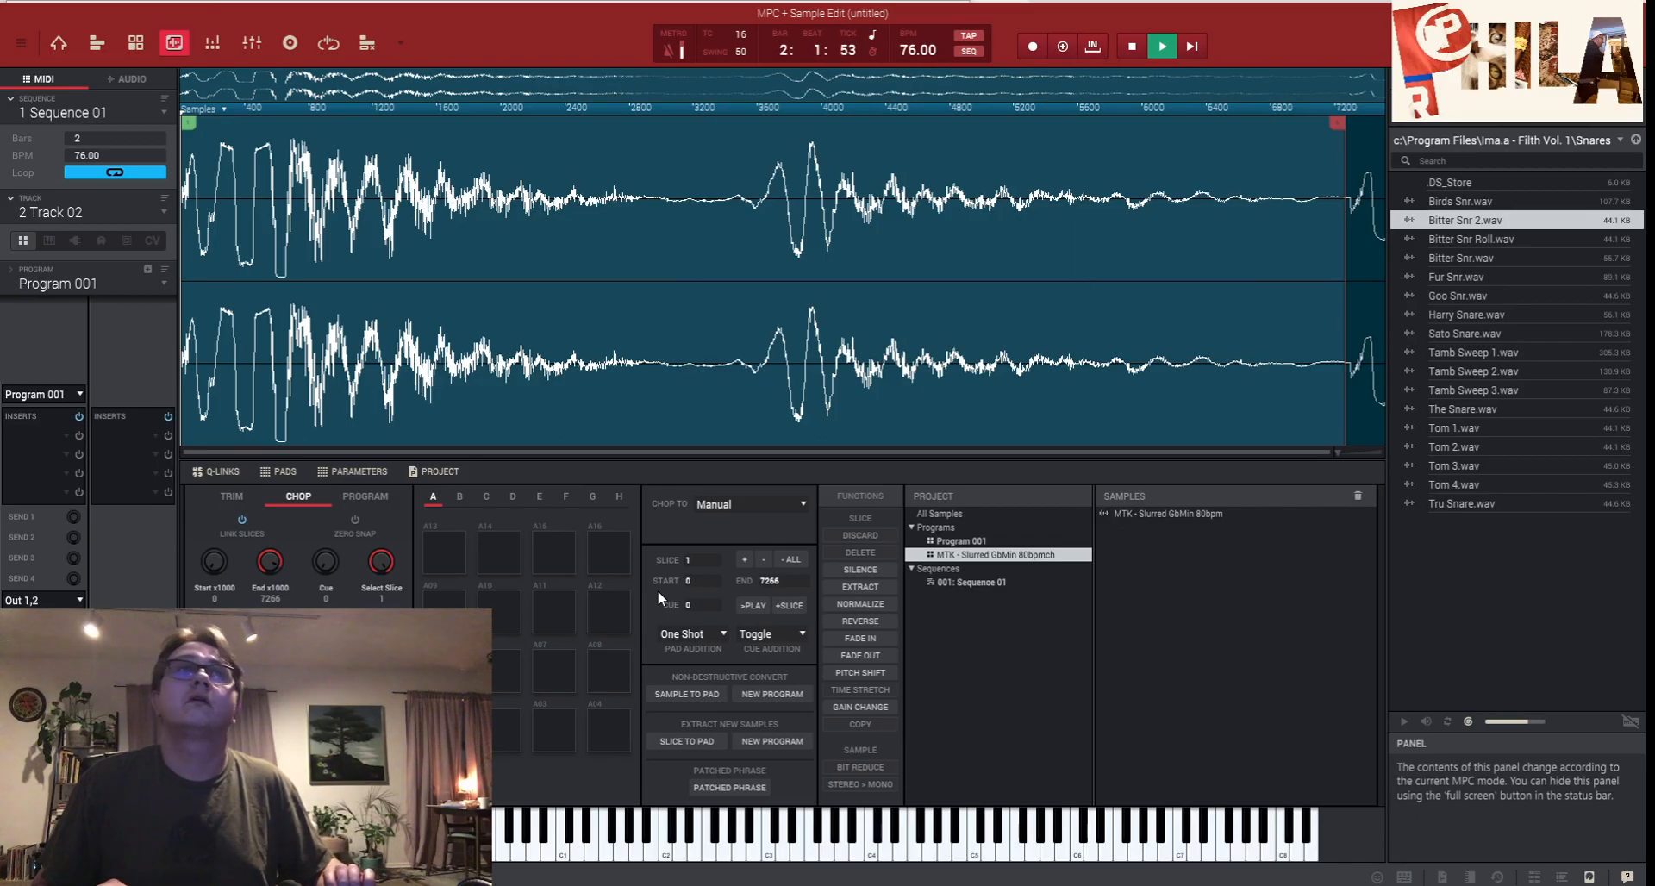
mouse_move(1337, 123)
left_mouse_down()
mouse_move(1372, 124)
mouse_move(1355, 123)
left_mouse_up()
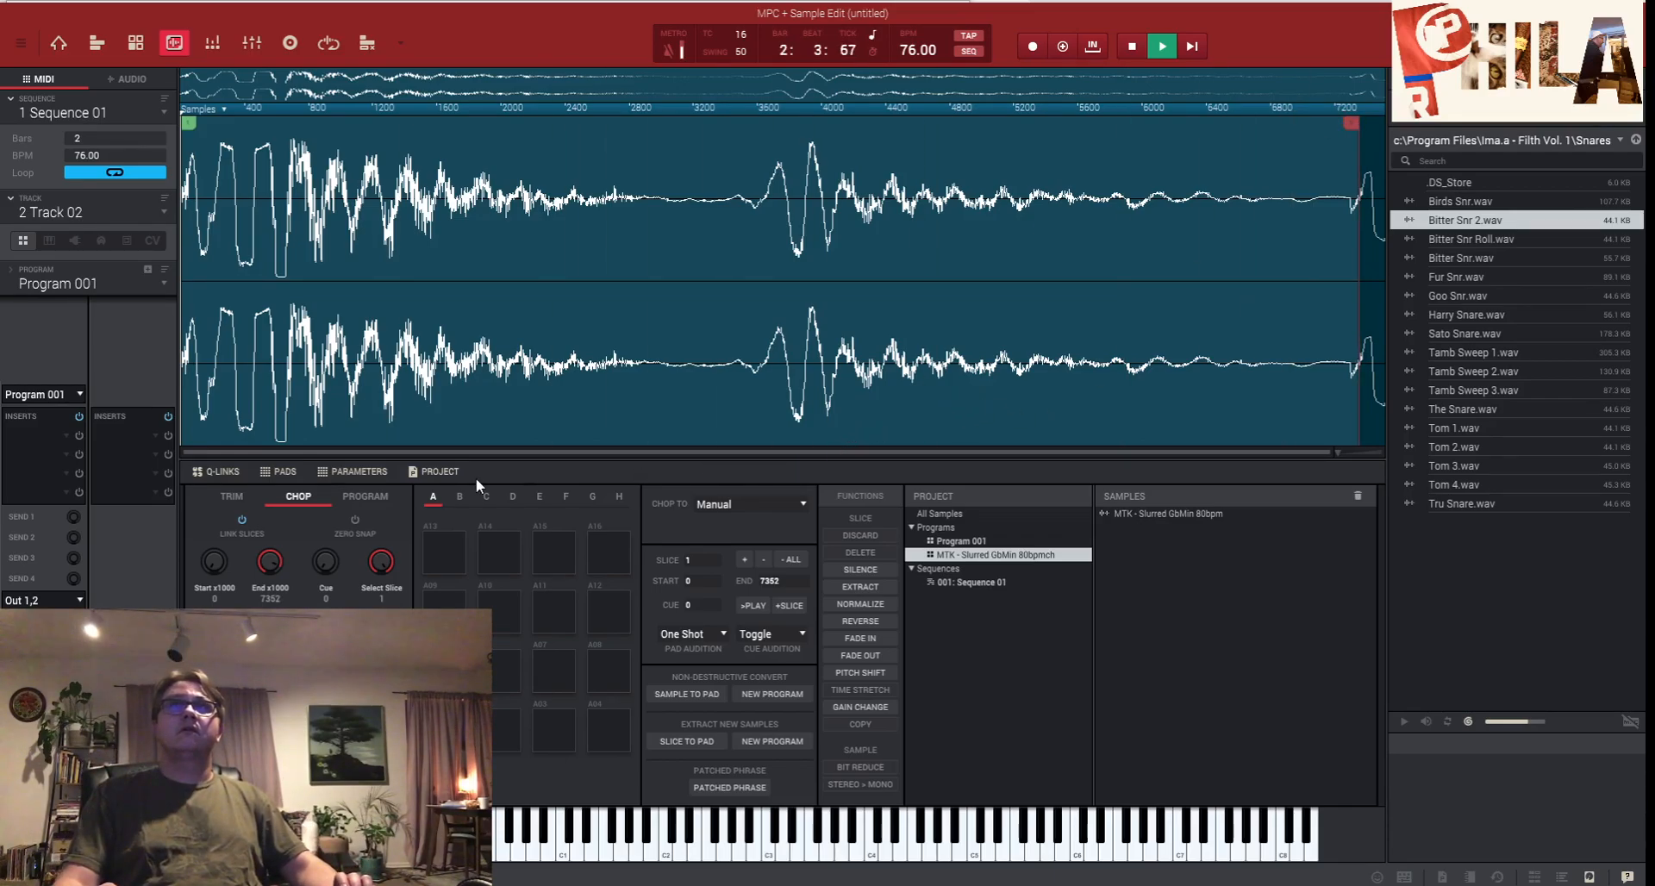
left_click(220, 497)
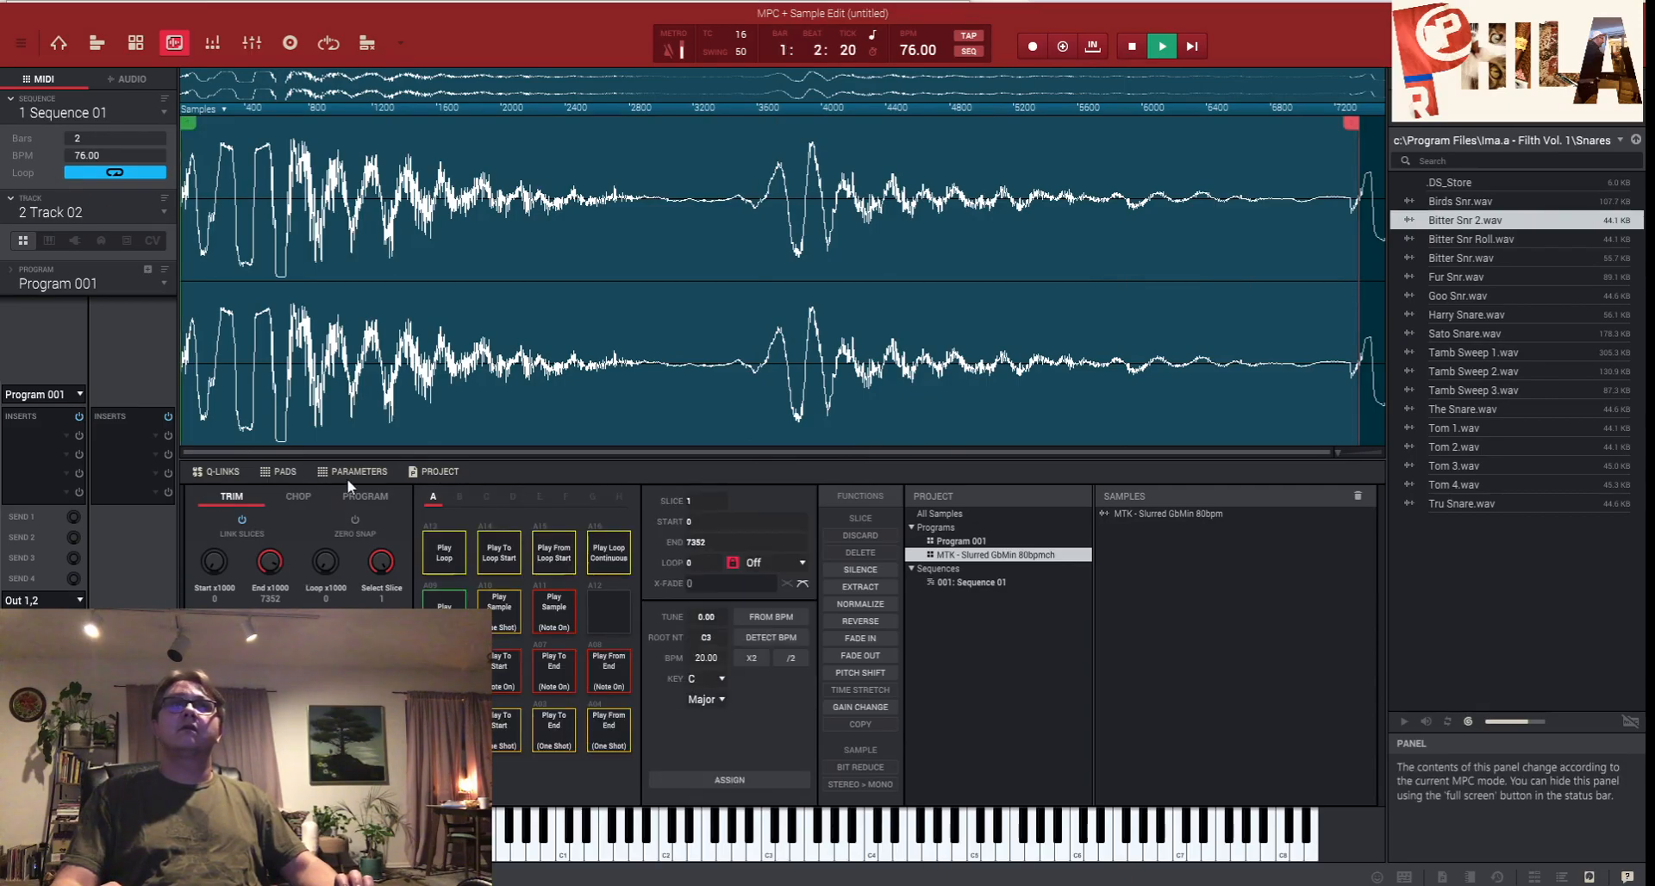
left_click(65, 41)
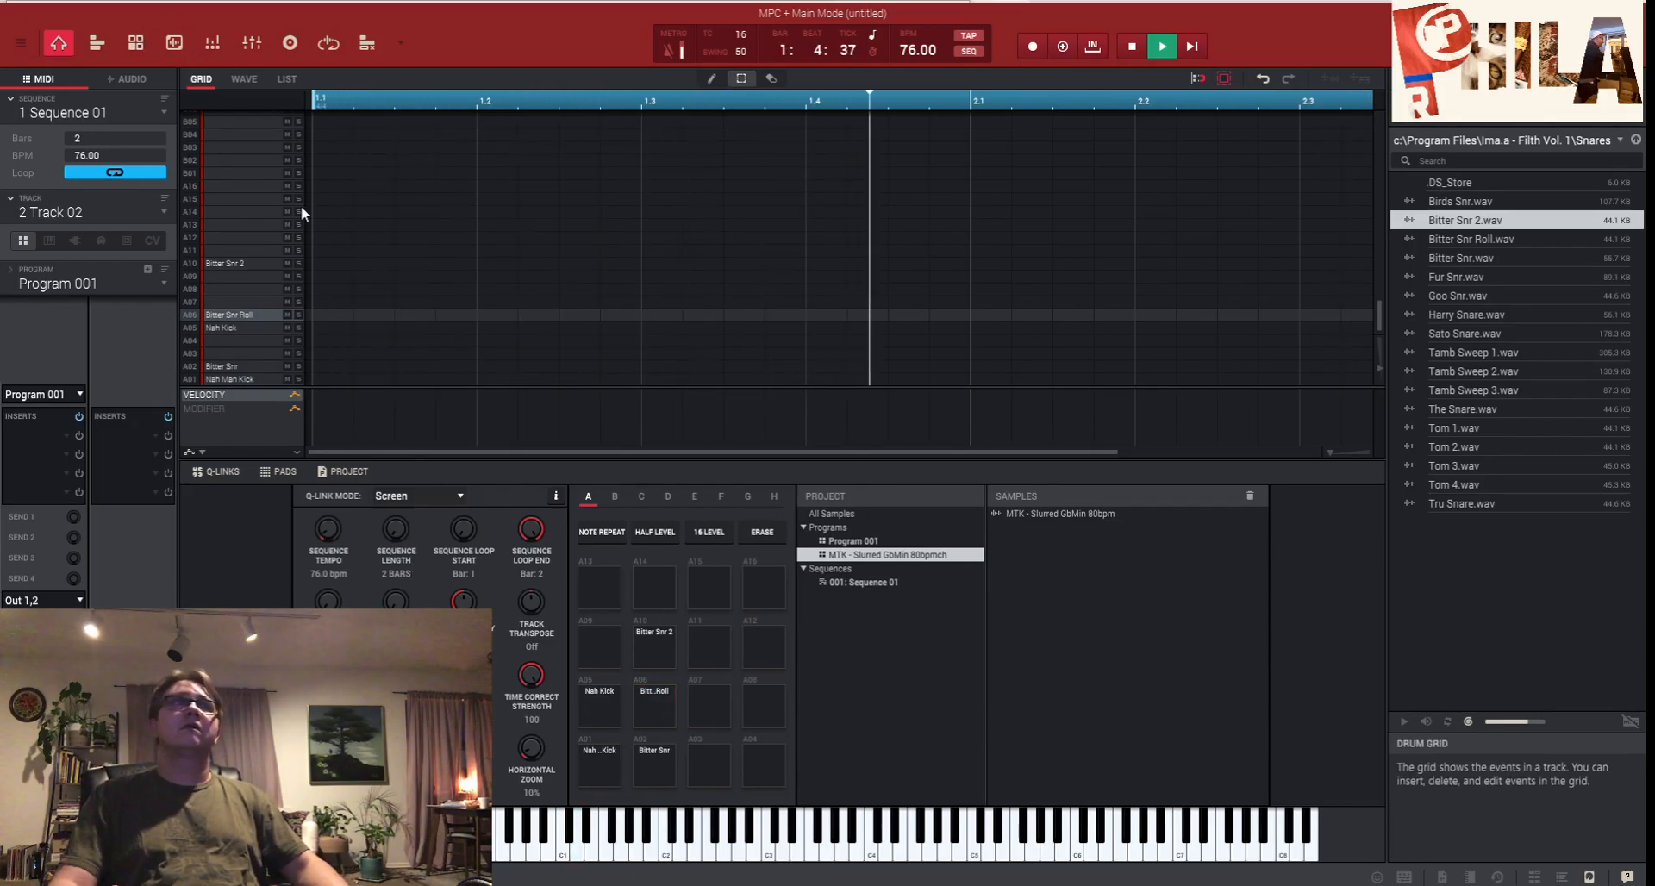
- In Program Edit, tune pad A02's Bitter Snr layer to +2 semitones and fine 40
left_click(138, 43)
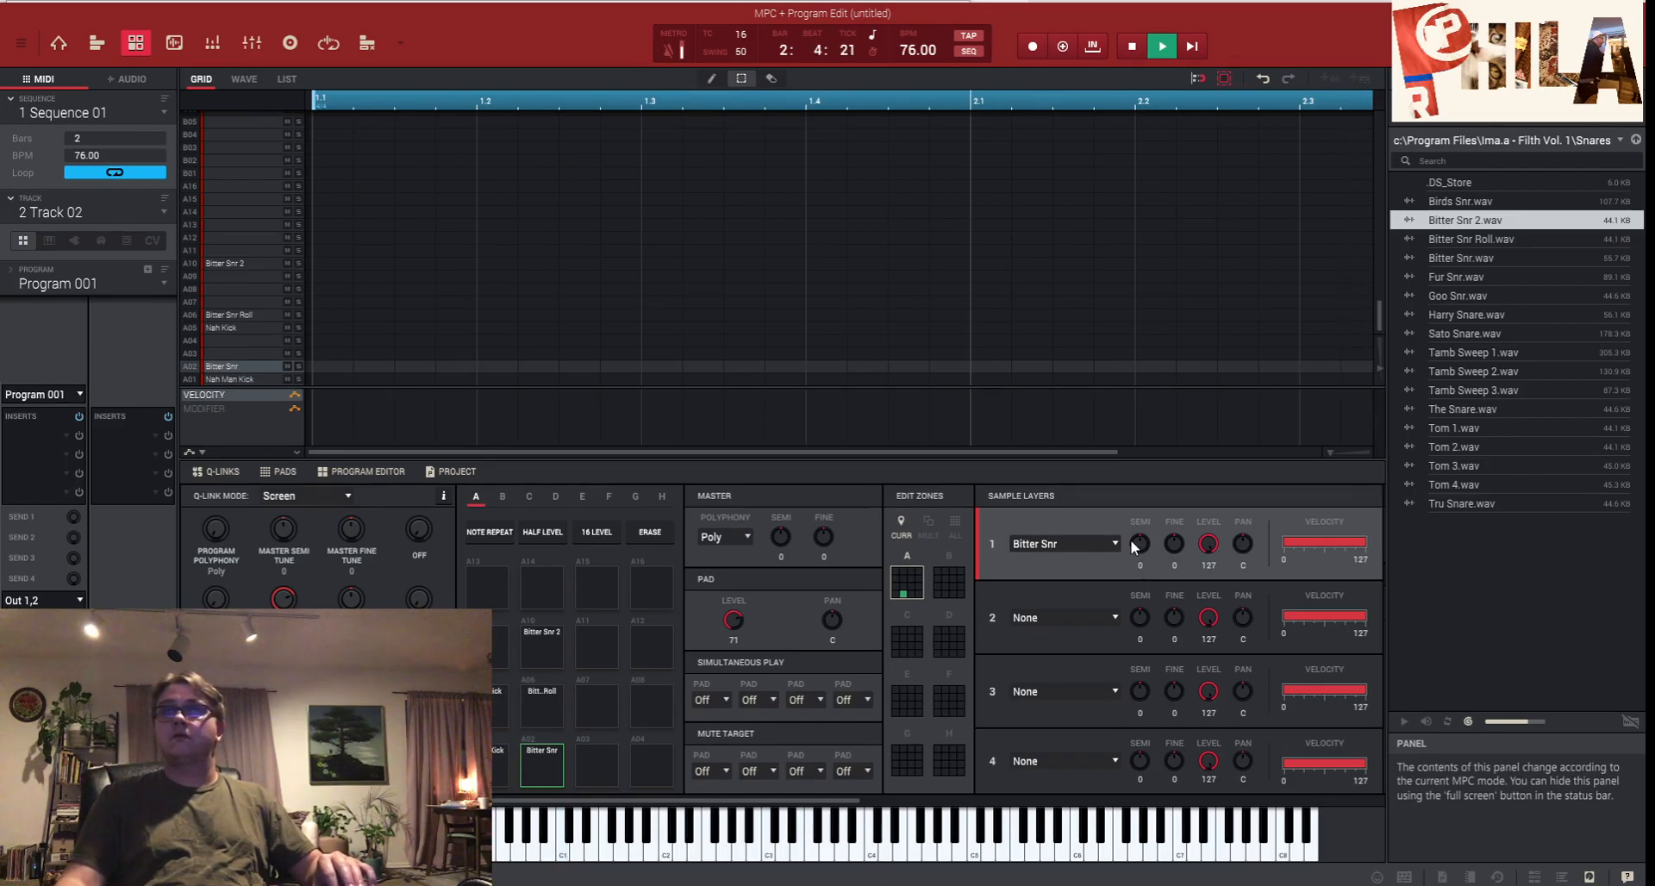
left_click_drag(1179, 543, 1141, 560)
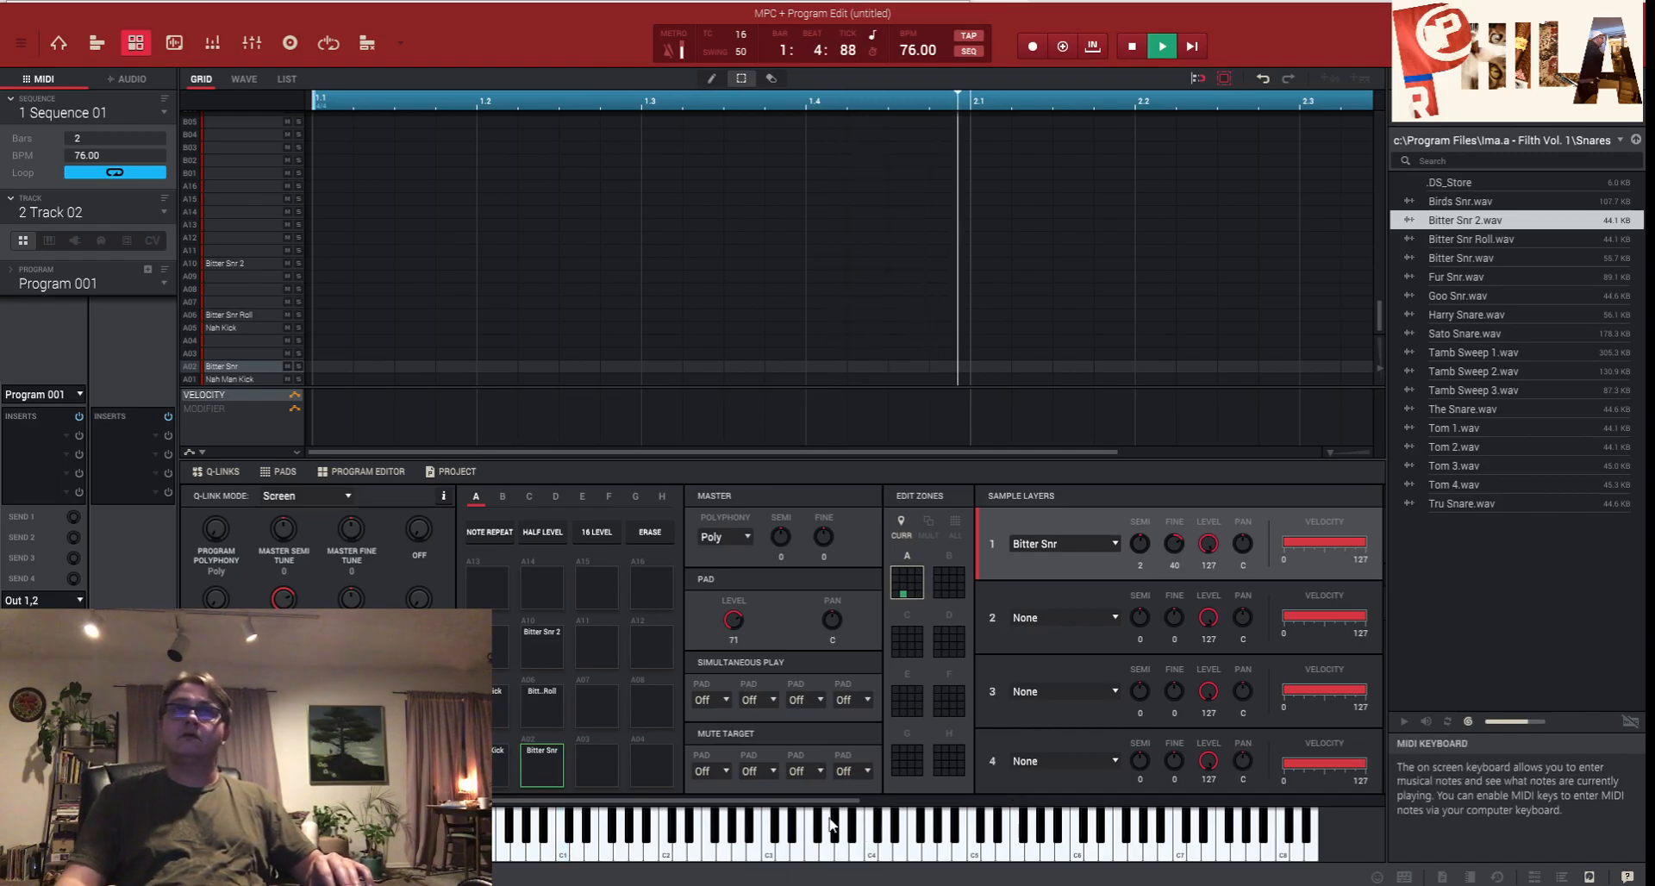
- Give Bitter Snr a Highpass 6 Pole filter with the cutoff lowered to 47
left_click_drag(808, 805, 978, 804)
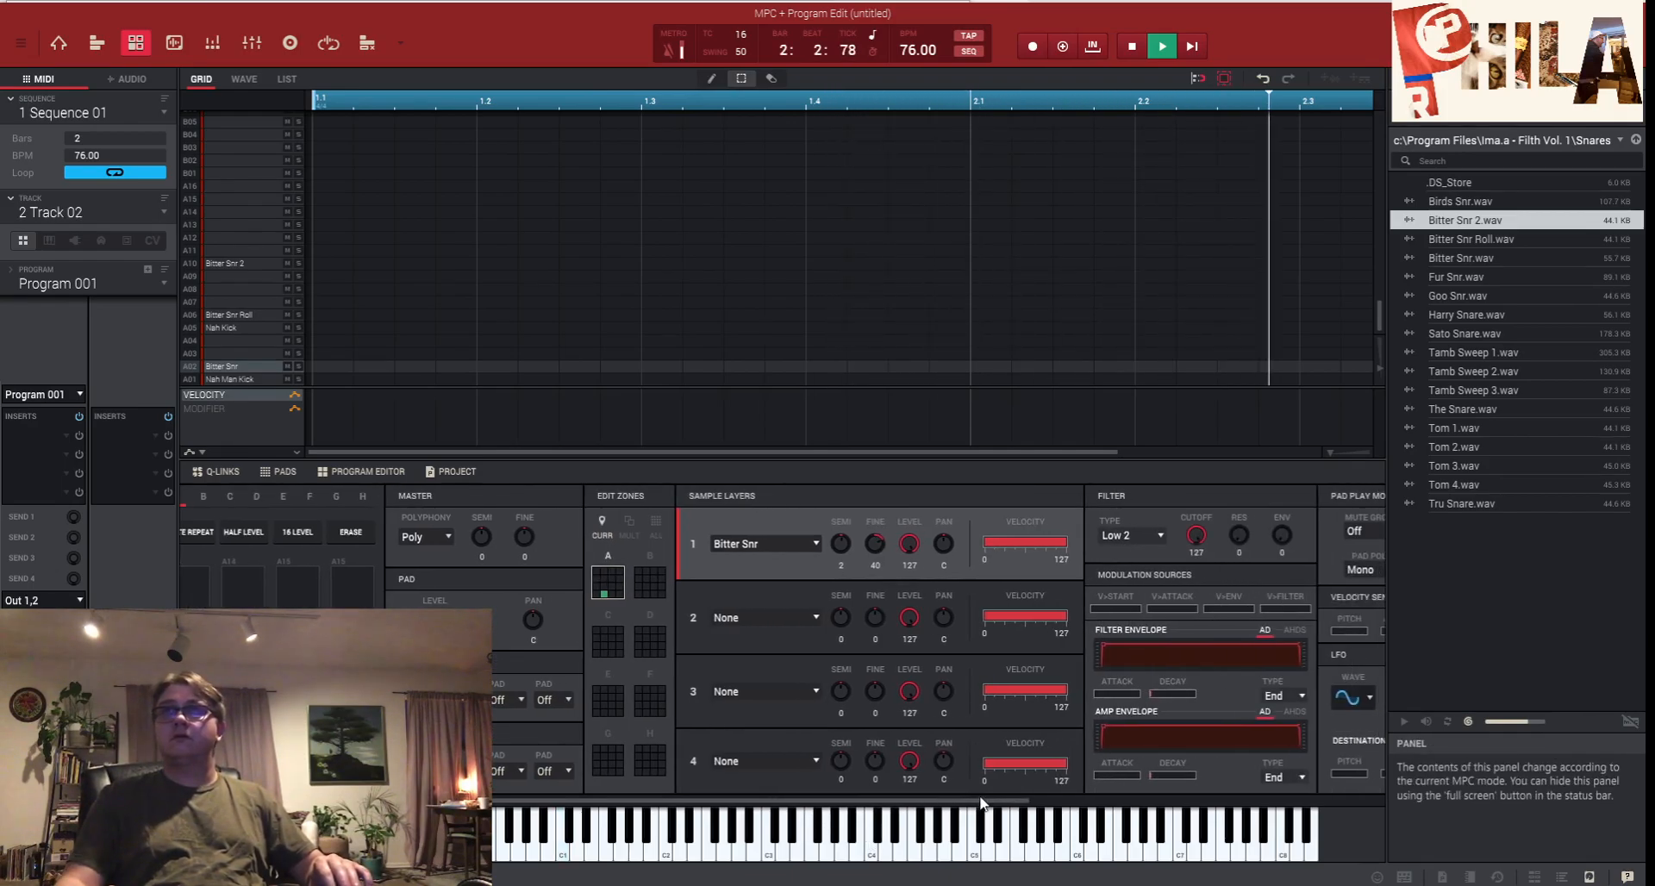
left_click(1161, 535)
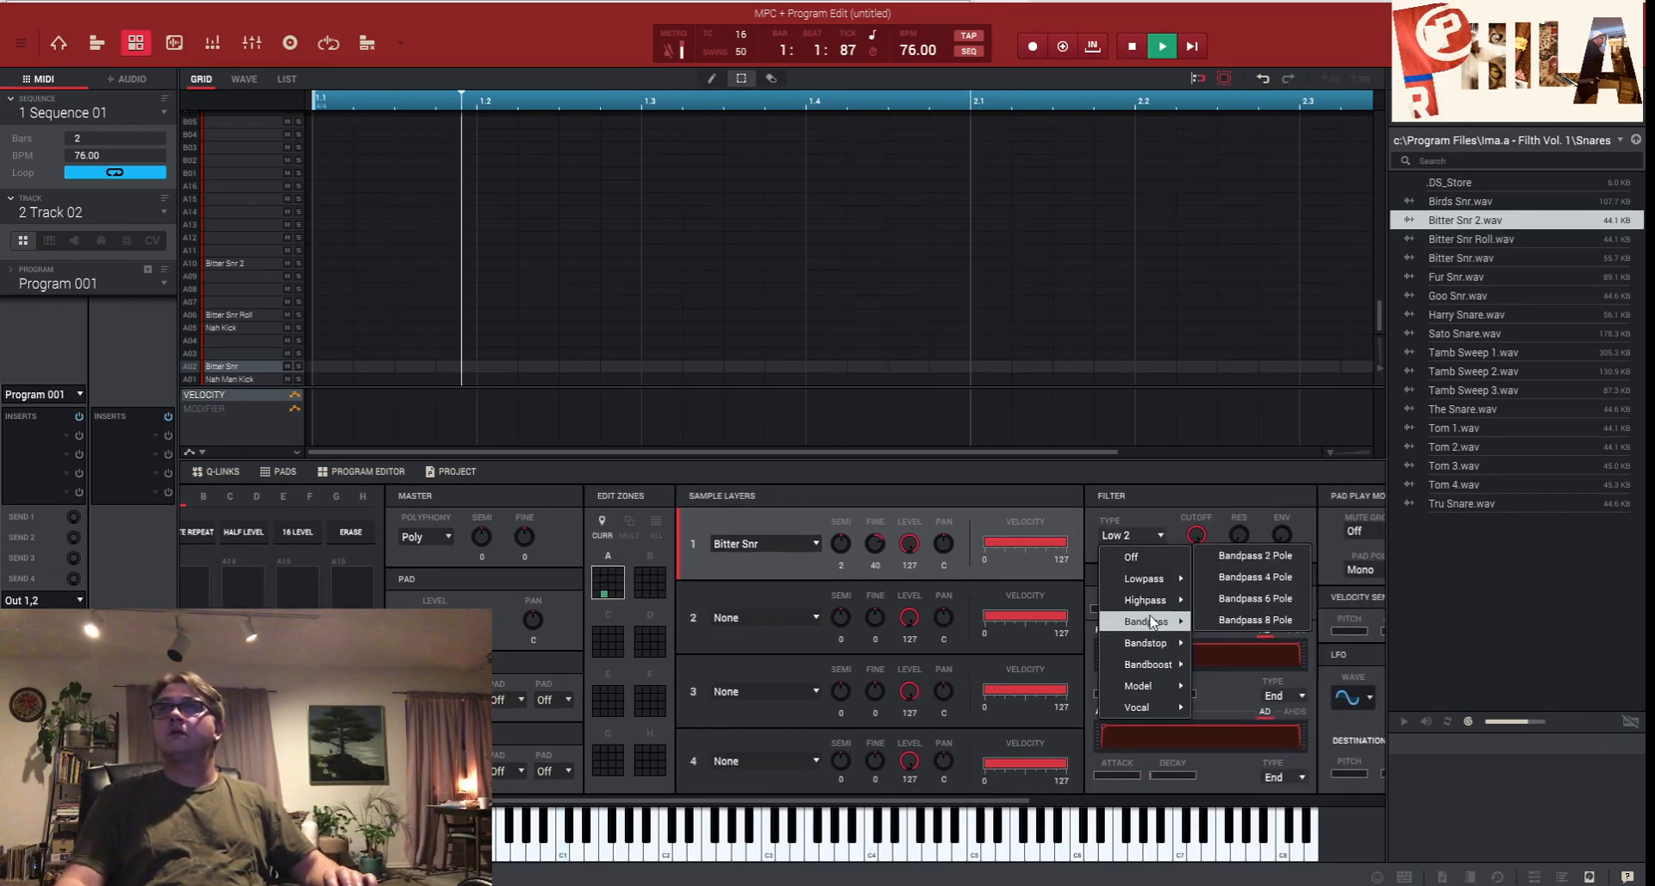
mouse_move(1145, 601)
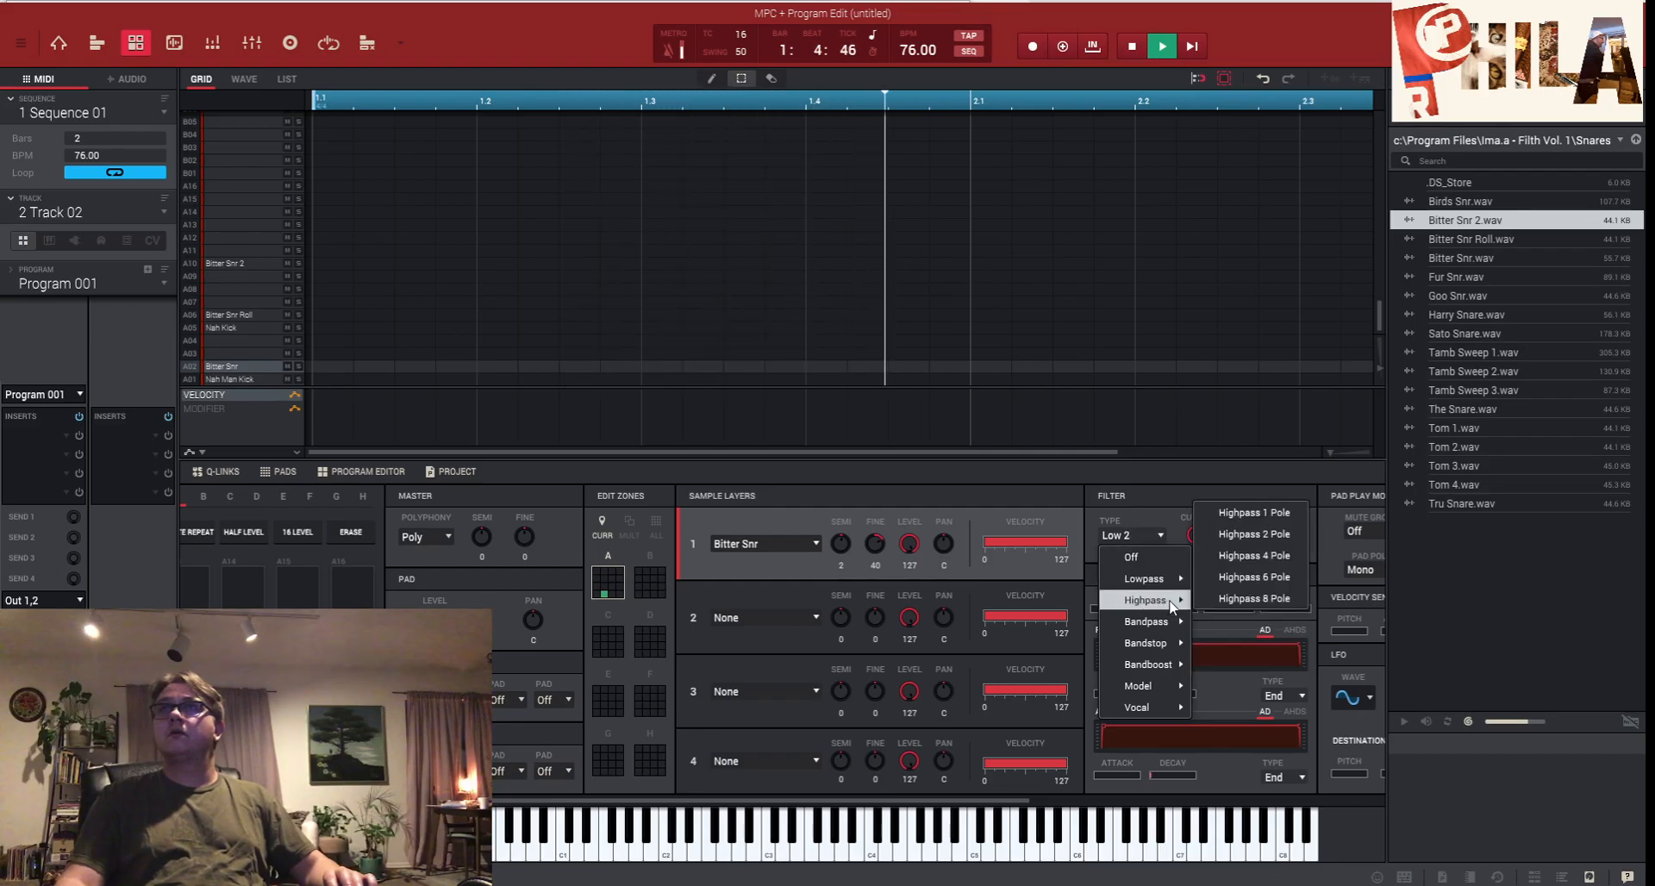
left_click(1242, 575)
mouse_move(1195, 535)
left_mouse_down()
mouse_move(1196, 569)
mouse_move(1195, 514)
left_mouse_up()
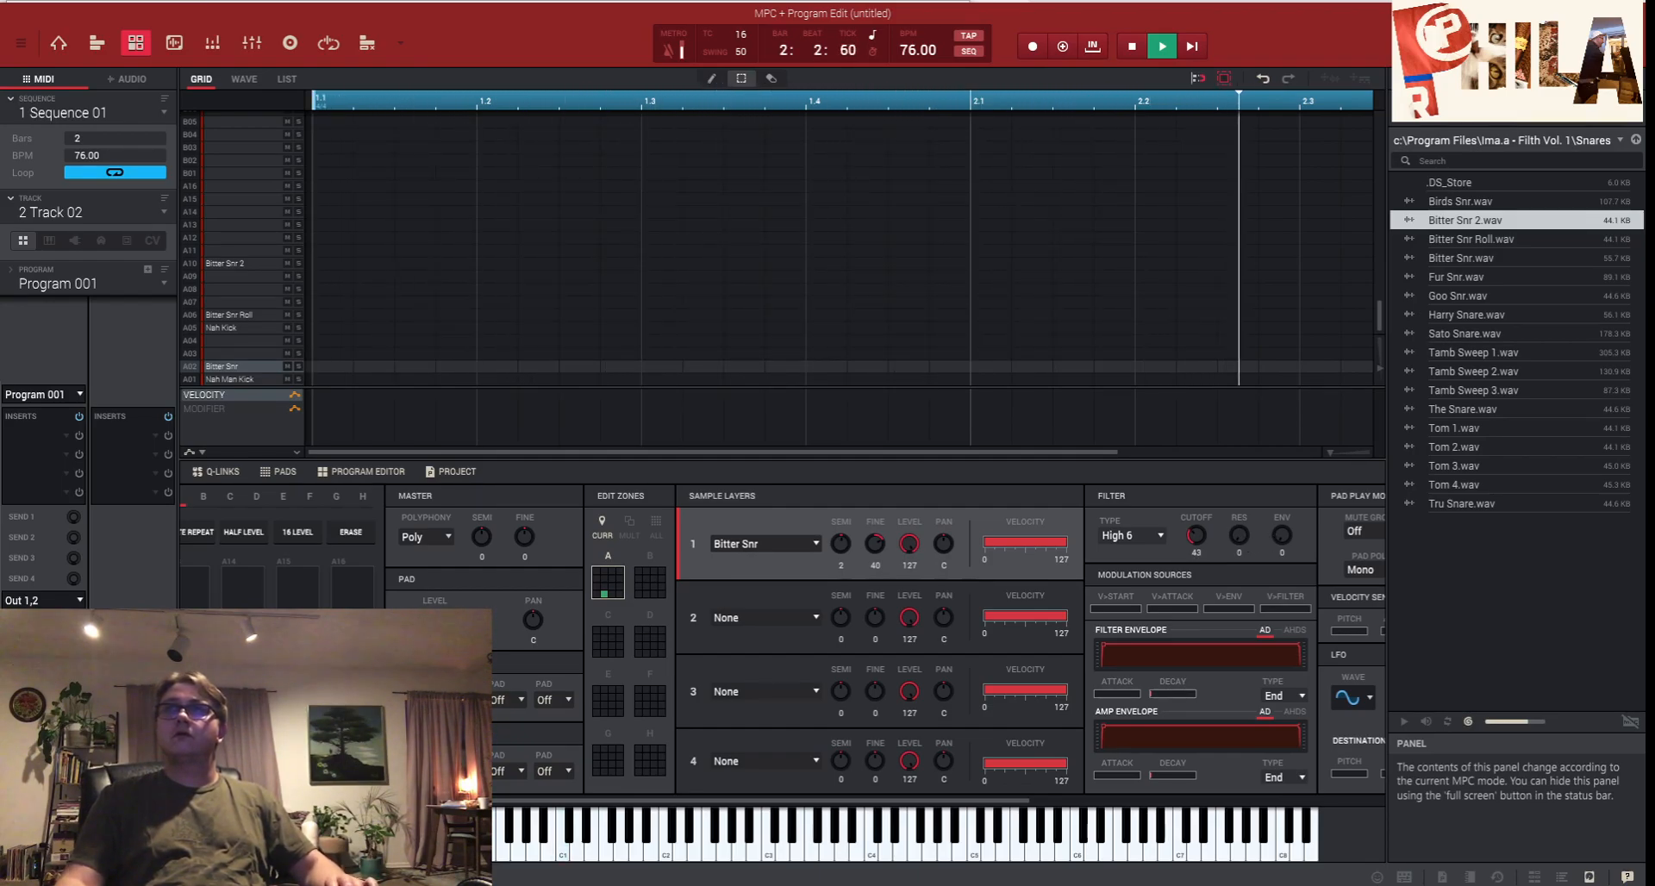
left_click_drag(1196, 535, 1196, 533)
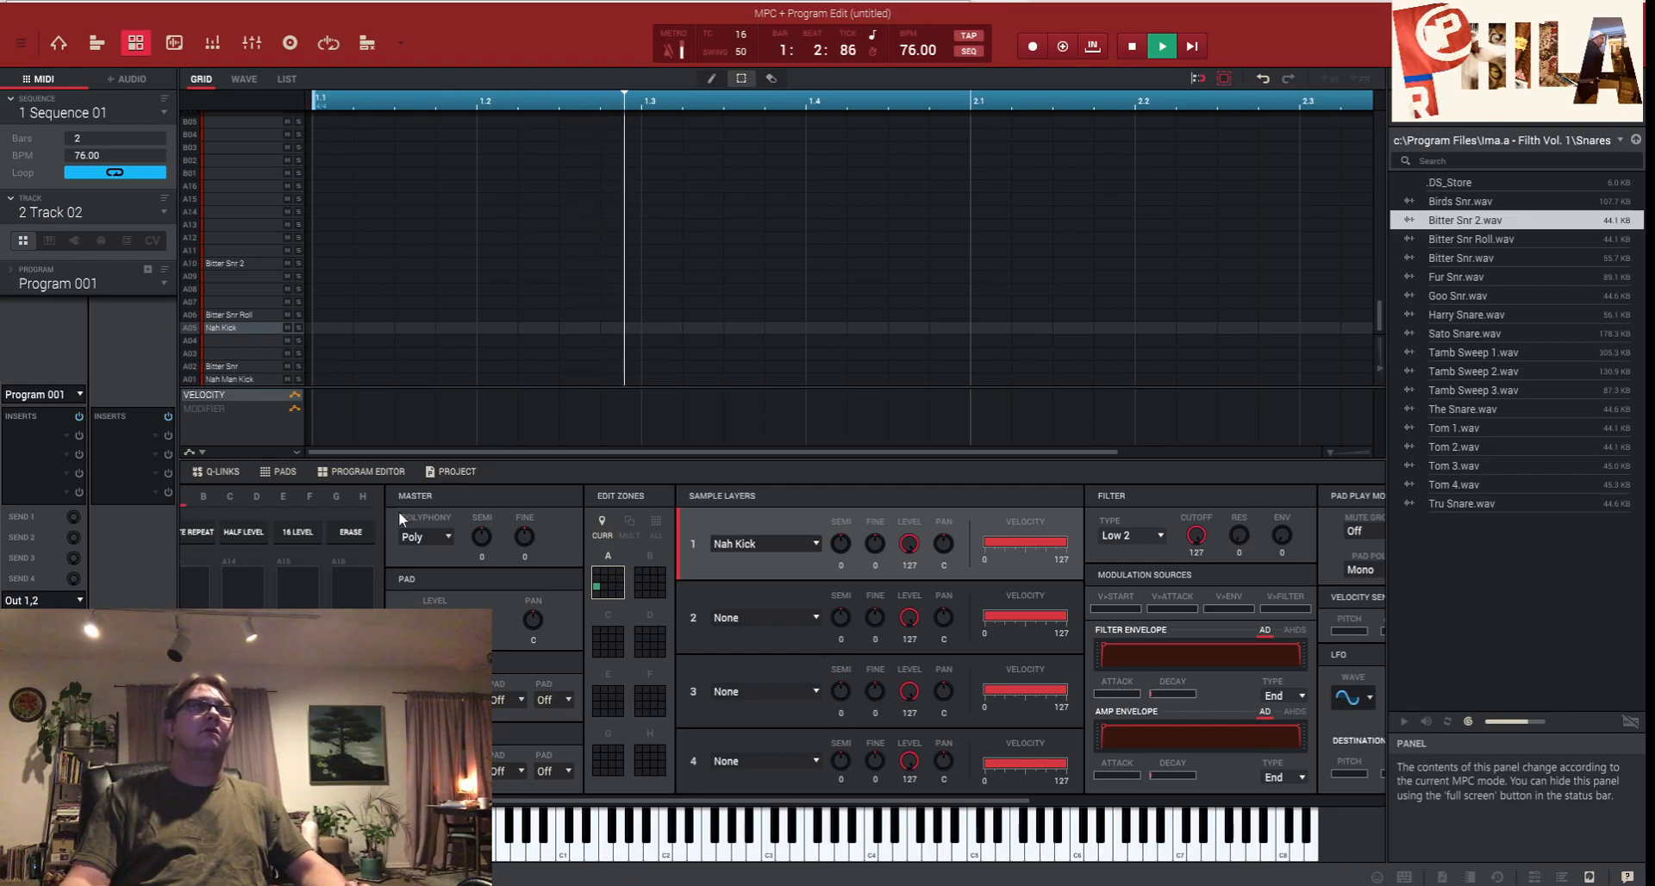
- Browse the insert effects list to Vintage Effects > Akai Professional
left_click(64, 472)
left_click(76, 411)
left_click(91, 426)
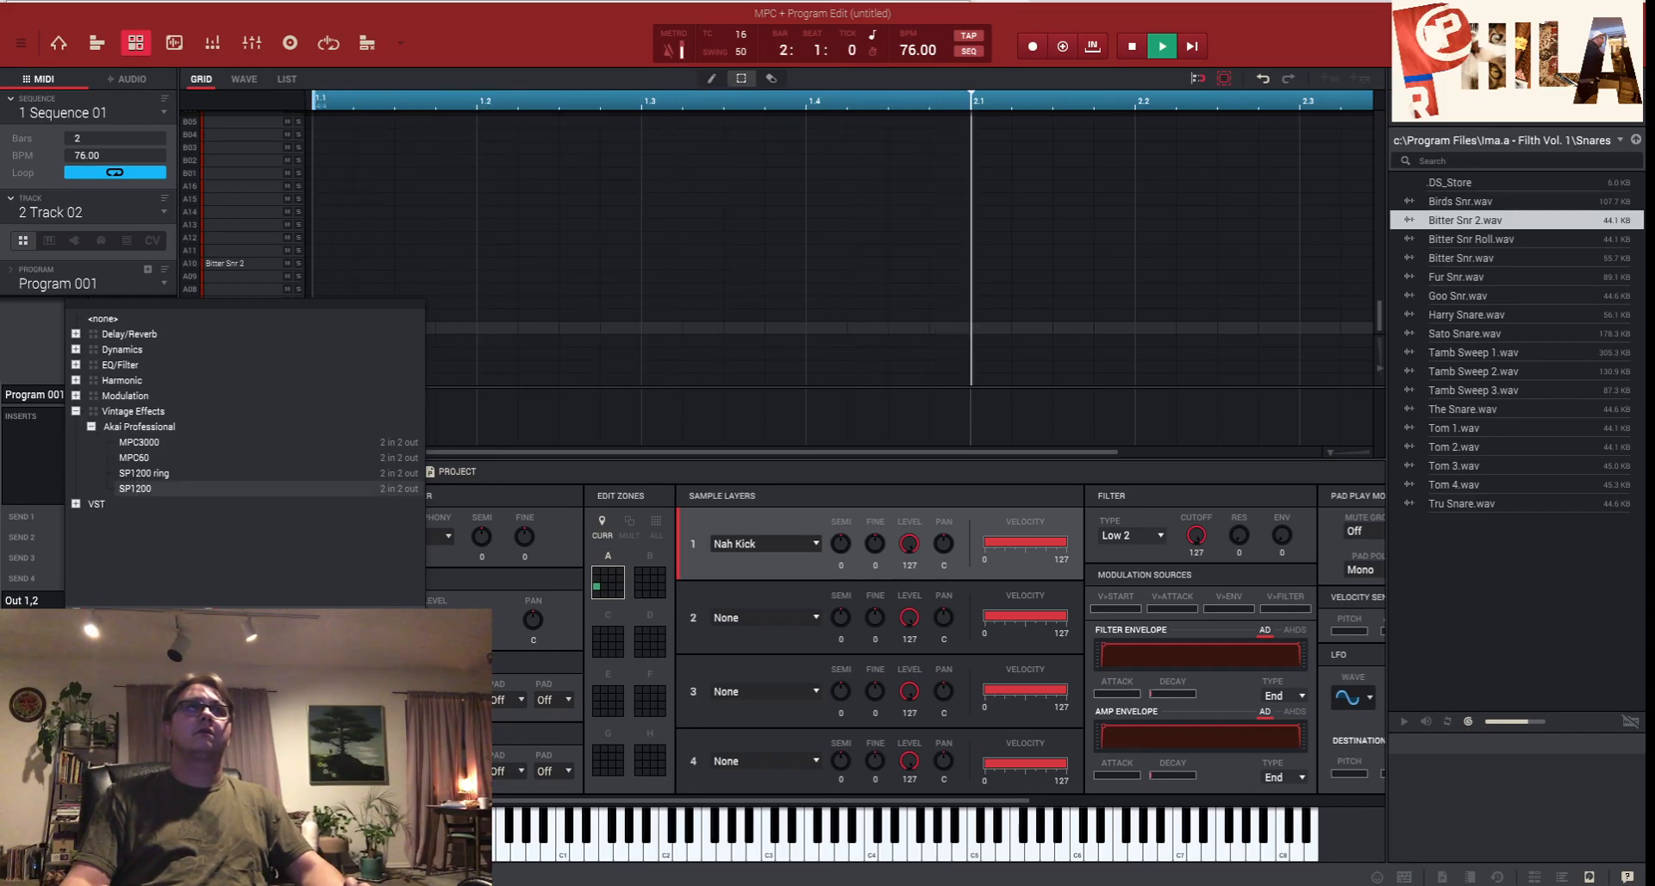
- Insert SP1200 on the program, then go up to the pack folders and select Hi Hats & Percs
left_click(135, 489)
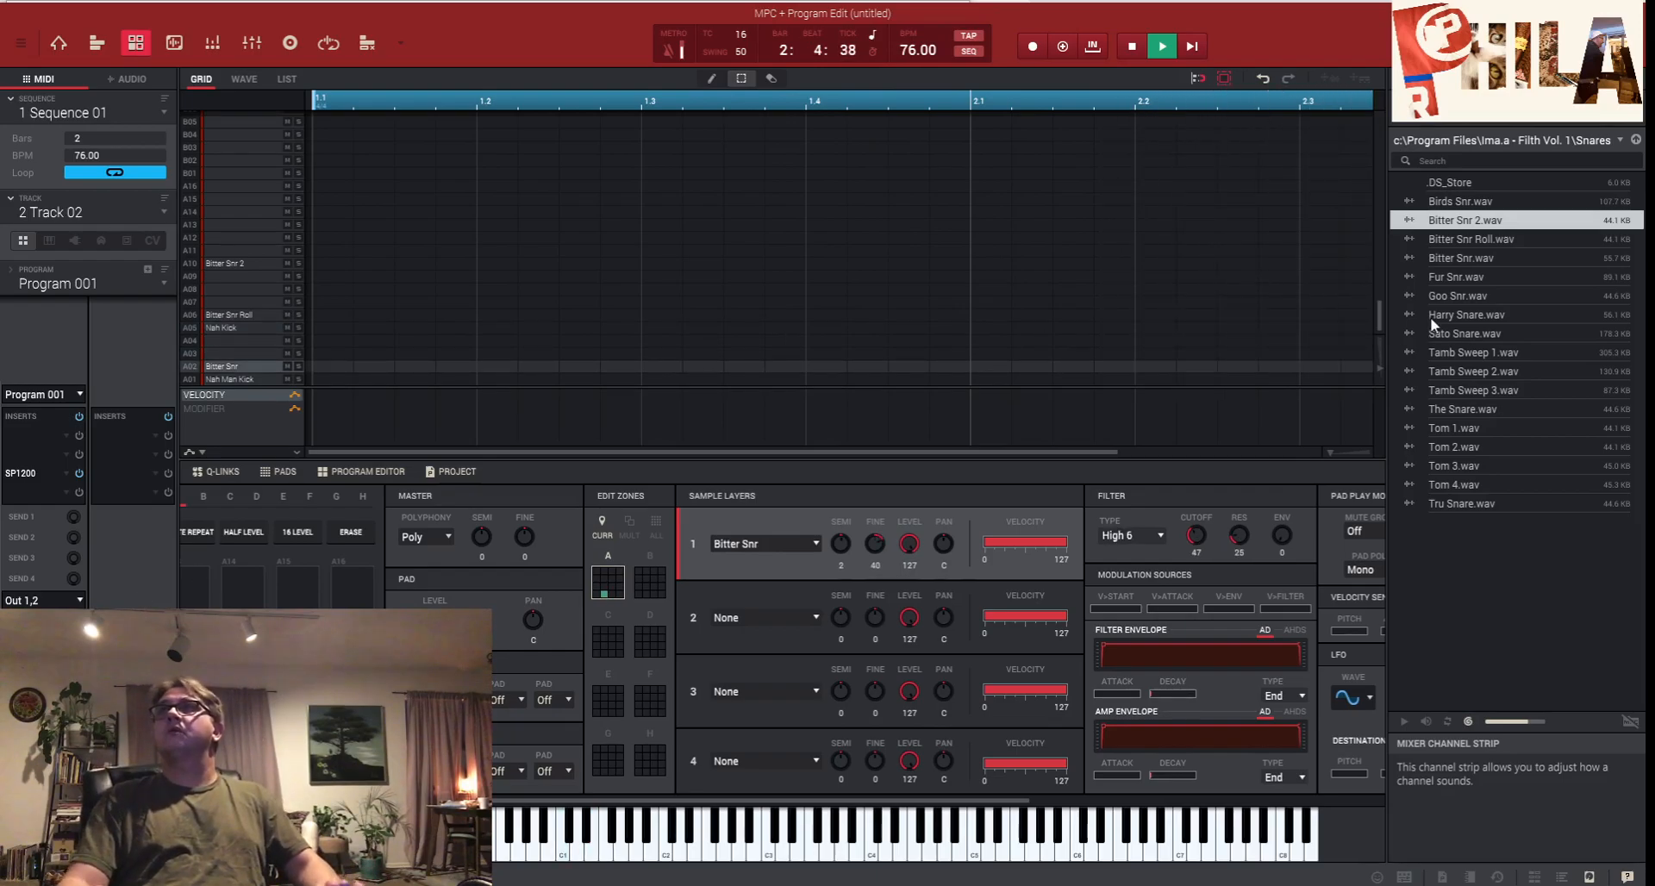
left_click(1637, 139)
left_click(1431, 204)
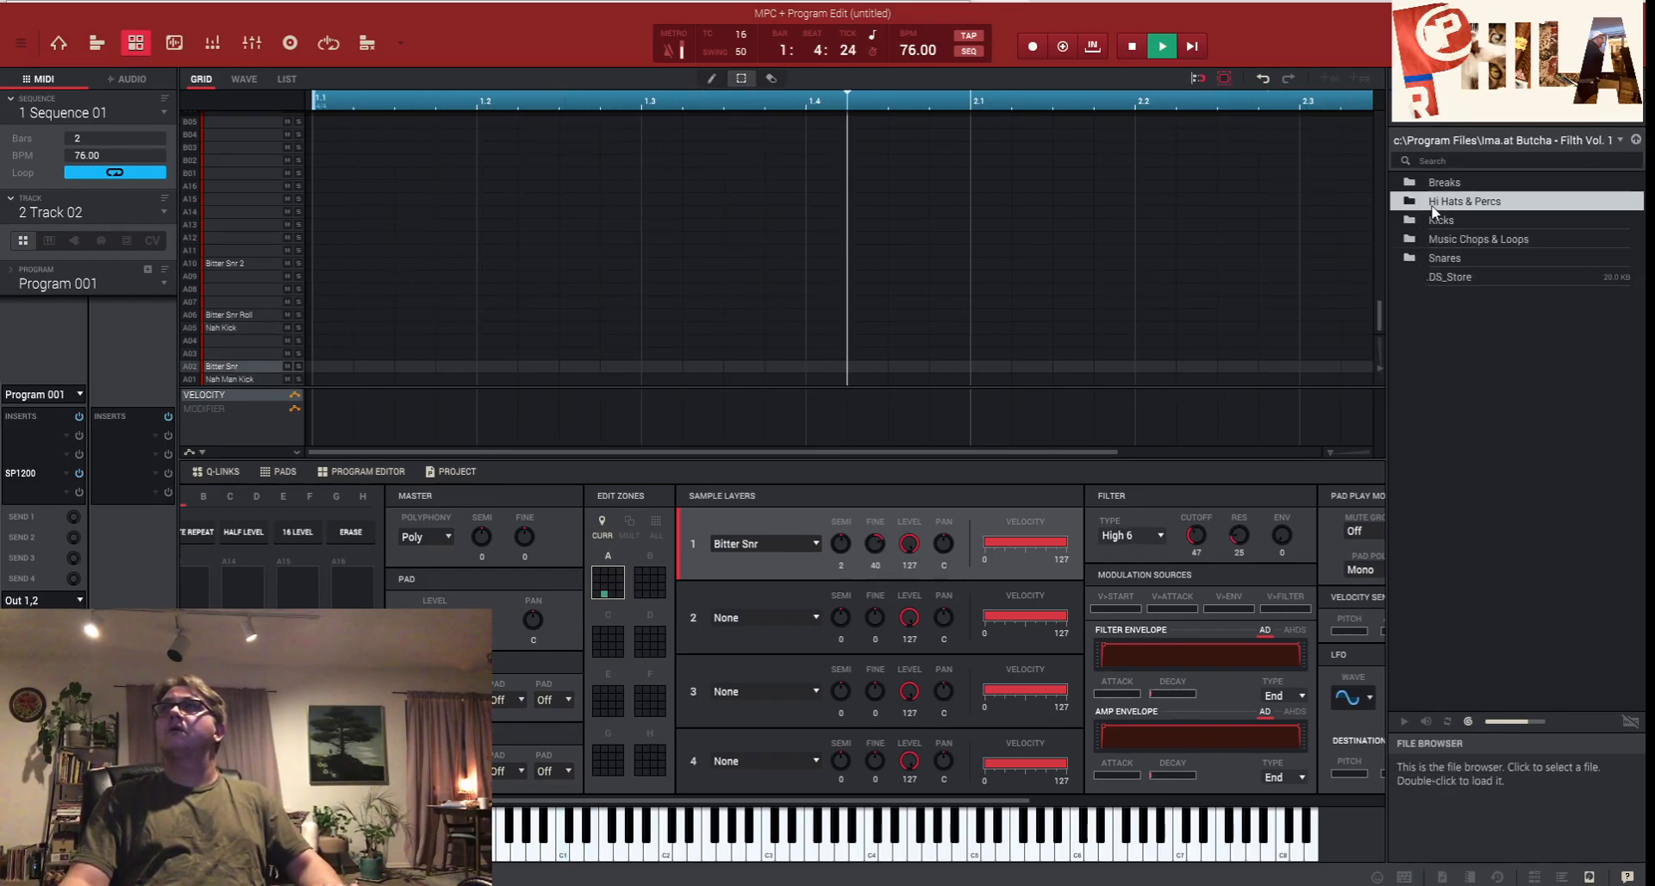
- Open Hi Hats & Percs and add Wind Chimes 1.wav and Wind Chimes 2.wav to Project samples
double_click(1432, 208)
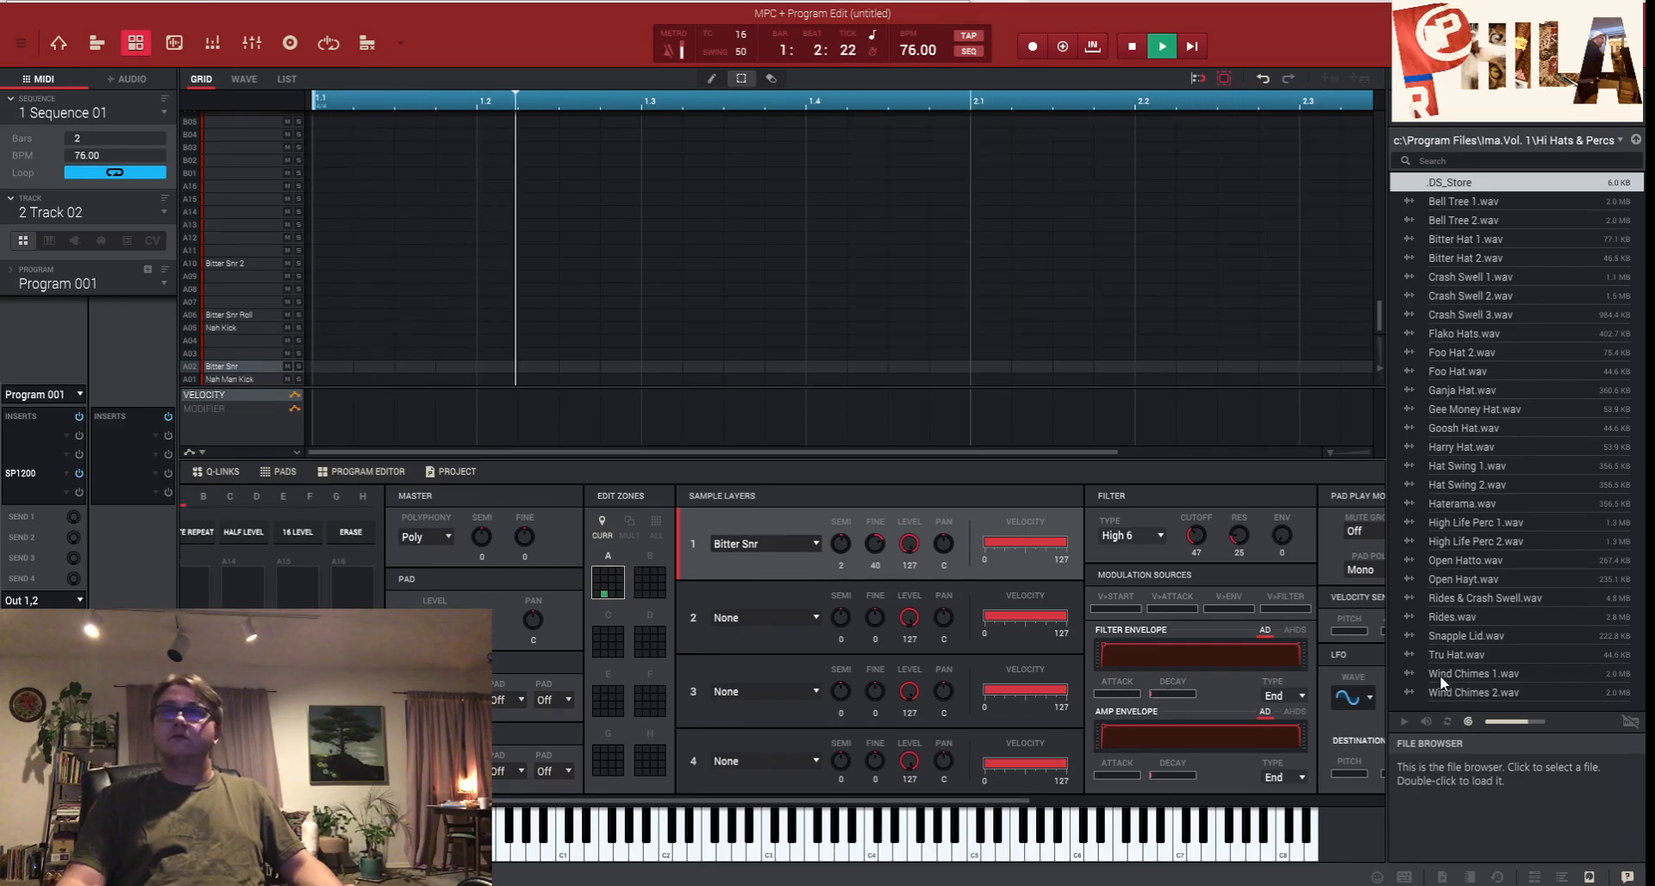
left_click_drag(946, 803, 1182, 775)
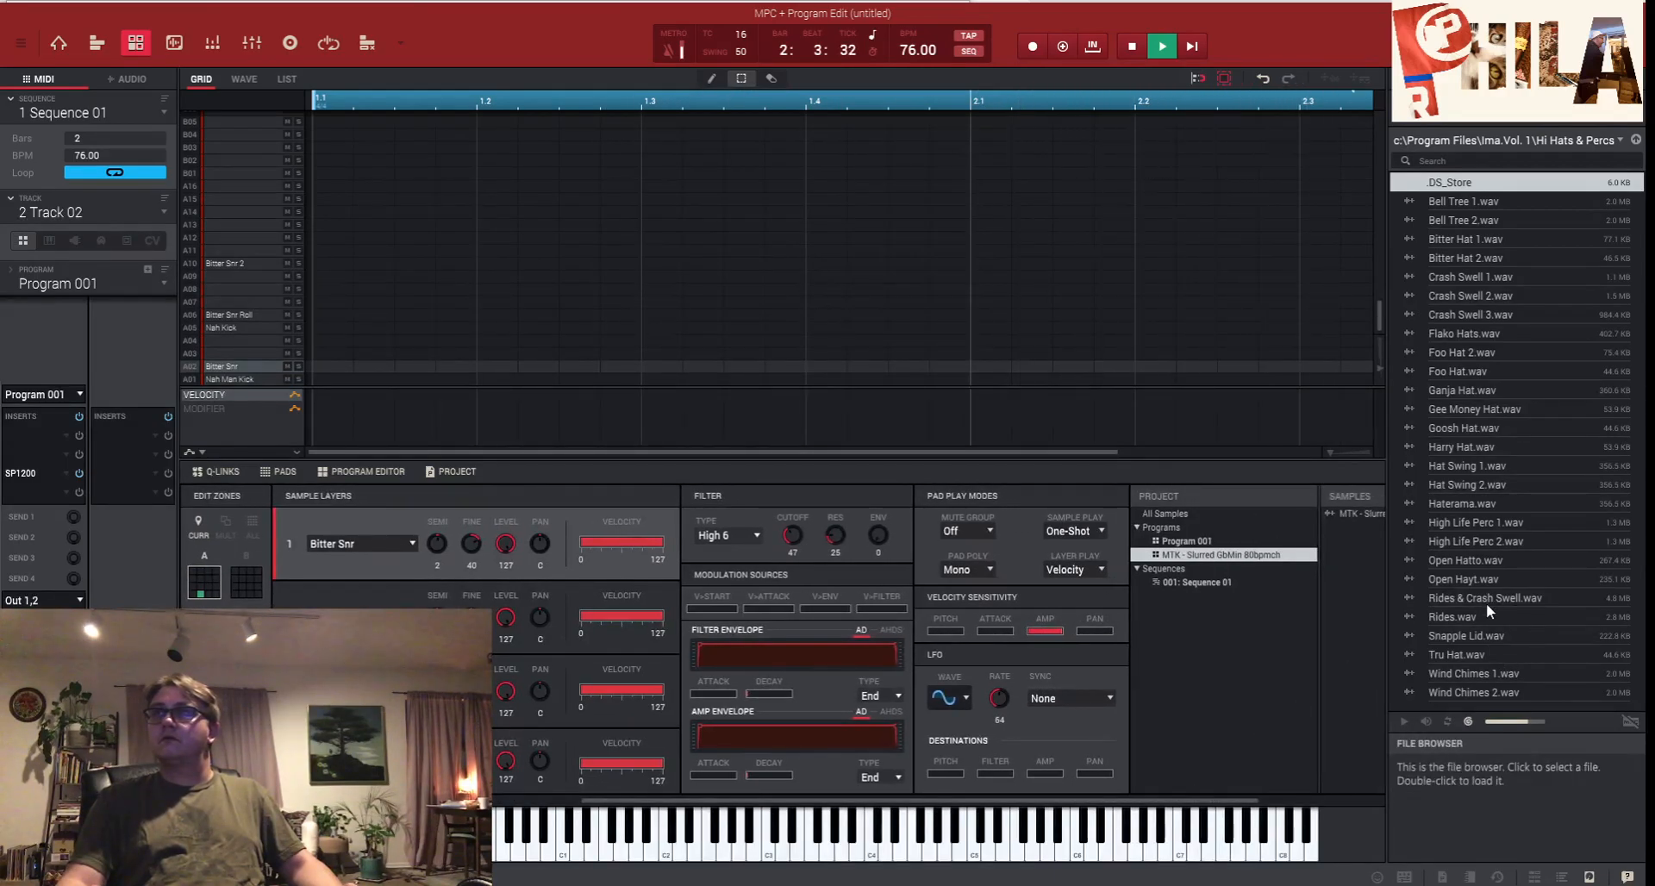
left_click_drag(1474, 678, 1339, 638)
left_click_drag(1512, 690, 1348, 686)
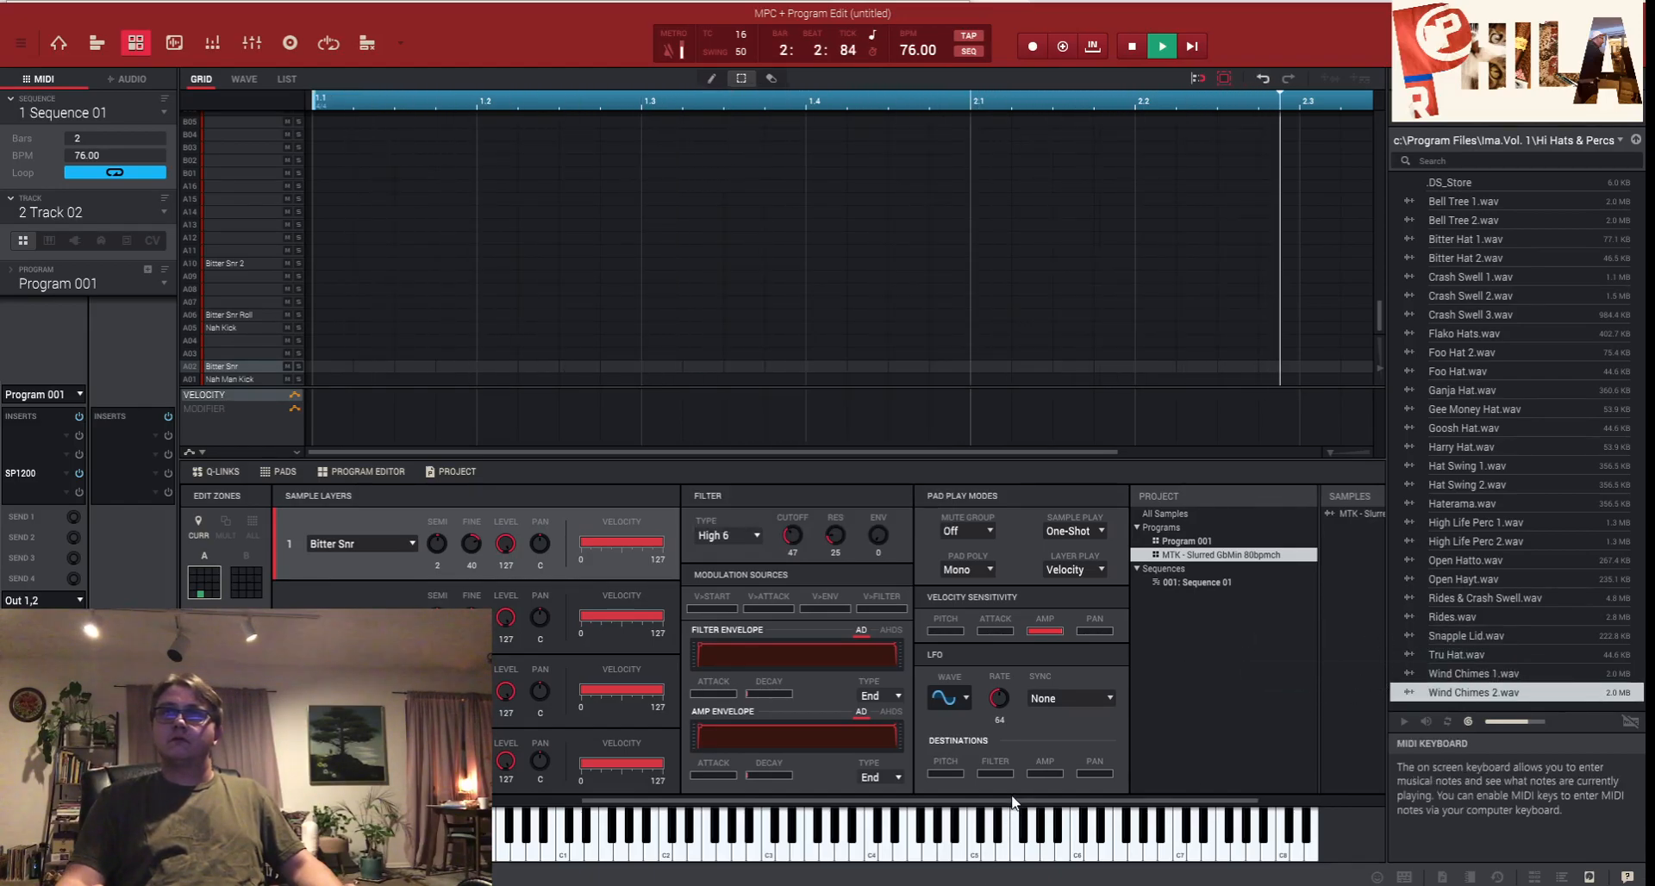
left_click_drag(891, 801, 494, 786)
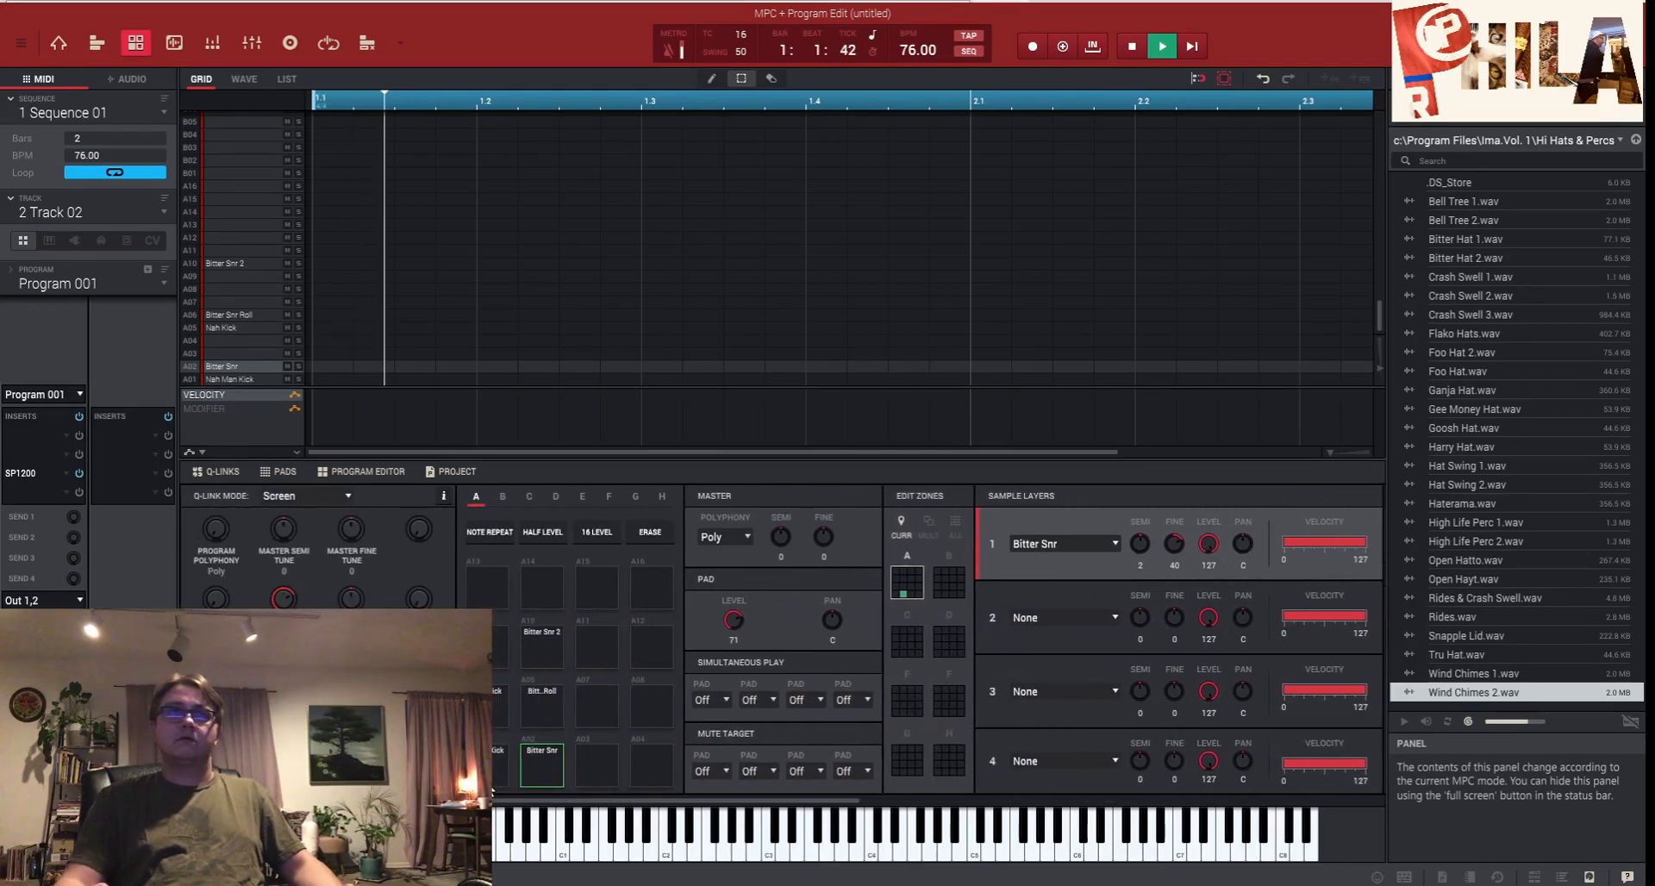
- Set Nah Man Kick's second sample layer on pad A01 to Wind Chimes 1
left_click(499, 767)
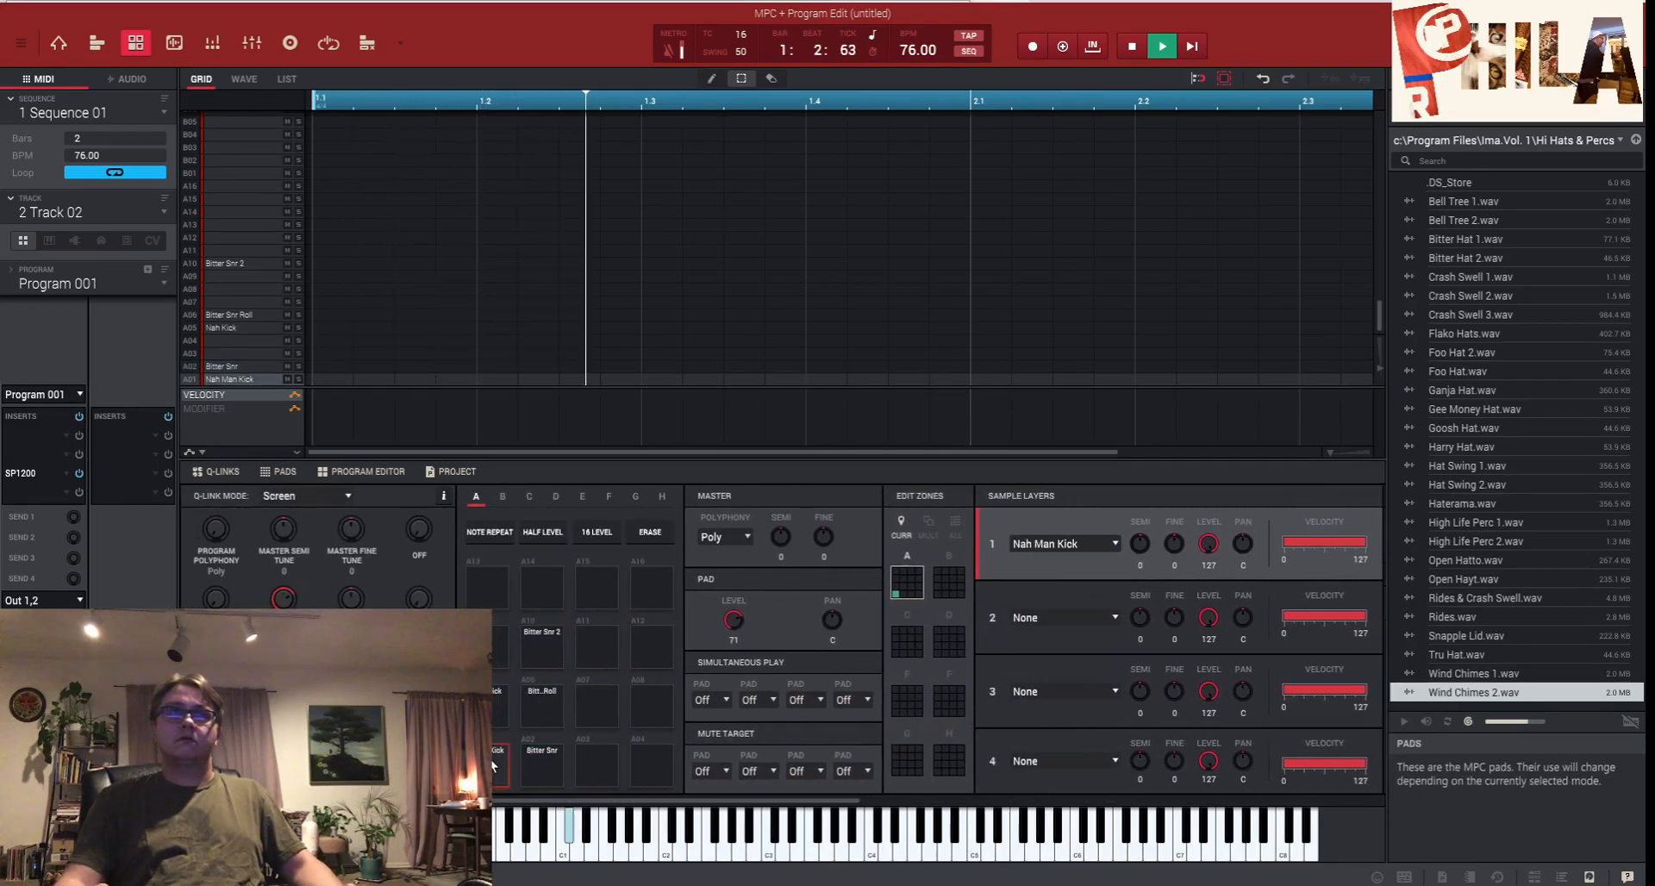
left_click(1072, 617)
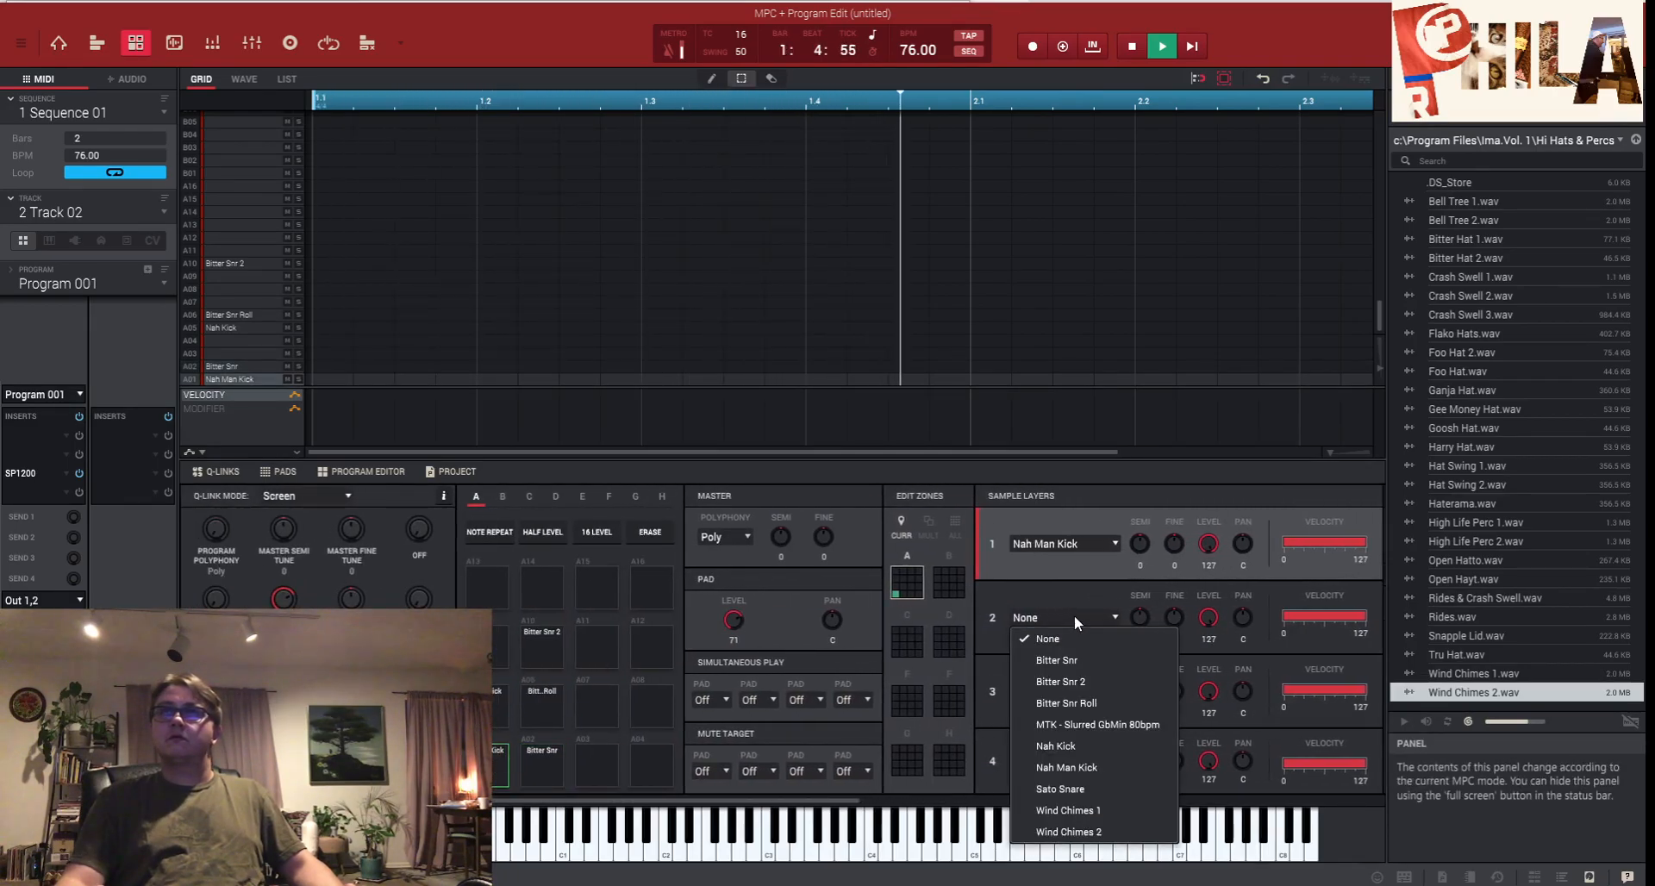
left_click(1099, 815)
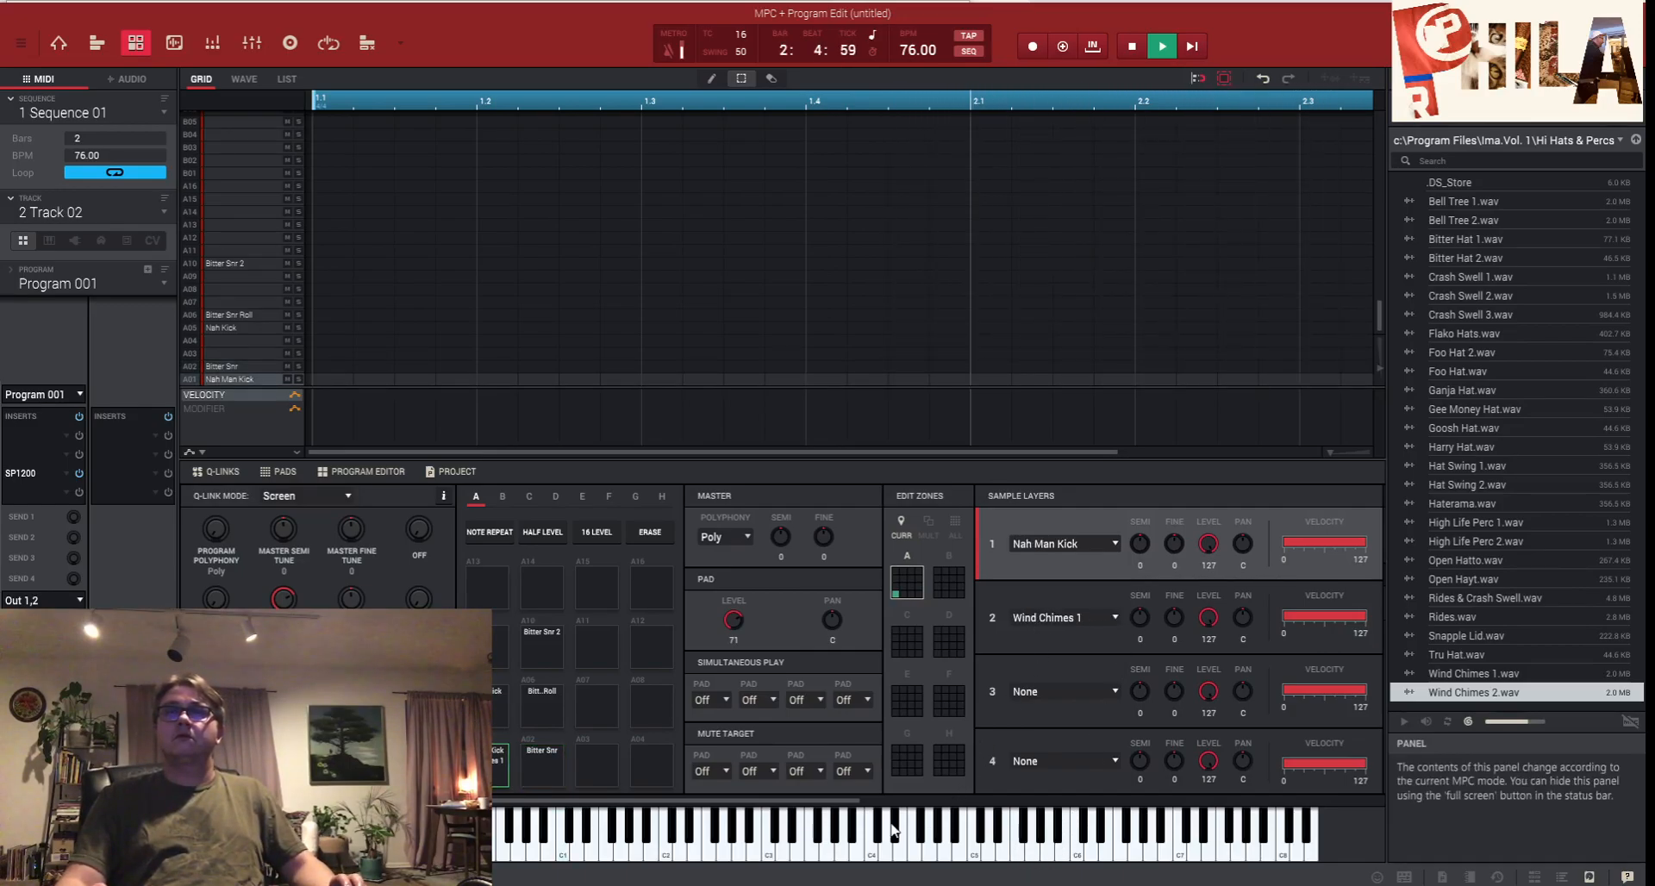
left_click_drag(835, 802, 1160, 803)
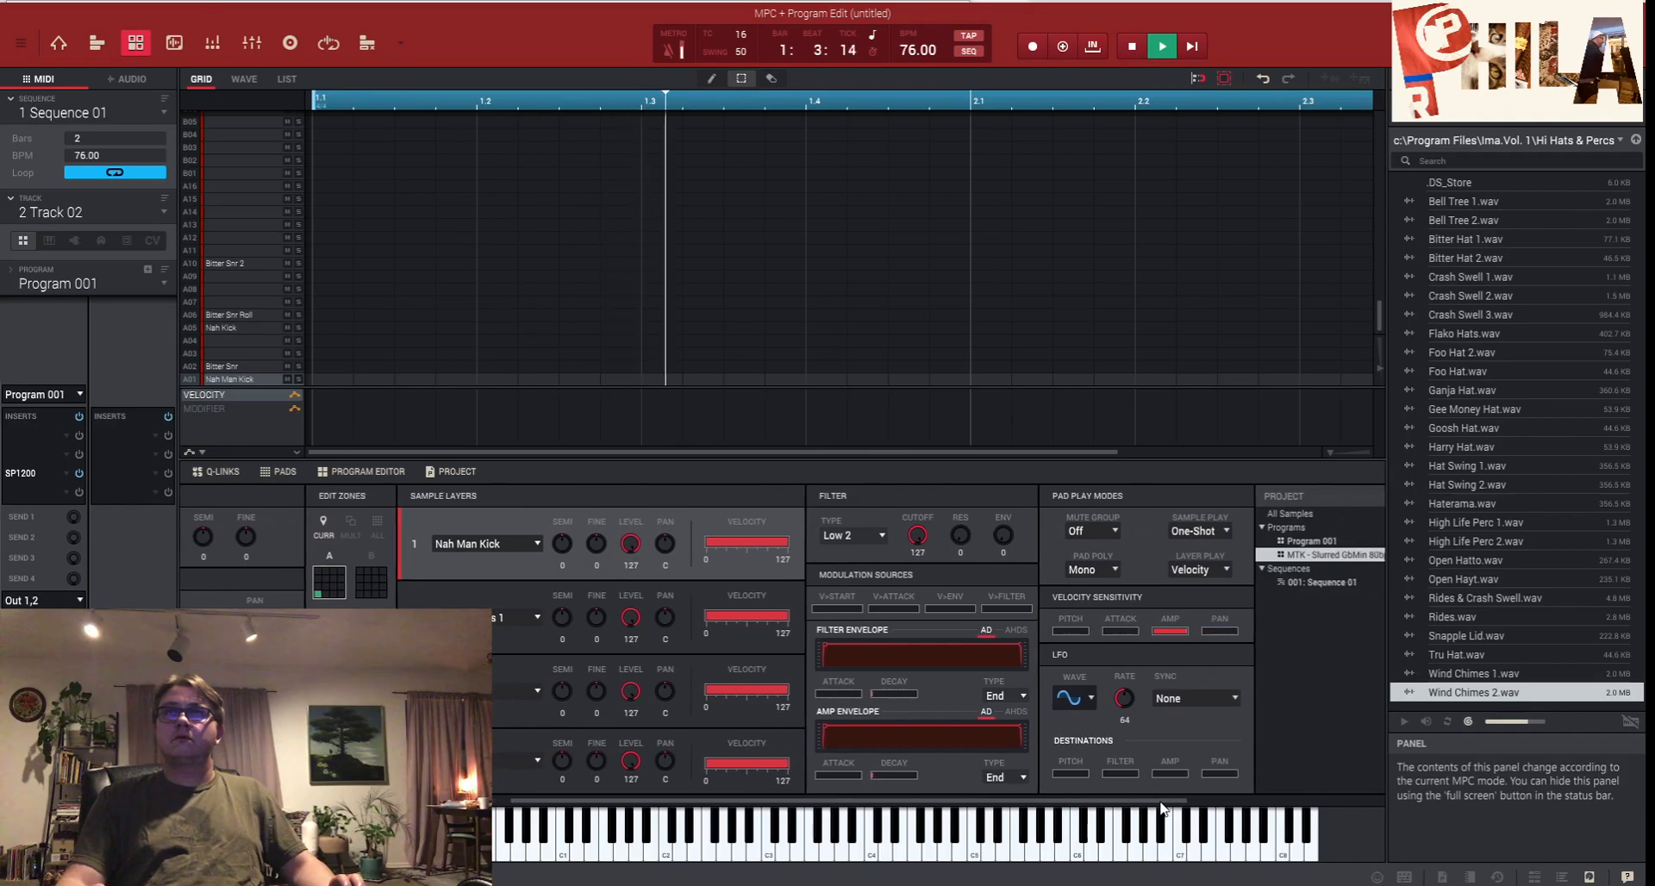
- Put Nah Man Kick (A01) and Nah Kick (A05) in mute group 2
left_click(1110, 530)
mouse_move(1121, 574)
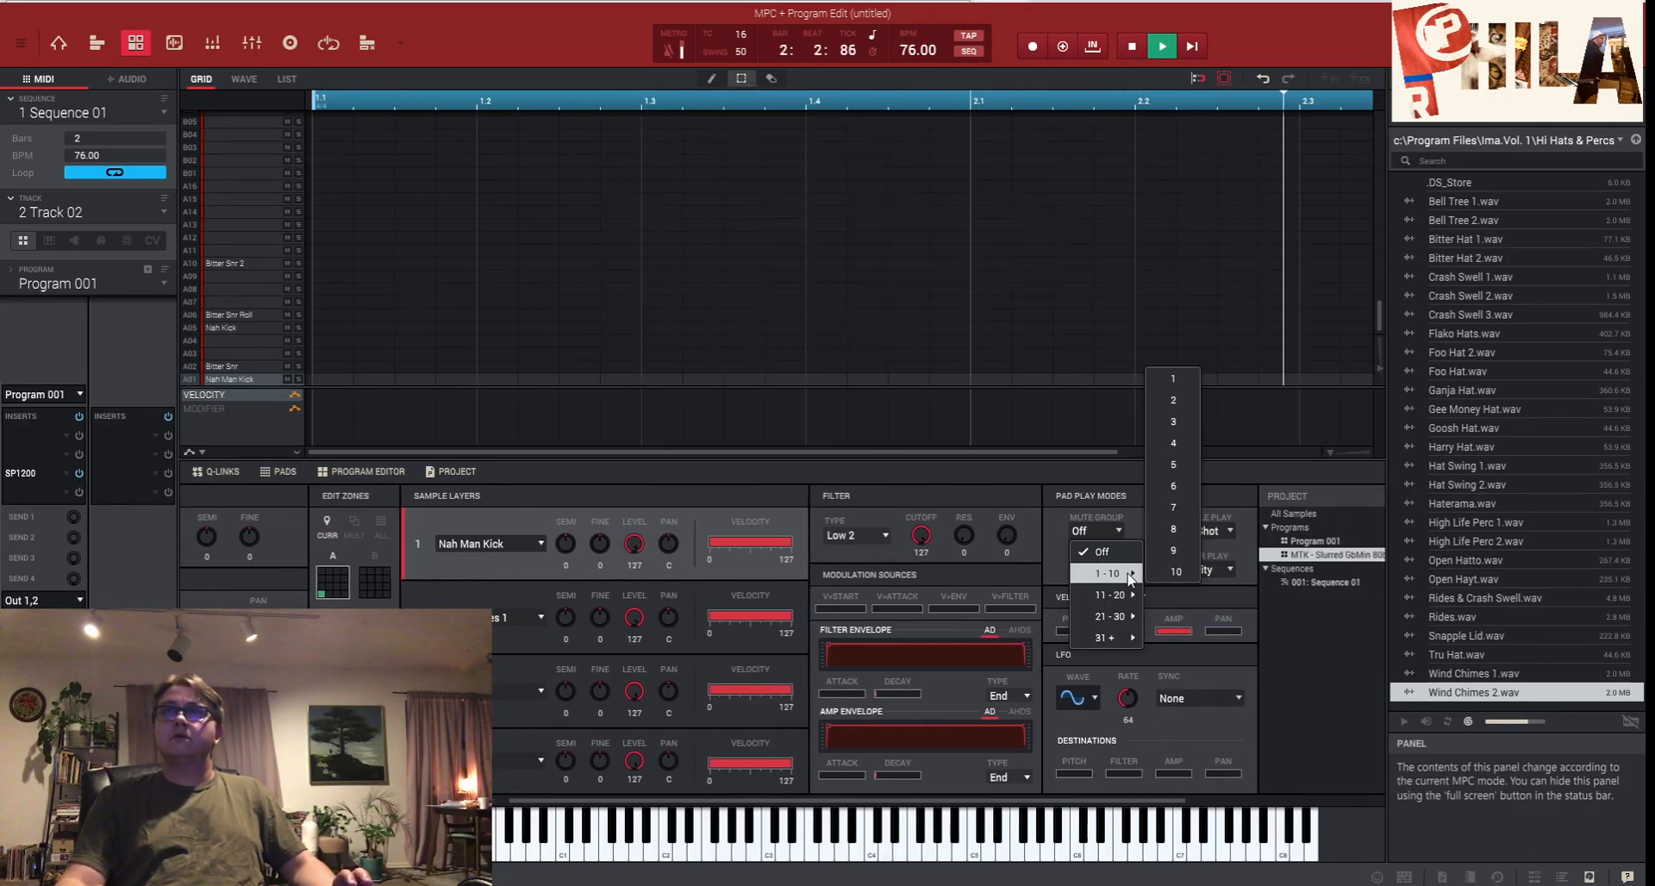
left_click(1174, 400)
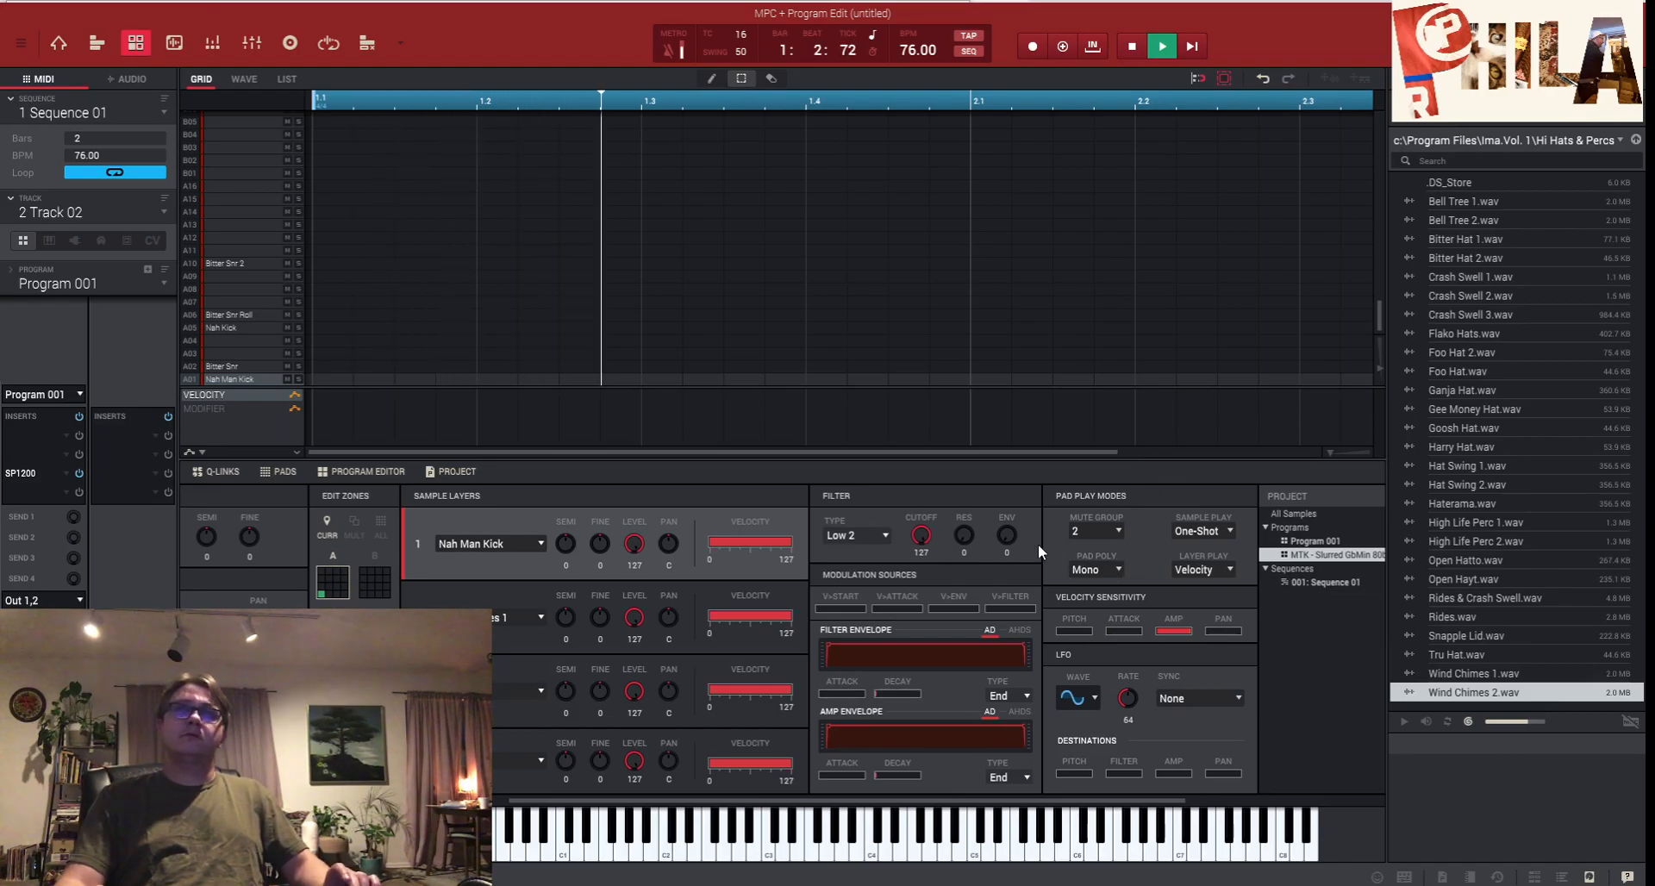
left_click(323, 588)
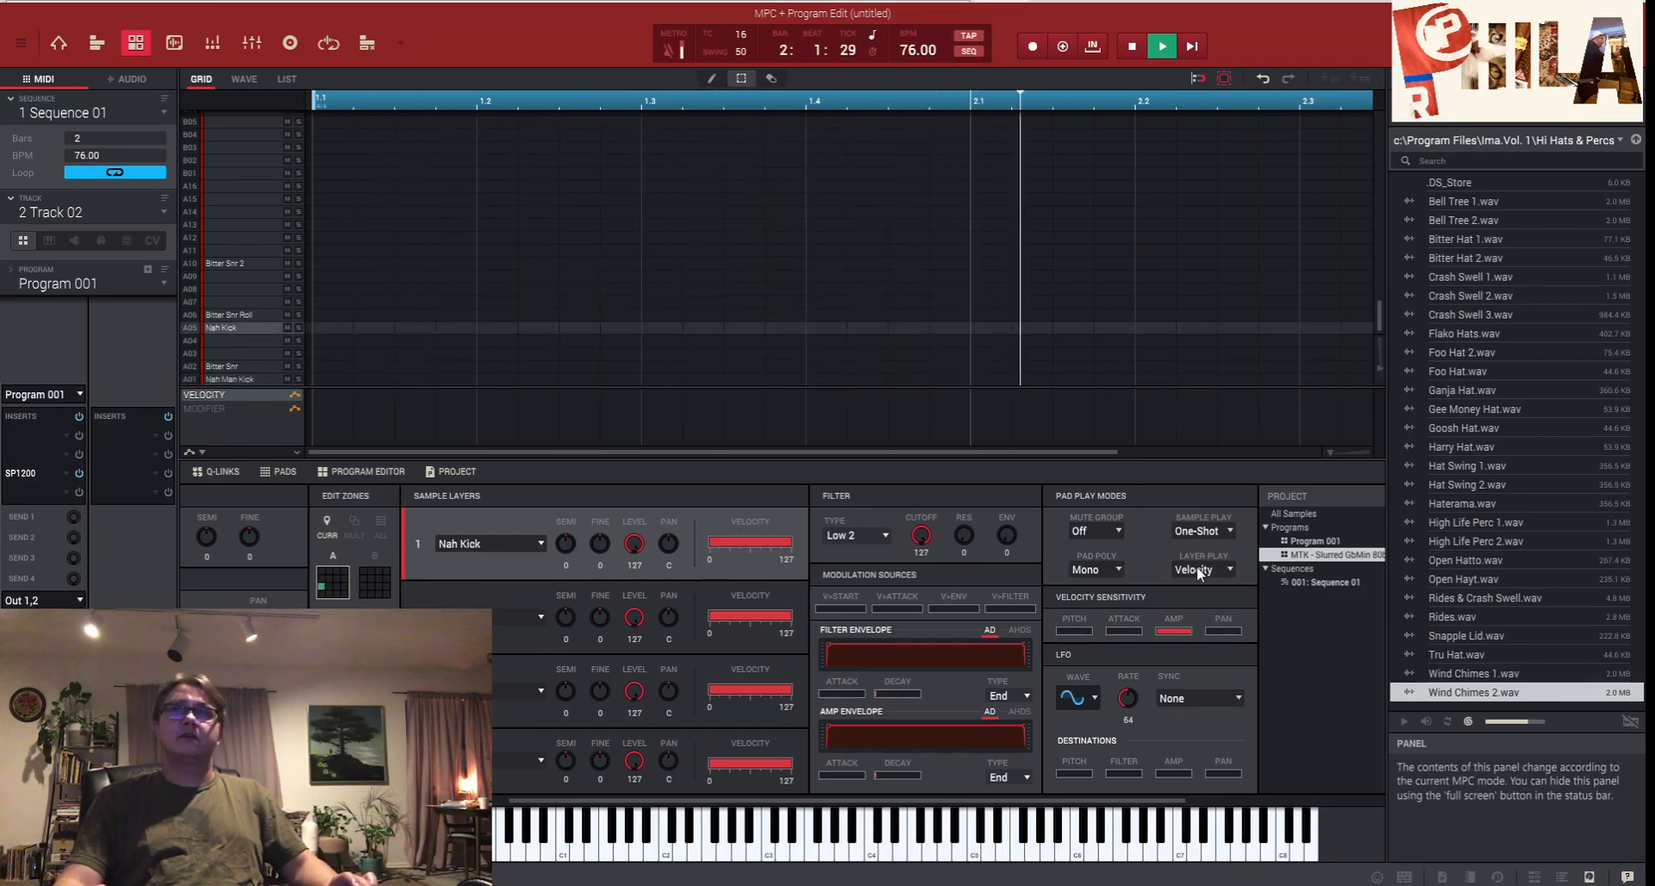
left_click(1107, 530)
mouse_move(1118, 573)
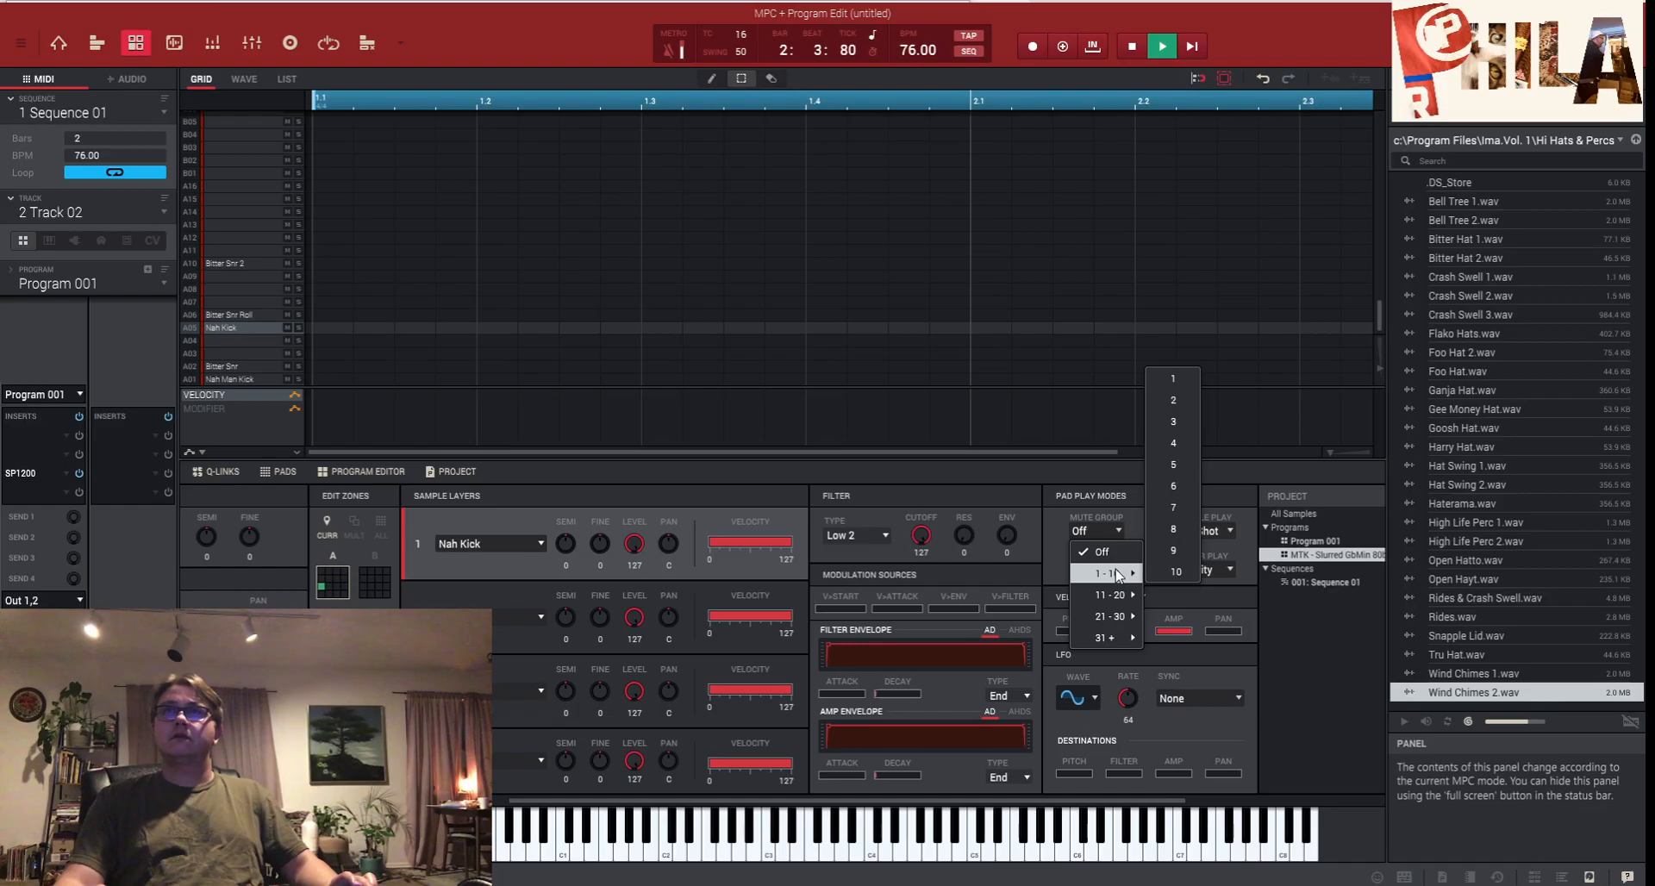
left_click(1173, 402)
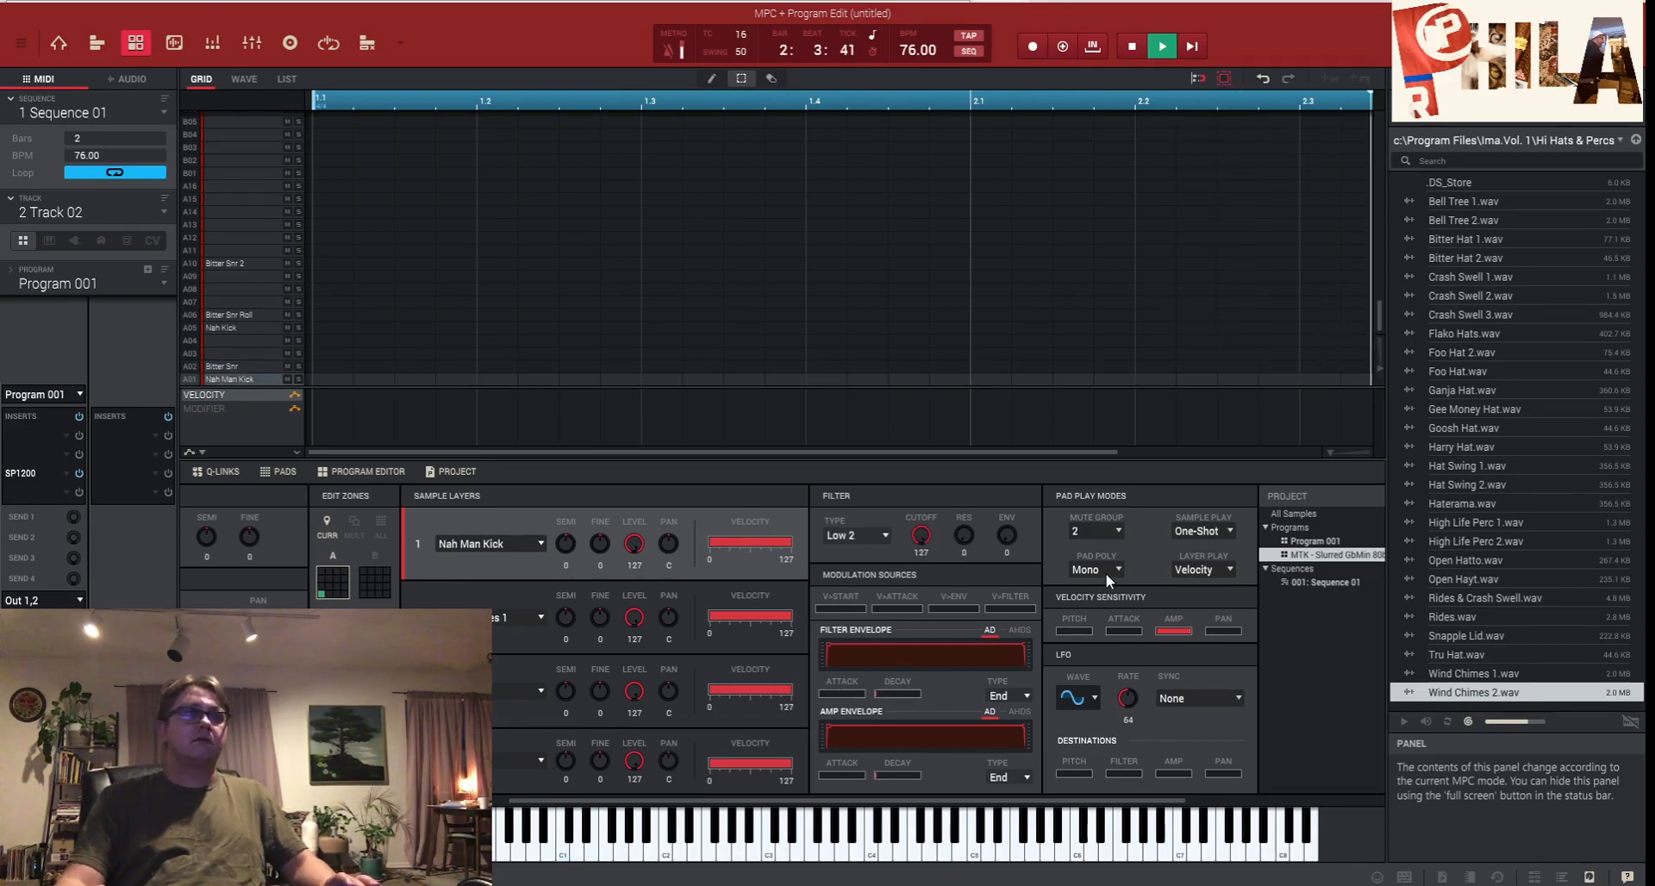
- Set the kick pad's second sample layer to Wind Chimes 1
left_click_drag(647, 800, 344, 800)
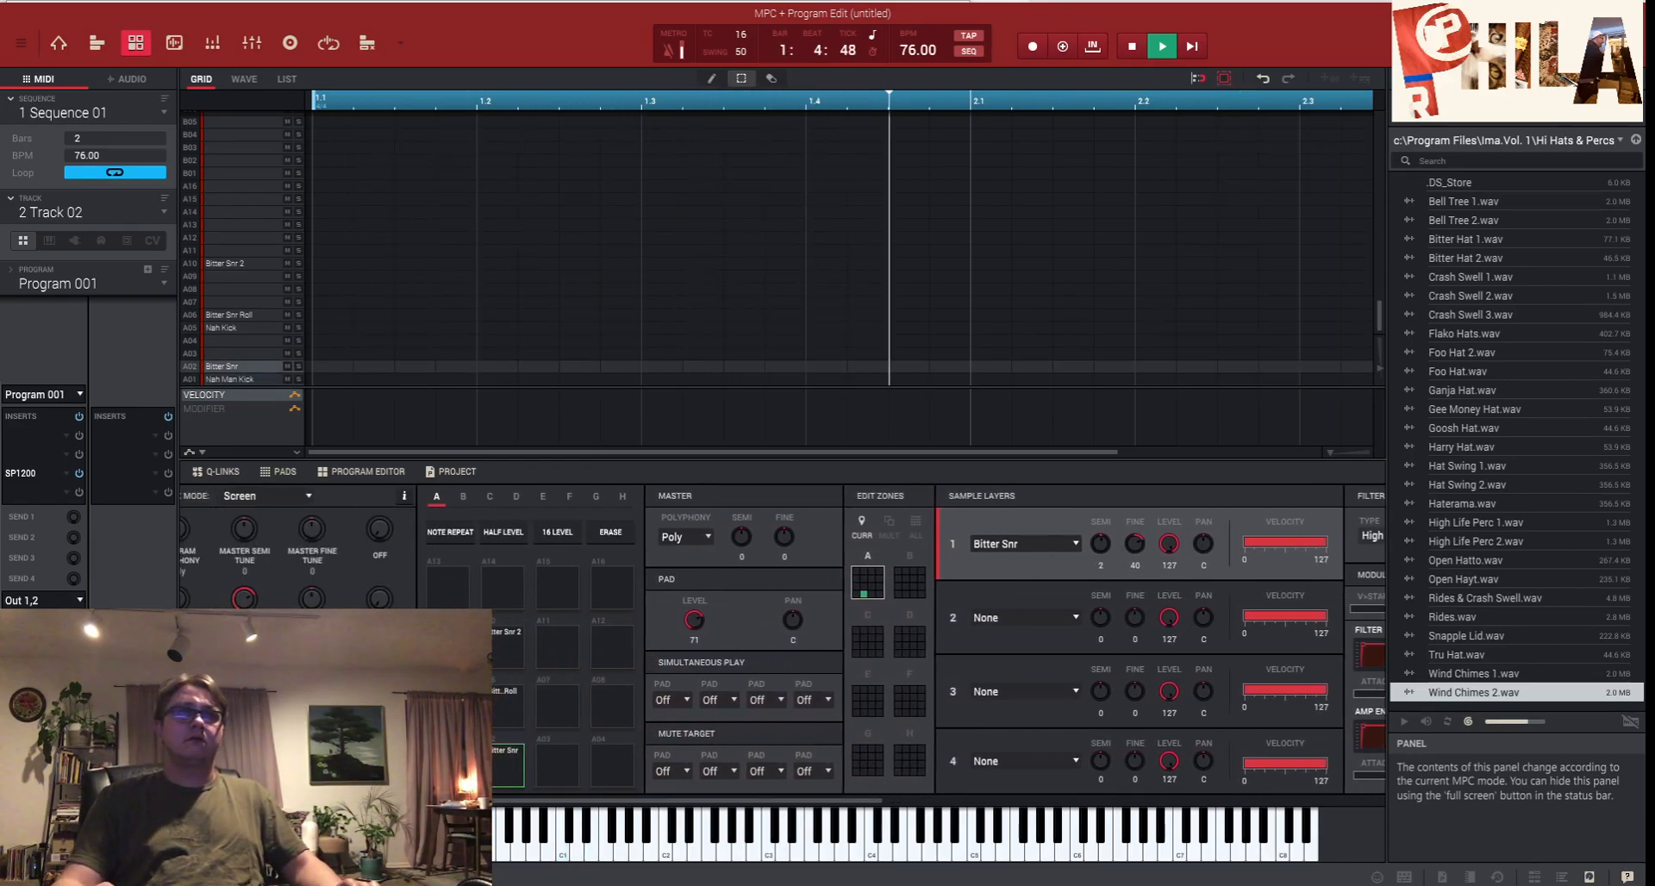
left_click(1044, 617)
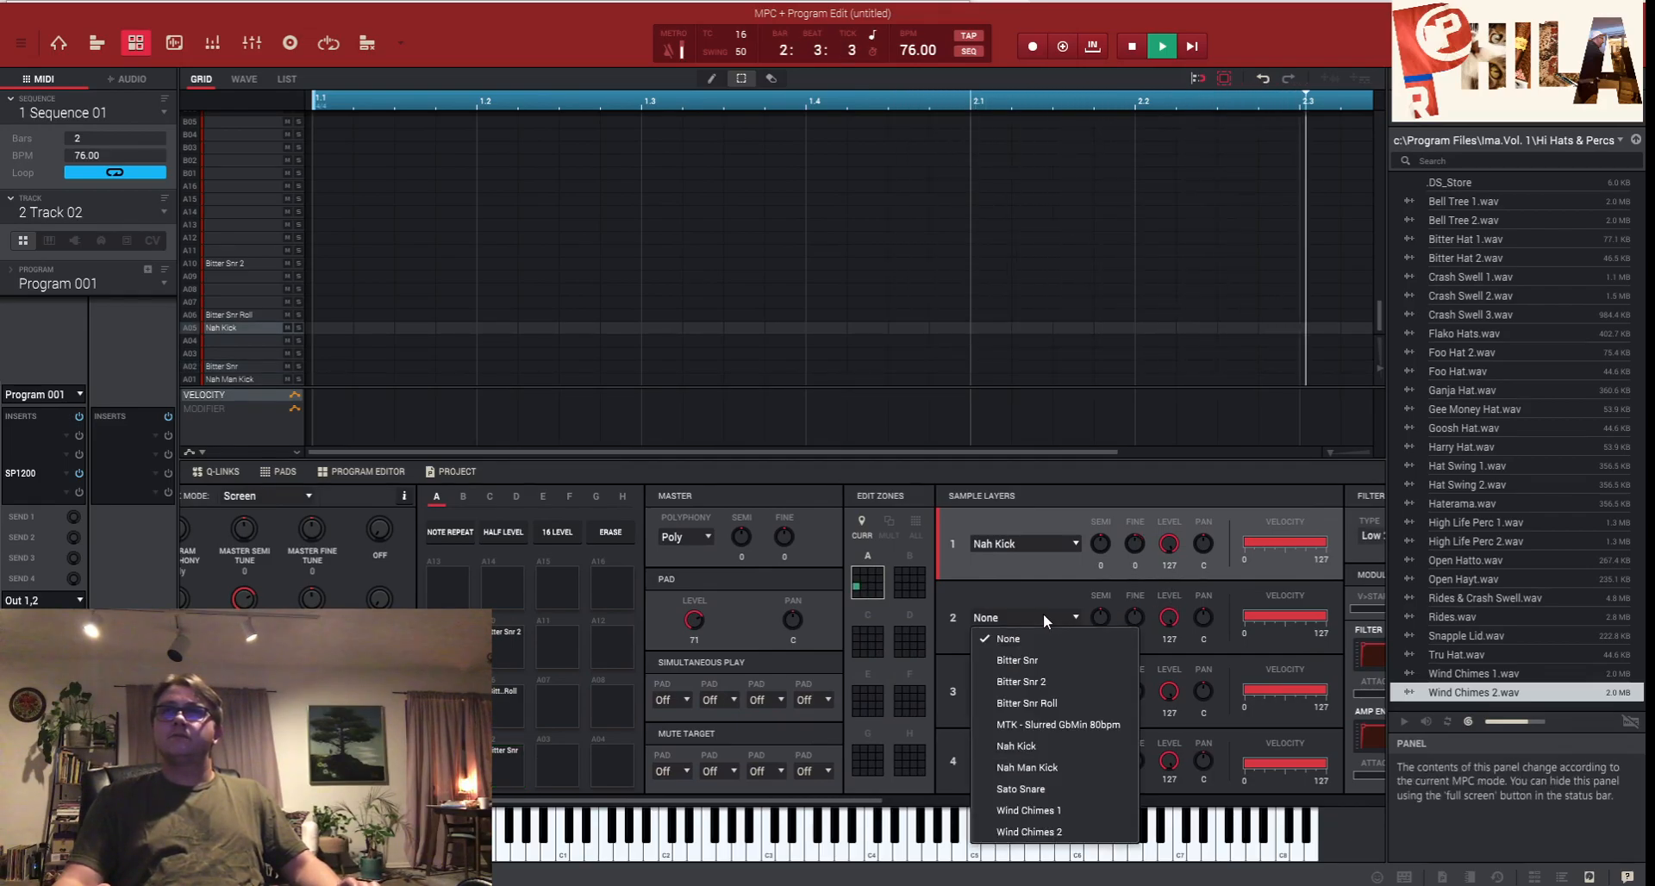
left_click(1054, 814)
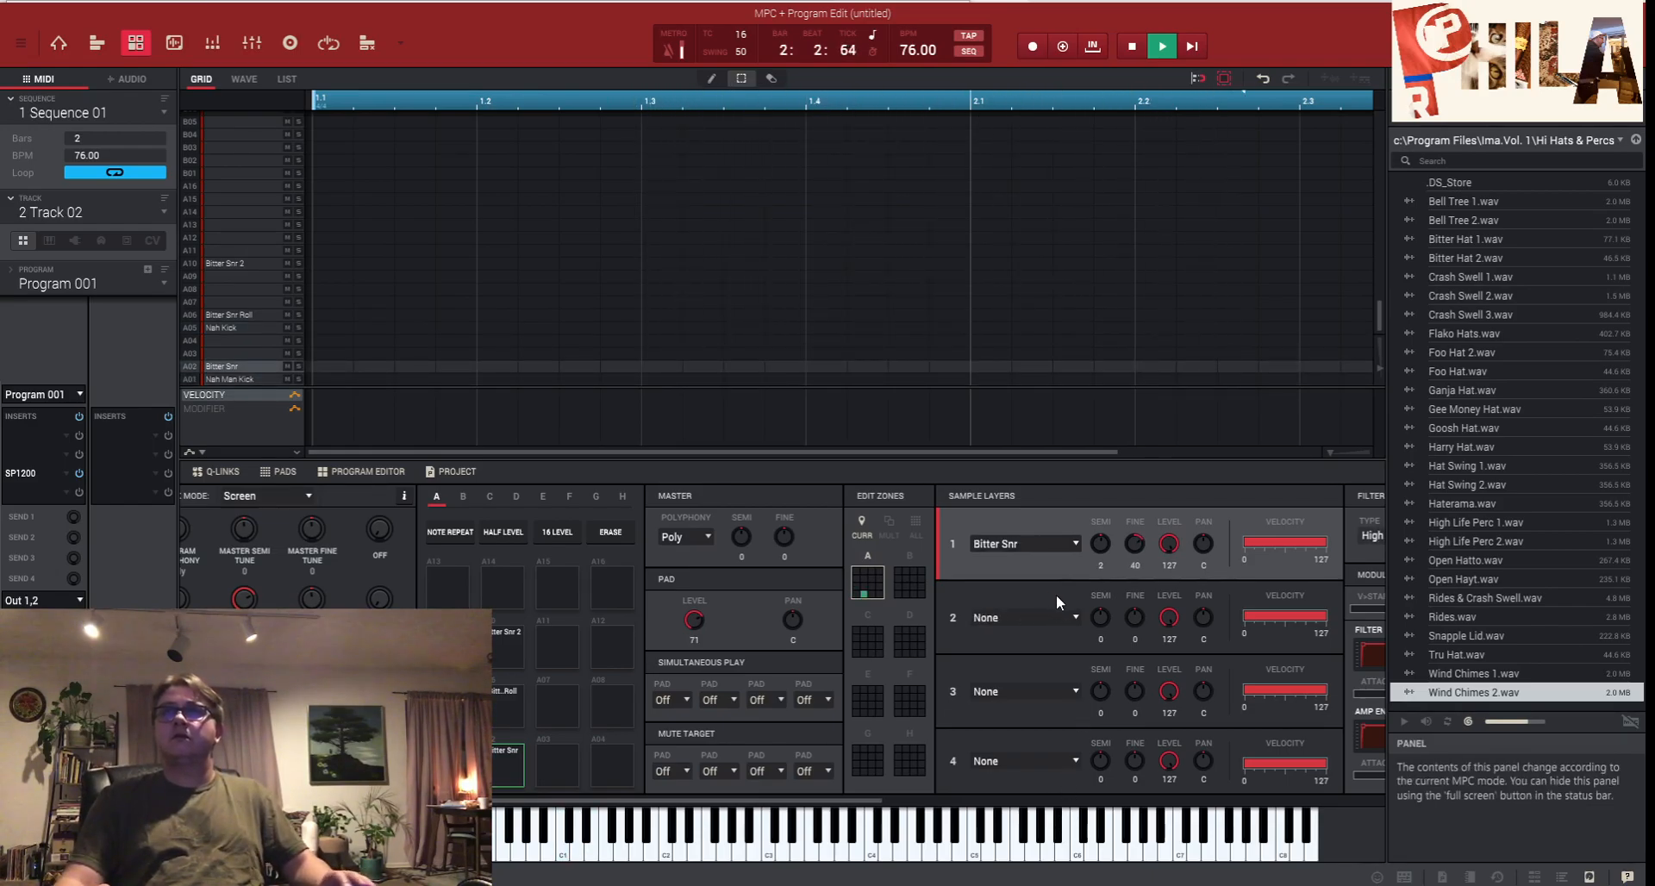
left_click(1064, 618)
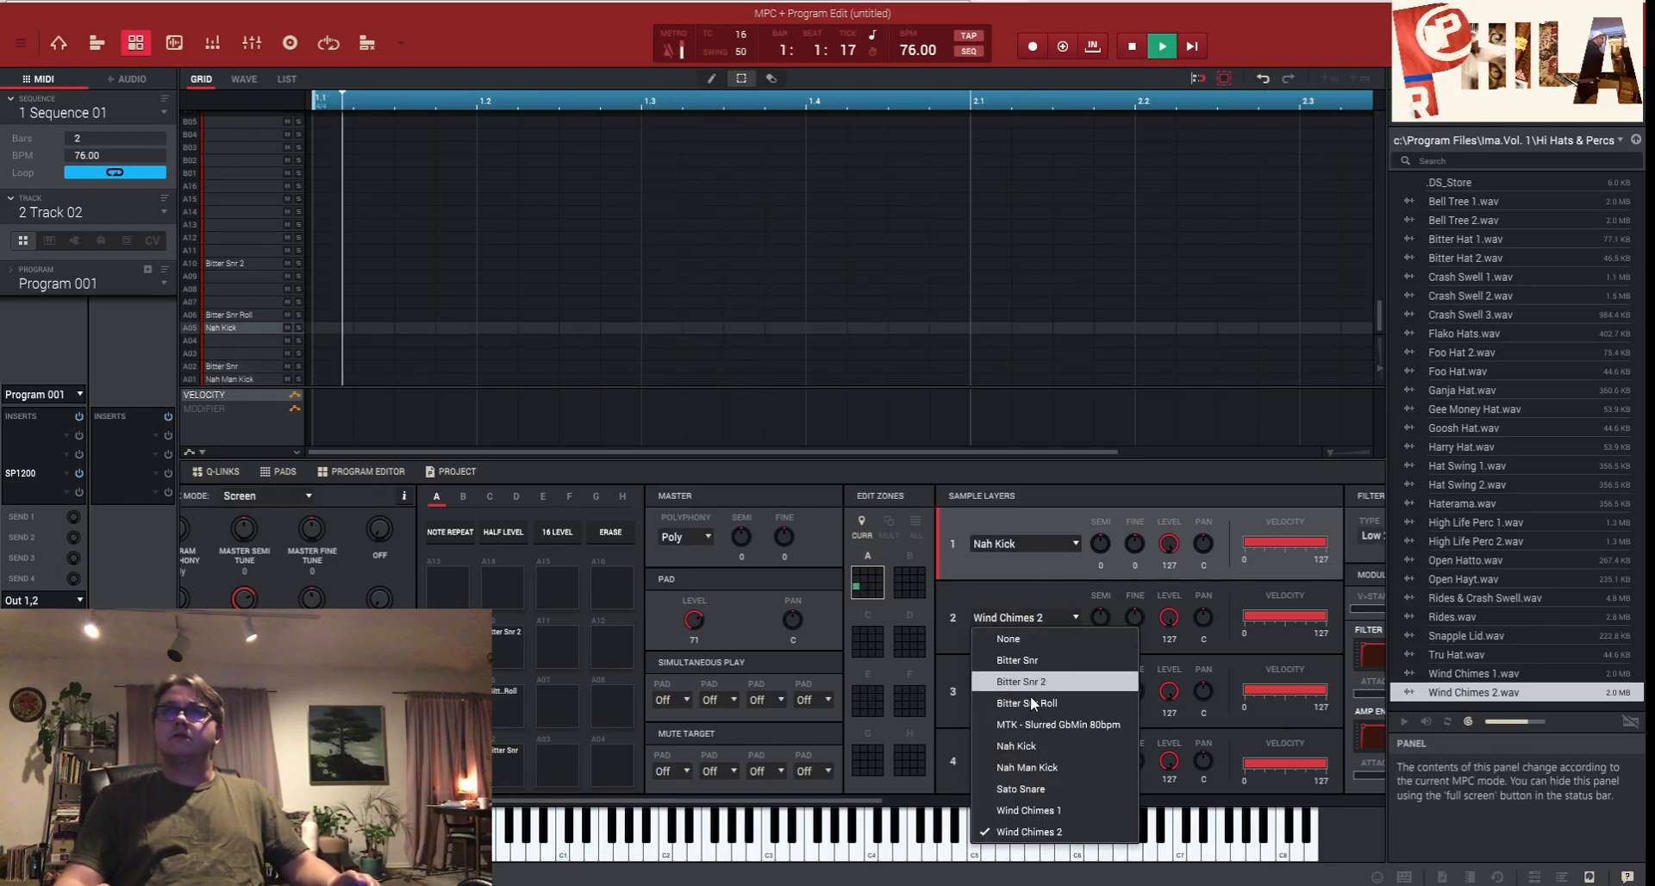
left_click(1053, 811)
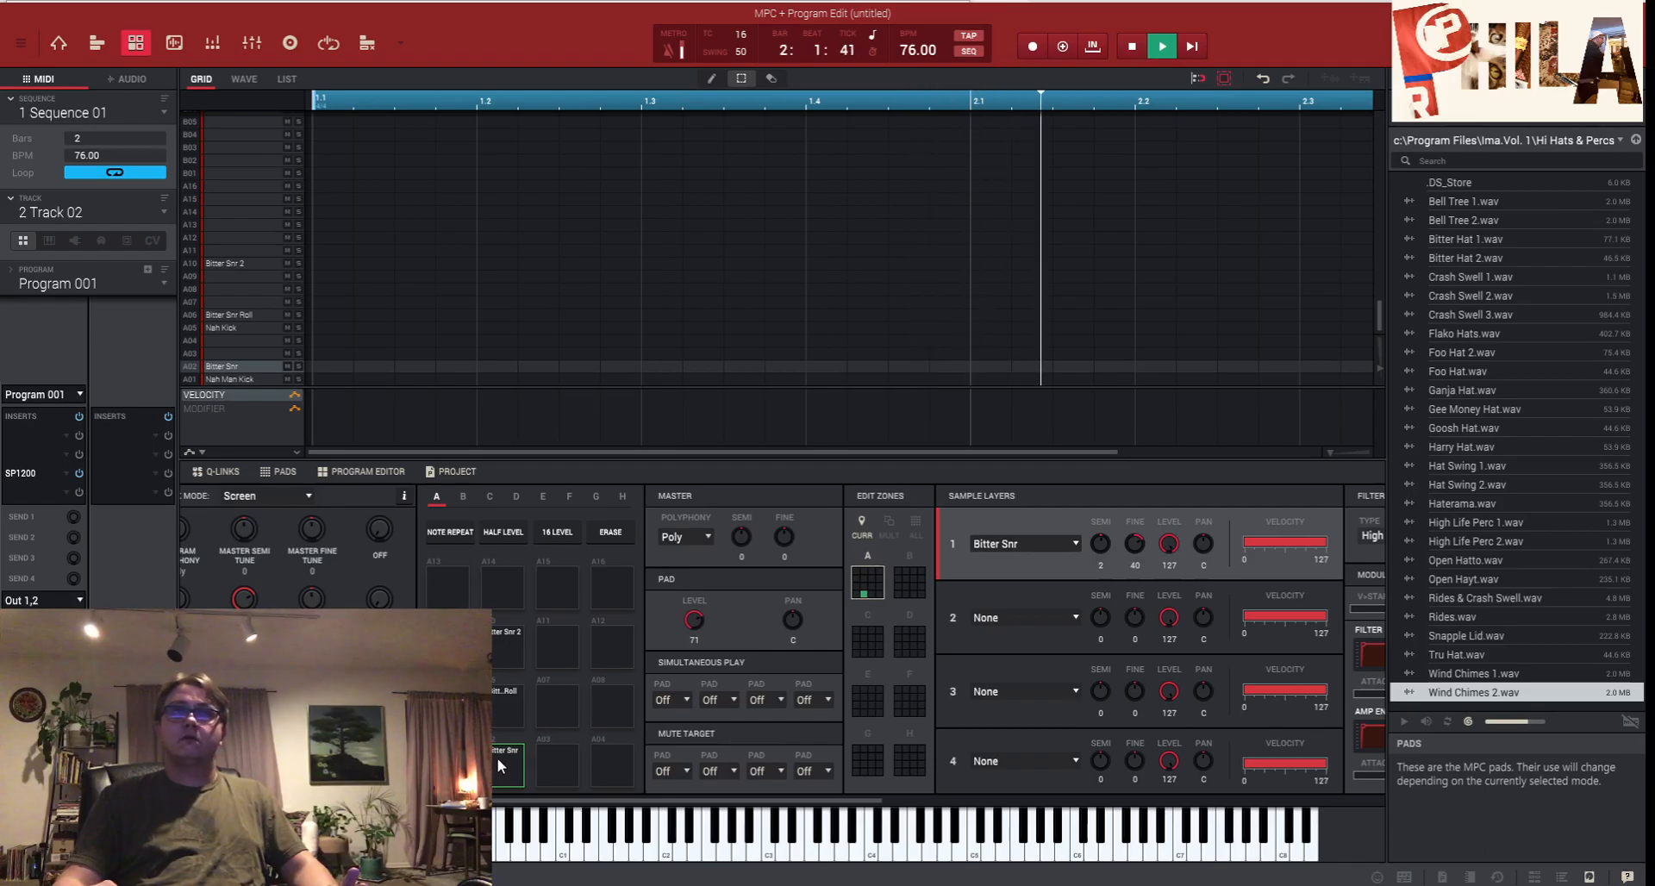
- Try wind chimes and Sato Snare as Bitter Snr's second layer, then remove it
left_click(1069, 614)
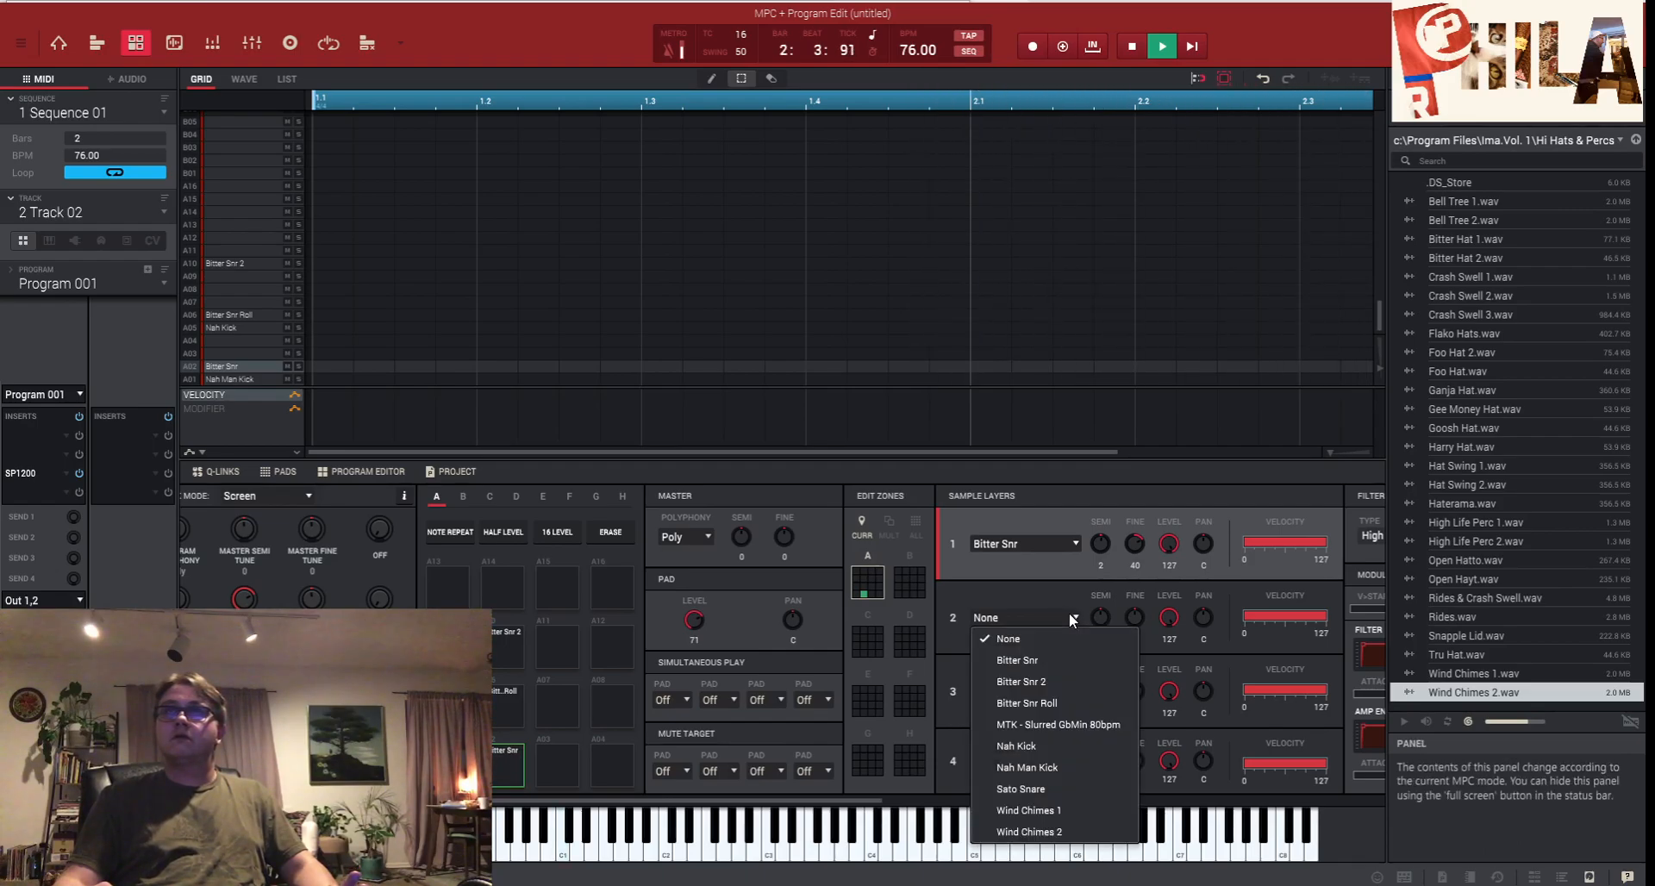
left_click(1066, 811)
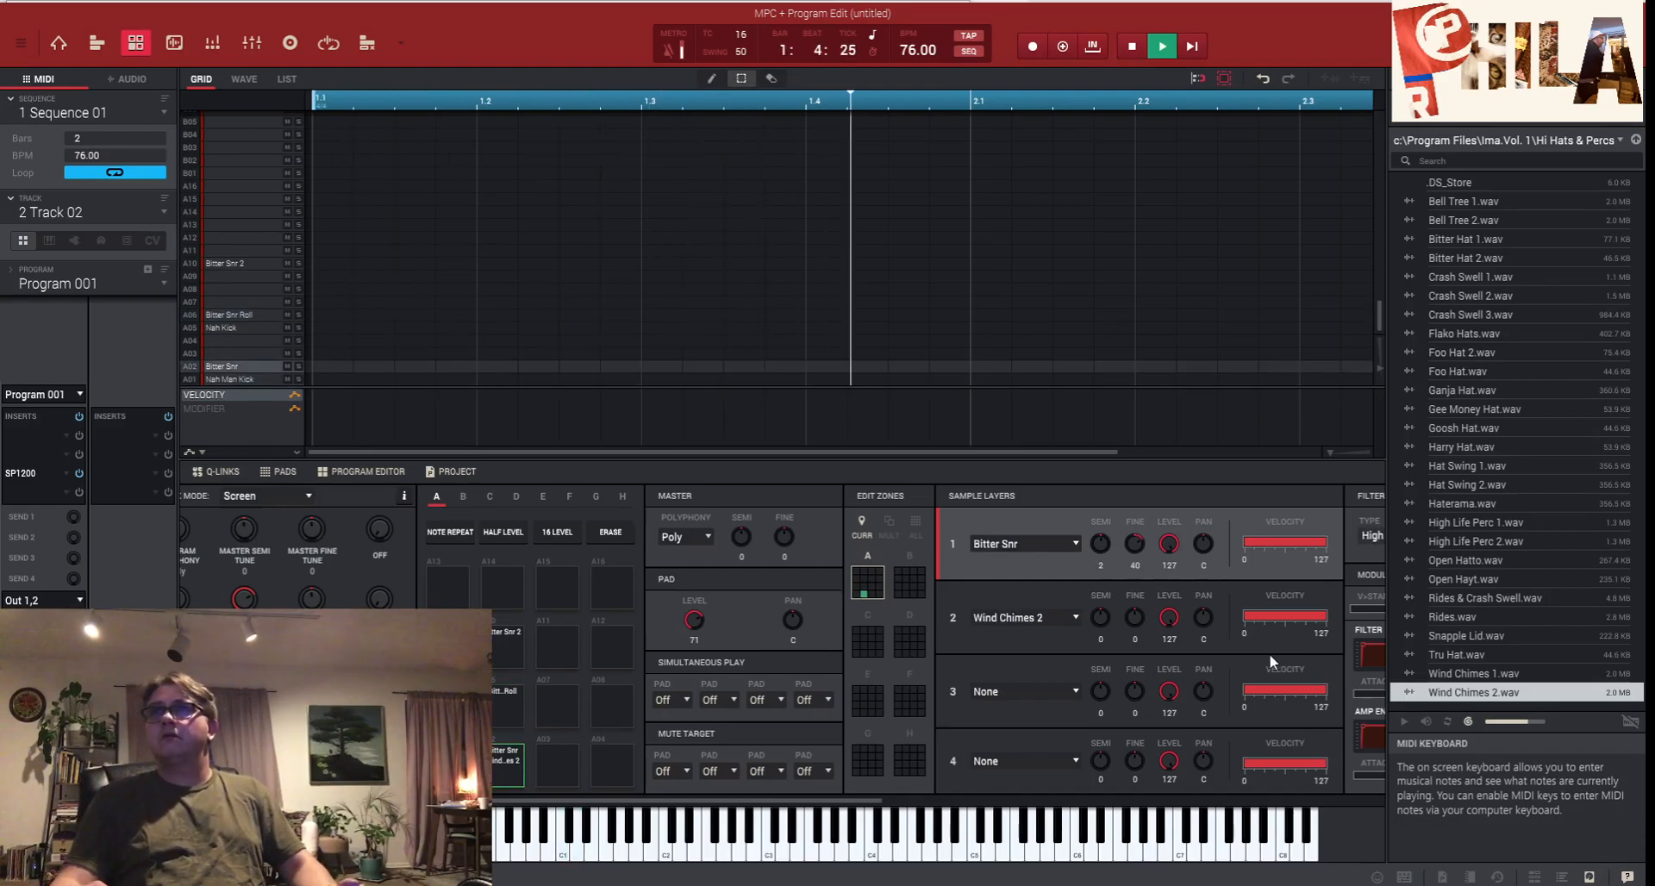
left_click(1066, 618)
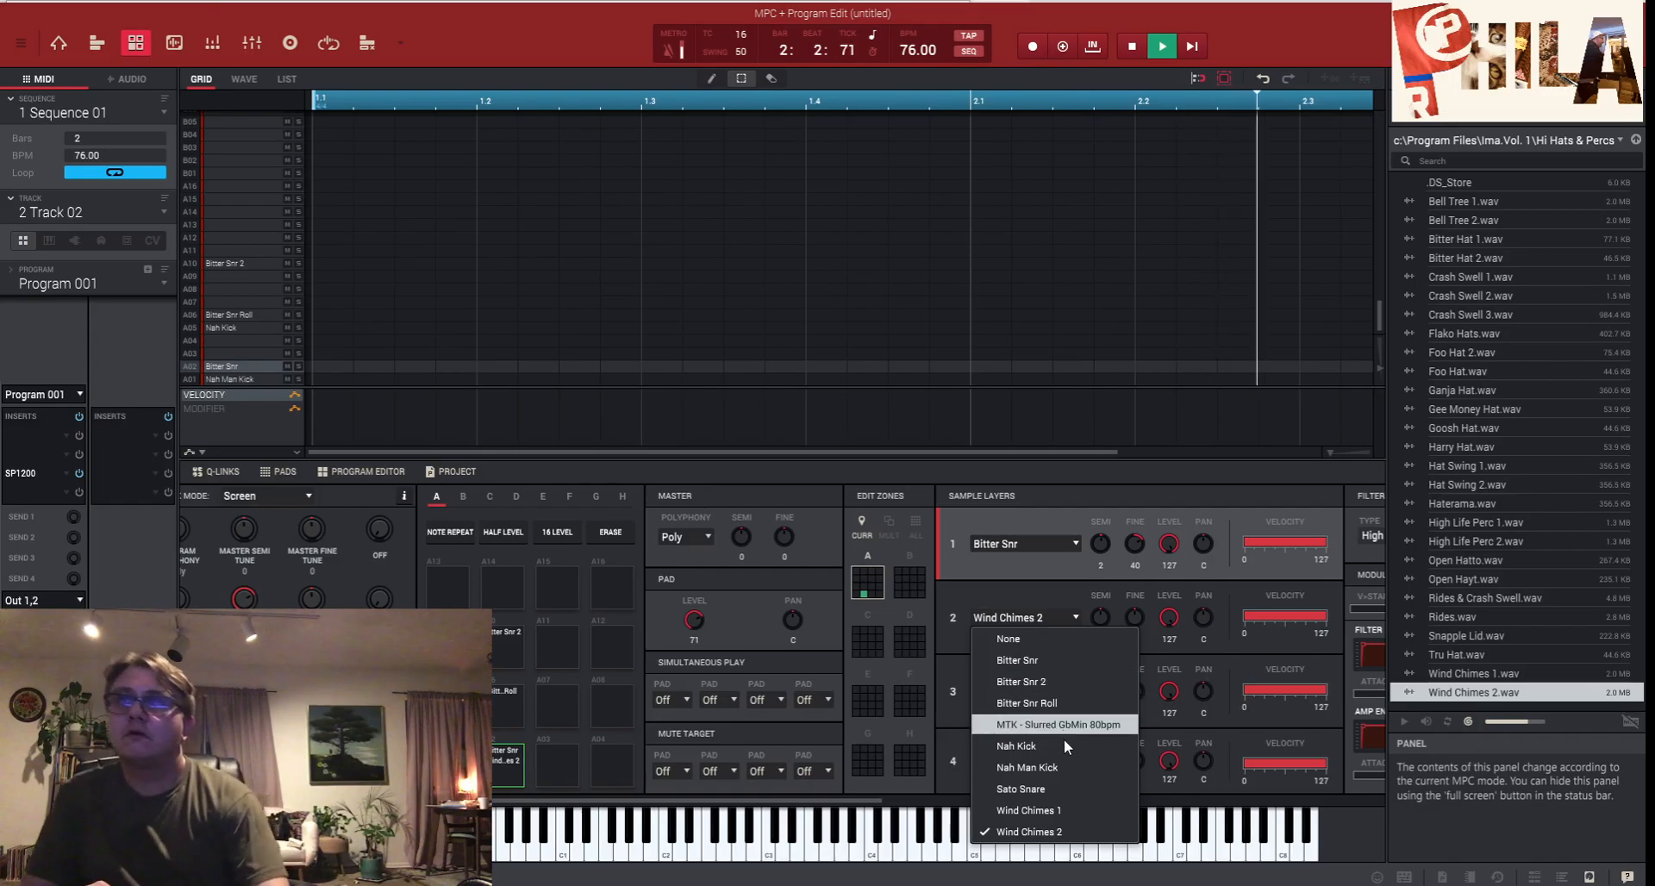
left_click(1060, 785)
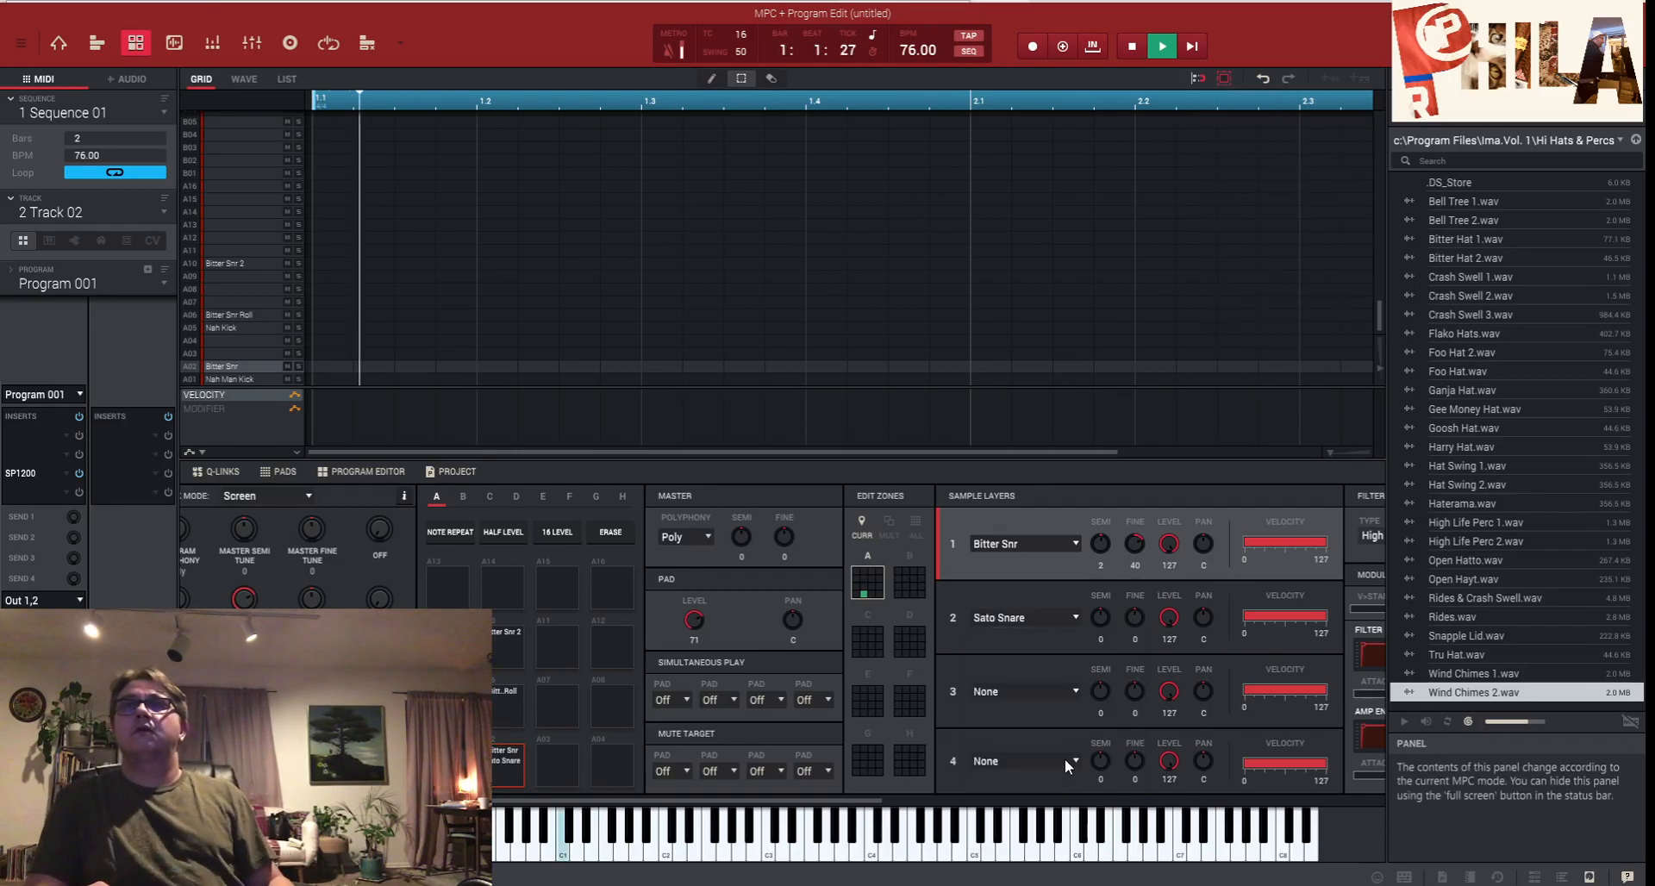
left_click(1068, 619)
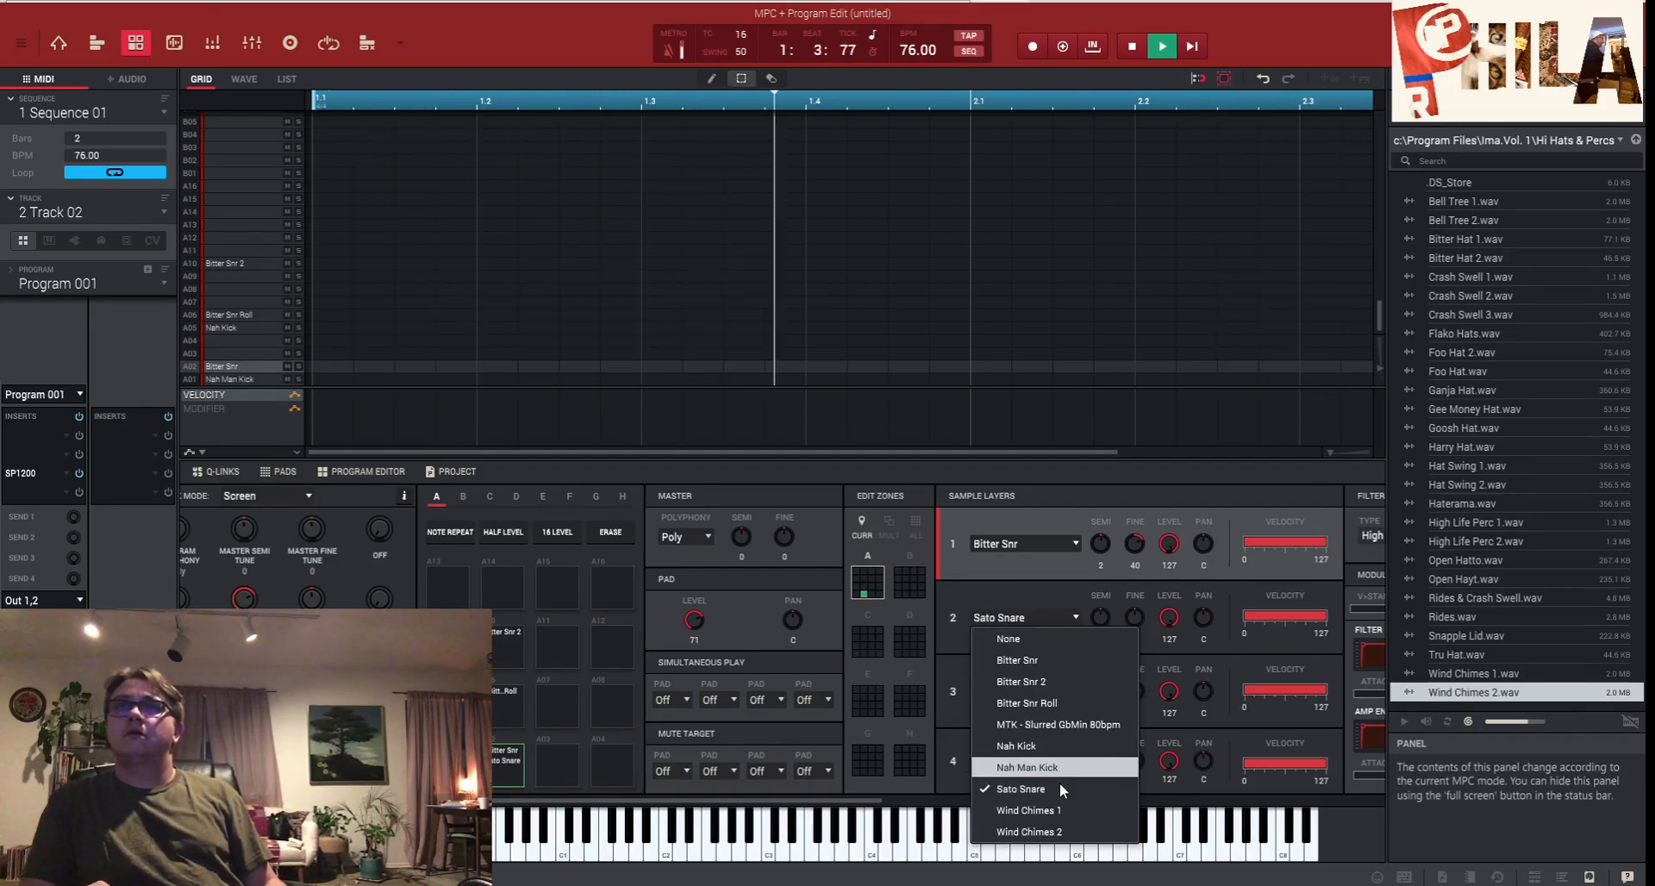
left_click(1057, 638)
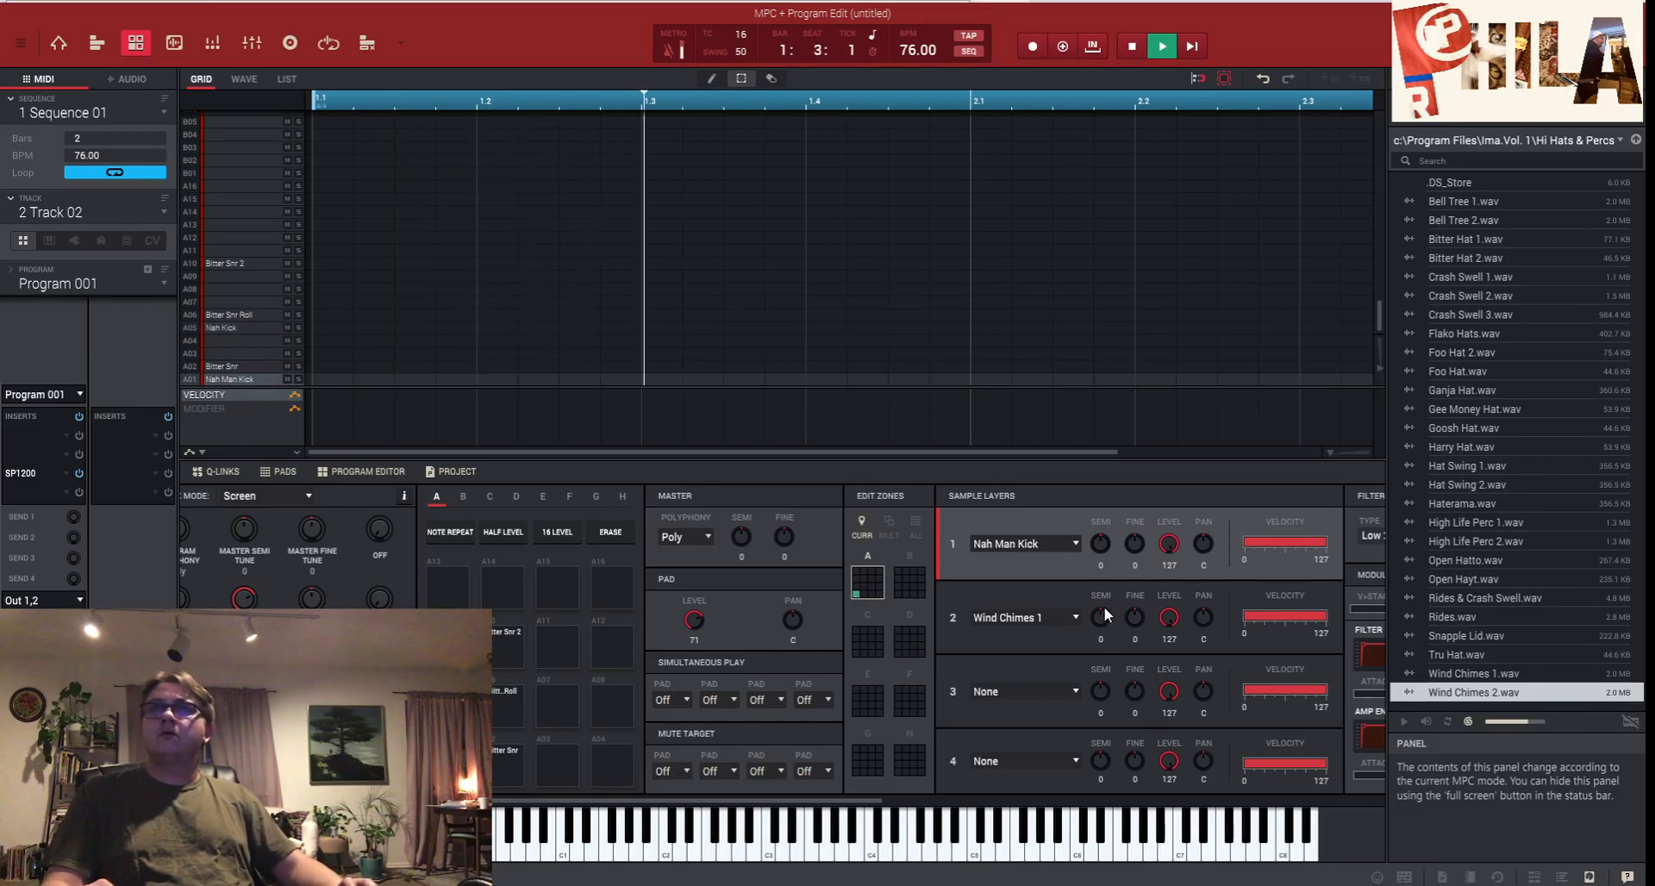
- Load Bitter Hat 2.wav from the File Browser onto pad A03
scroll(1101, 616, "down", 6)
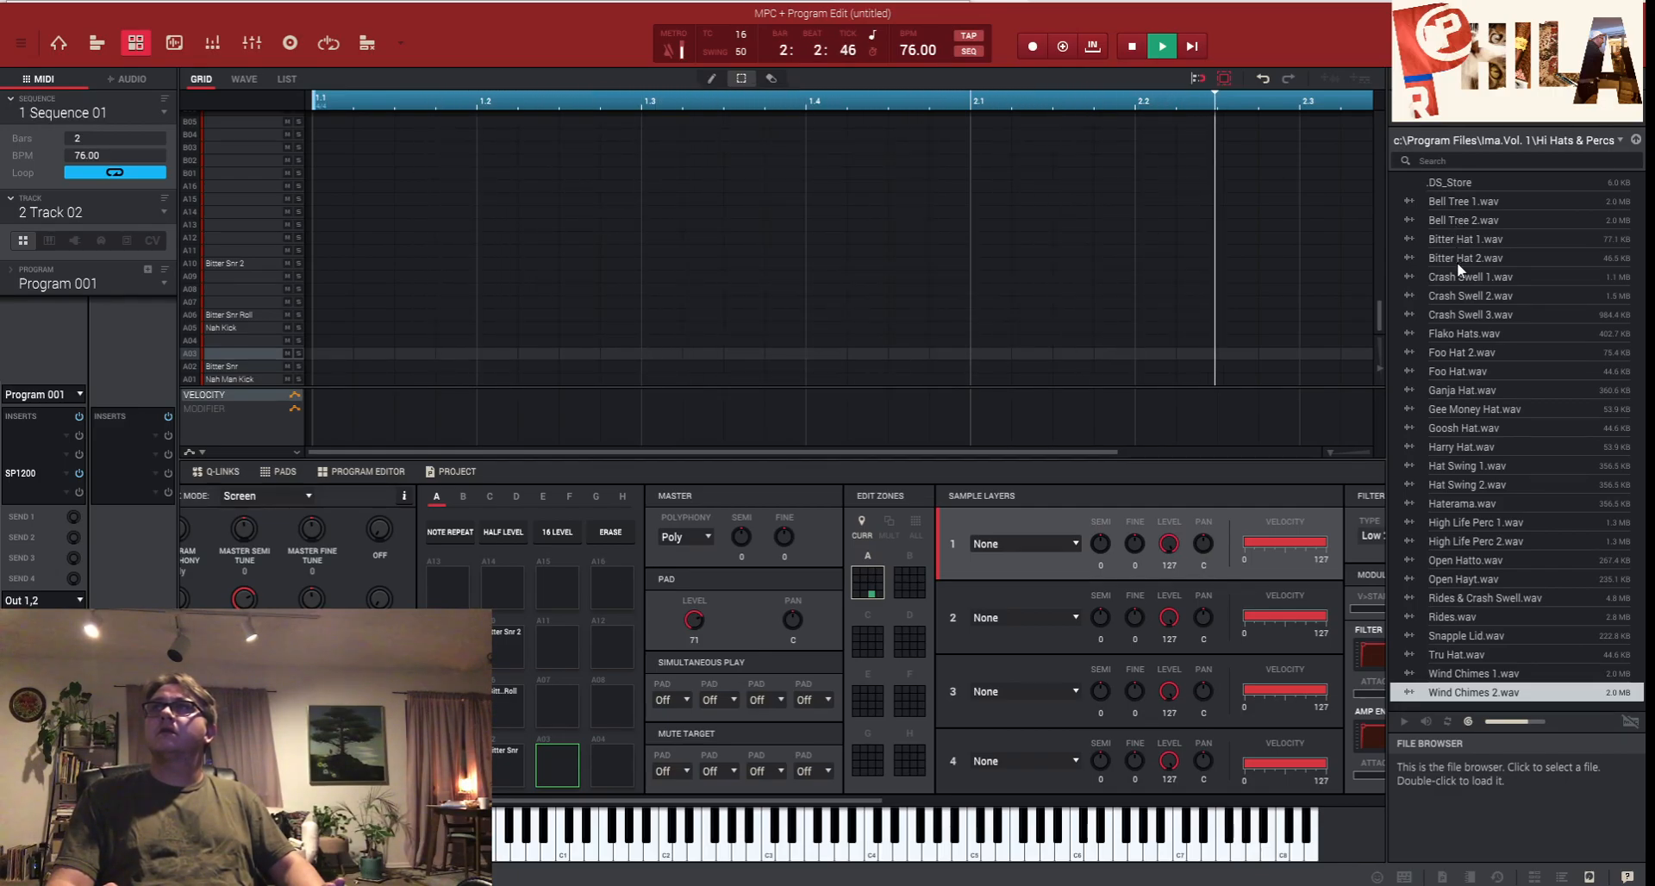
left_click_drag(1457, 262, 561, 770)
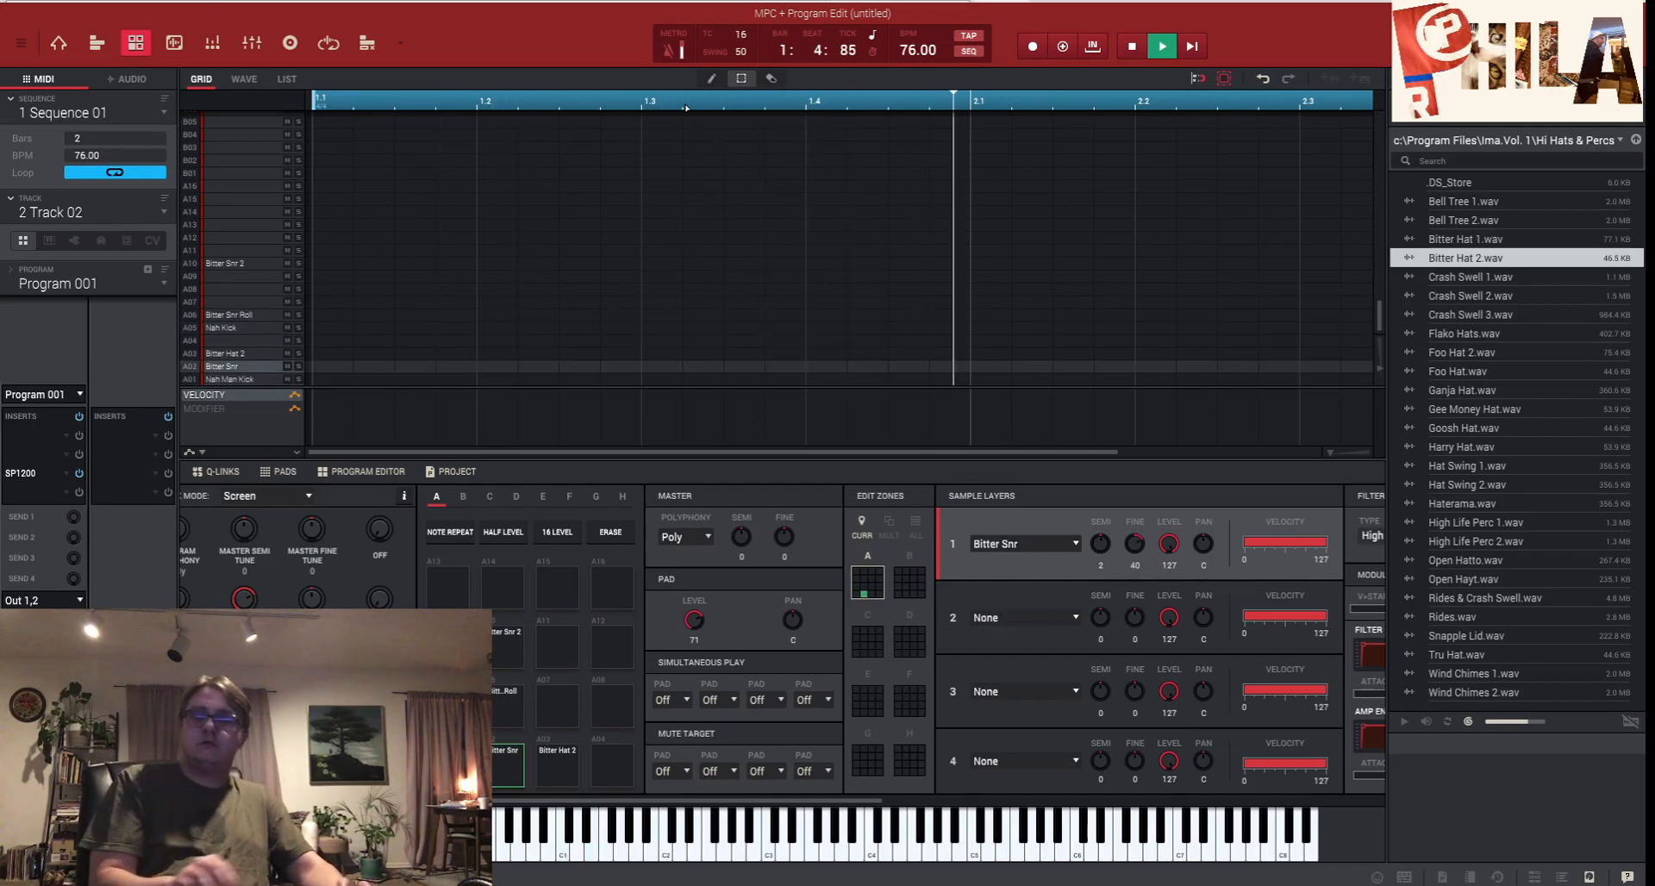
- Record a kick and snare pass, raise swing to 59, then undo the take
key("space")
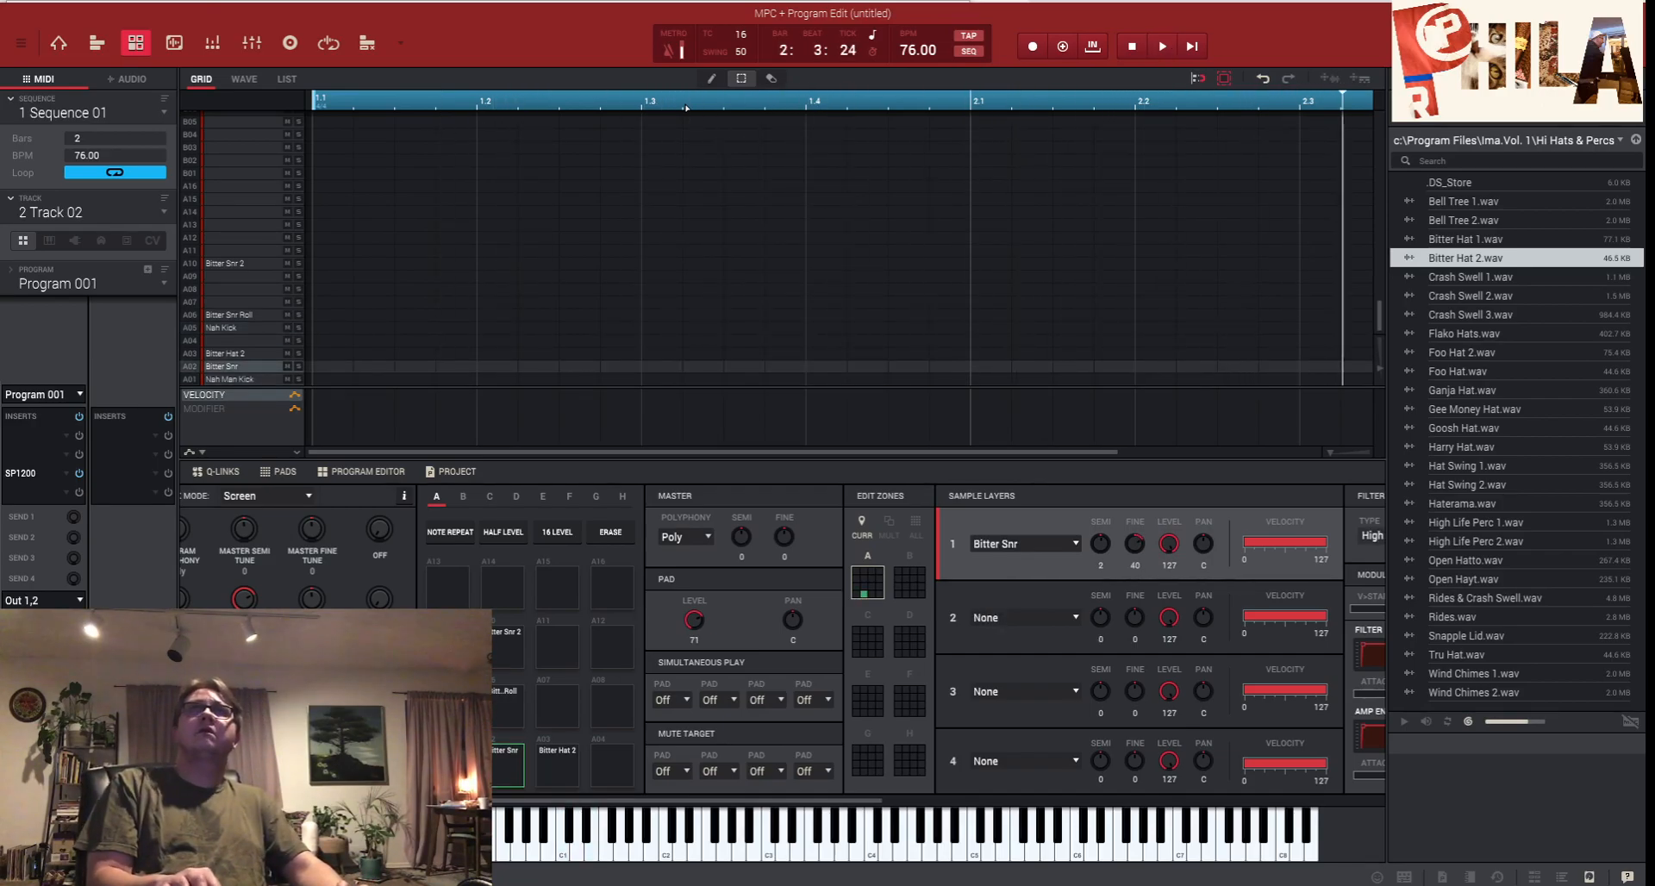
key("r")
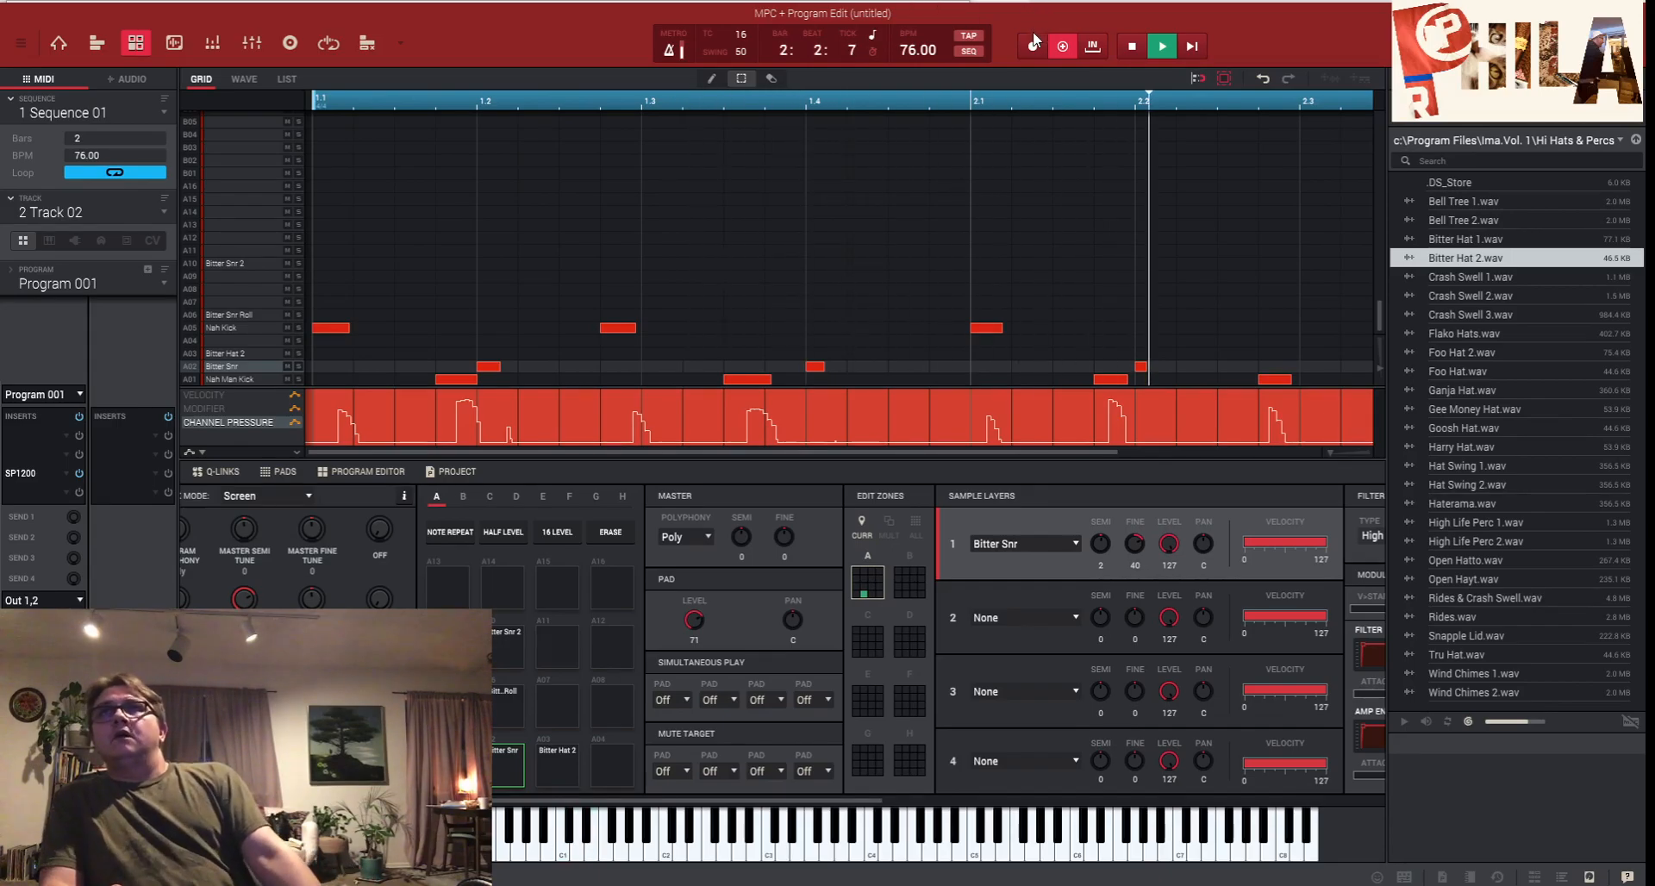
left_click(1066, 46)
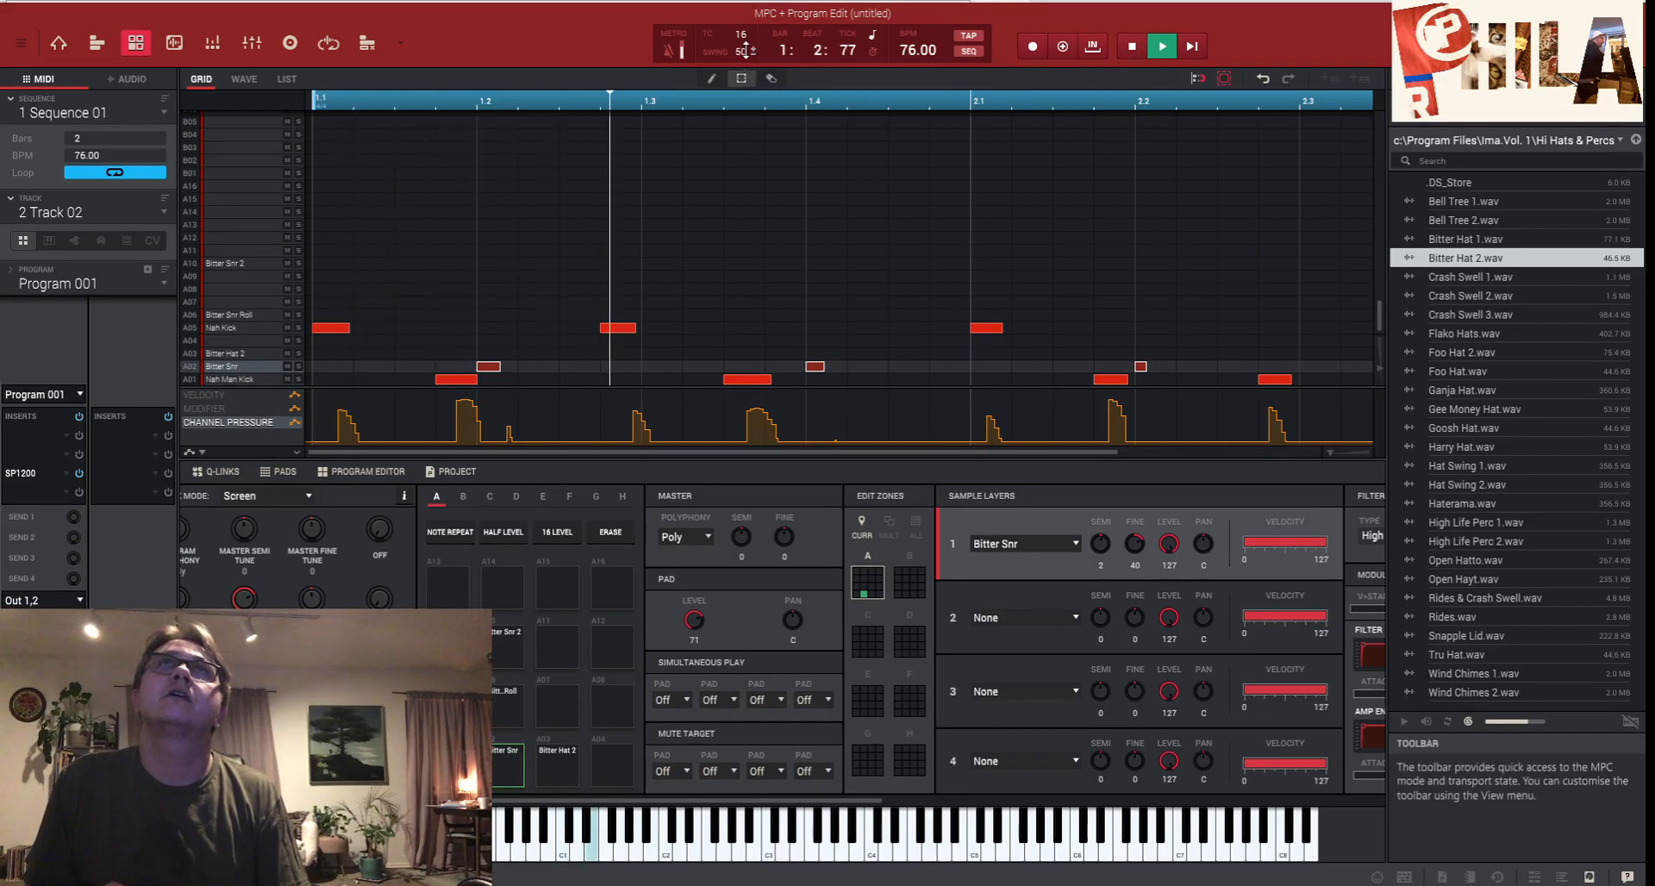
left_click_drag(741, 51, 741, 48)
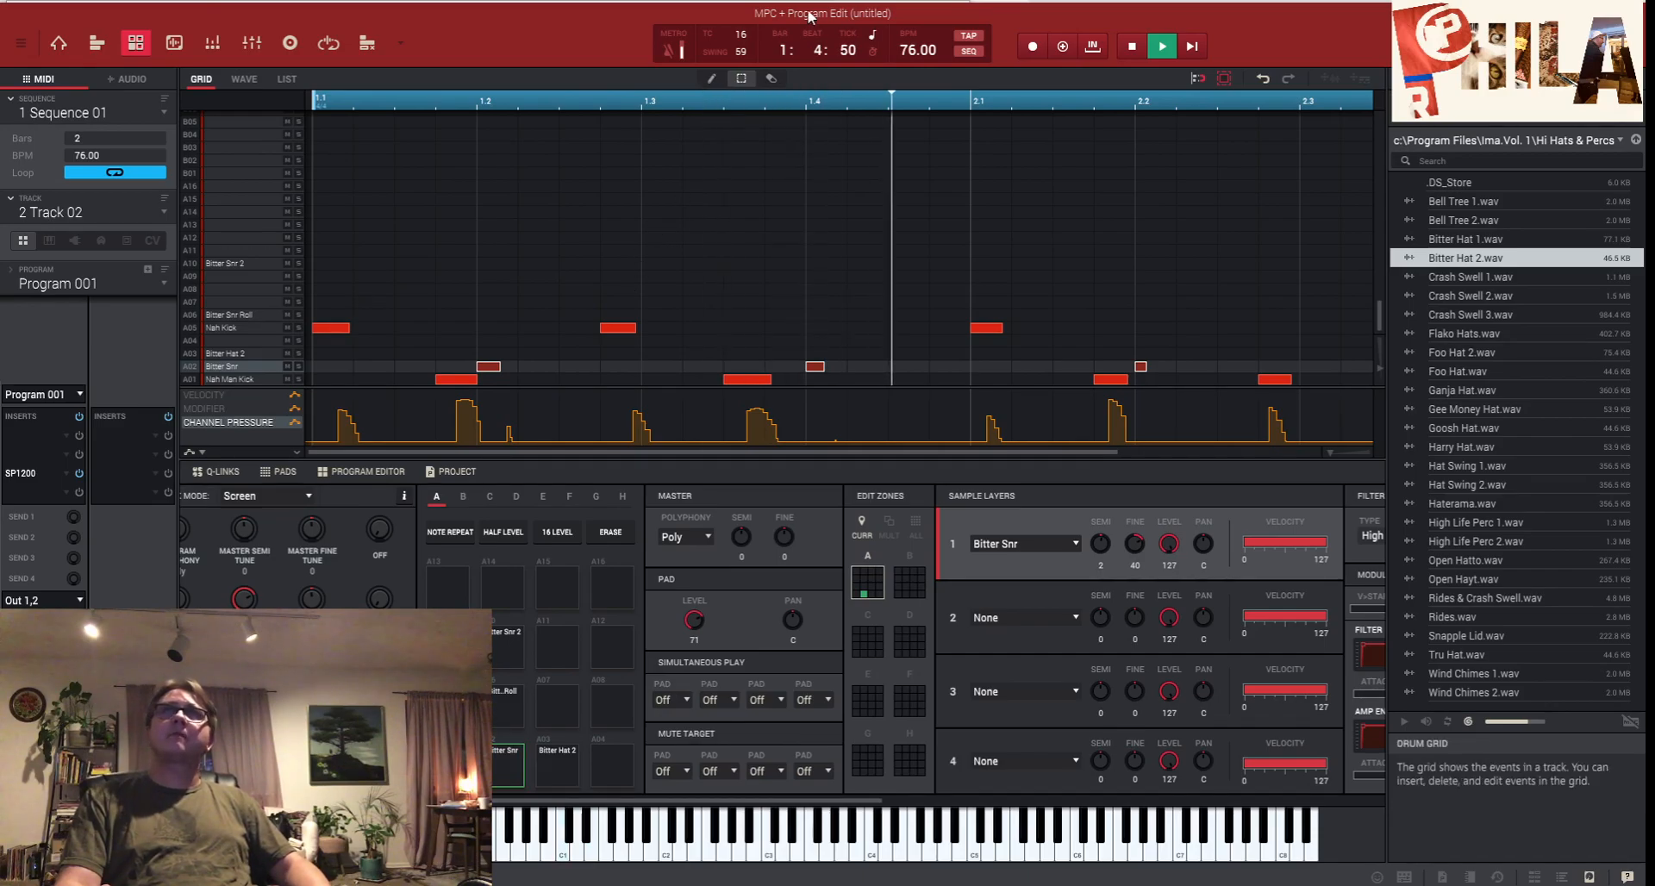
key("space")
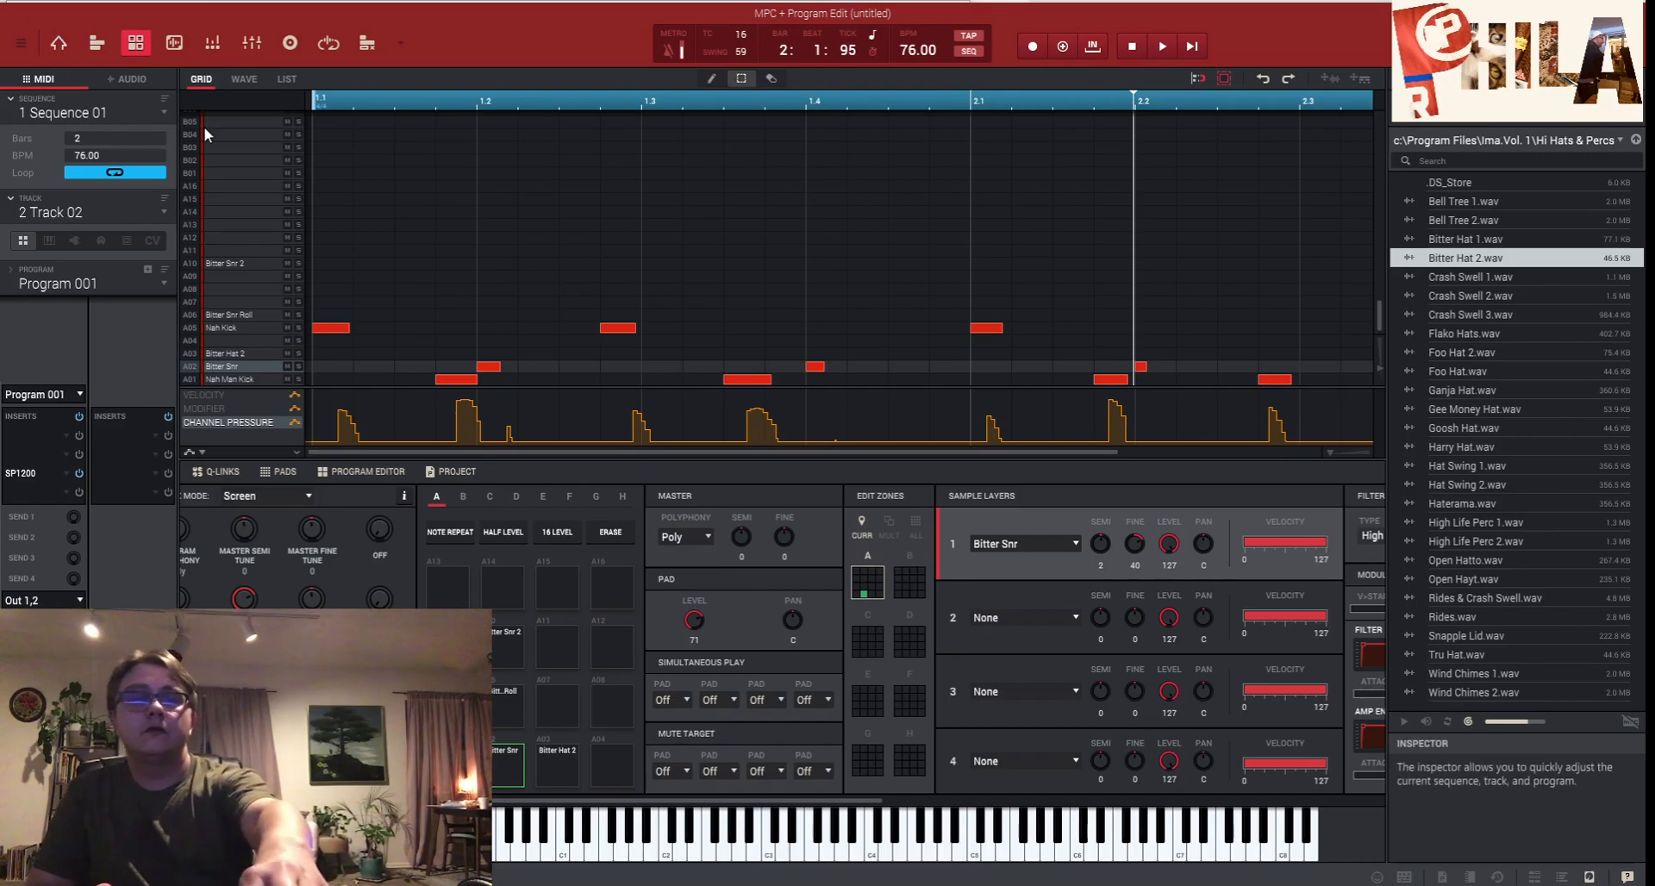
key("ctrl+z")
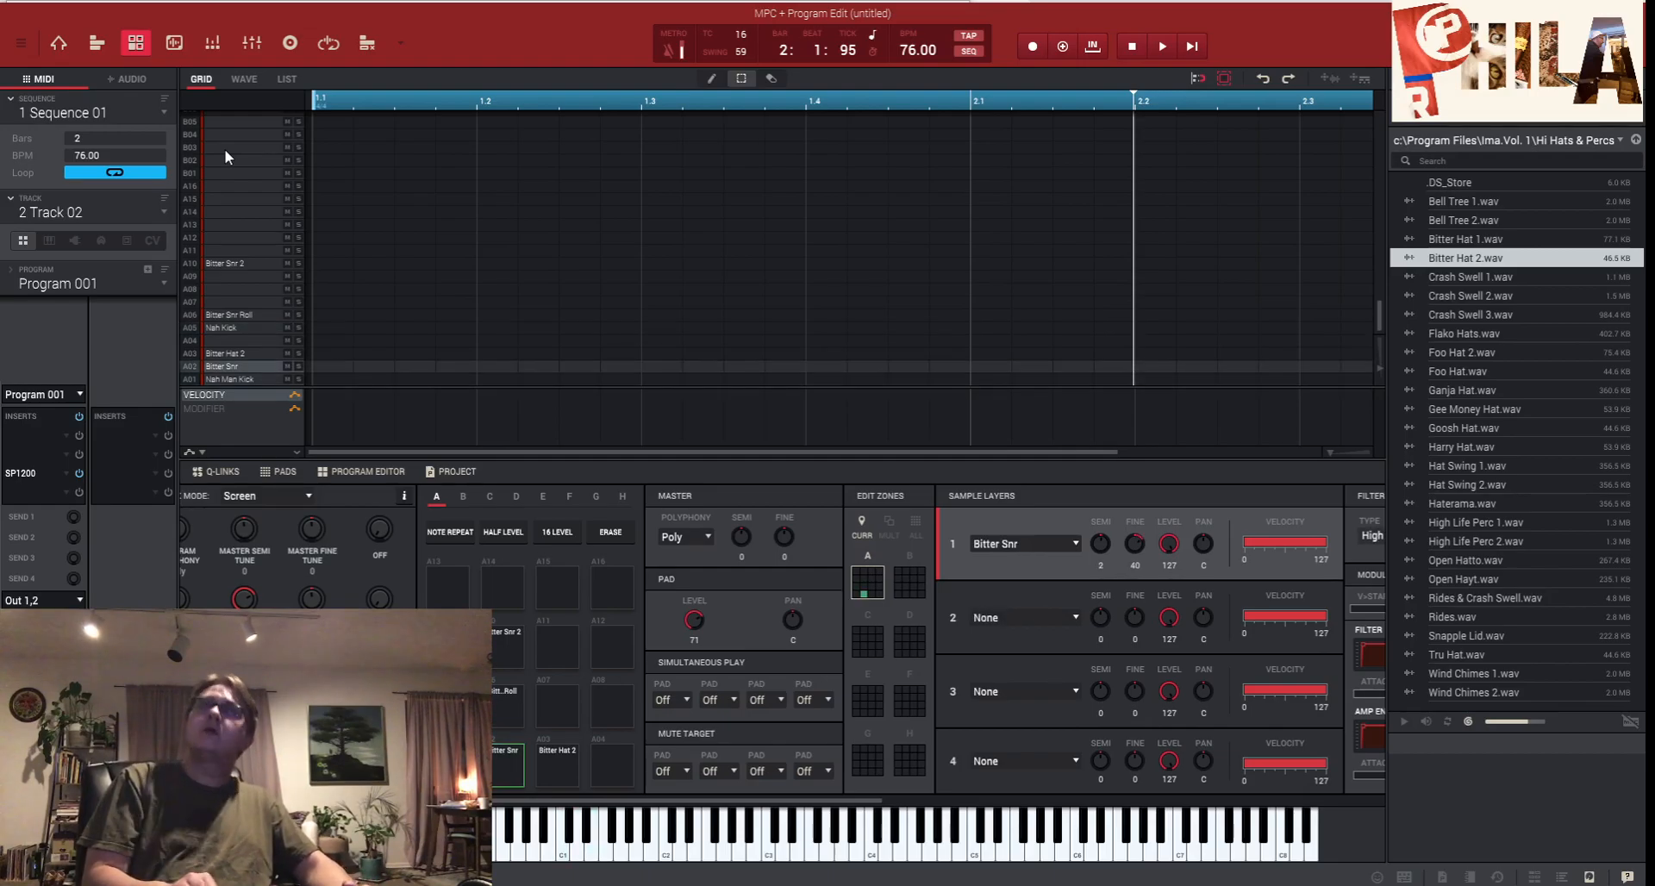
key("space")
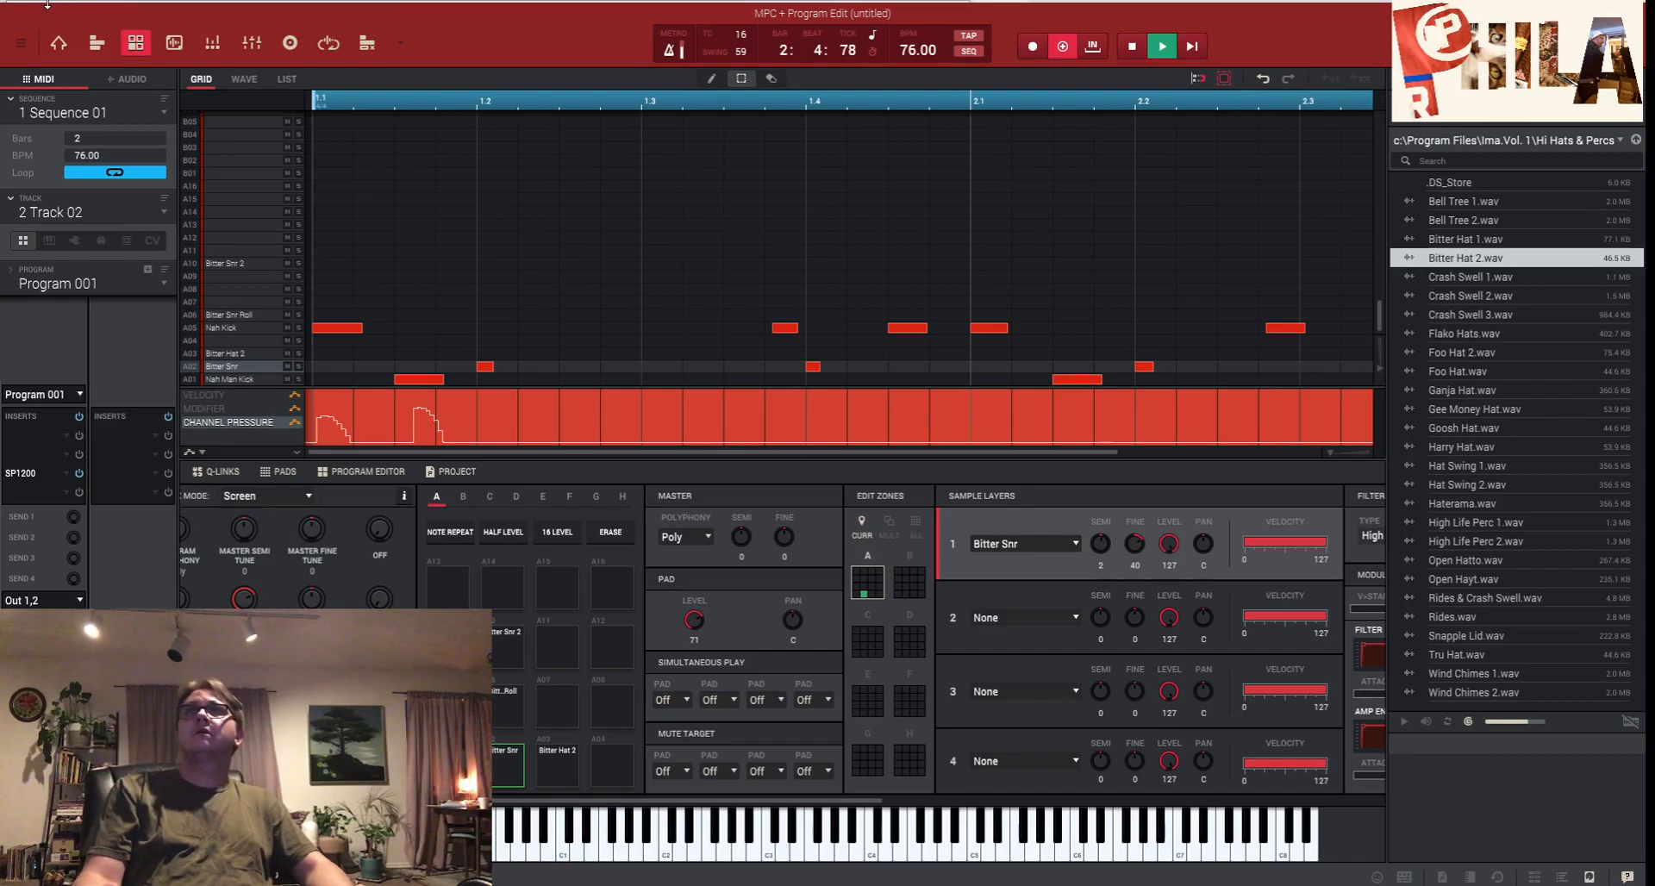
- Turn Overdub off to end the new kick and snare recording pass
left_click(1056, 48)
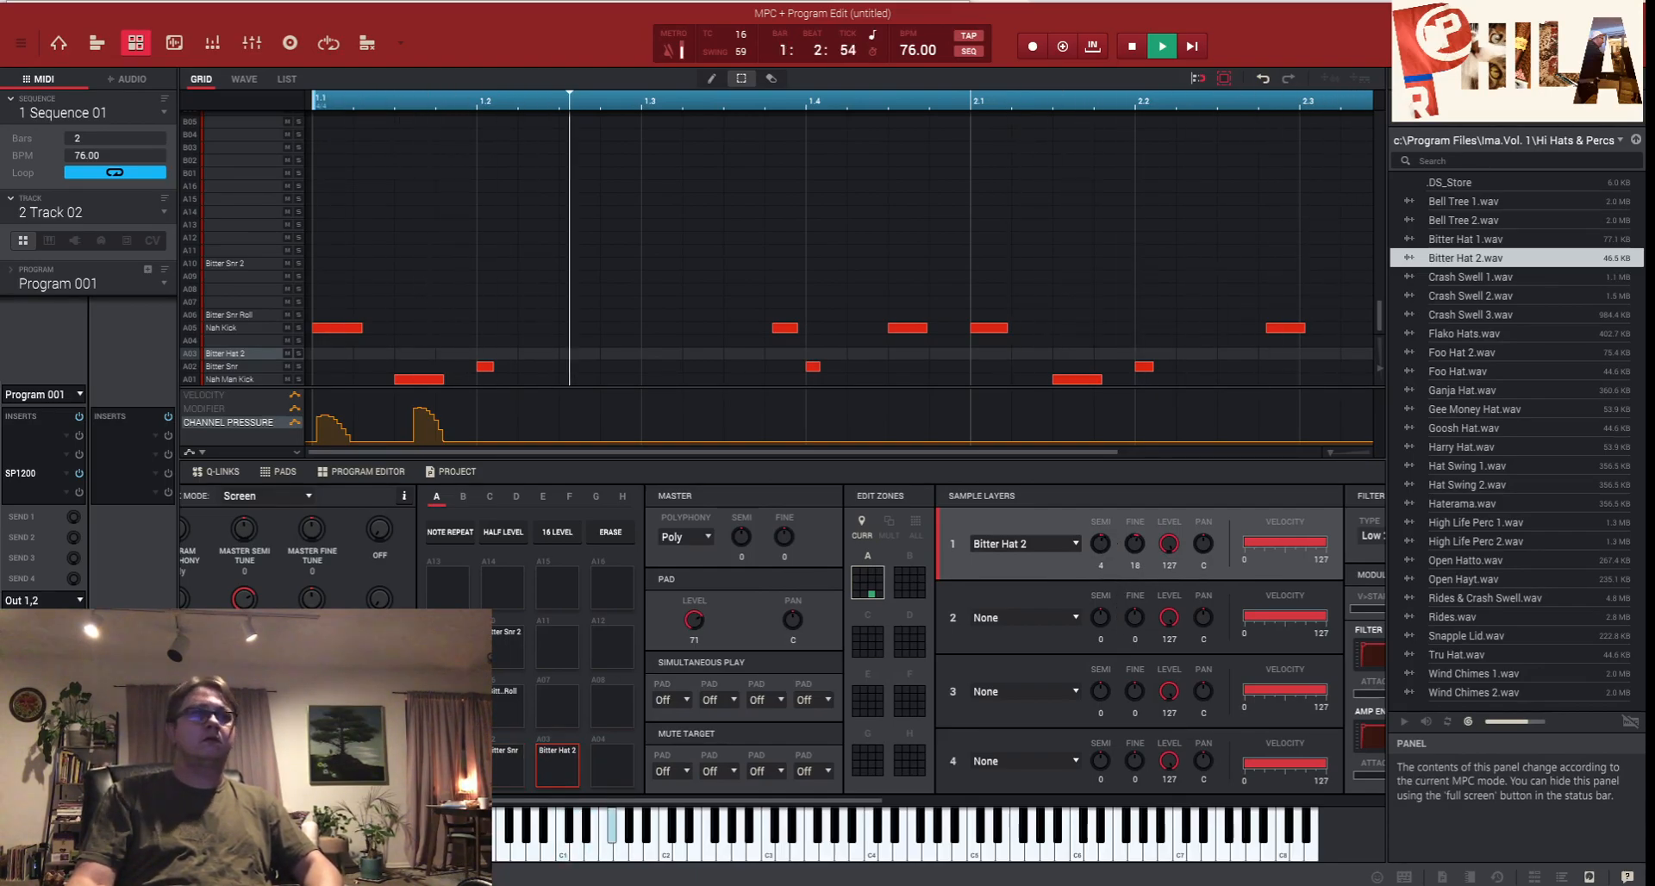
- Tune Bitter Hat 2 to semitone 3 and enable note repeat at timing correct 8
left_click_drag(1101, 544, 1101, 550)
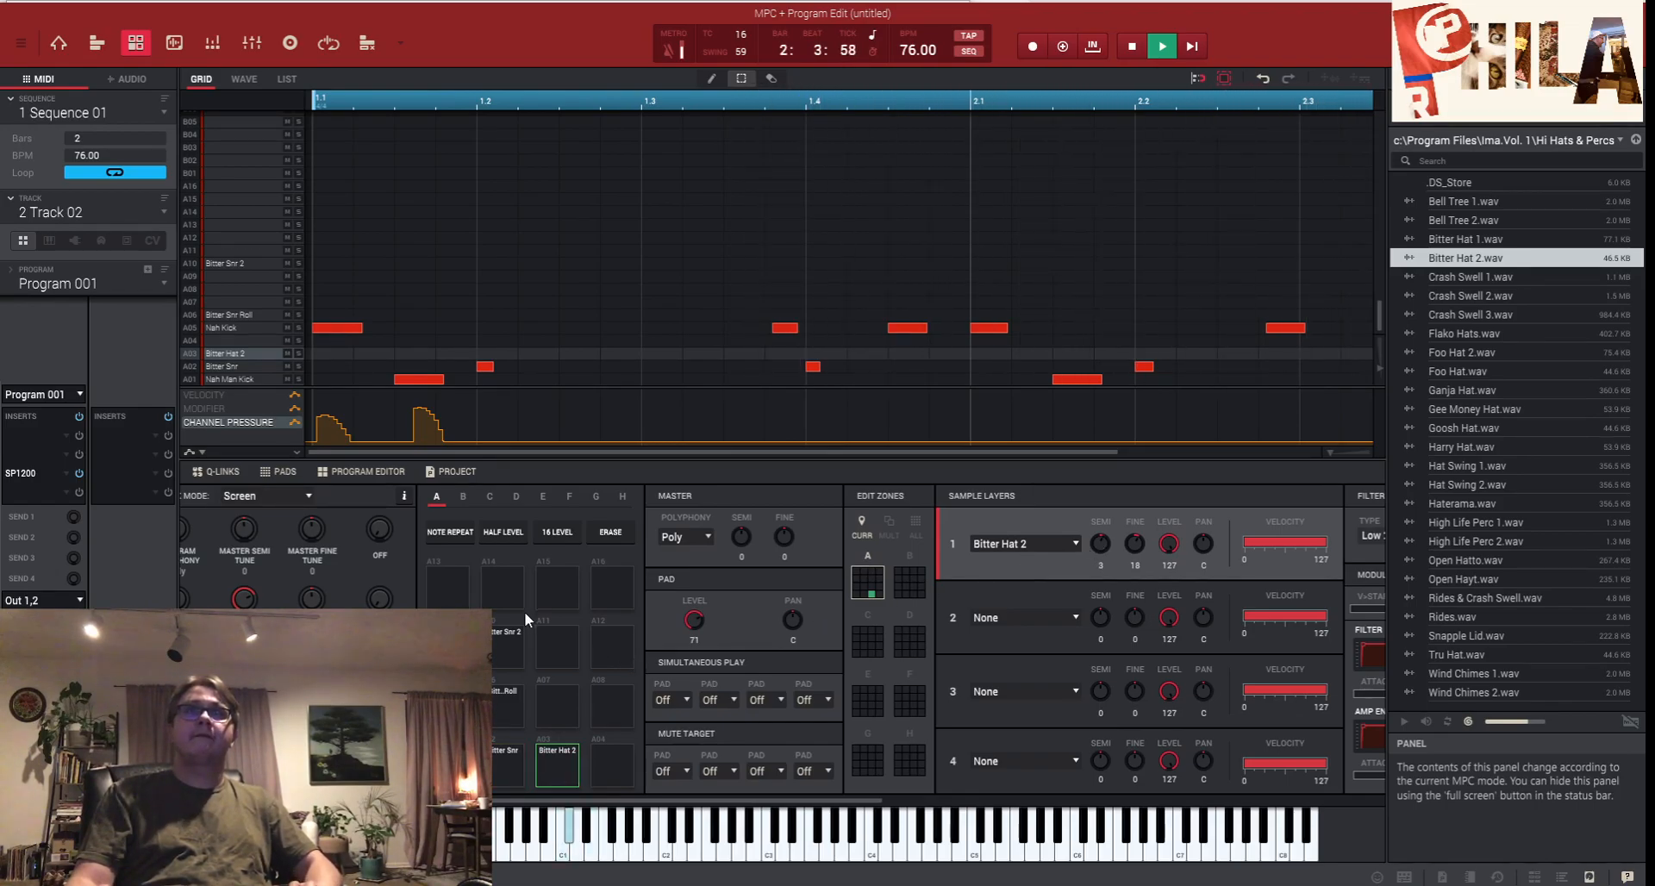
left_click(462, 536)
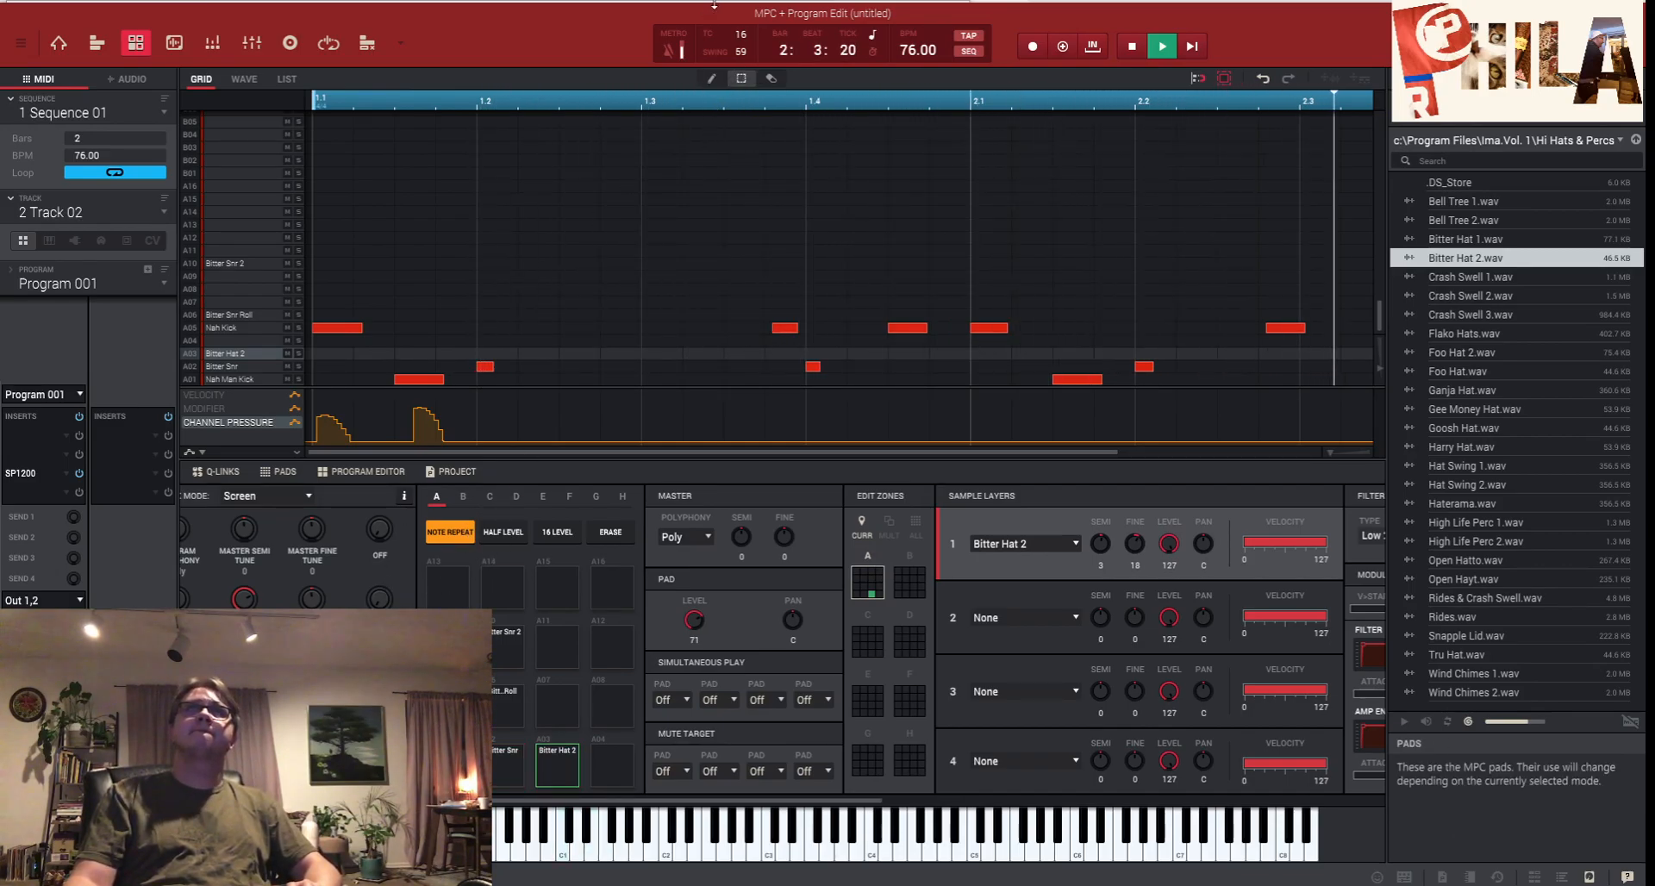
left_click(744, 38)
left_click(763, 96)
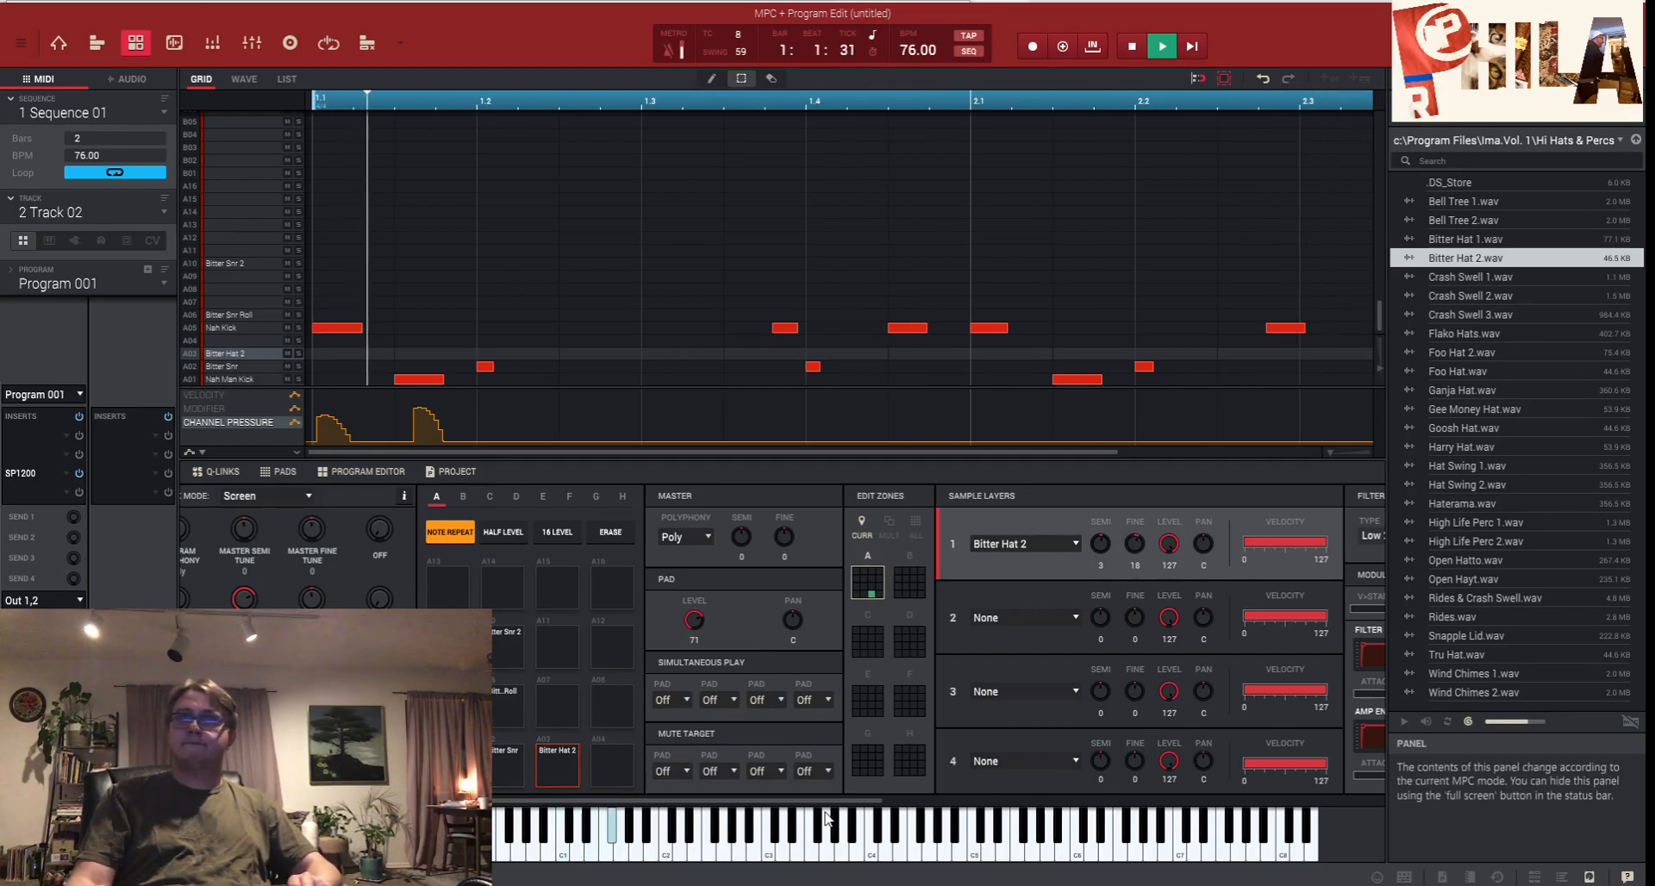
- Raise Bitter Hat 2's filter envelope to 17 and lower its cutoff to 98
left_click_drag(845, 801, 994, 801)
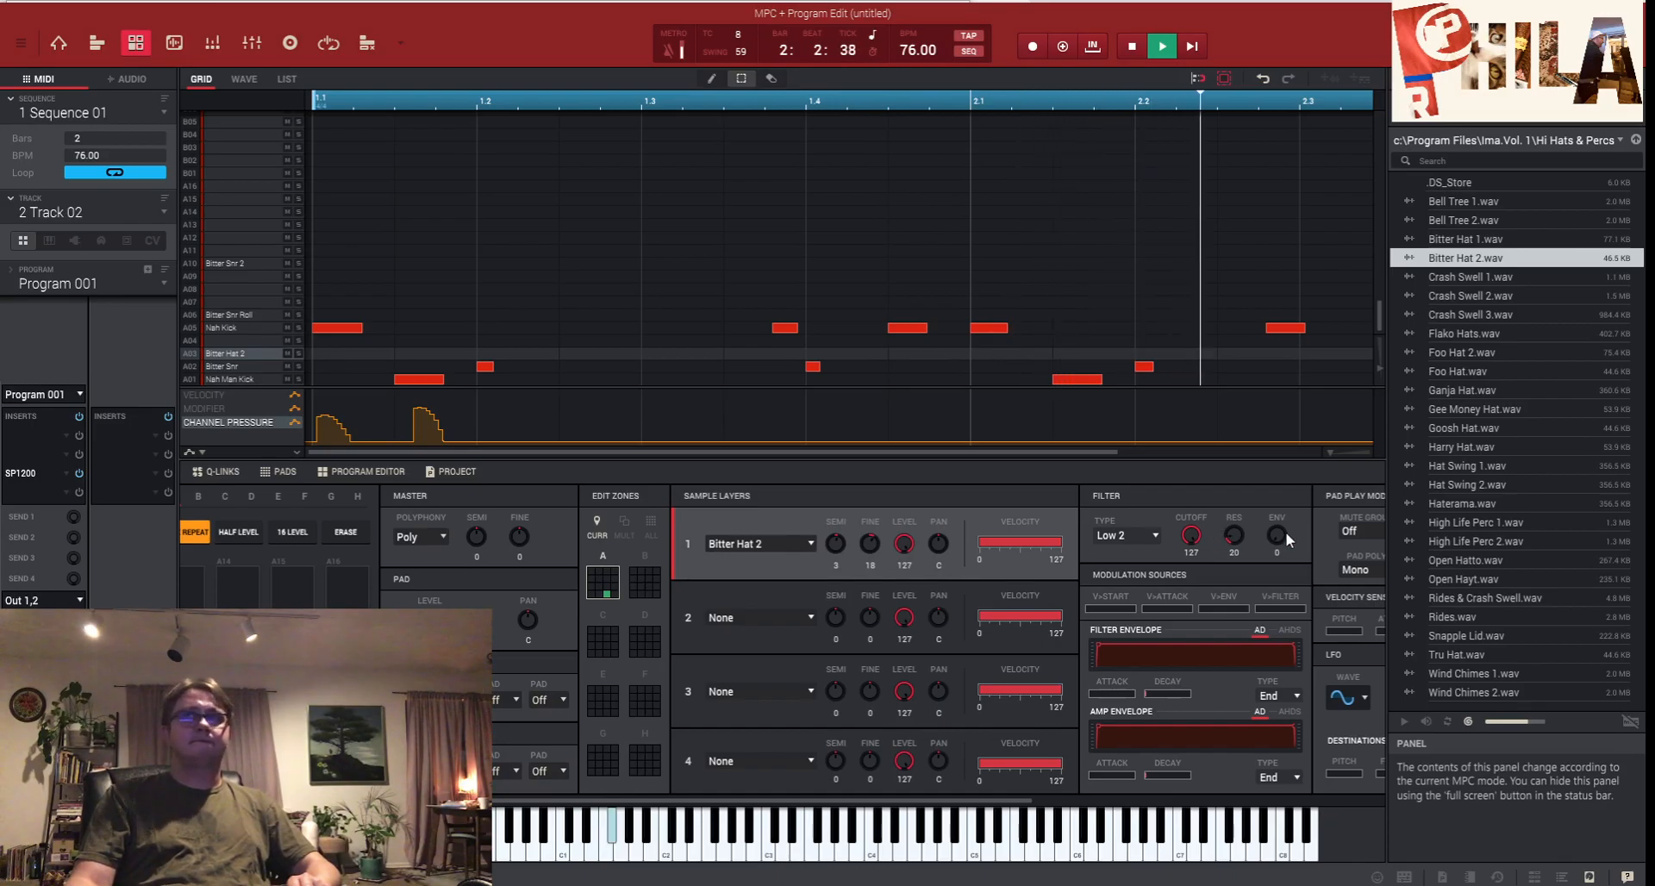
left_click_drag(1277, 536, 1277, 516)
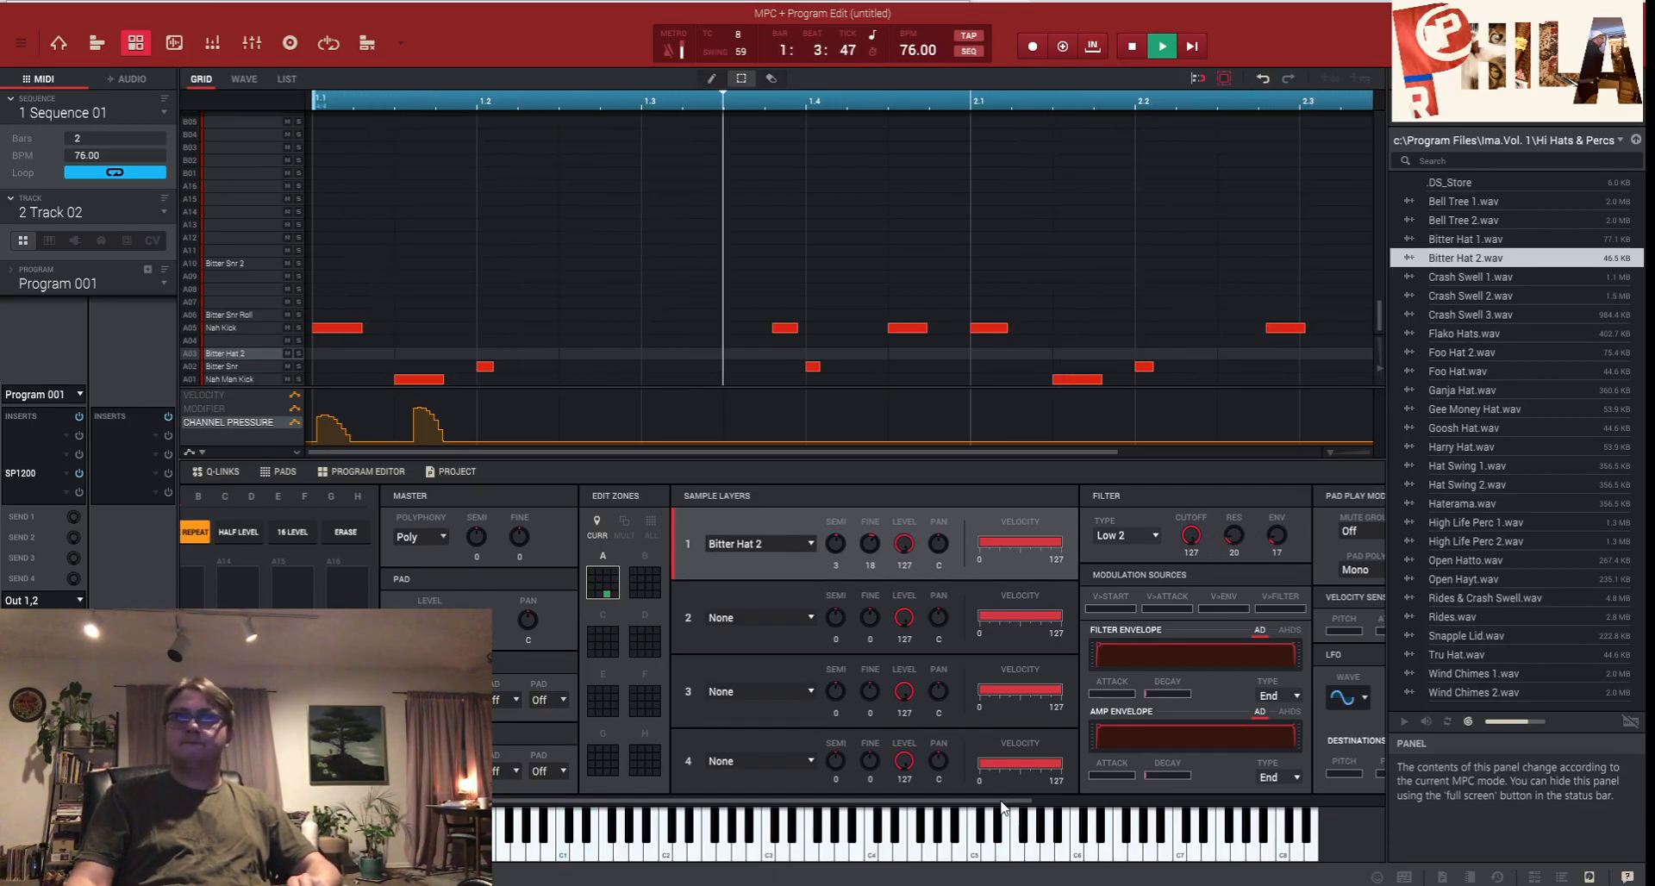
left_click_drag(1000, 806, 1193, 785)
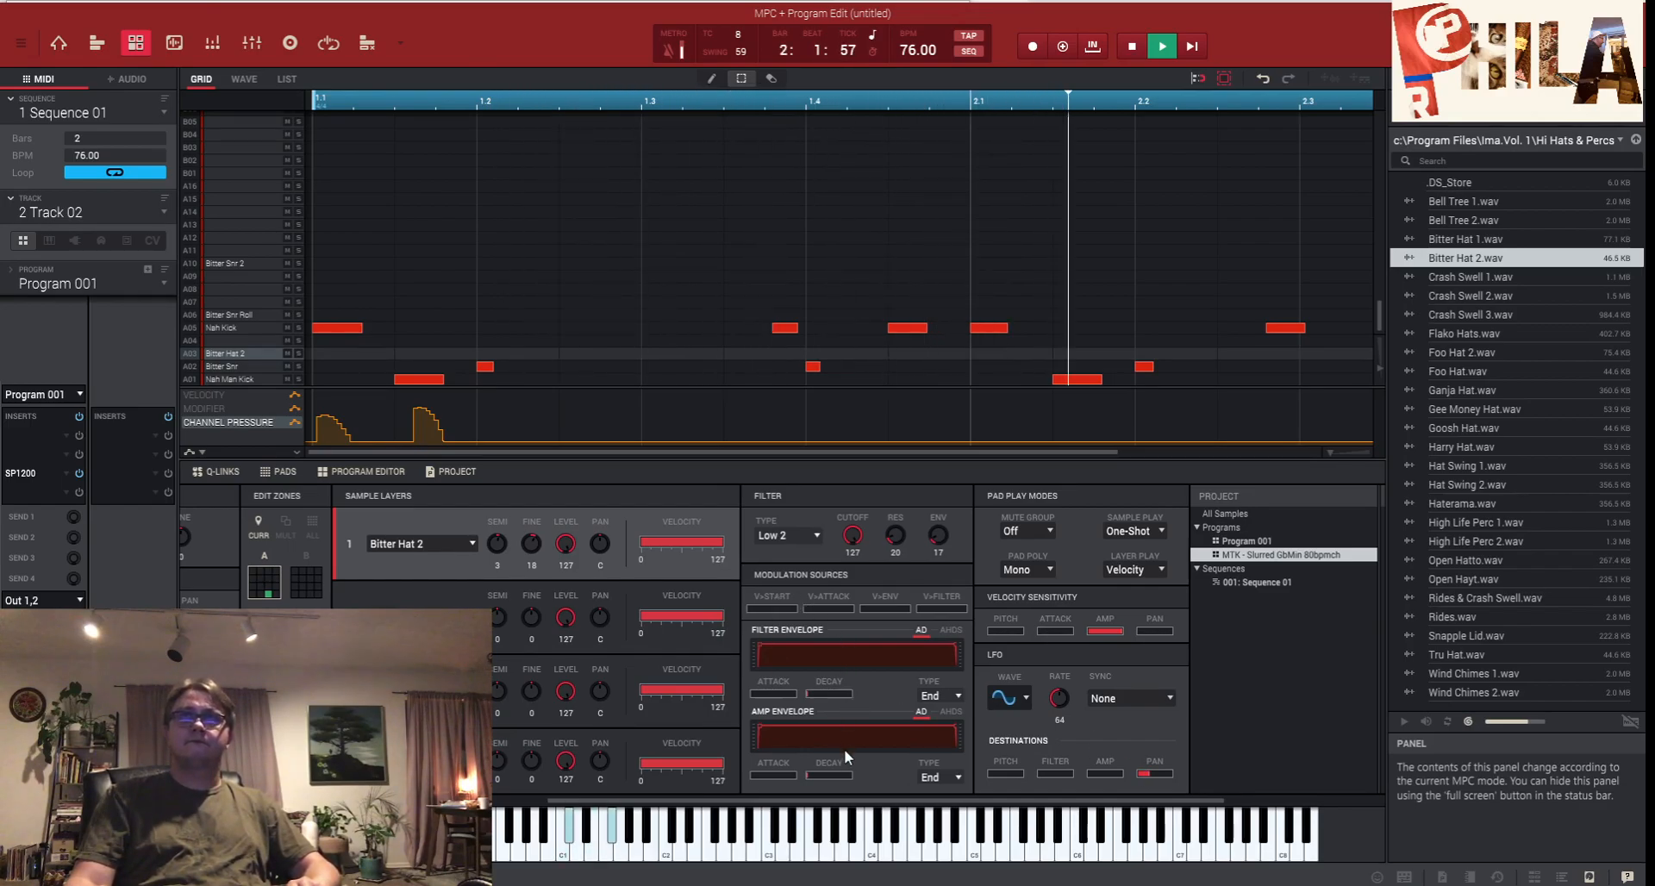
left_click_drag(859, 538, 859, 554)
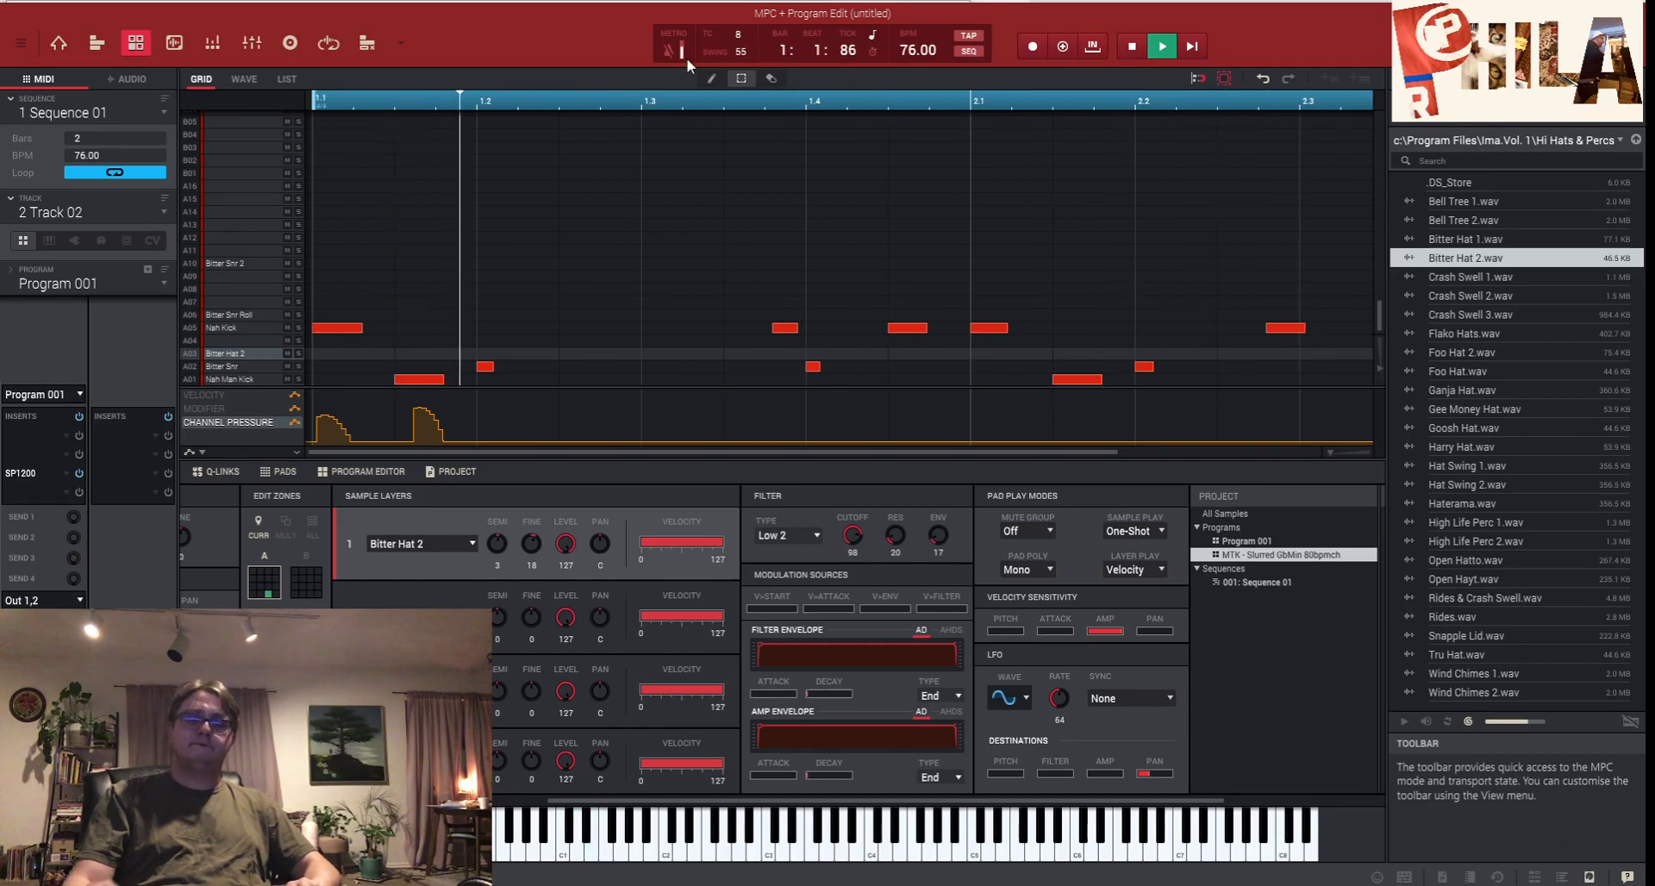
- Record a Bitter Hat 2 roll pass with Overdub, then undo that take
key("space")
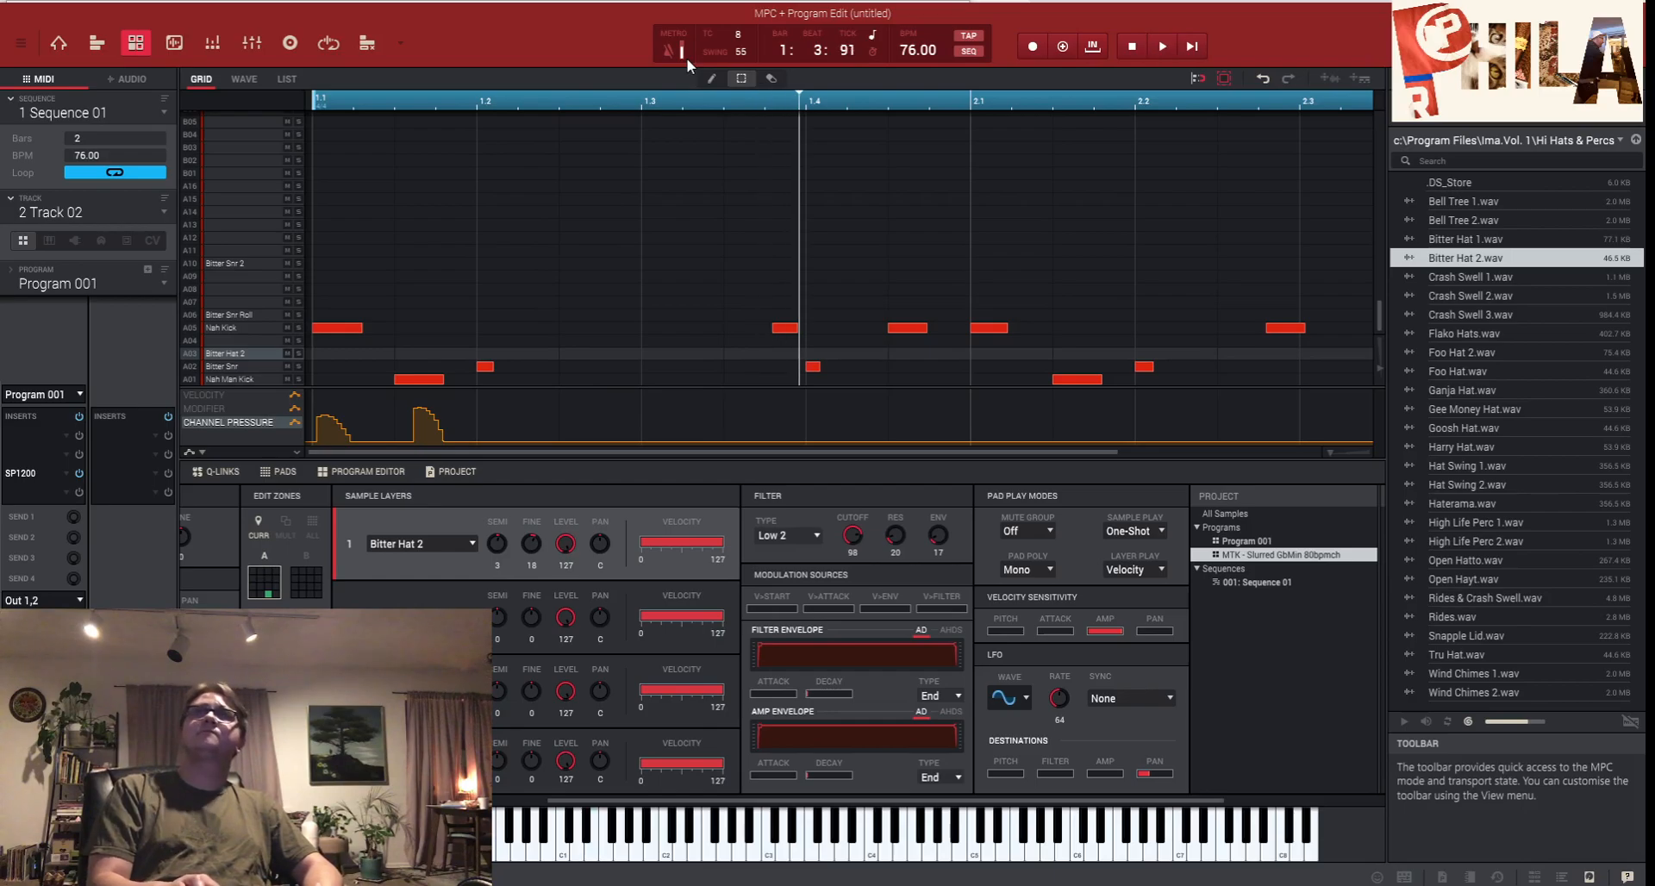
left_click(1132, 47)
left_click(1194, 46)
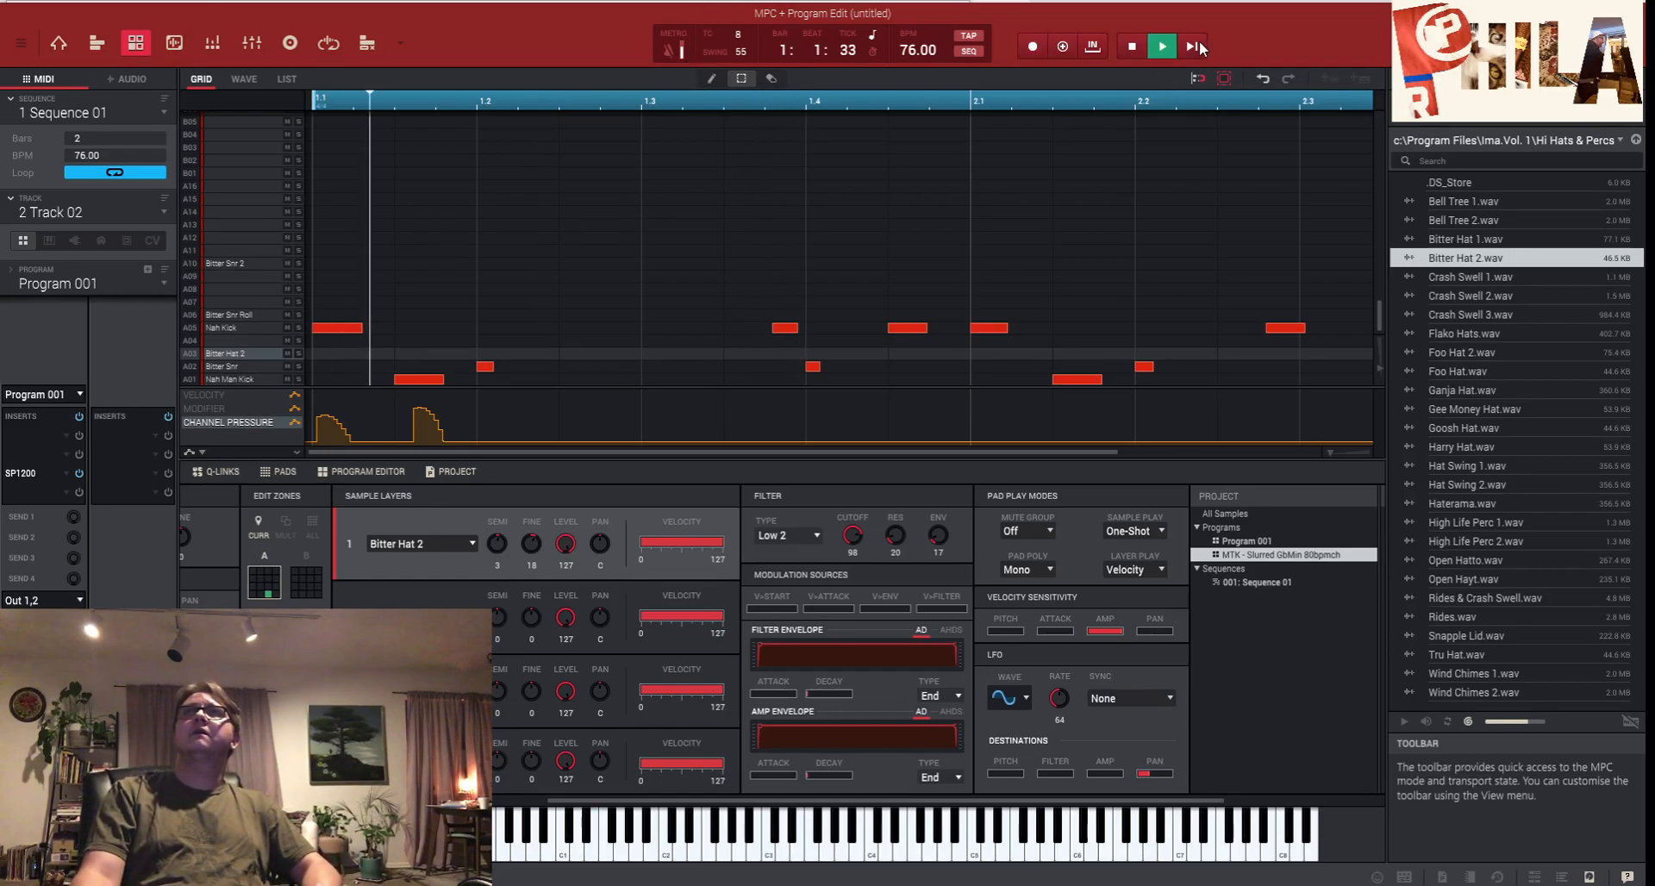
left_click(1143, 48)
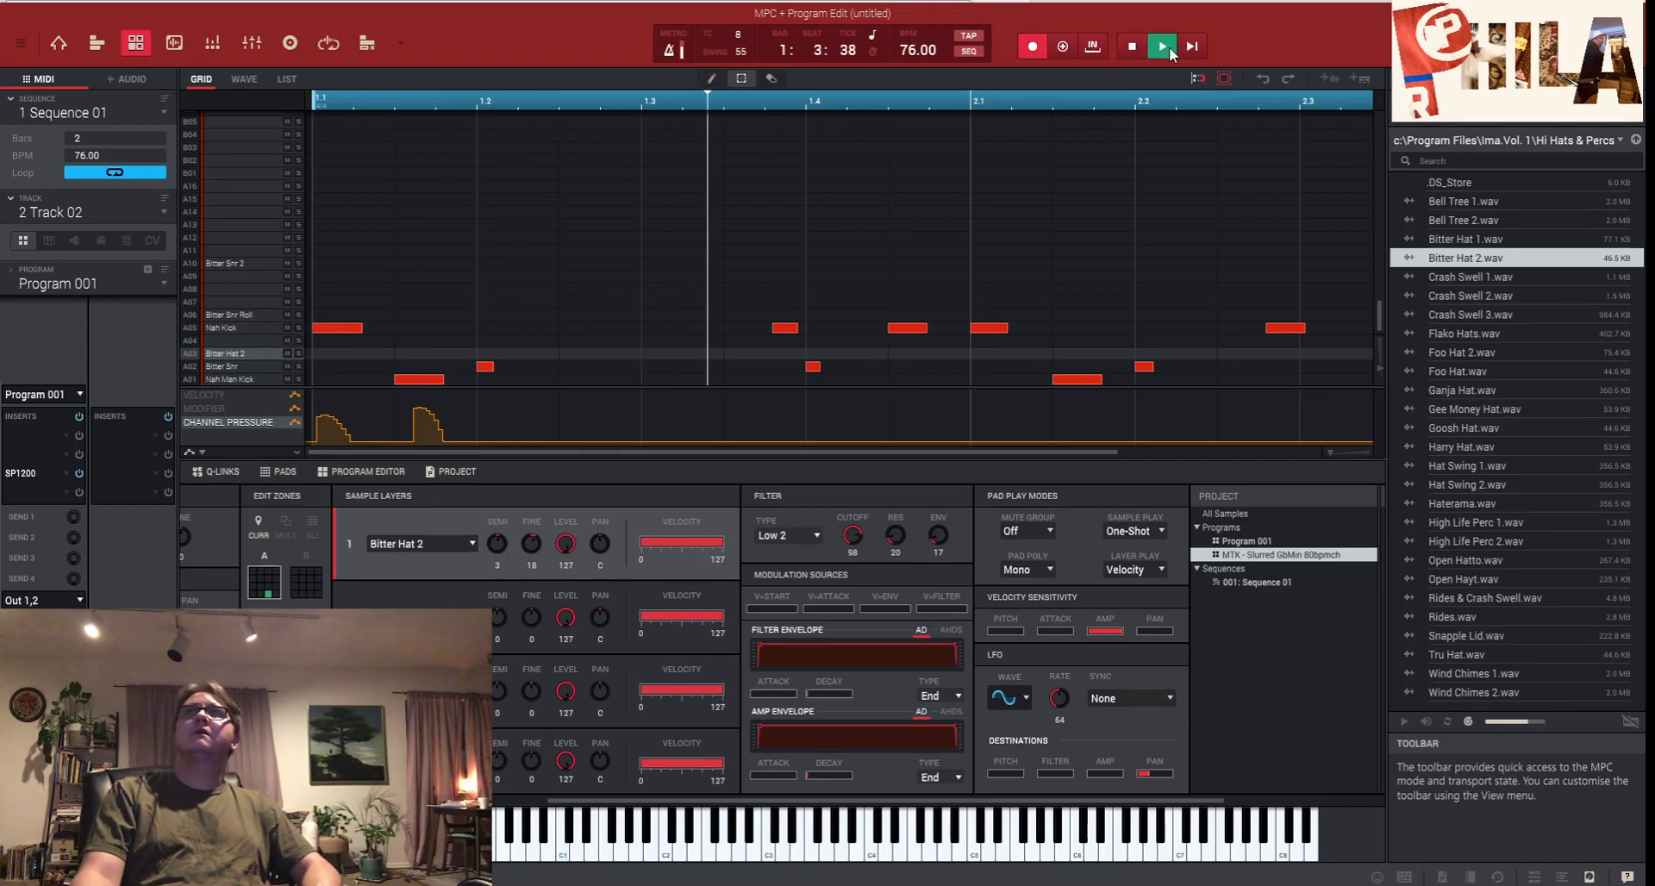
left_click(1064, 44)
left_click(1163, 46)
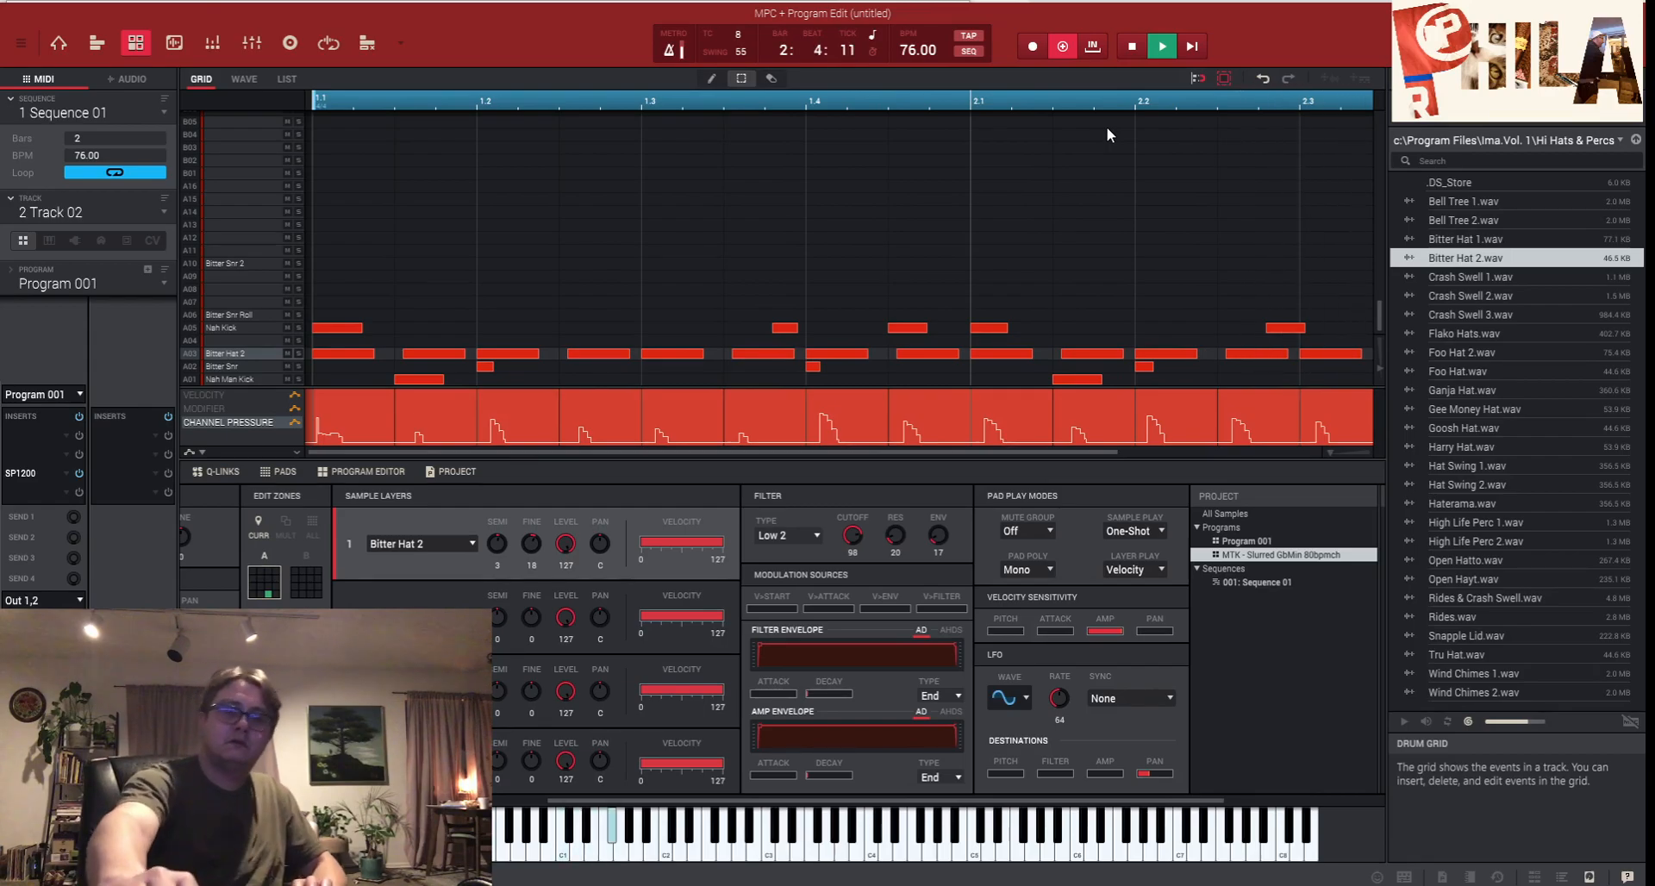
key("space")
key("ctrl+z")
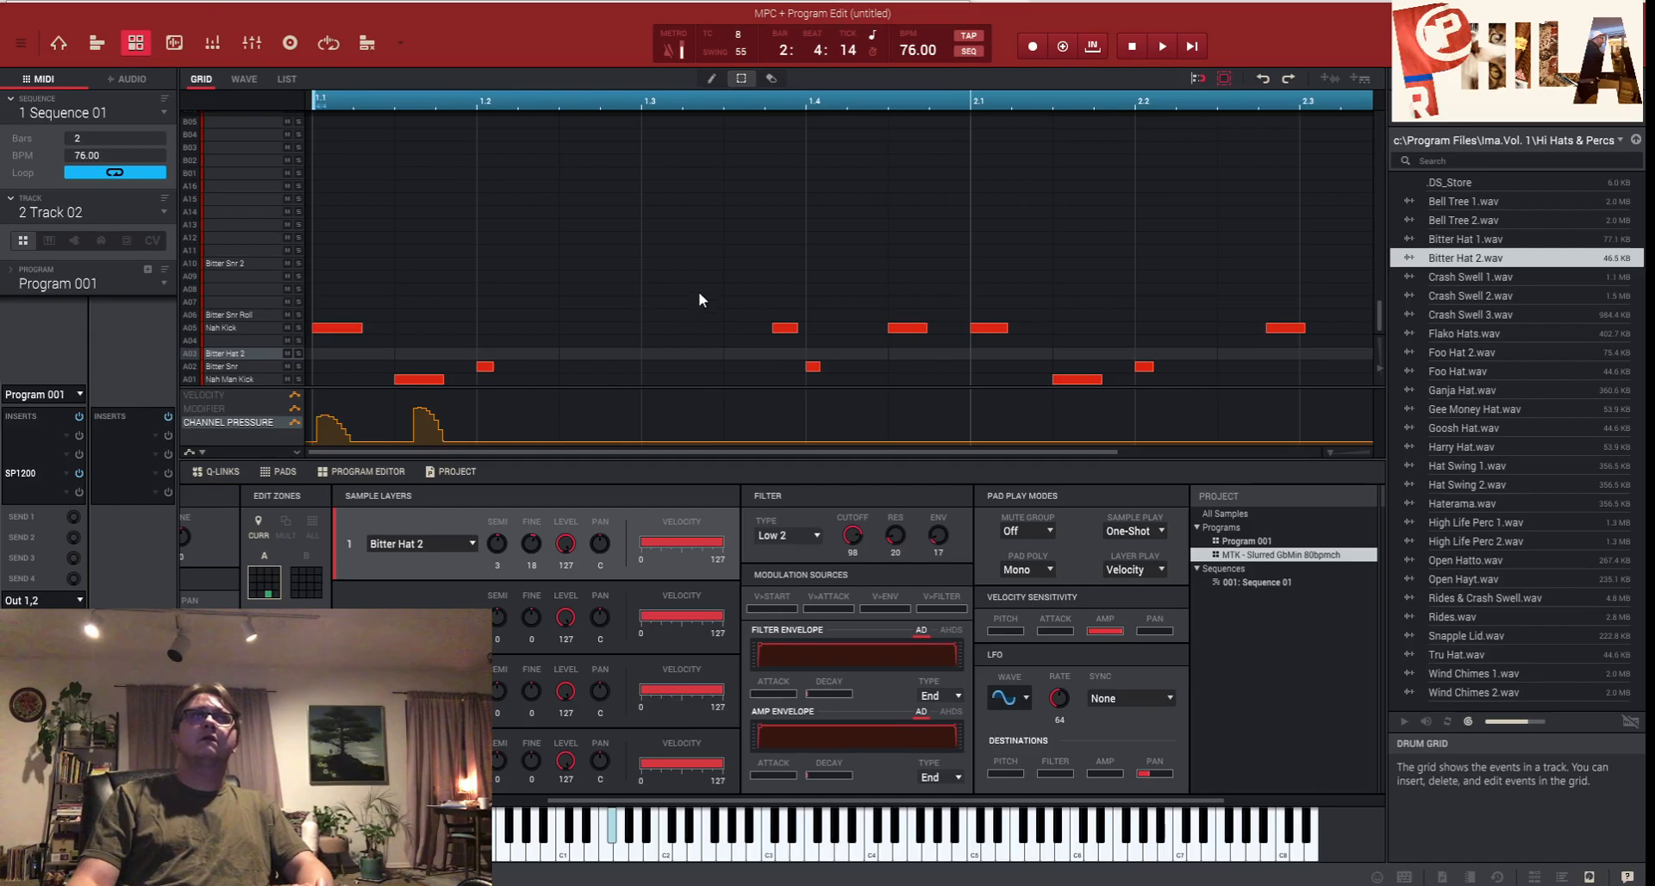
- Record a second hi-hat roll pass and undo it as well
key("ctrl+space")
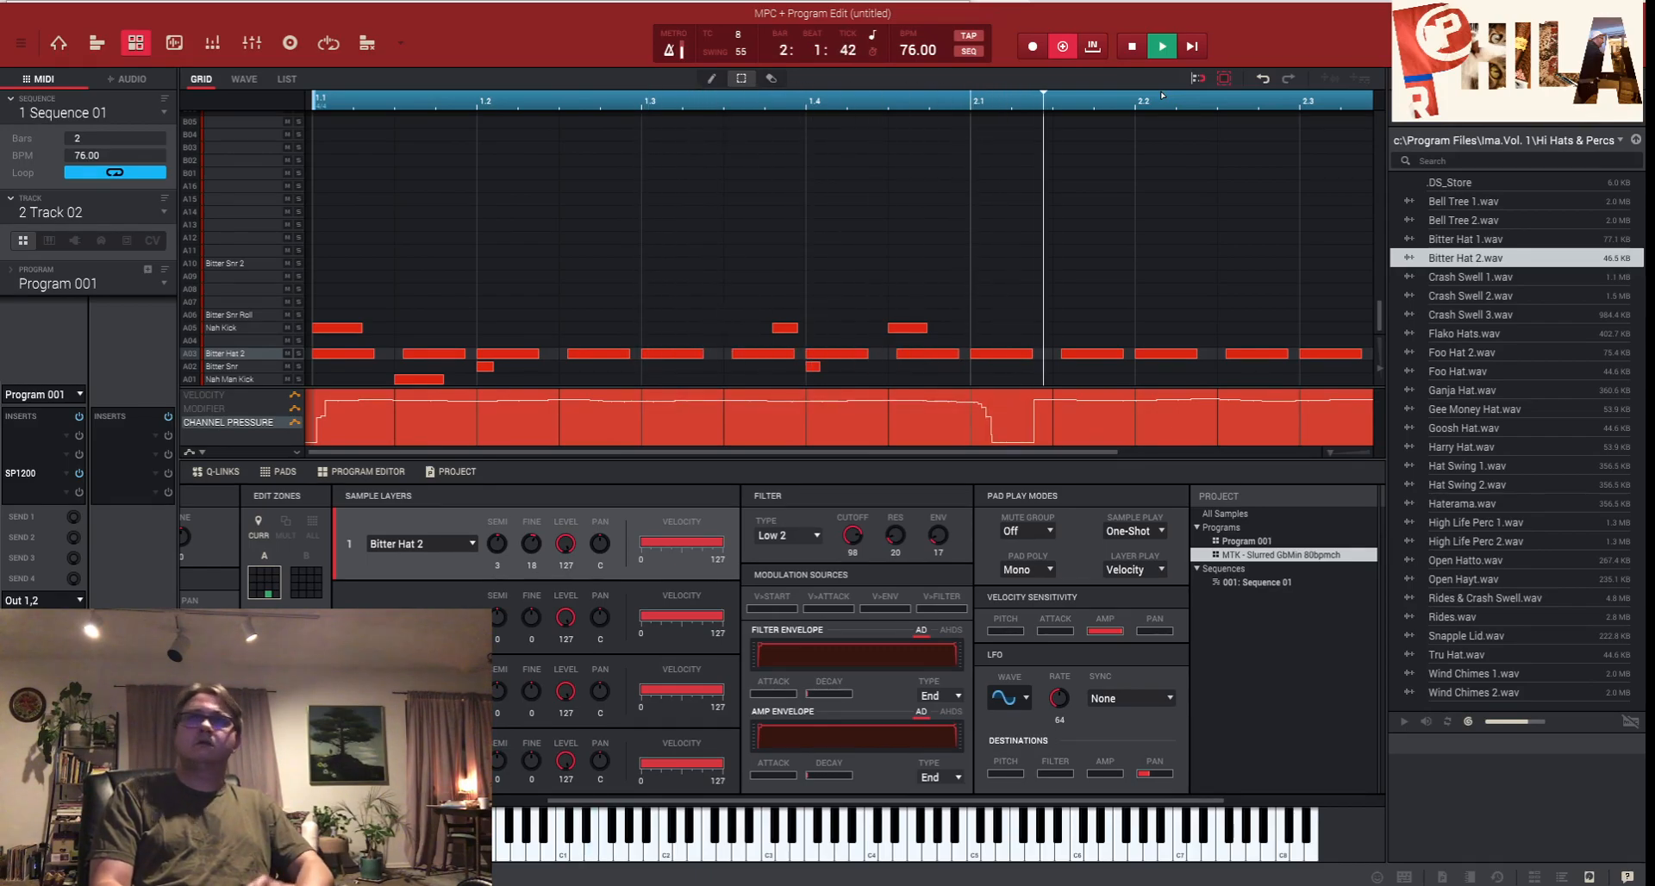
key("space")
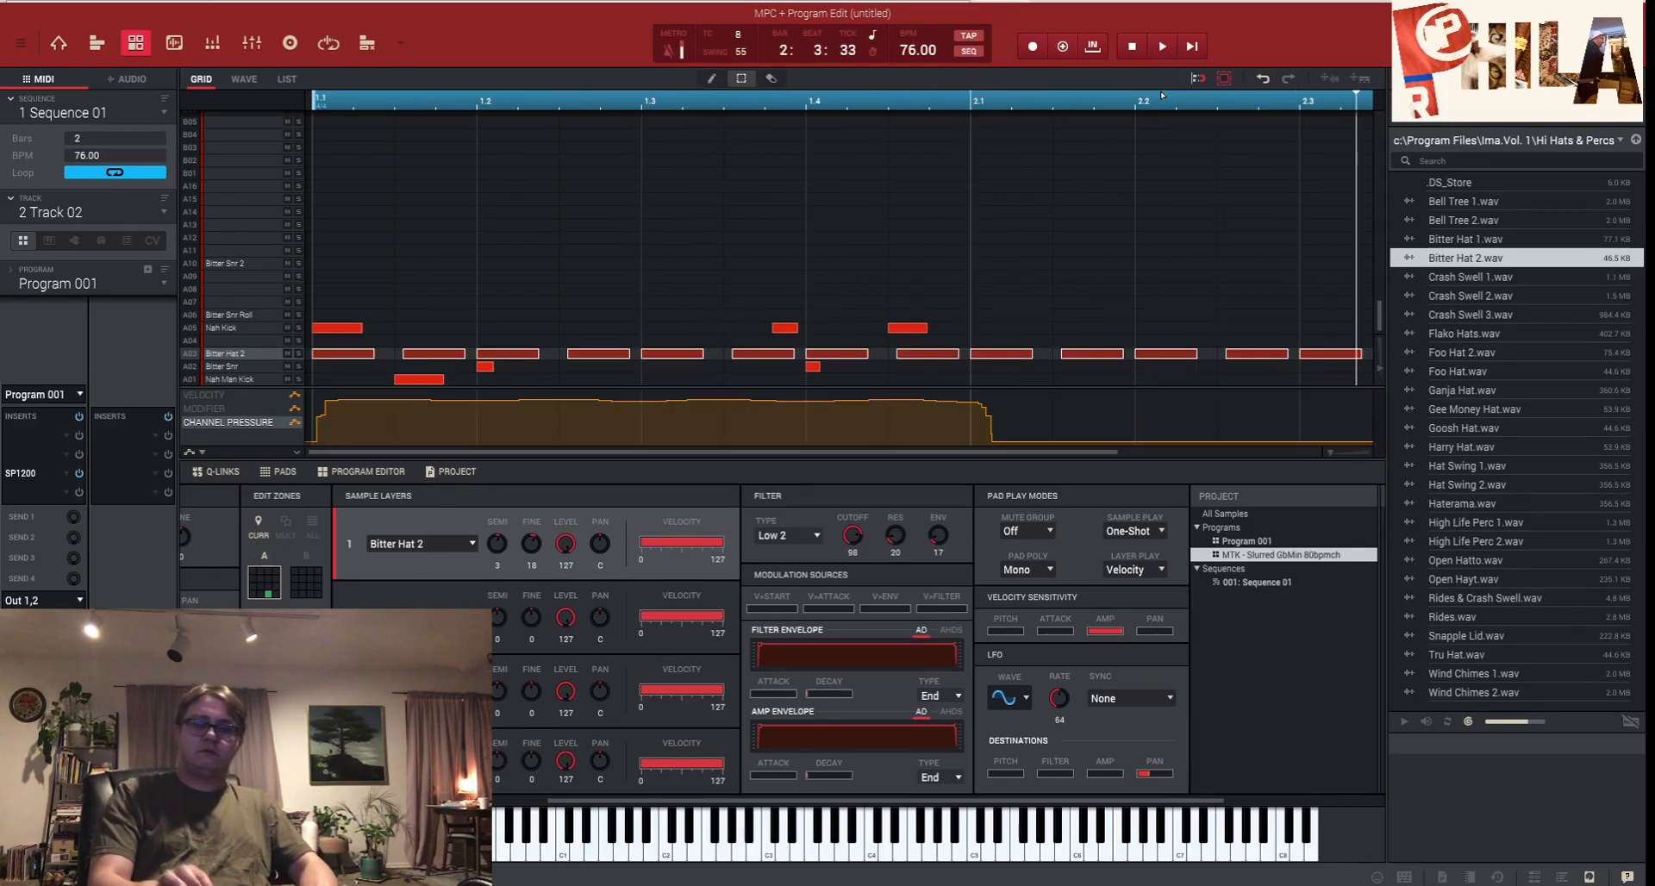
key("ctrl+z")
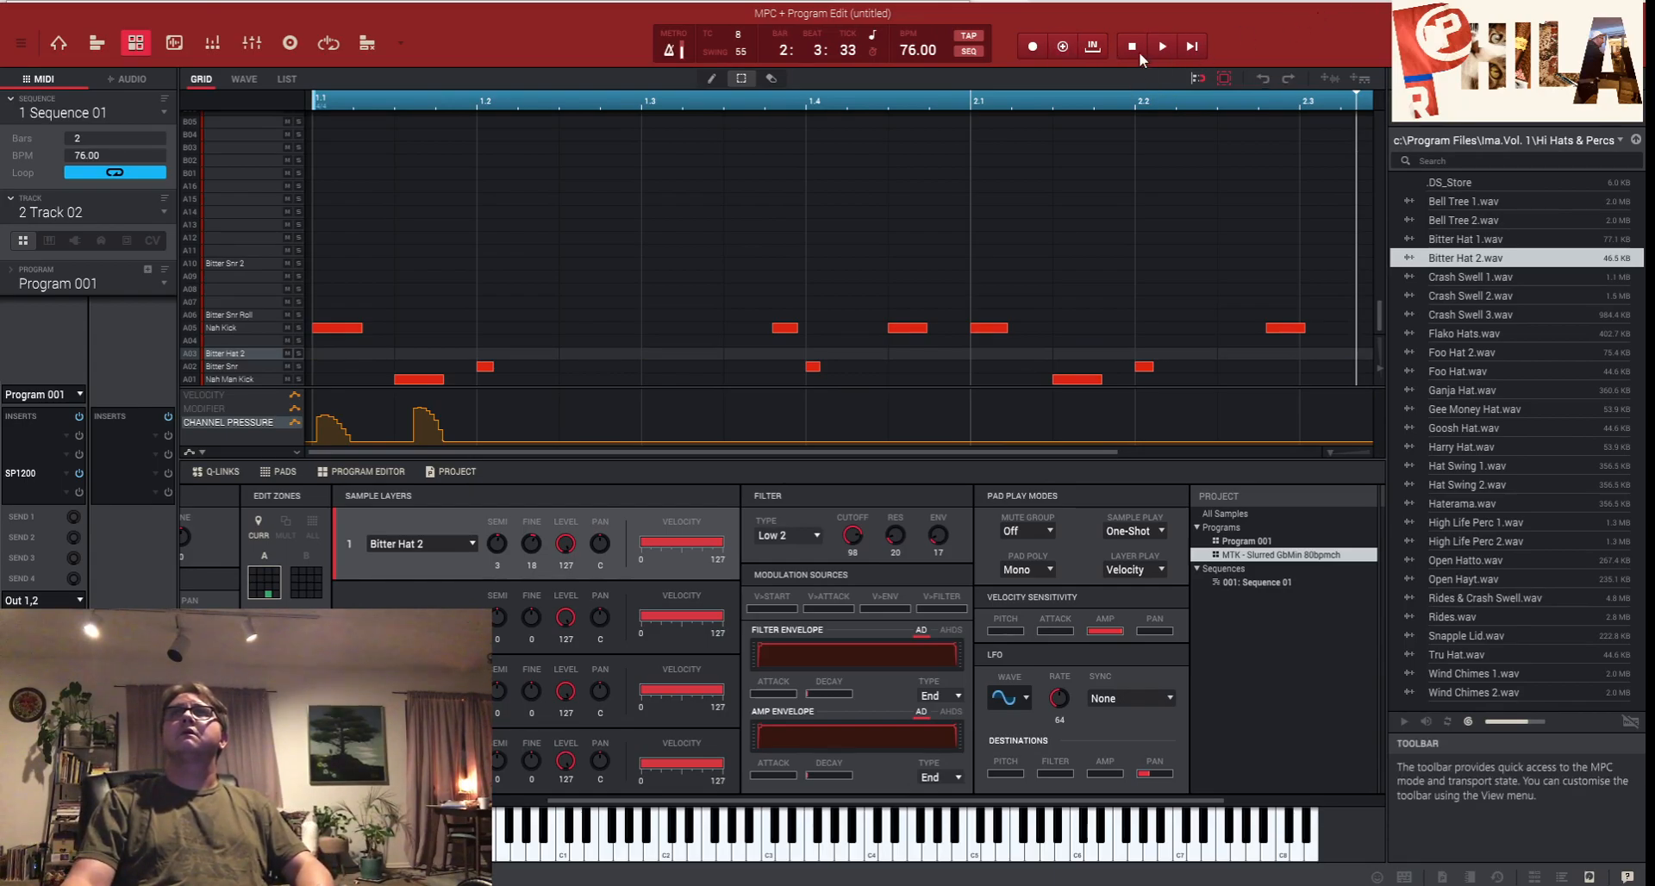
- From the sequence start, overdub a Bitter Hat 2 note-repeat roll on A03 across both bars
left_click(1189, 49)
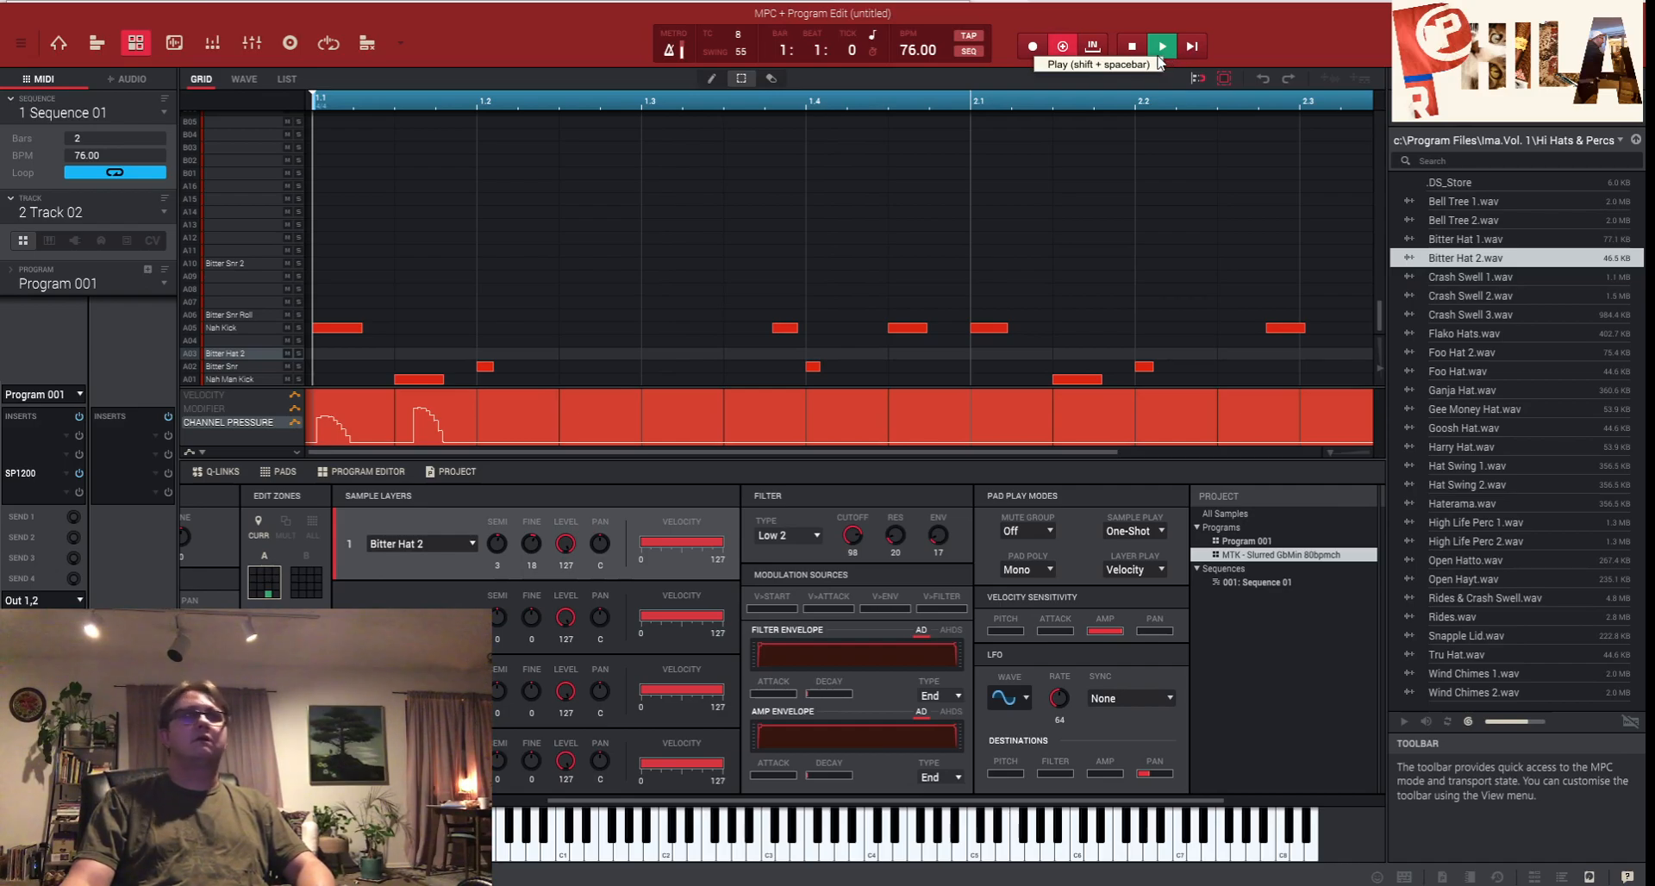
left_click(1159, 55)
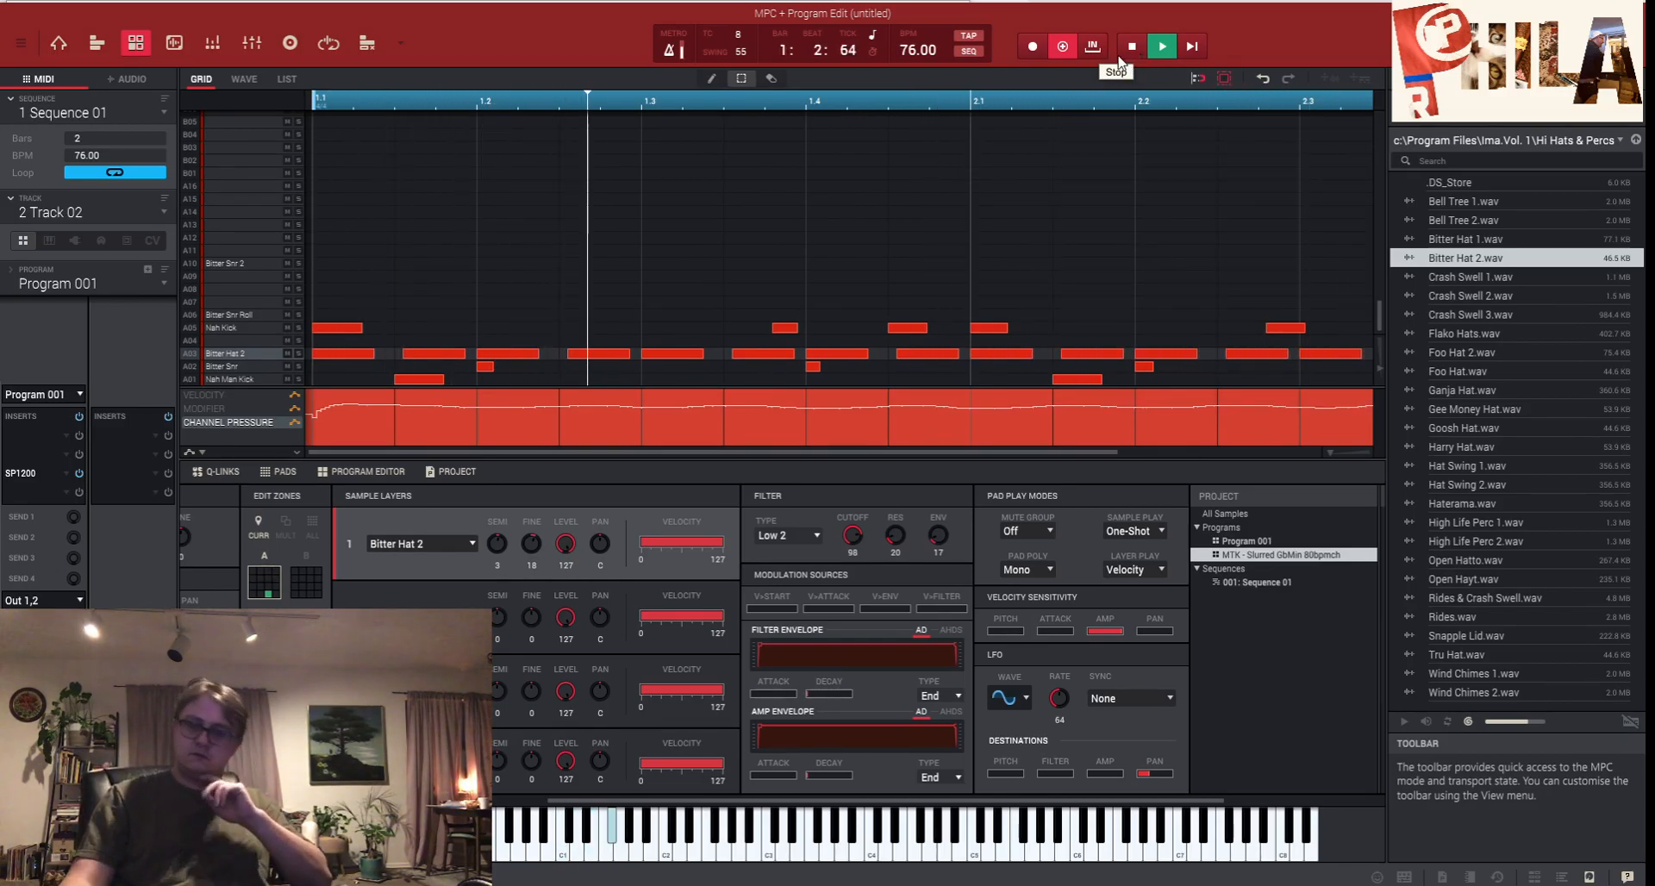
left_click(1066, 48)
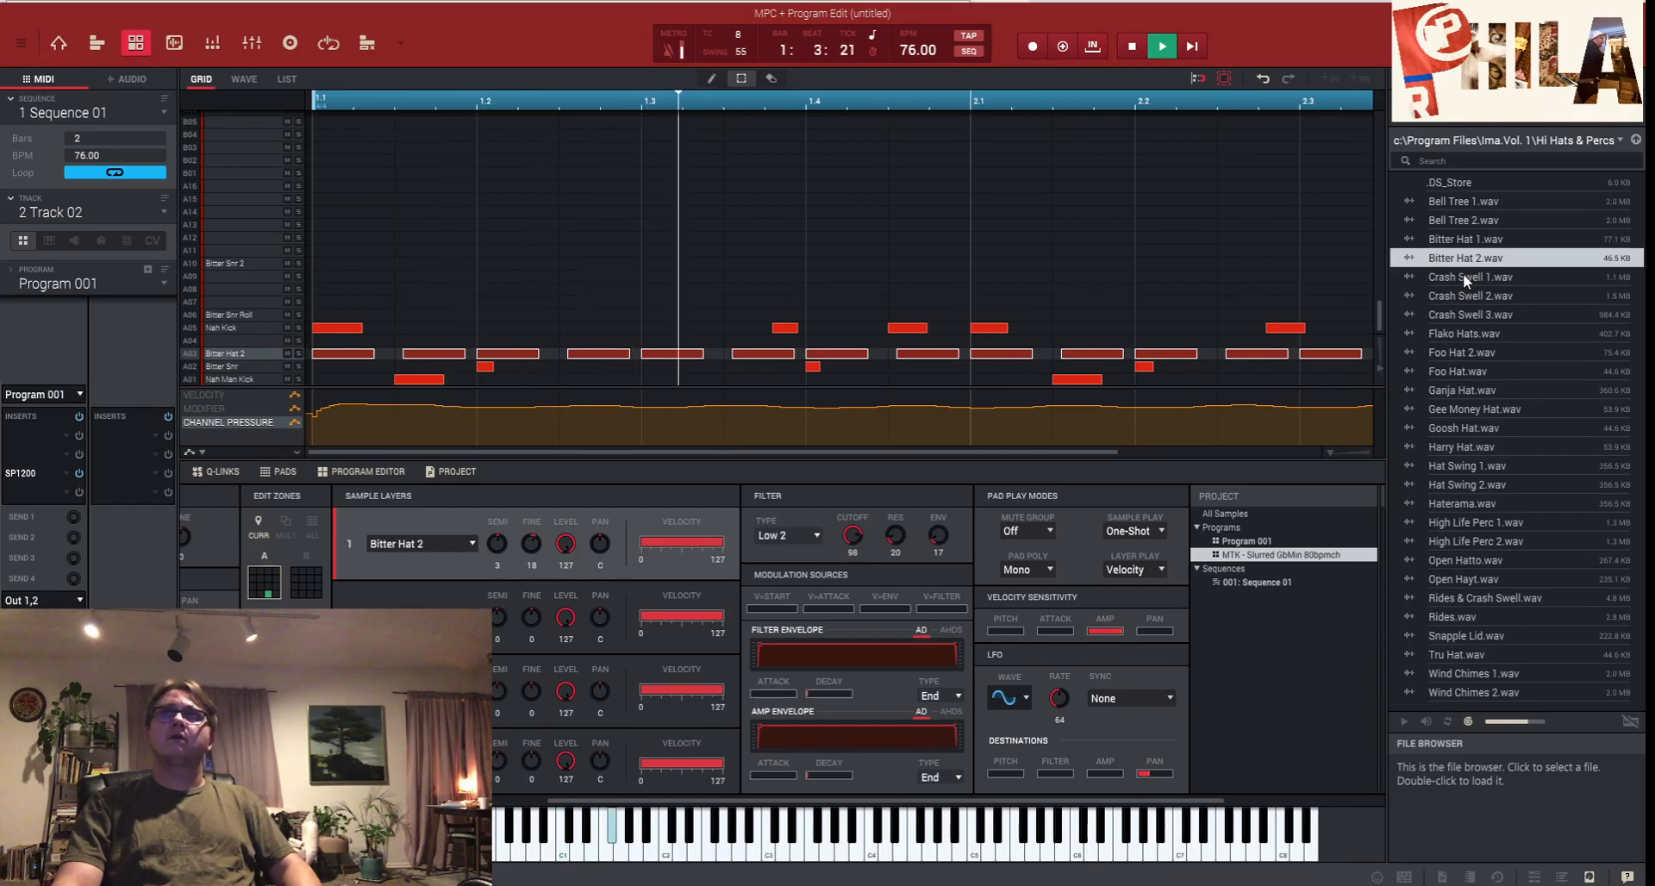
- Drag Hat Swing 1.wav from the browser into the project's Samples, then return to the pad view
left_click_drag(1462, 272, 1373, 645)
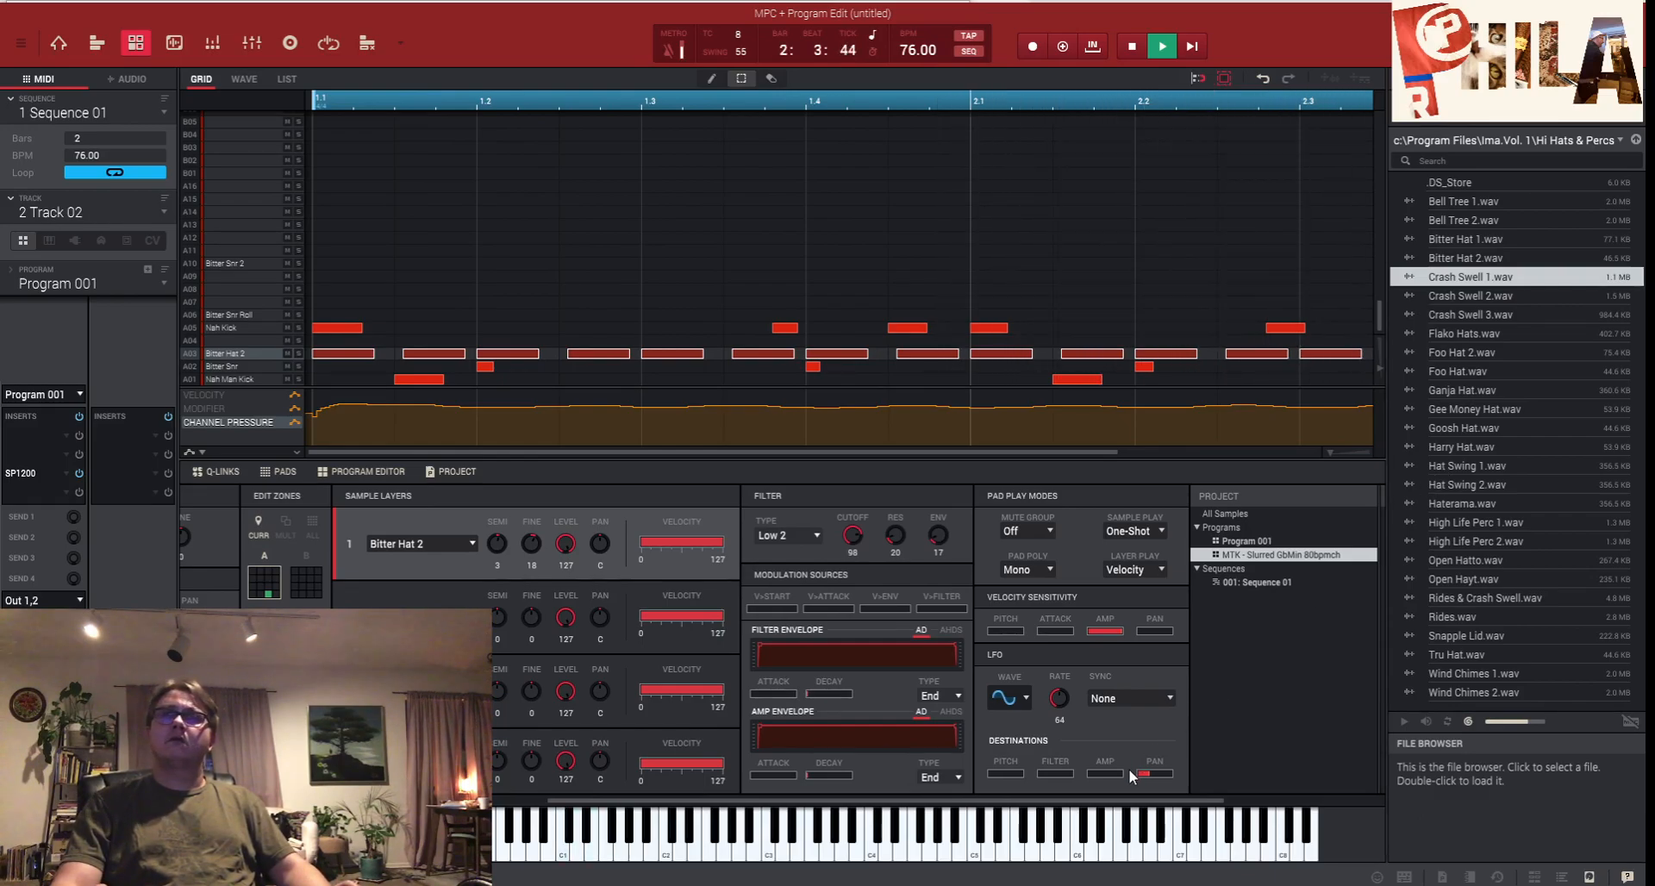
left_click_drag(1141, 805, 1291, 750)
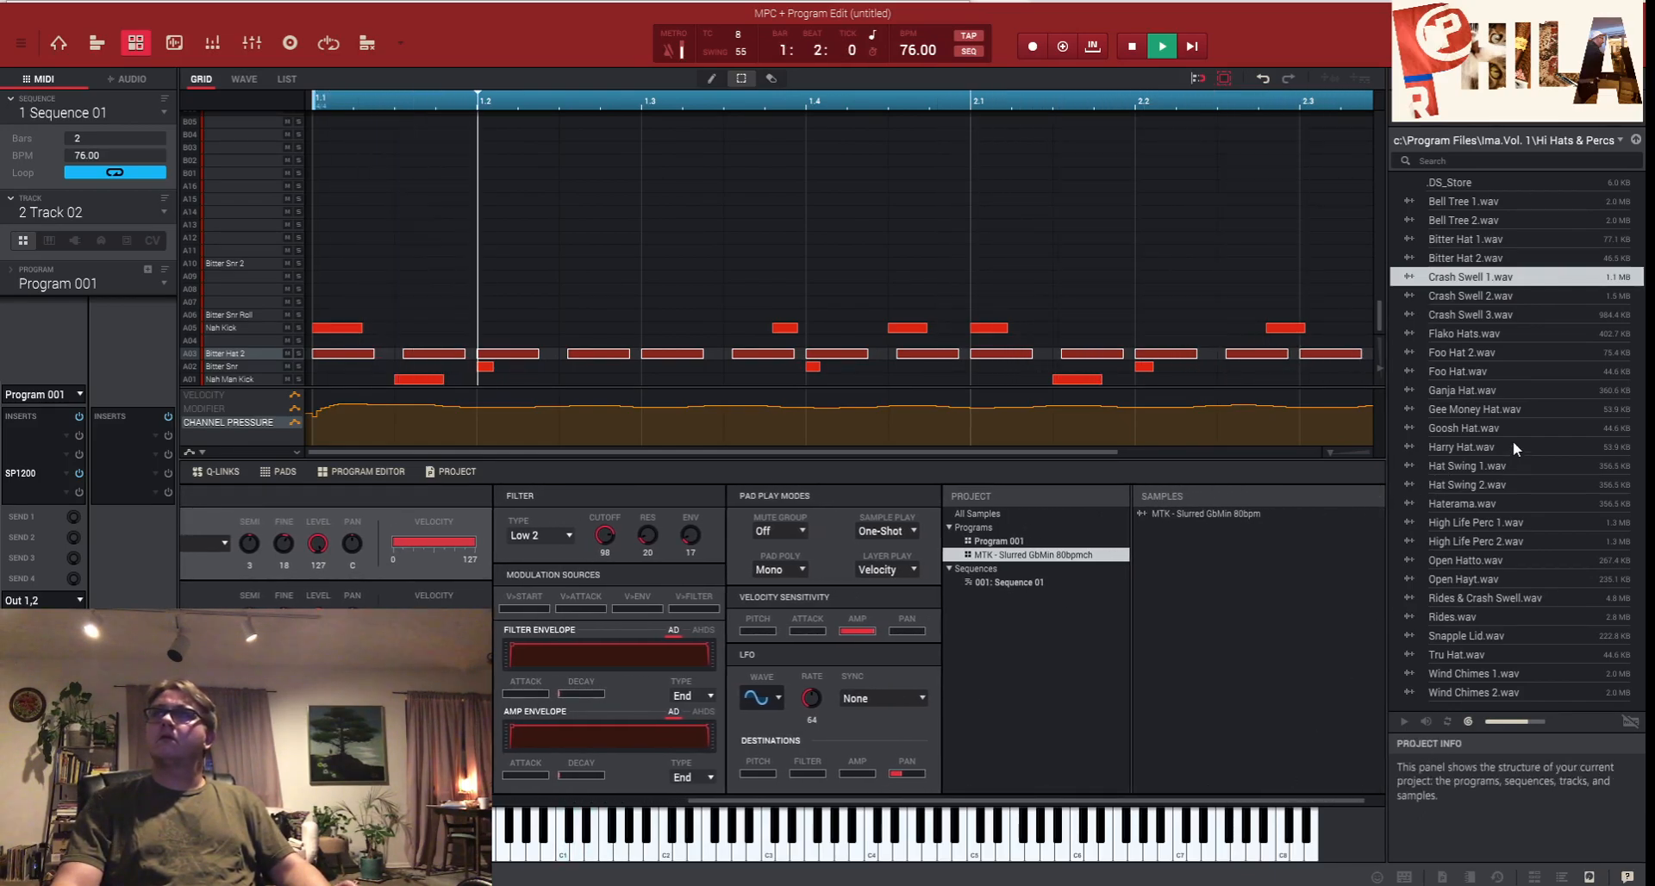
left_click_drag(1460, 464, 1276, 617)
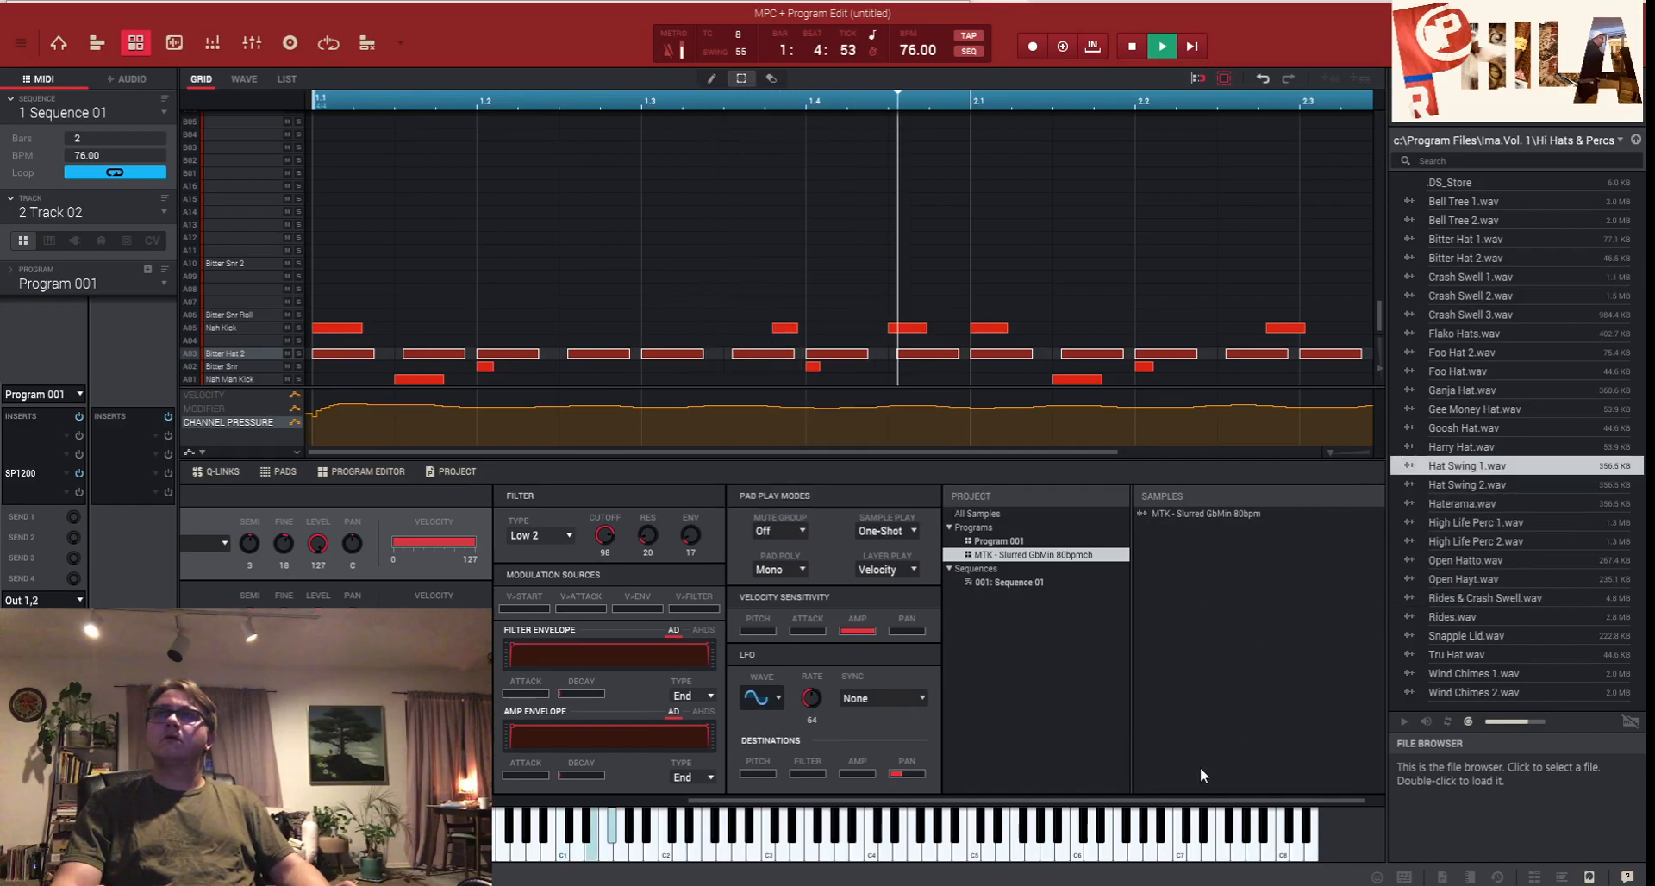
left_click_drag(1175, 800, 624, 717)
- Assign Hat Swing 1 to Sample Layer 1 of empty pad A07
left_click(563, 707)
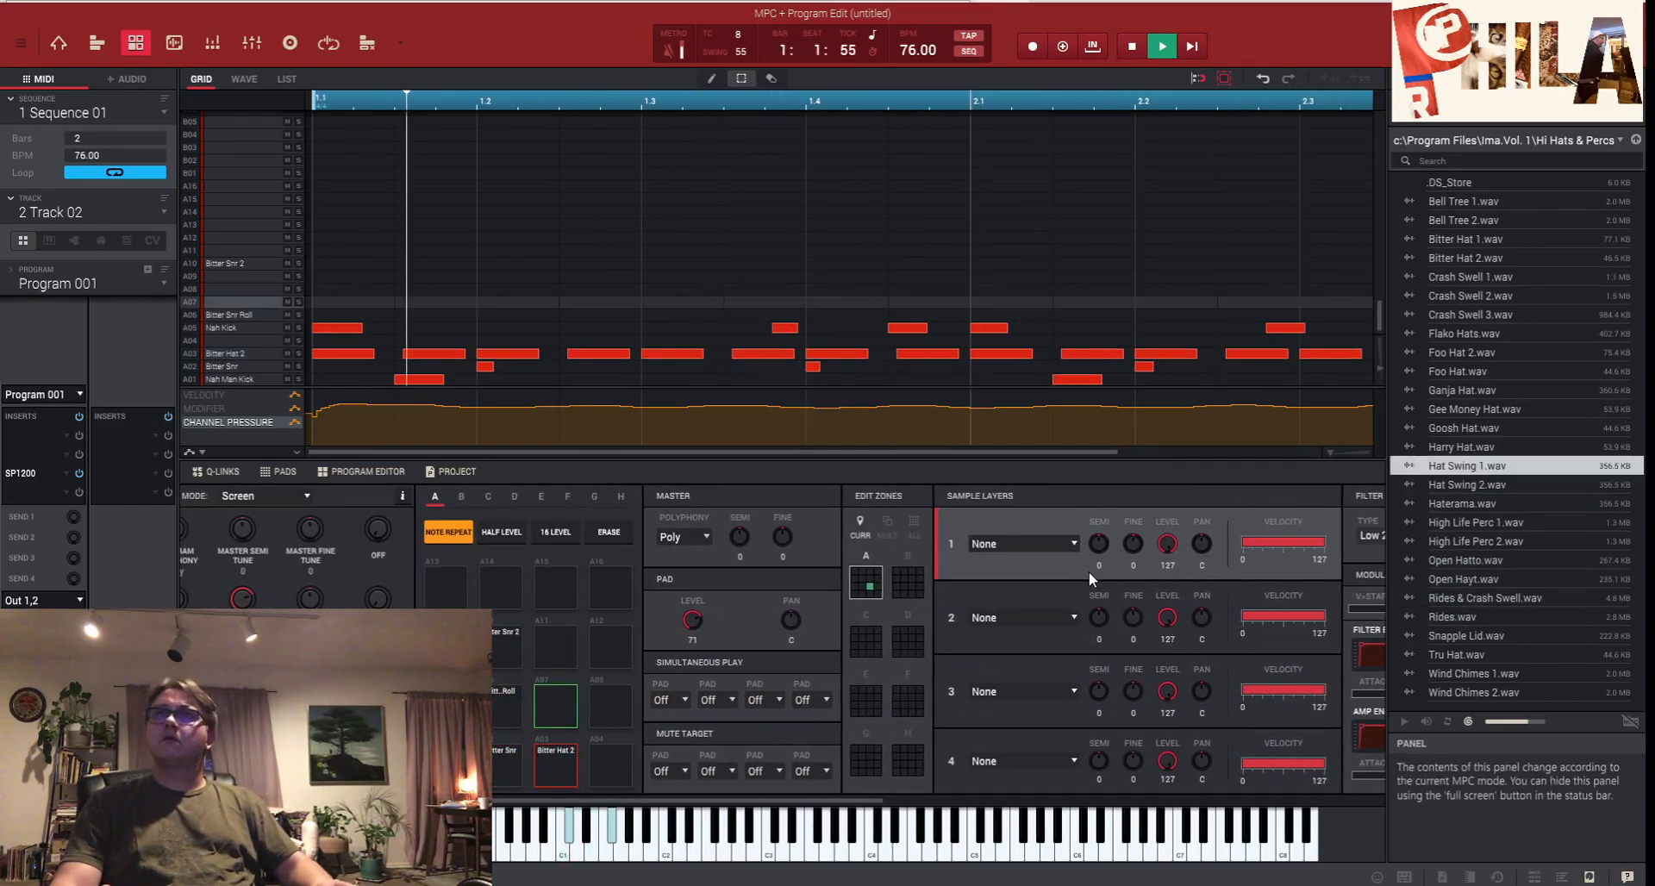
left_click(1061, 541)
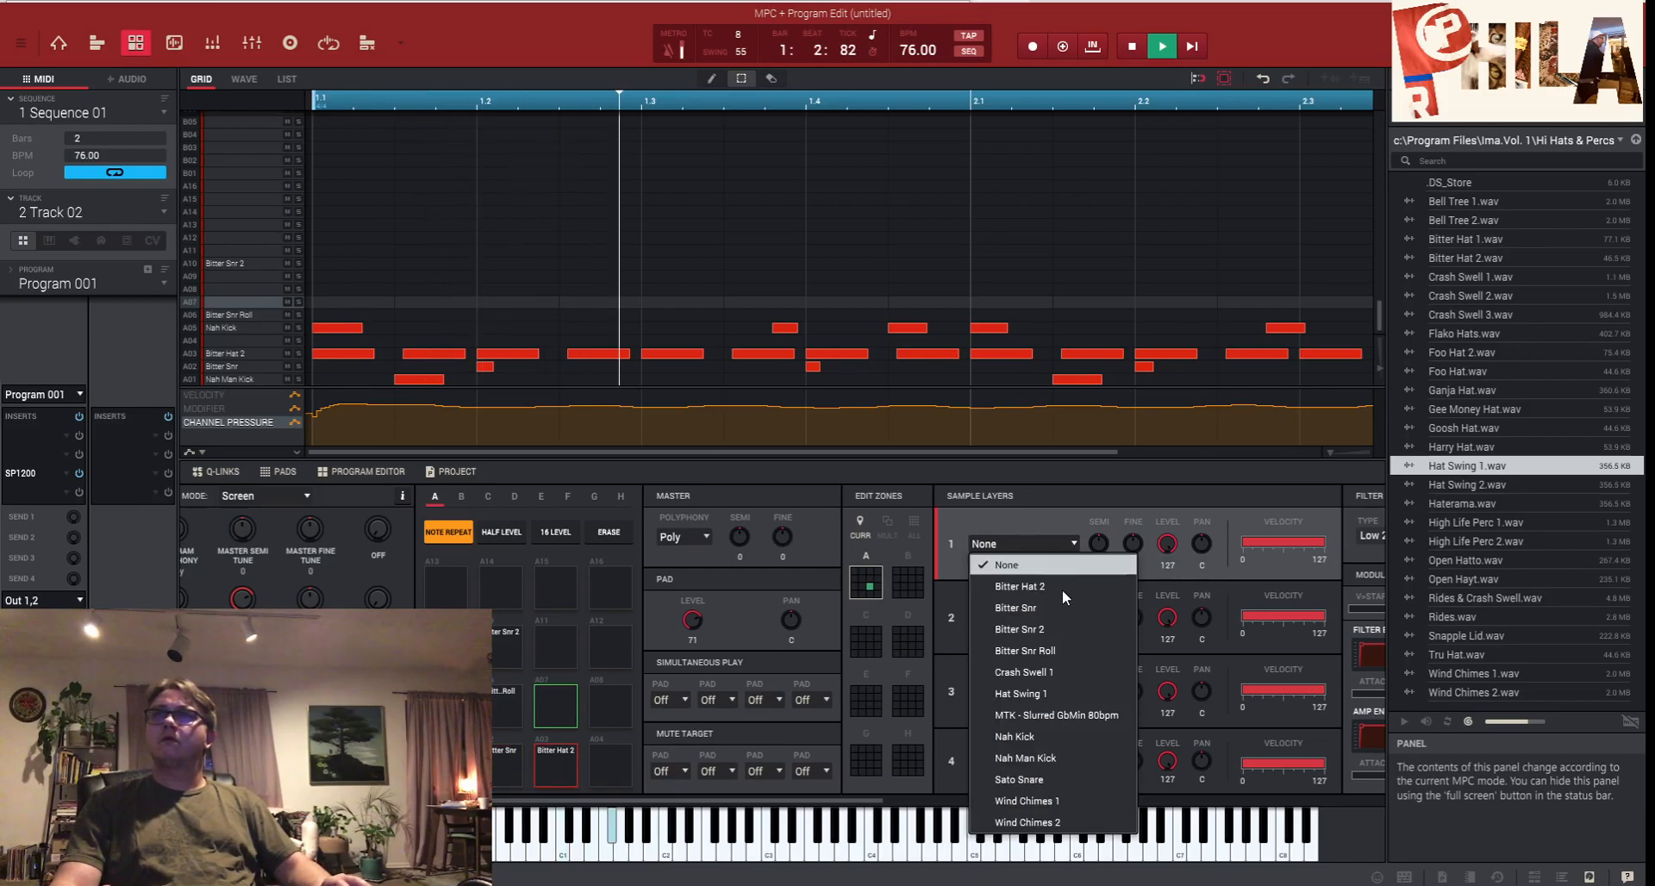
left_click(1070, 694)
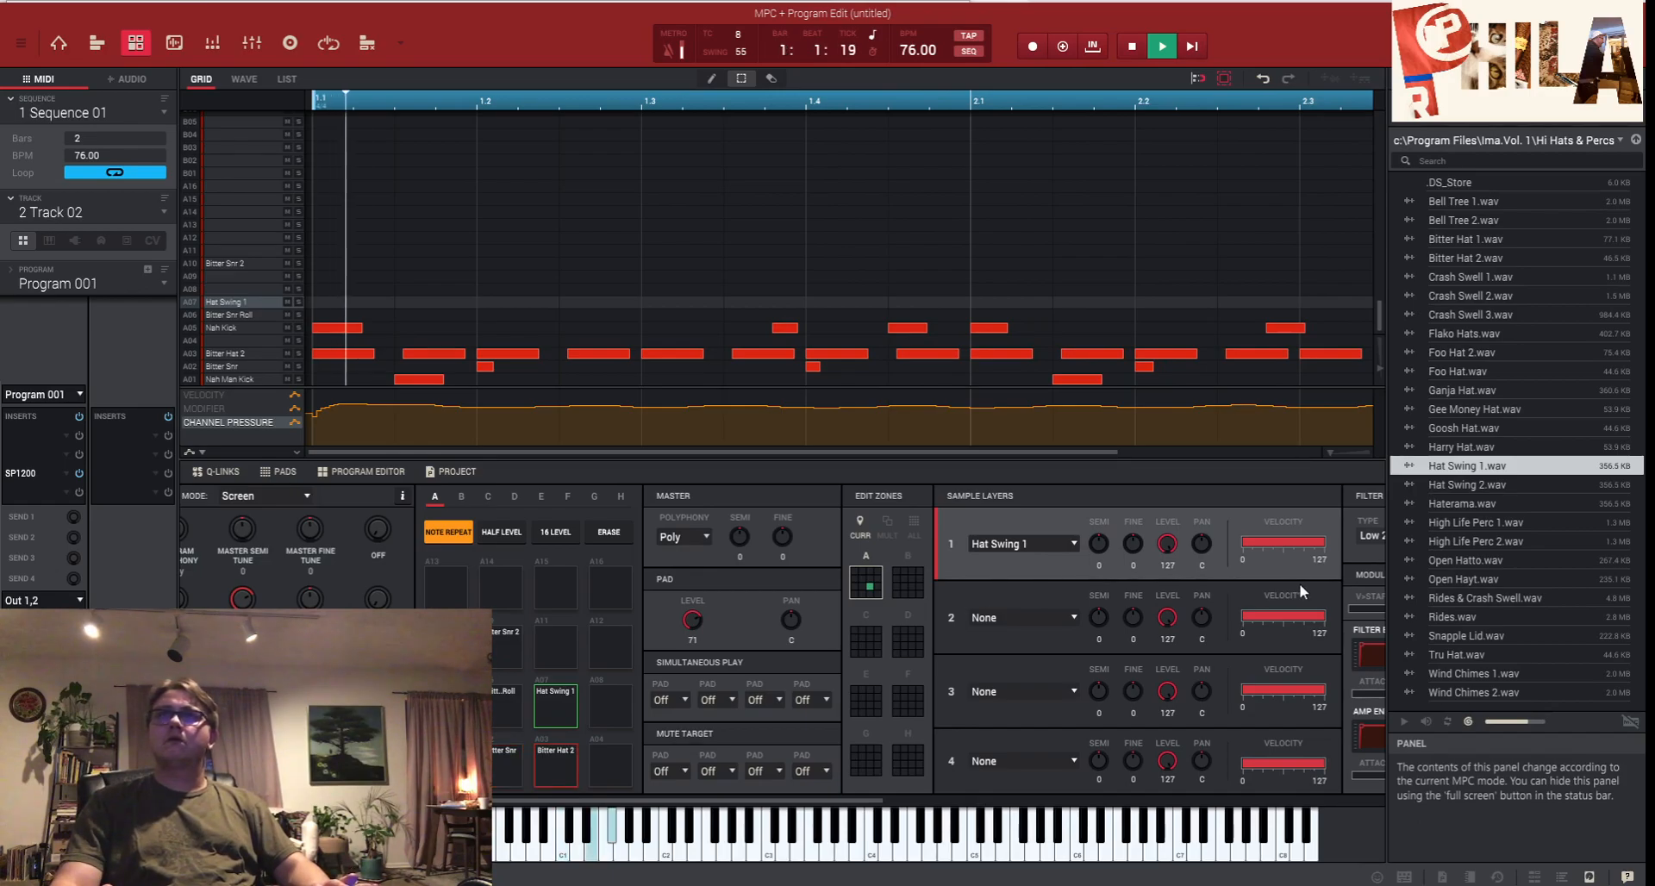
left_click_drag(873, 802, 1293, 787)
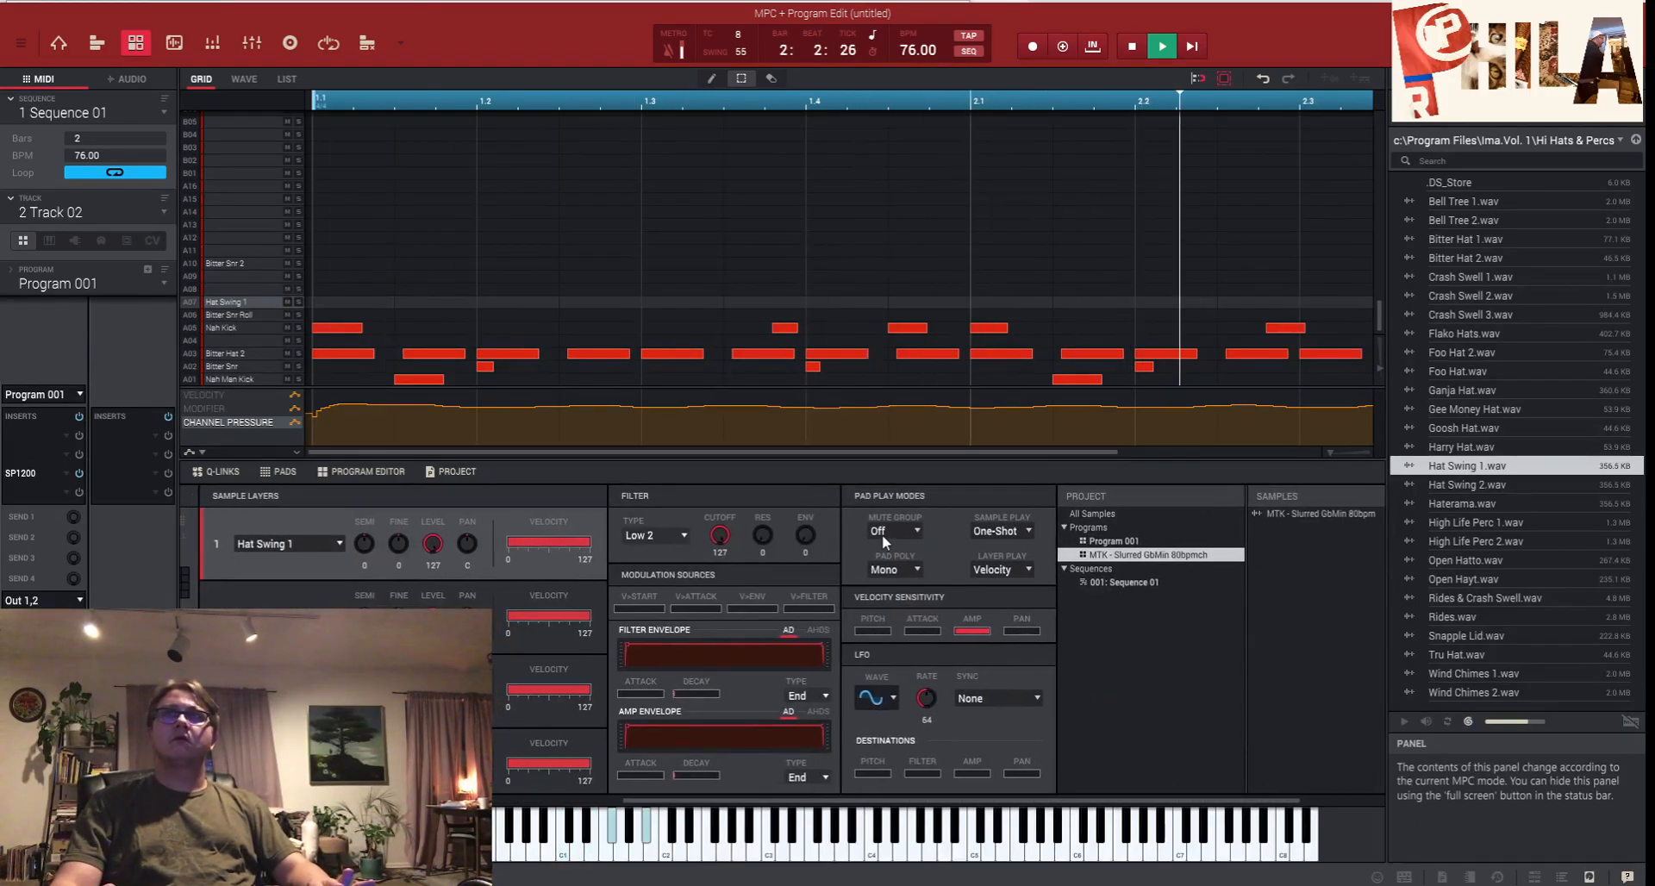
- Make pad A07 Note-On playback in mute group 9, and set timing correct to 4
left_click(1023, 527)
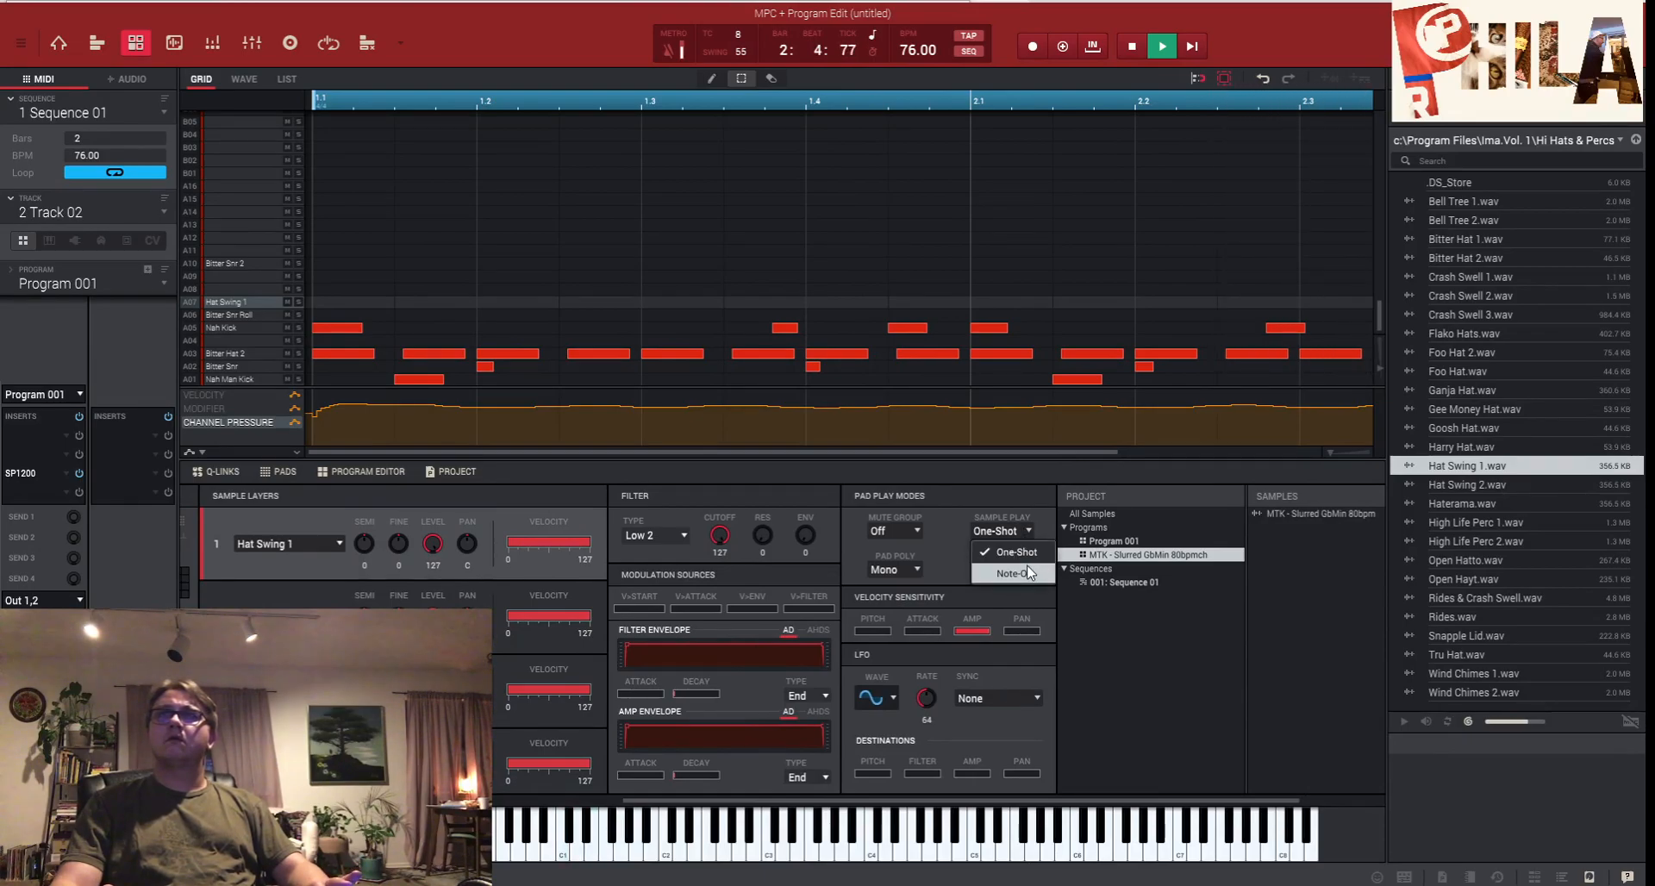
left_click(1029, 572)
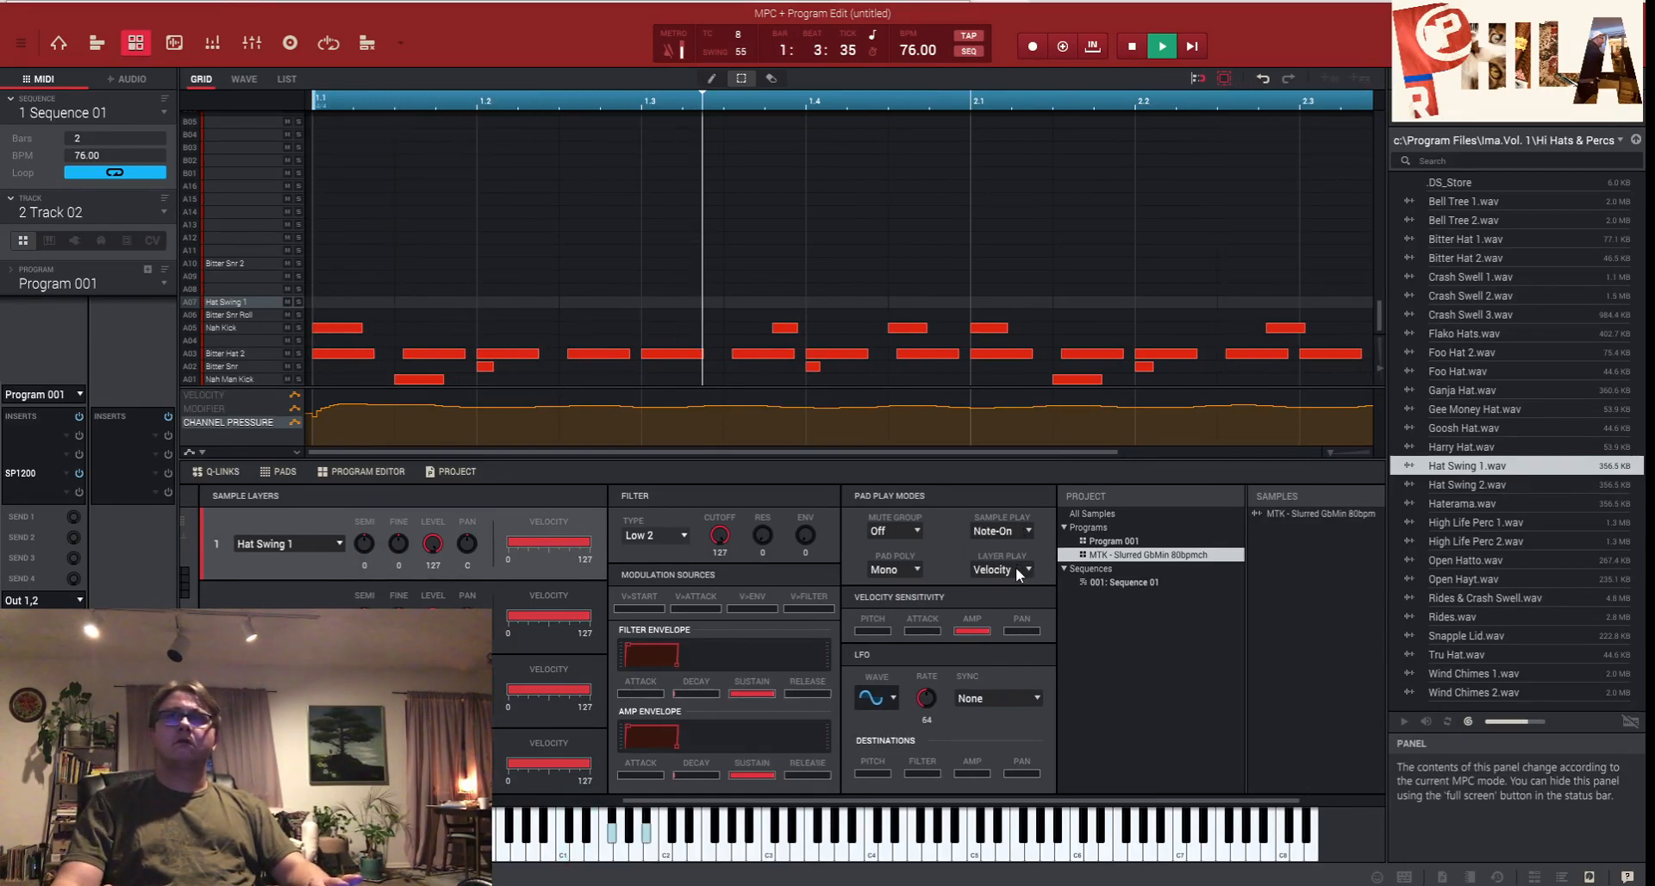
left_click(917, 529)
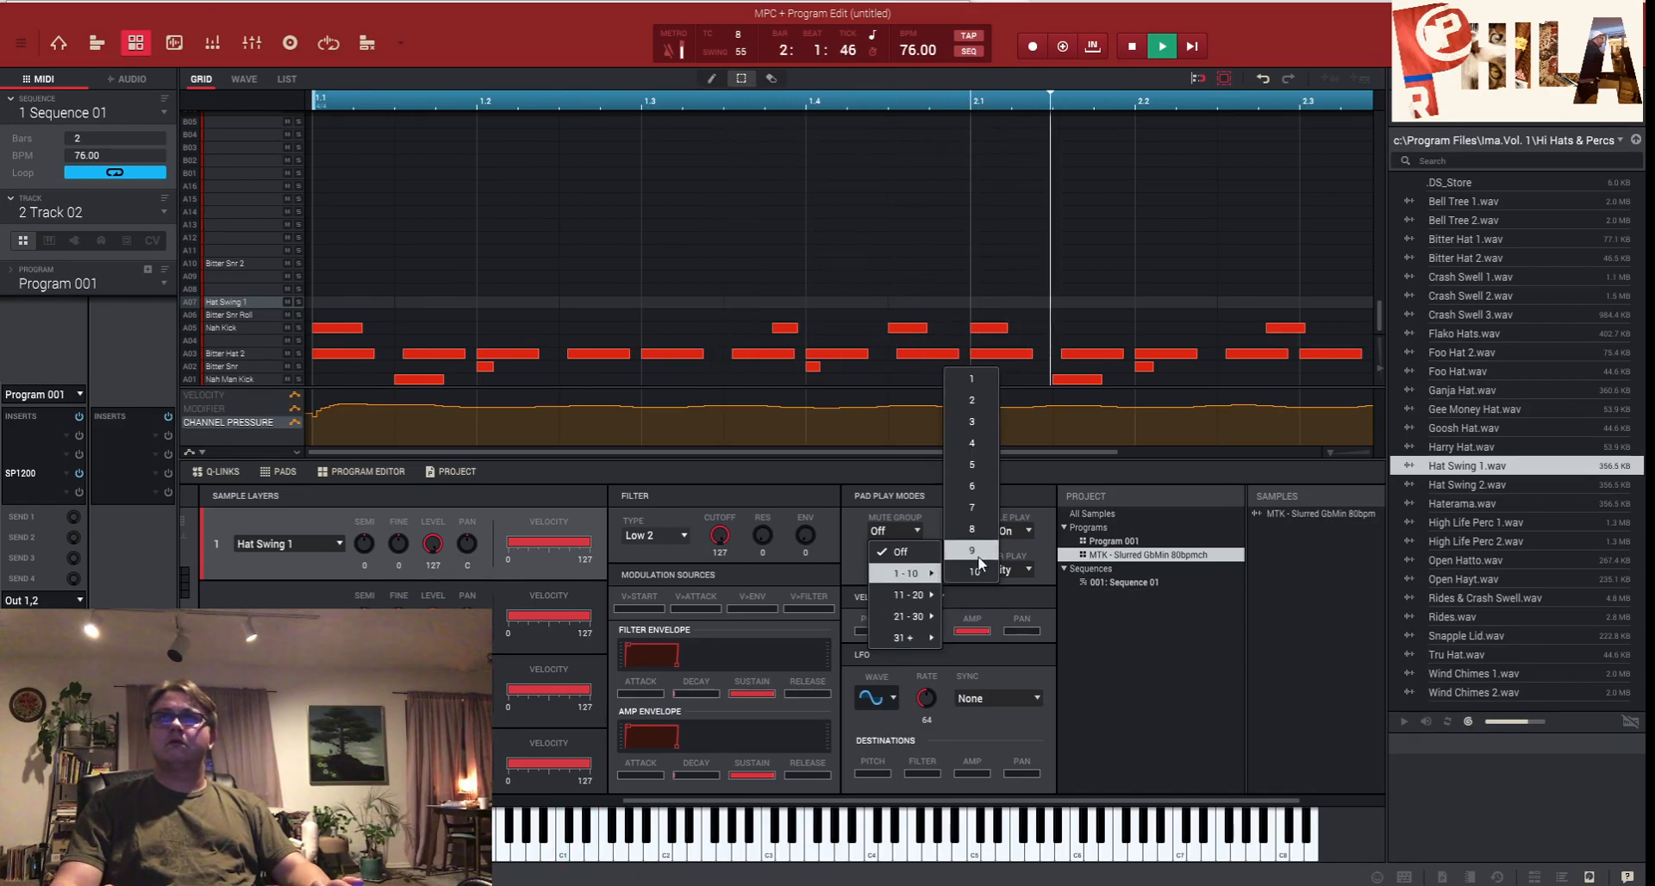
left_click(953, 573)
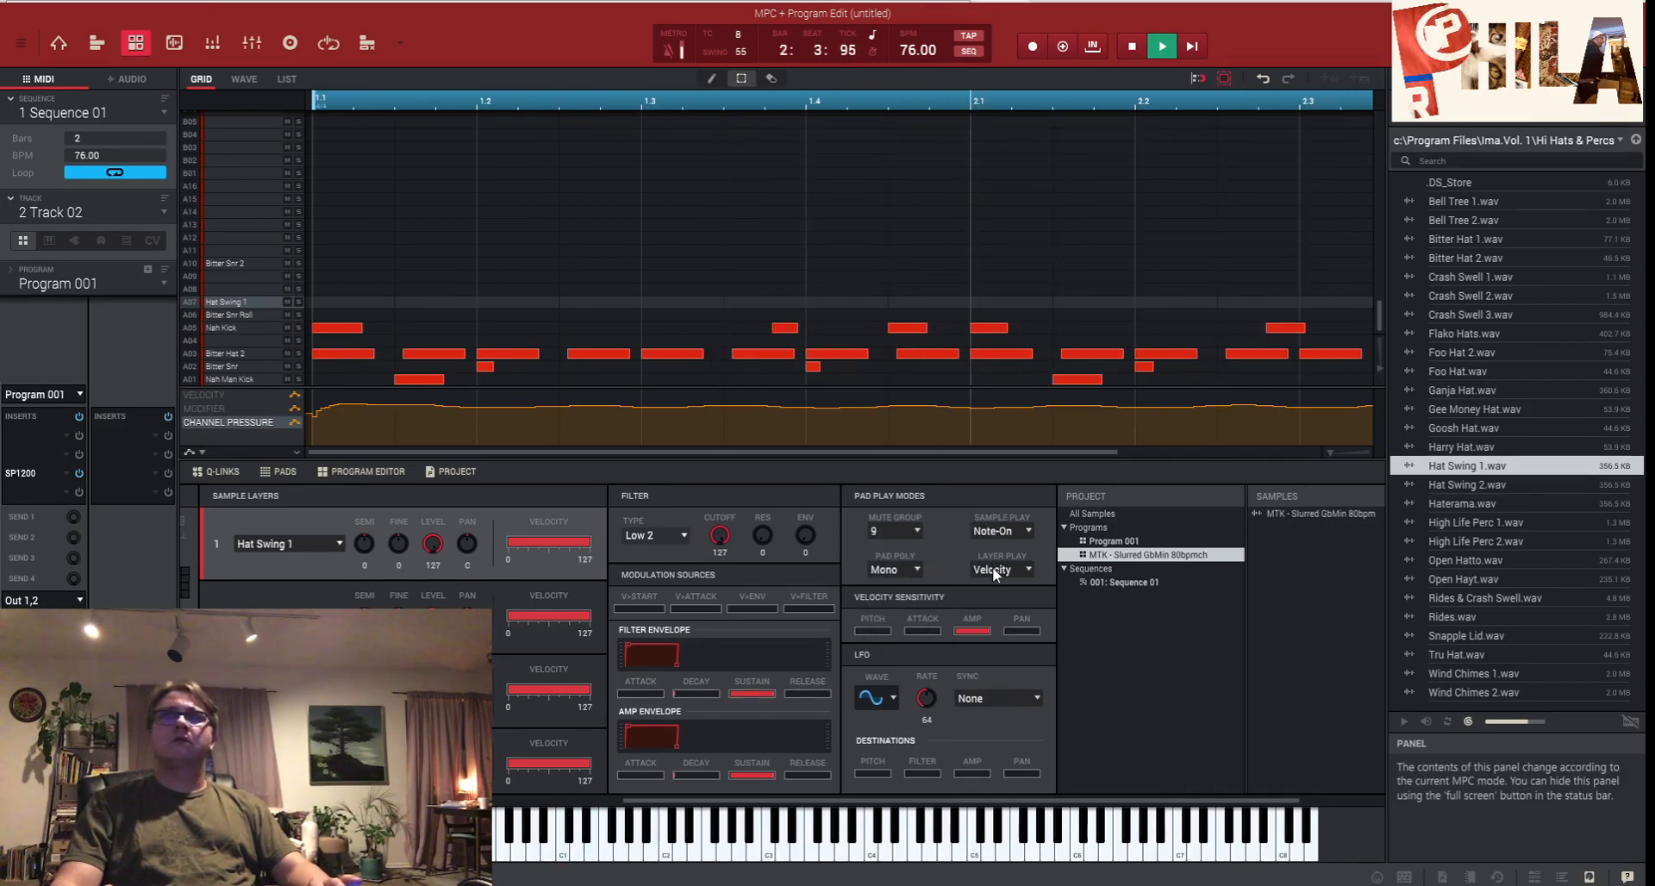
left_click(991, 569)
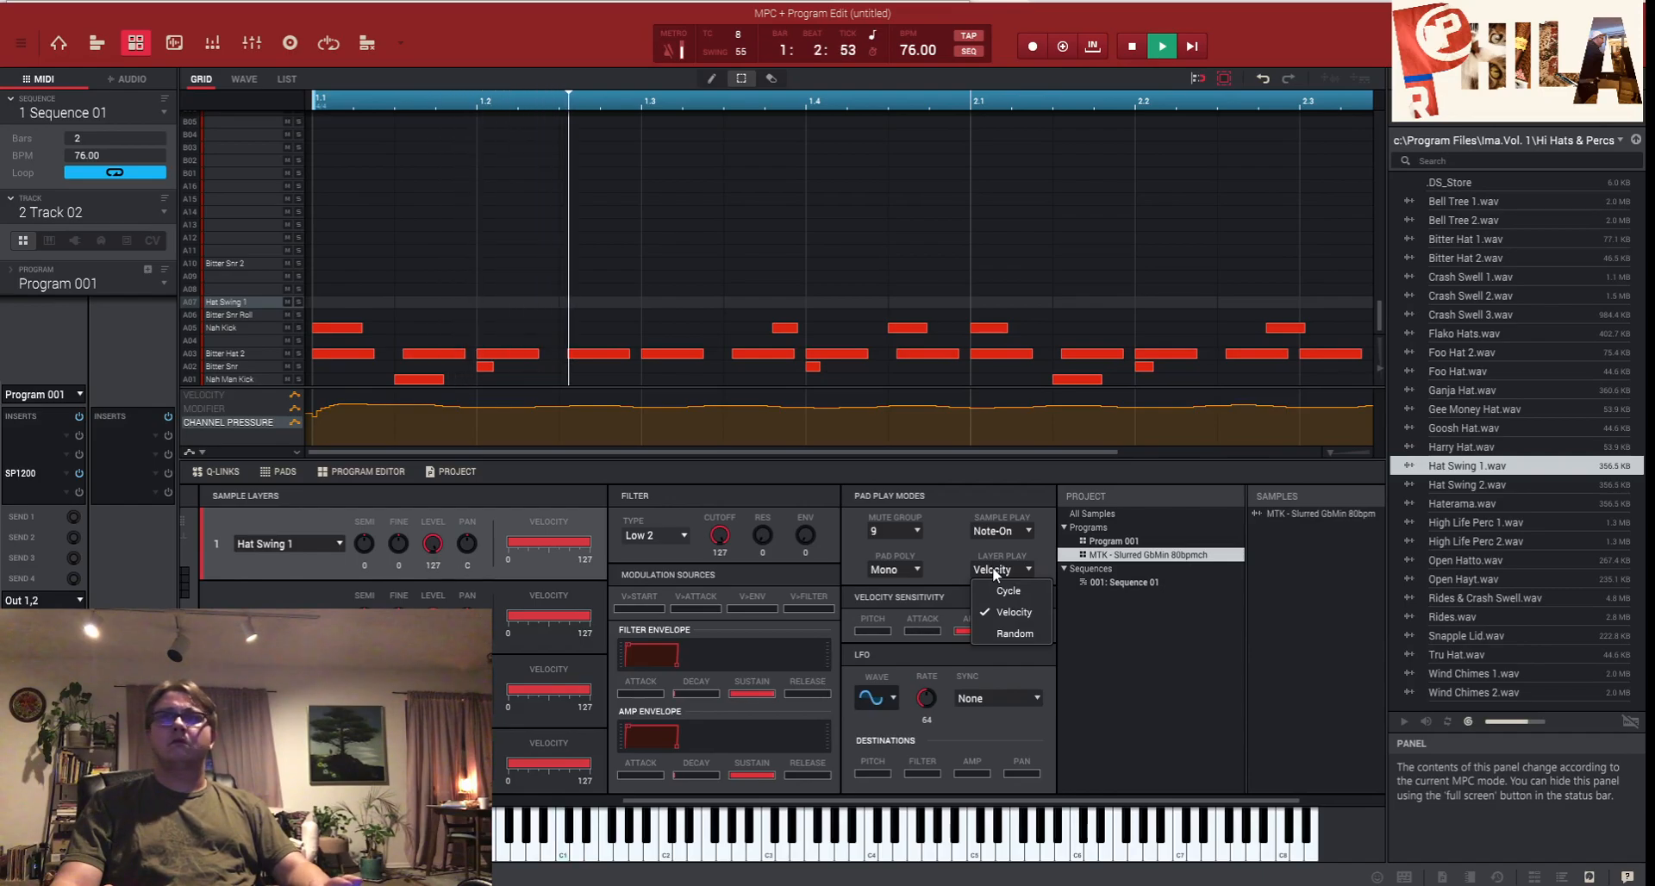
left_click(957, 562)
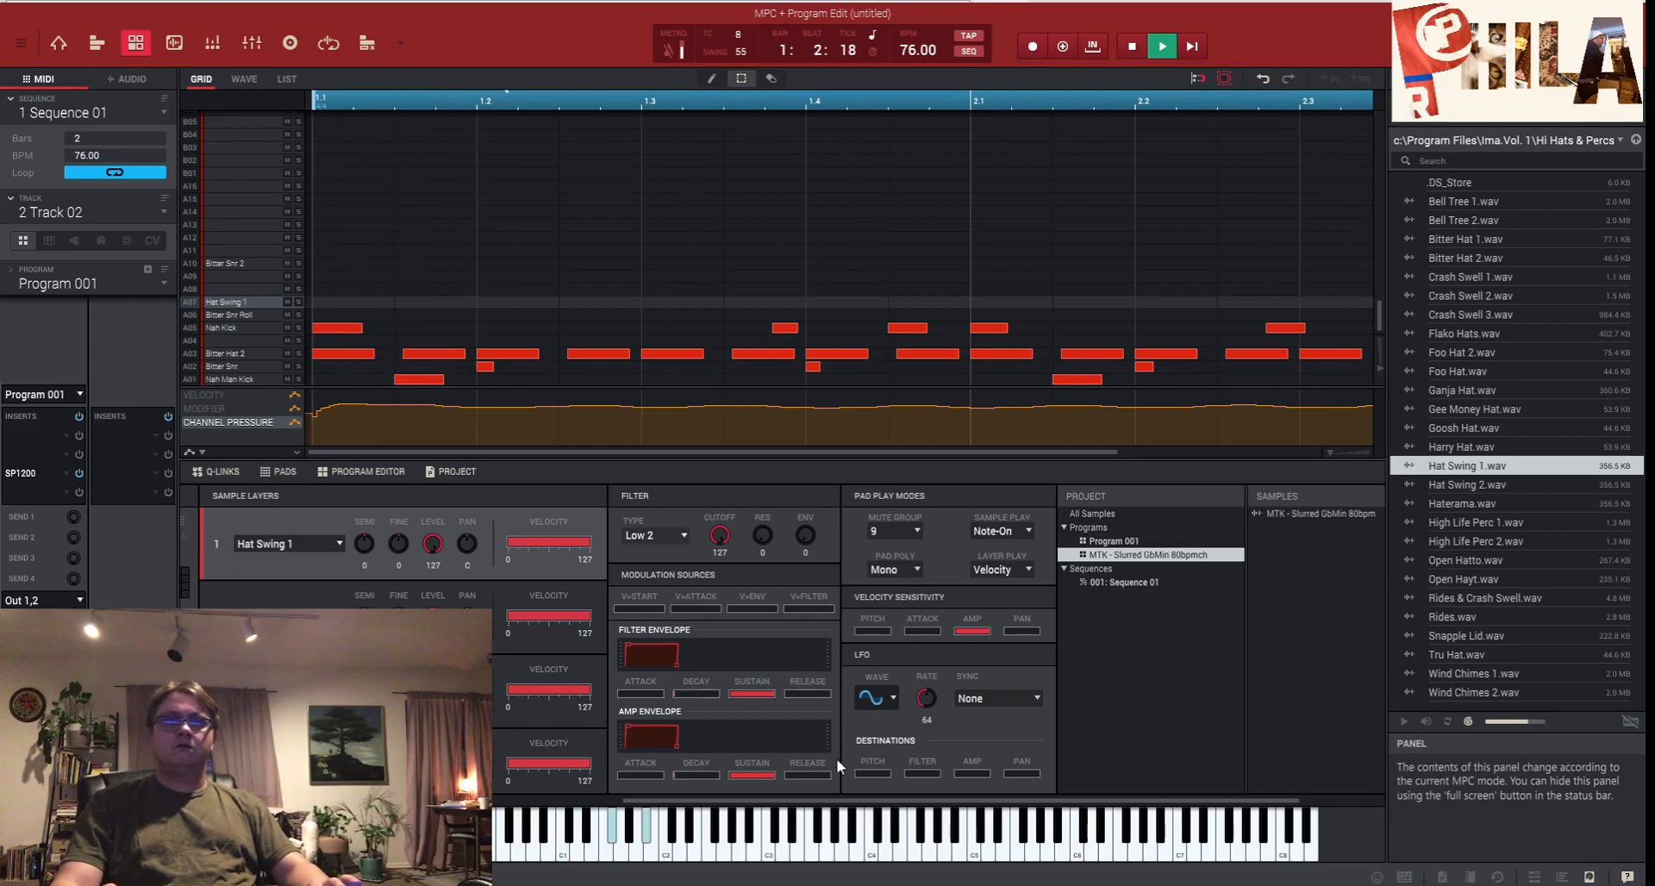
left_click(737, 36)
left_click(758, 76)
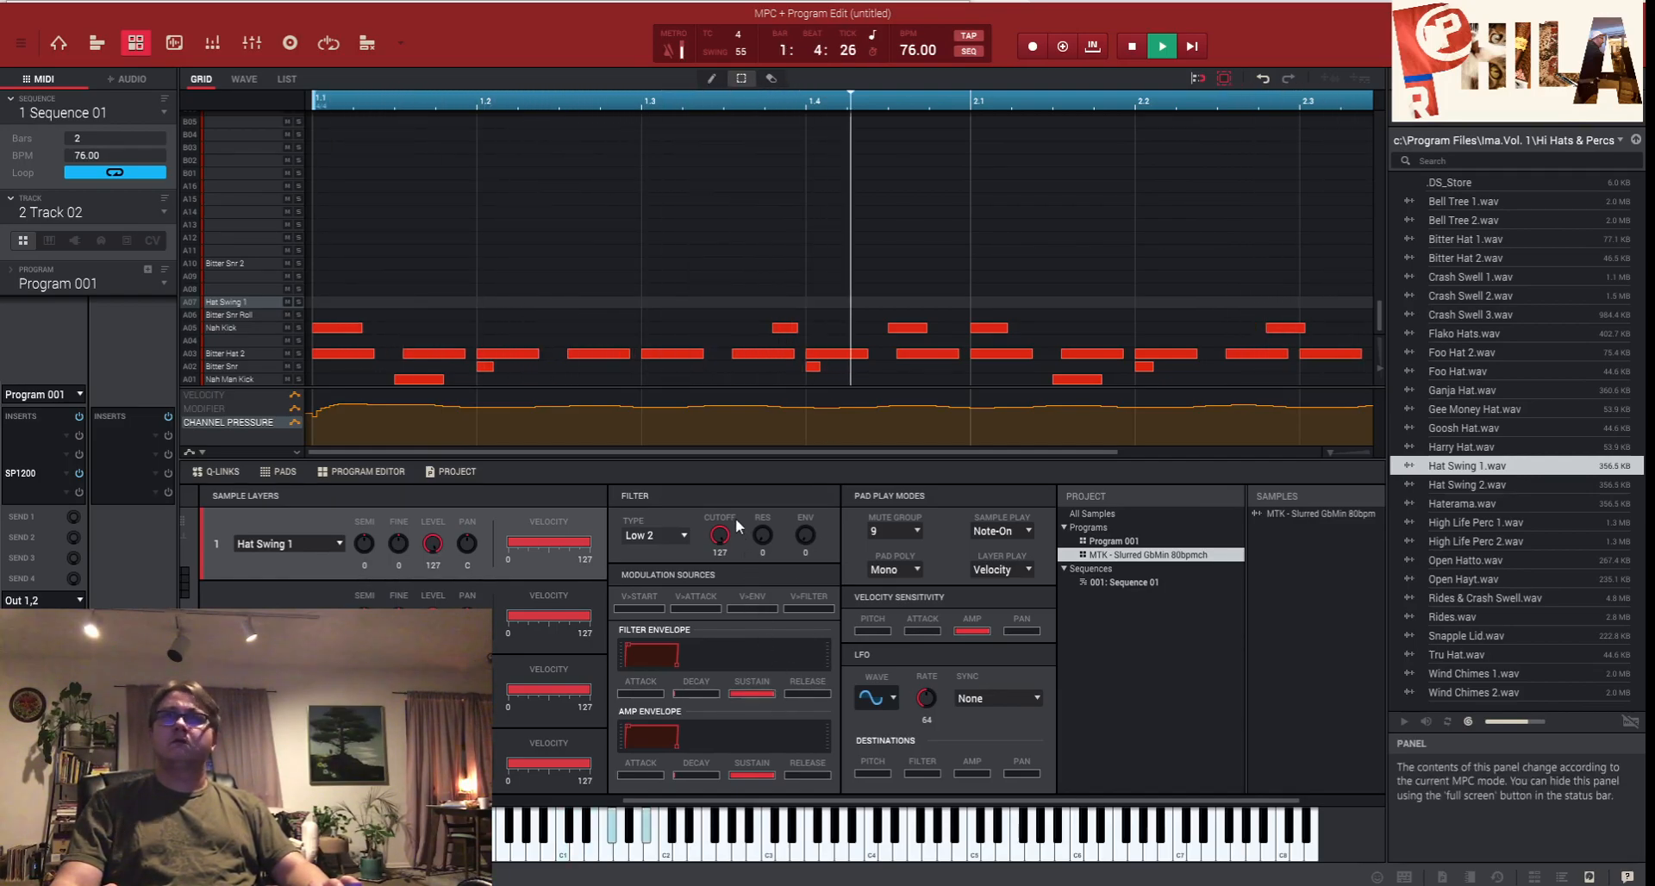
- Raise Hat Swing 1's filter resonance to 37 and keep its Layer 1 tuning at 0 semitones
left_click_drag(801, 802, 608, 794)
mouse_move(703, 544)
left_mouse_down()
mouse_move(703, 562)
mouse_move(735, 539)
left_mouse_up()
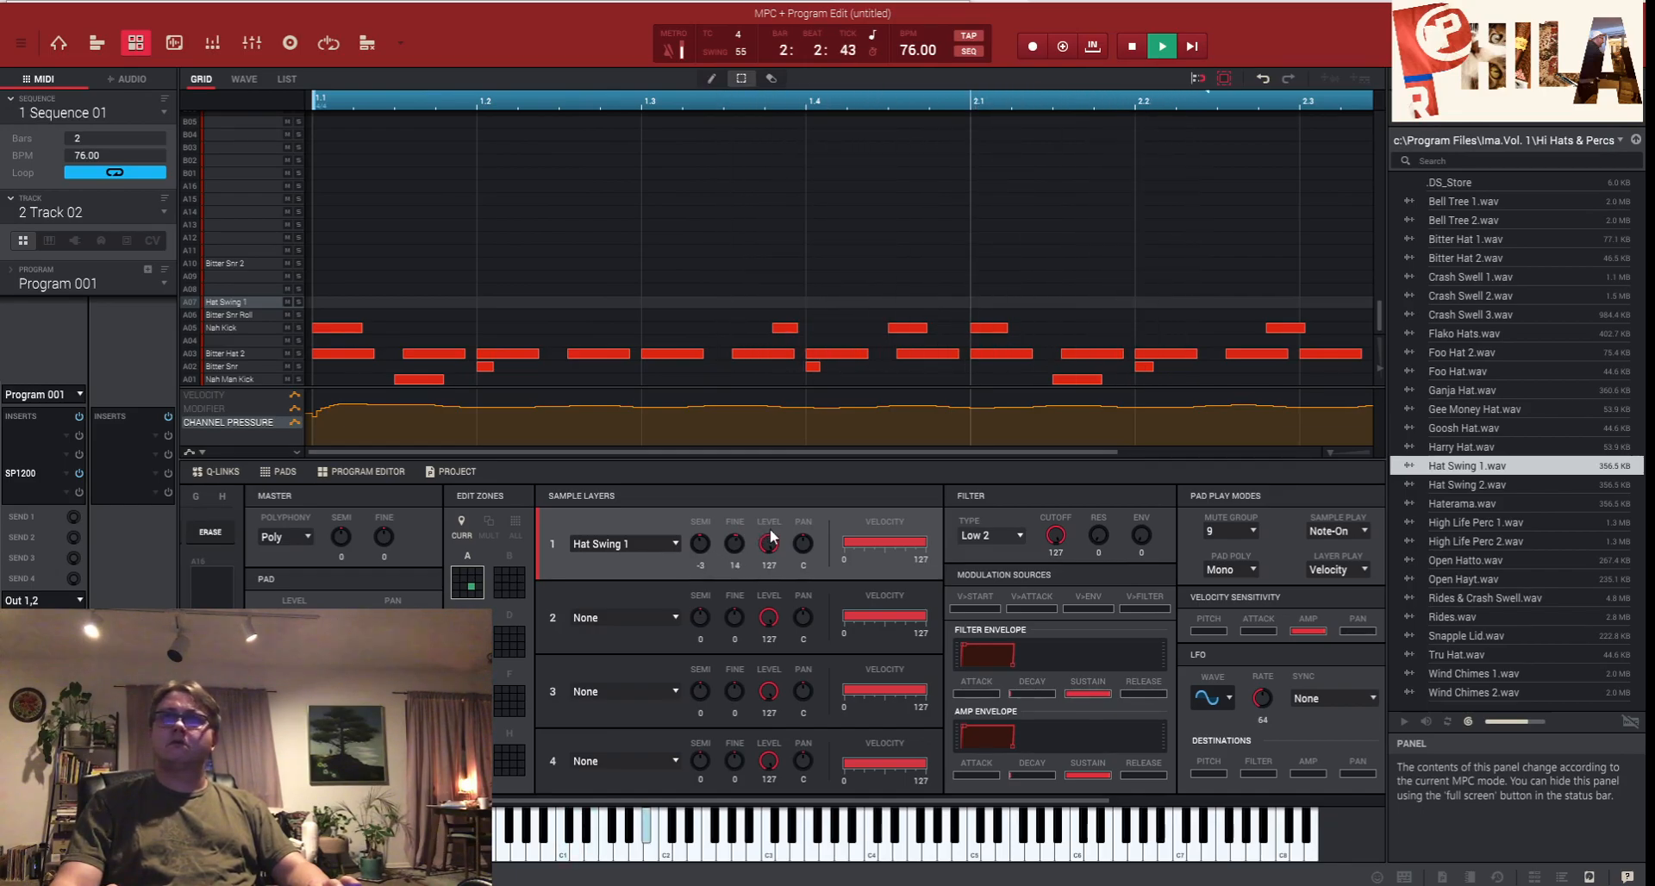
left_click_drag(1099, 535, 1099, 531)
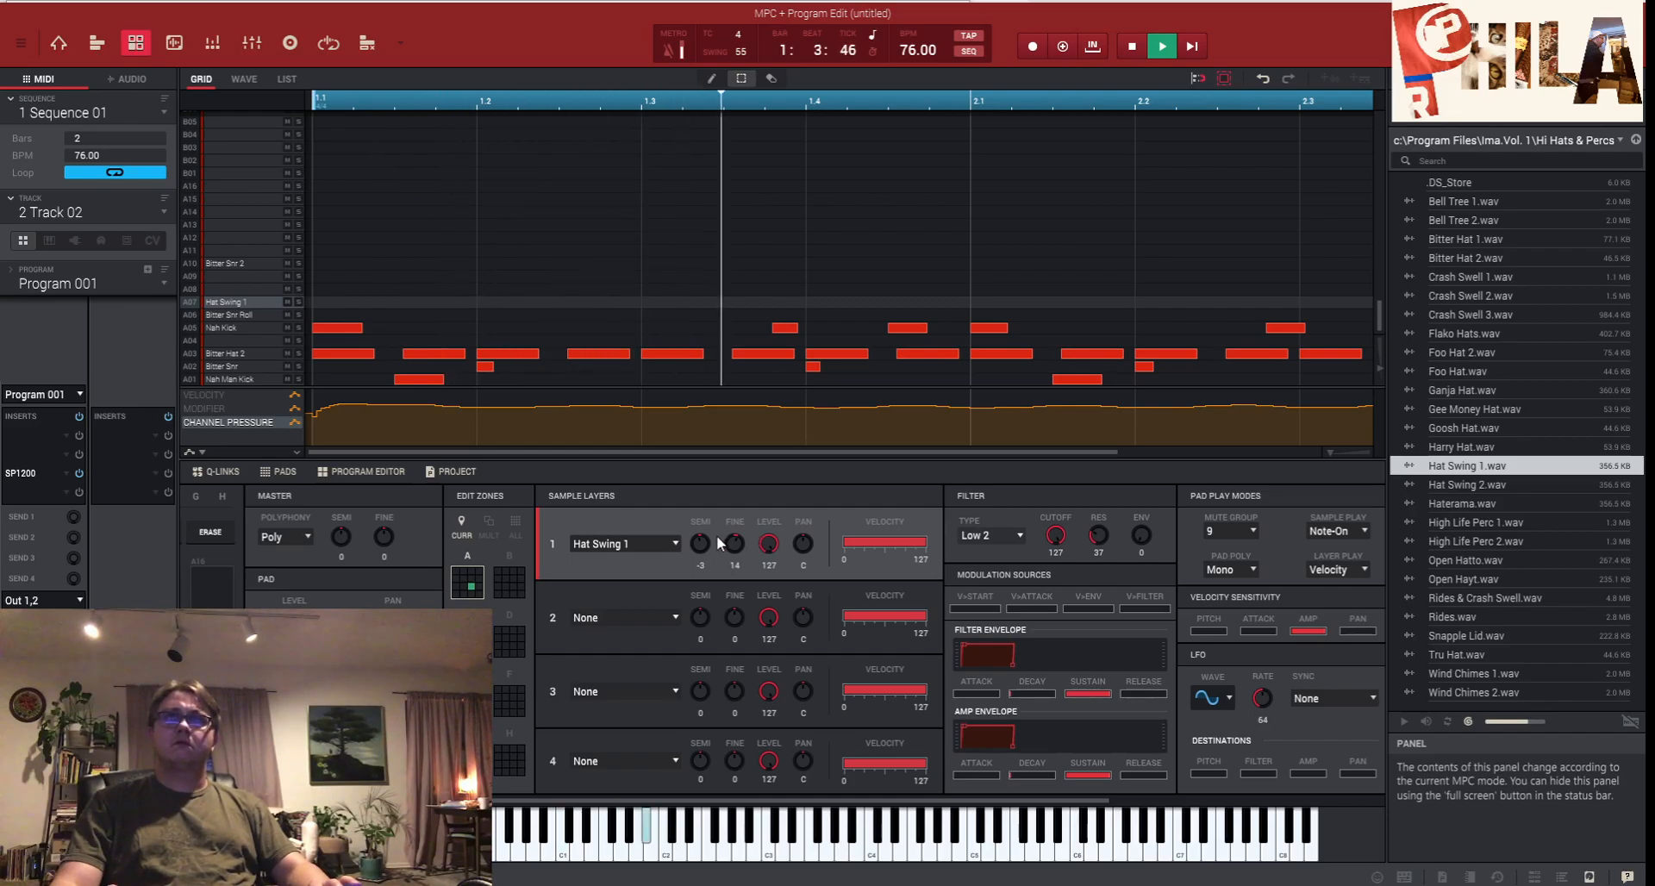
left_click_drag(702, 547, 735, 553)
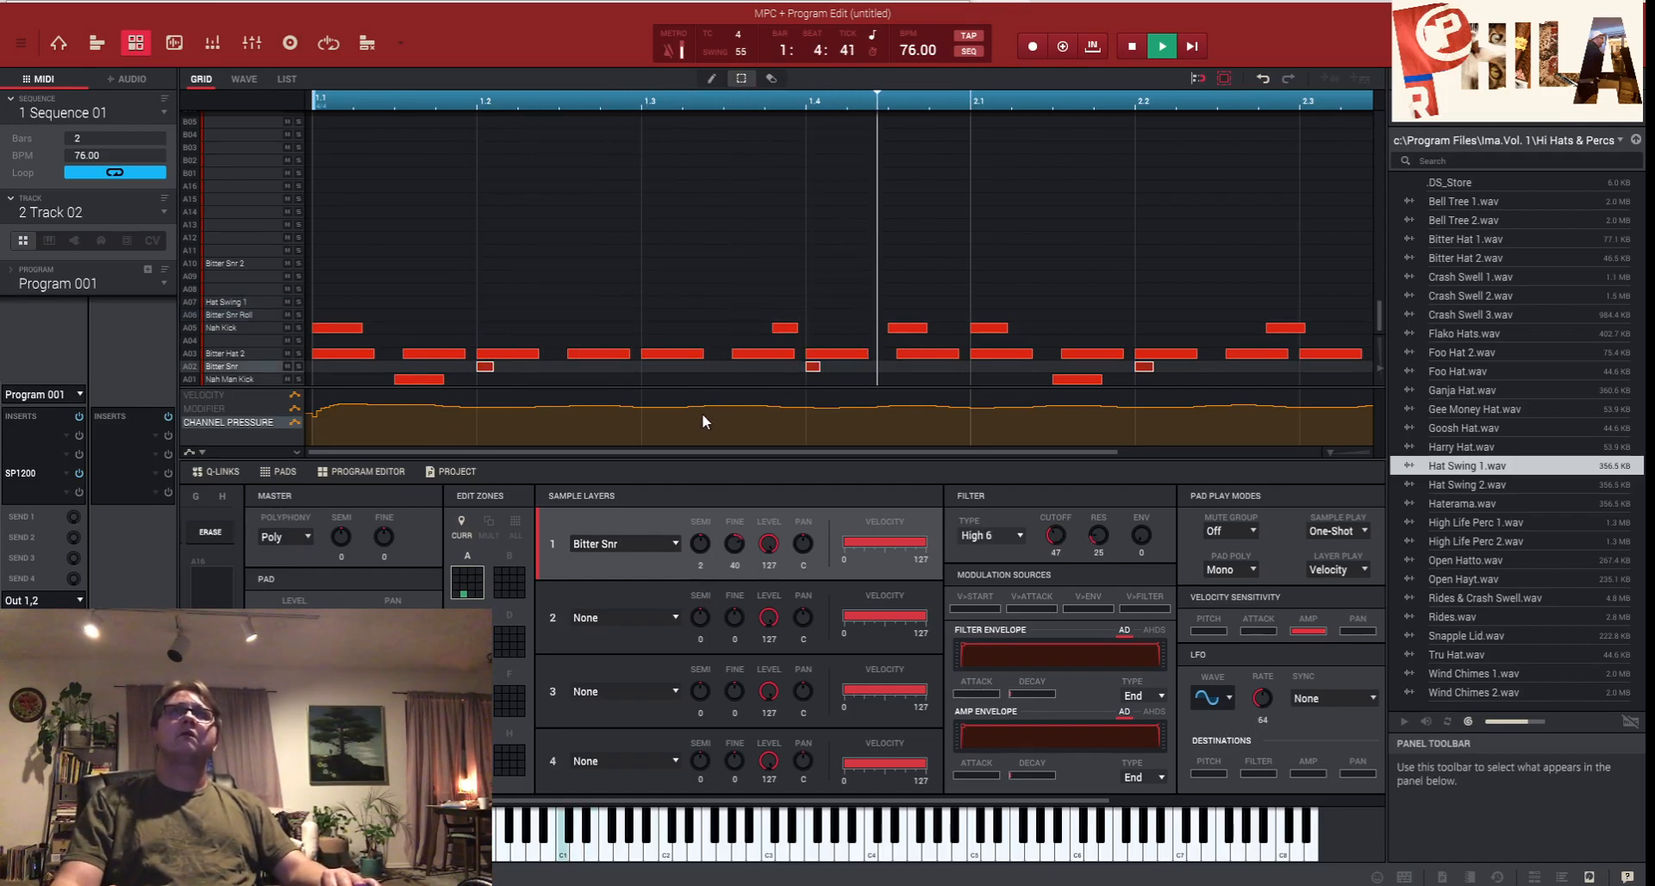
- Turn off Note Repeat and raise Bitter Snr 2's tuning by two semitones
left_click_drag(696, 801, 449, 801)
left_click(467, 532)
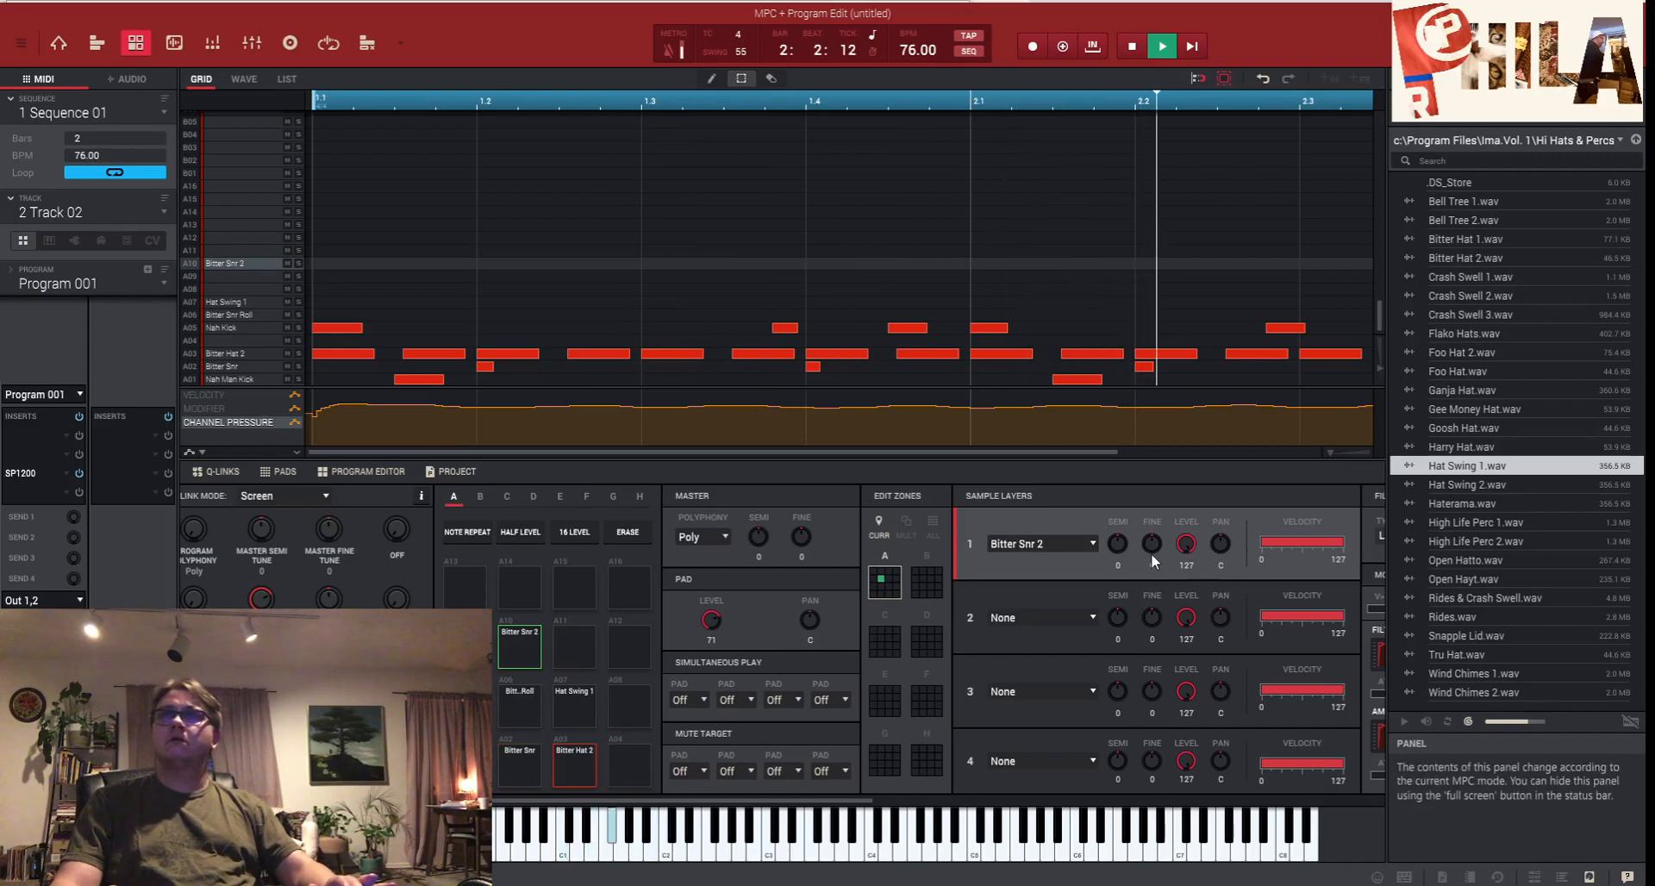
left_click_drag(1119, 544, 1120, 538)
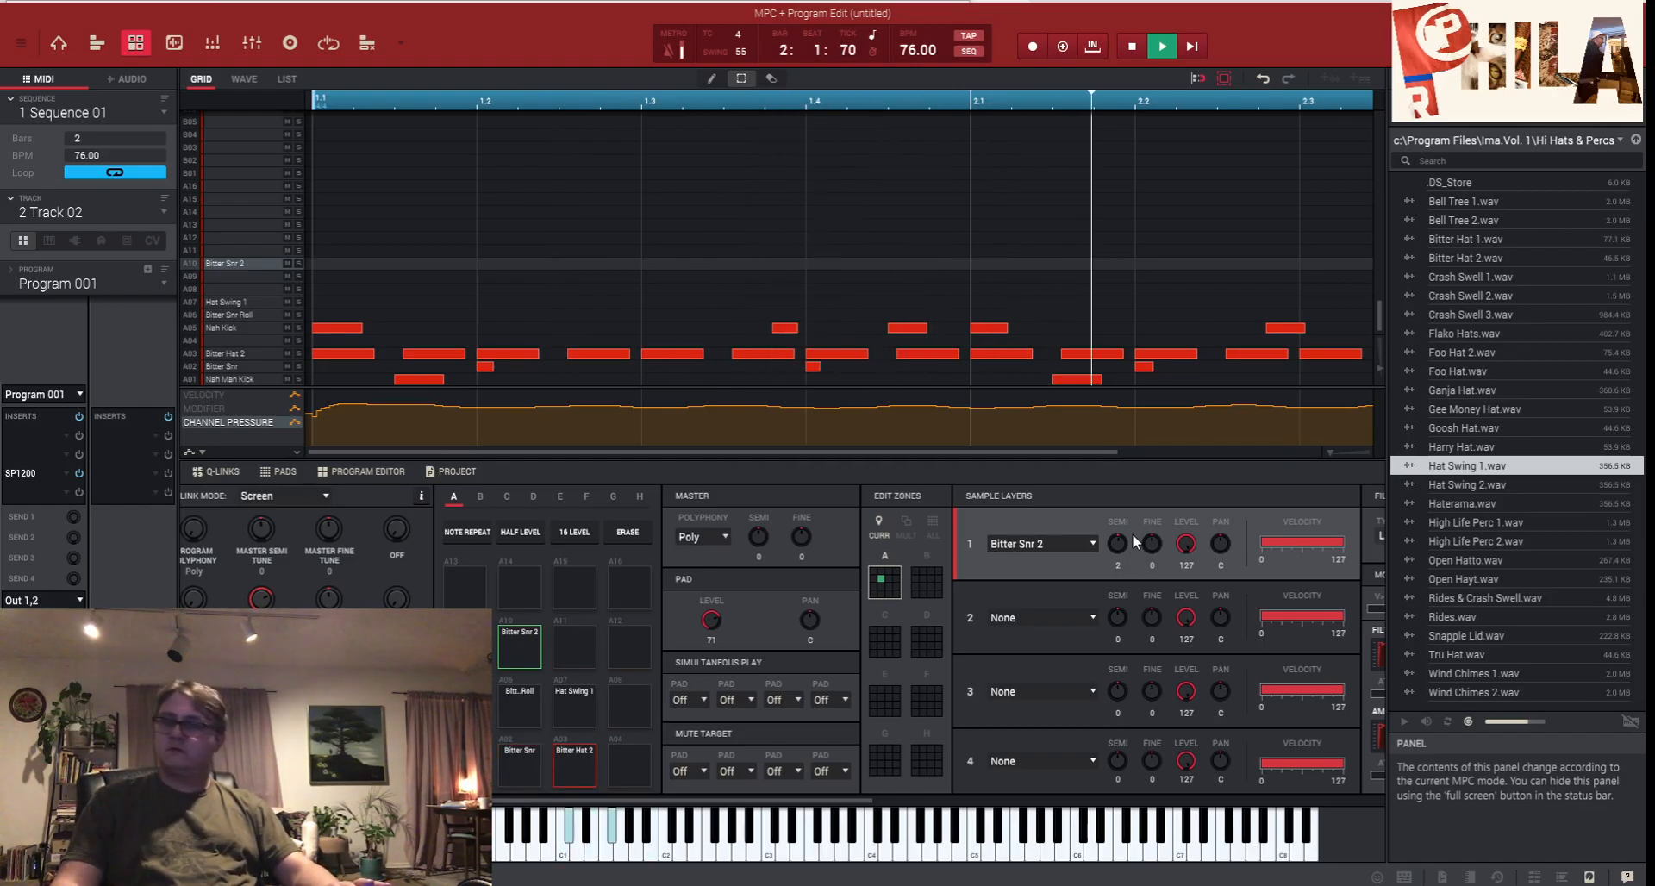
- Overdub a pass into the loop, then undo the recorded Bitter Snr 2 hit
left_click(1064, 48)
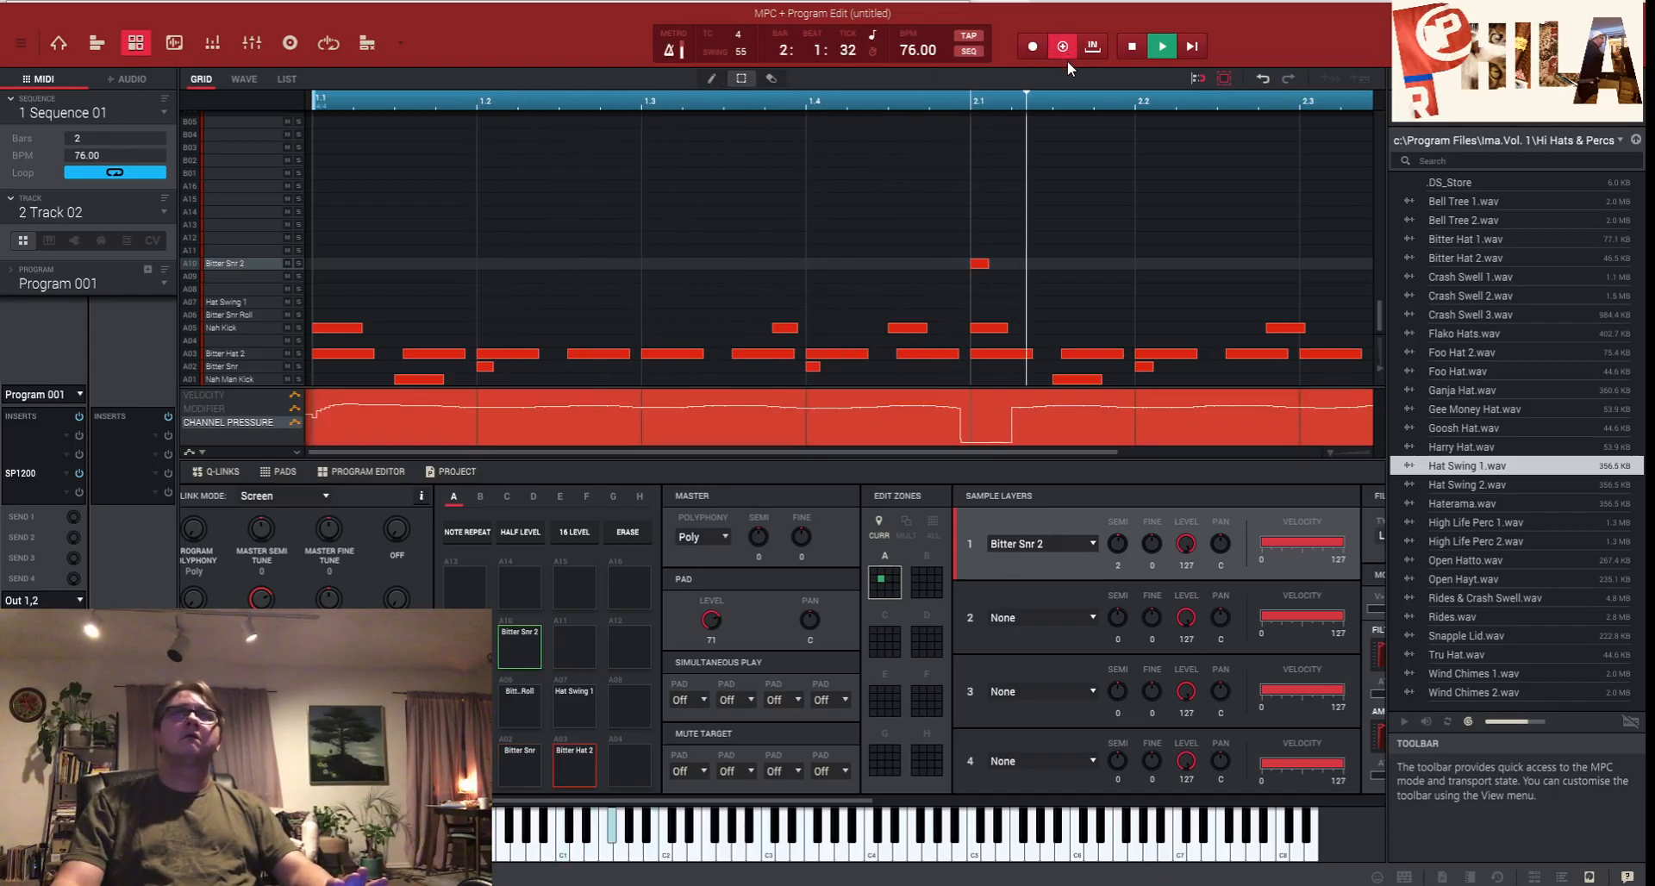
left_click(1069, 48)
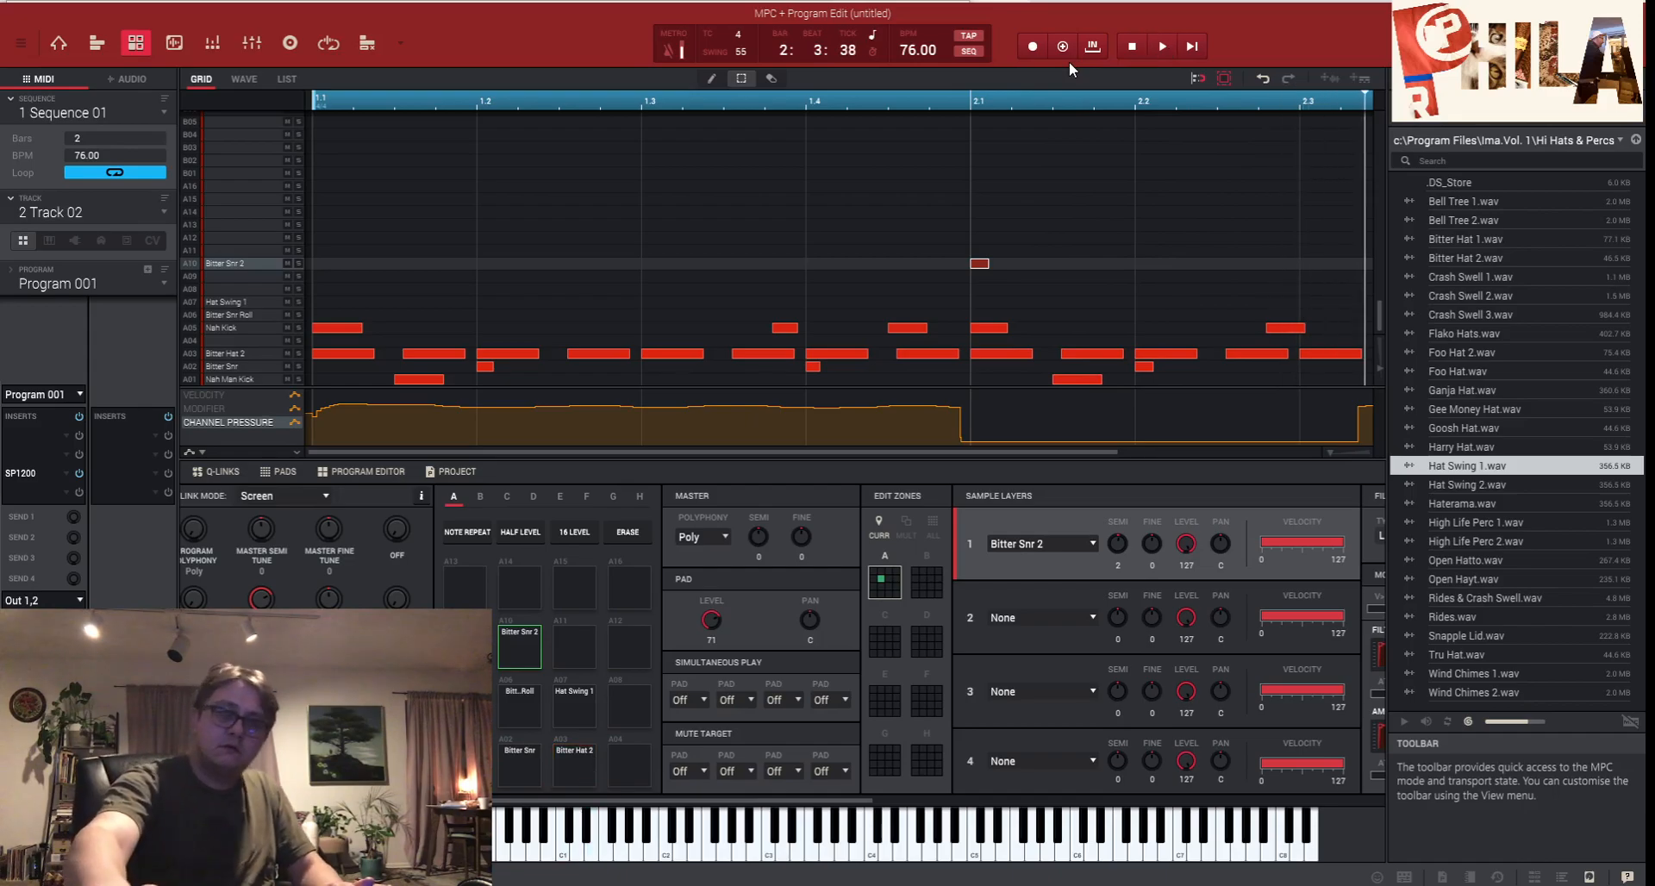
key("ctrl+z")
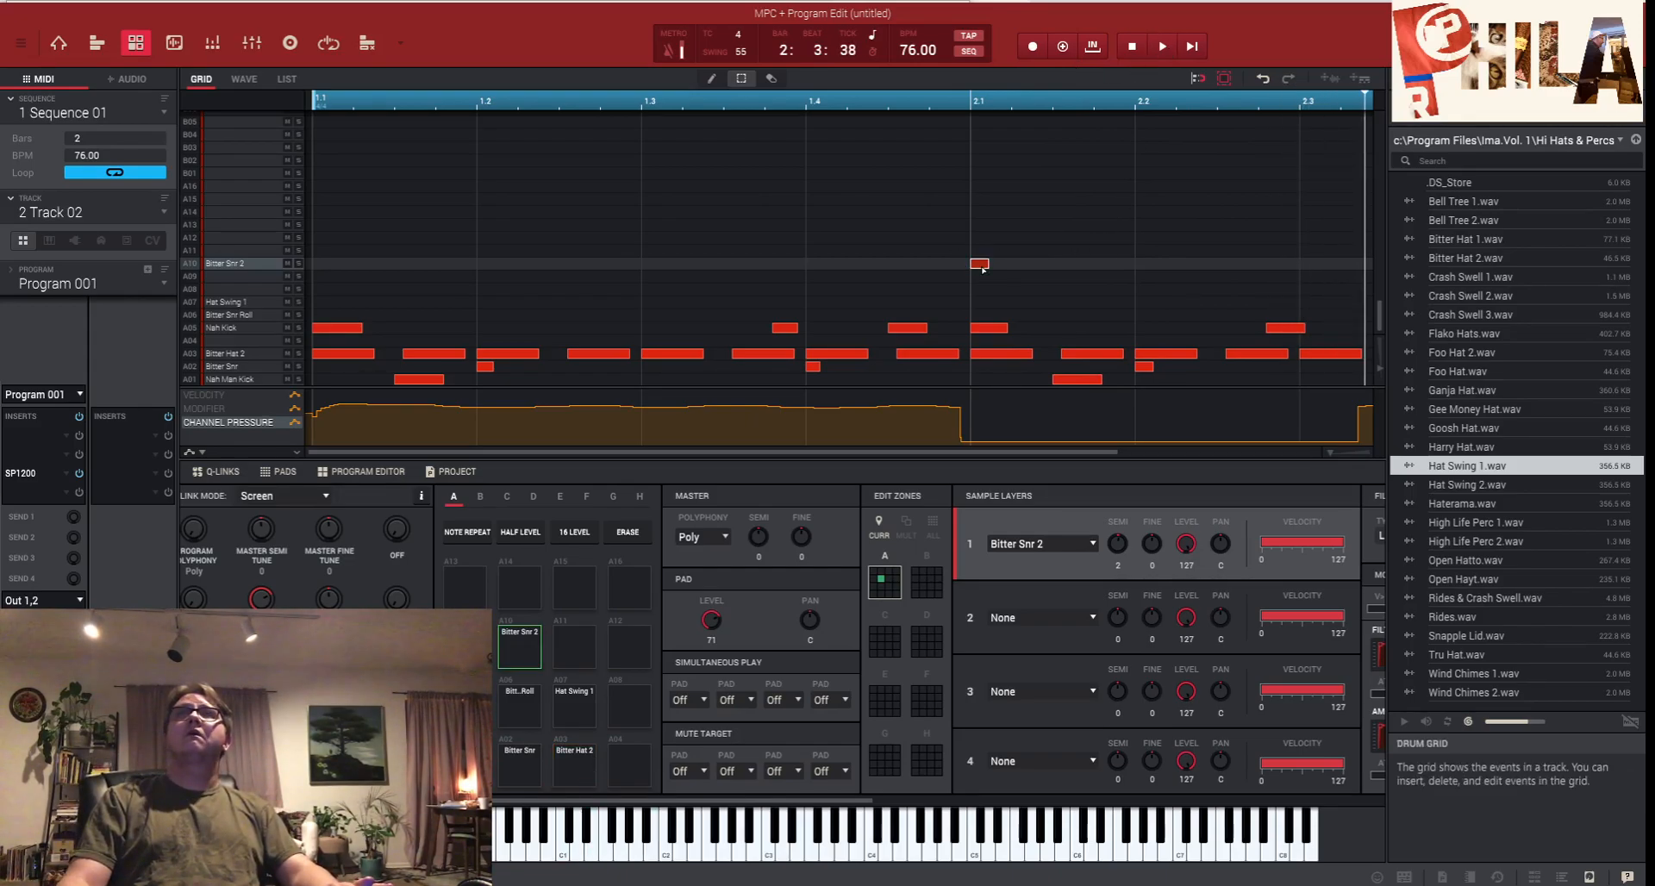
left_click(739, 36)
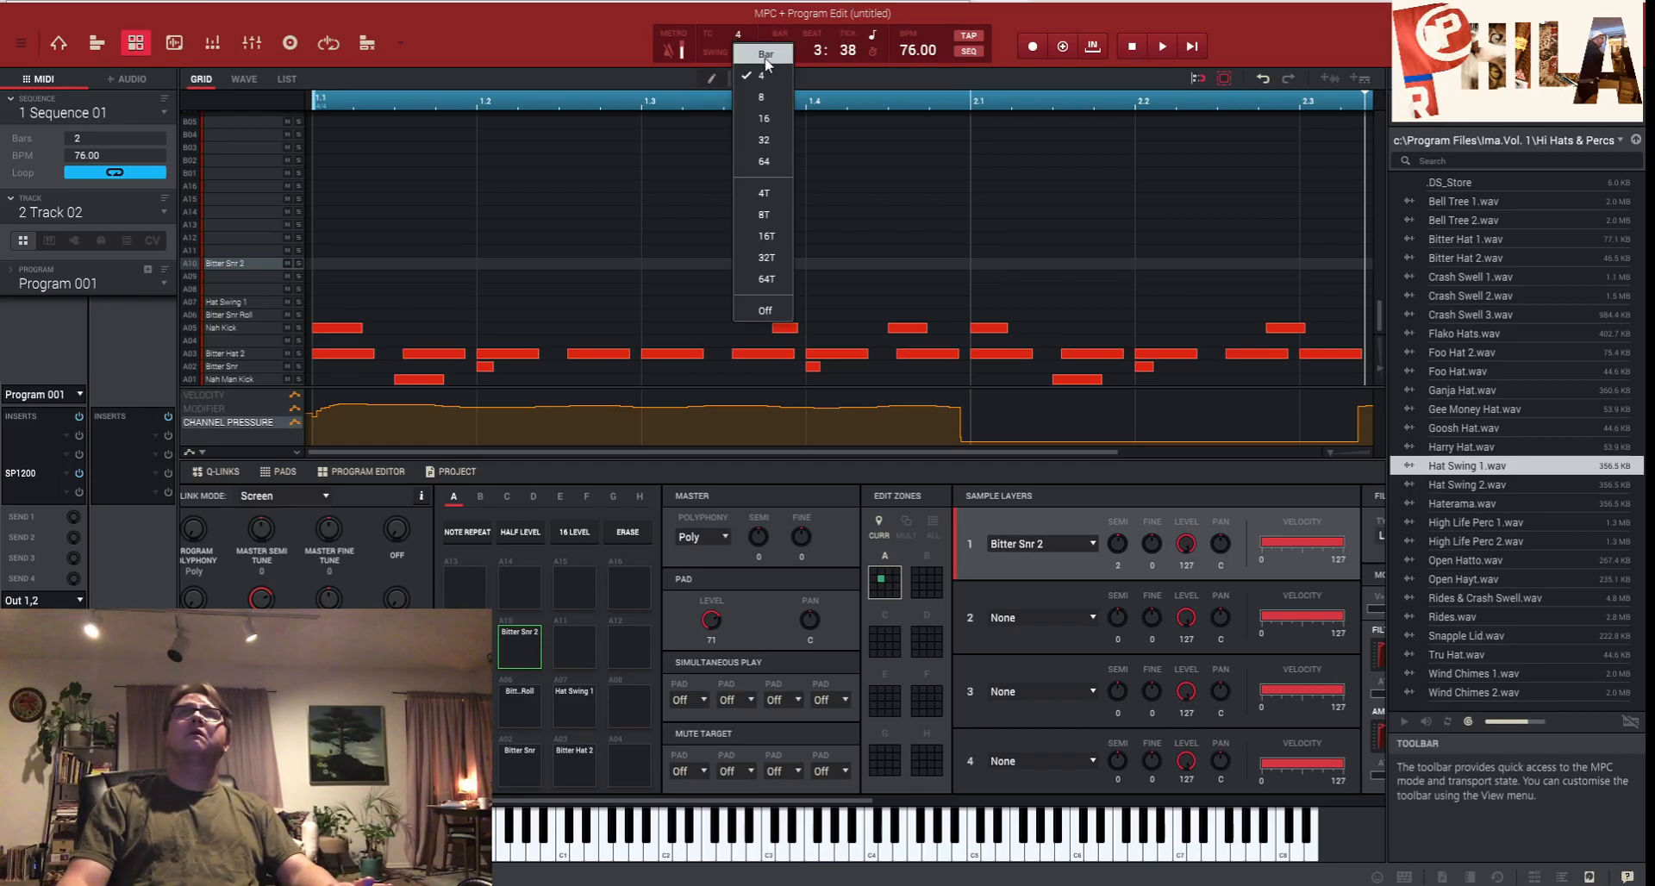
- With timing correct Off, play the beat while lowering Nah Kick's tuning to 1 semitone, then stop
left_click(764, 311)
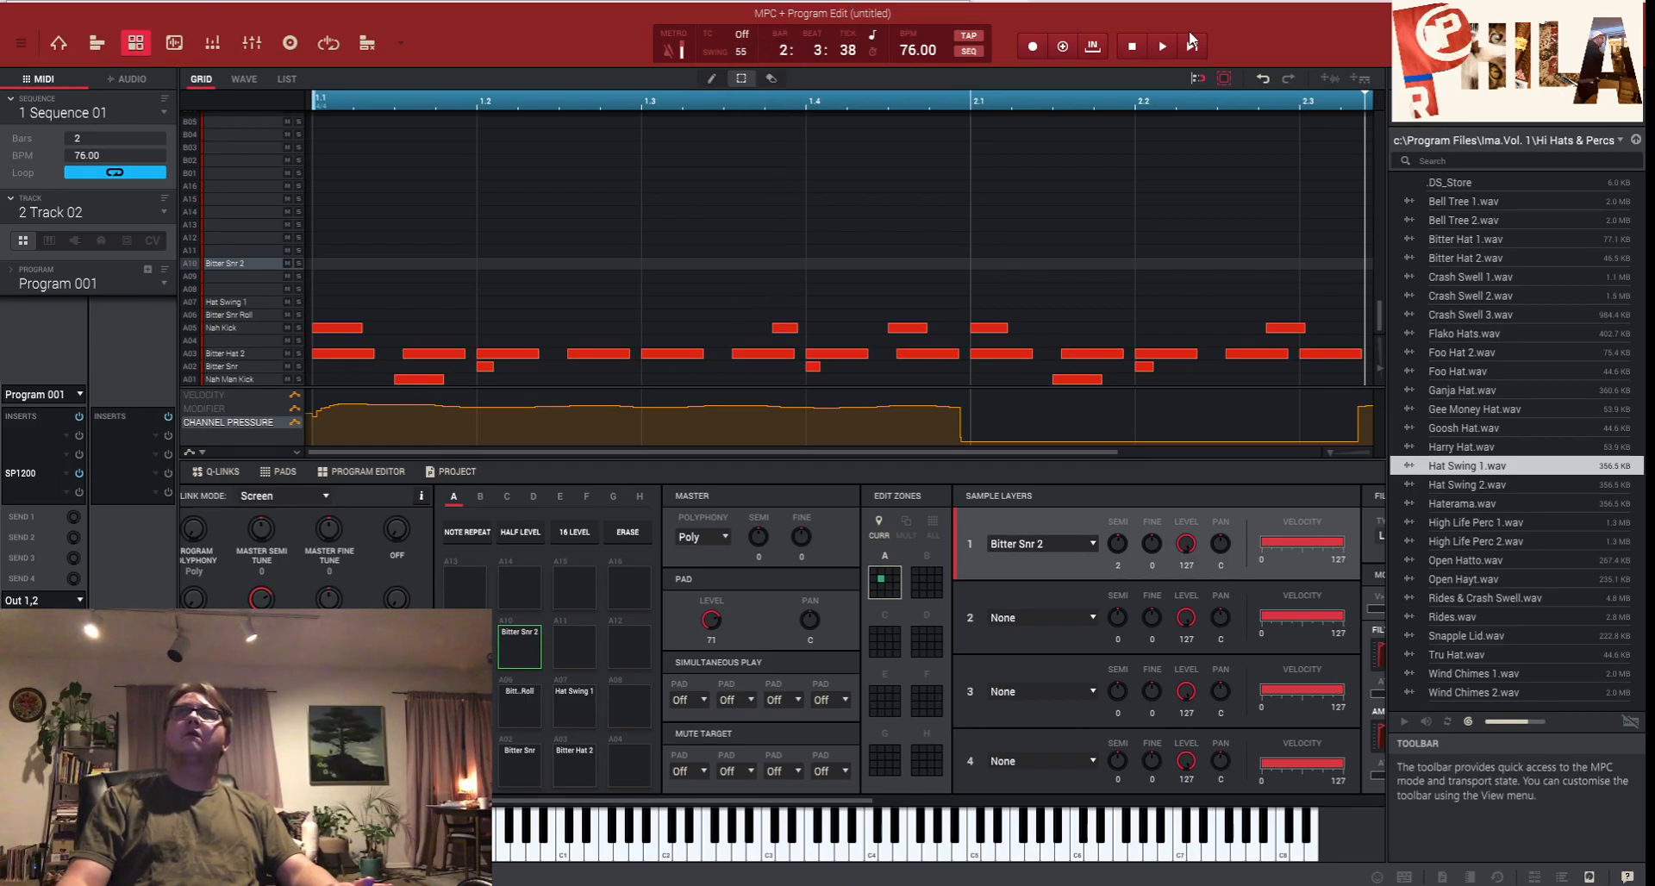
left_click(1156, 50)
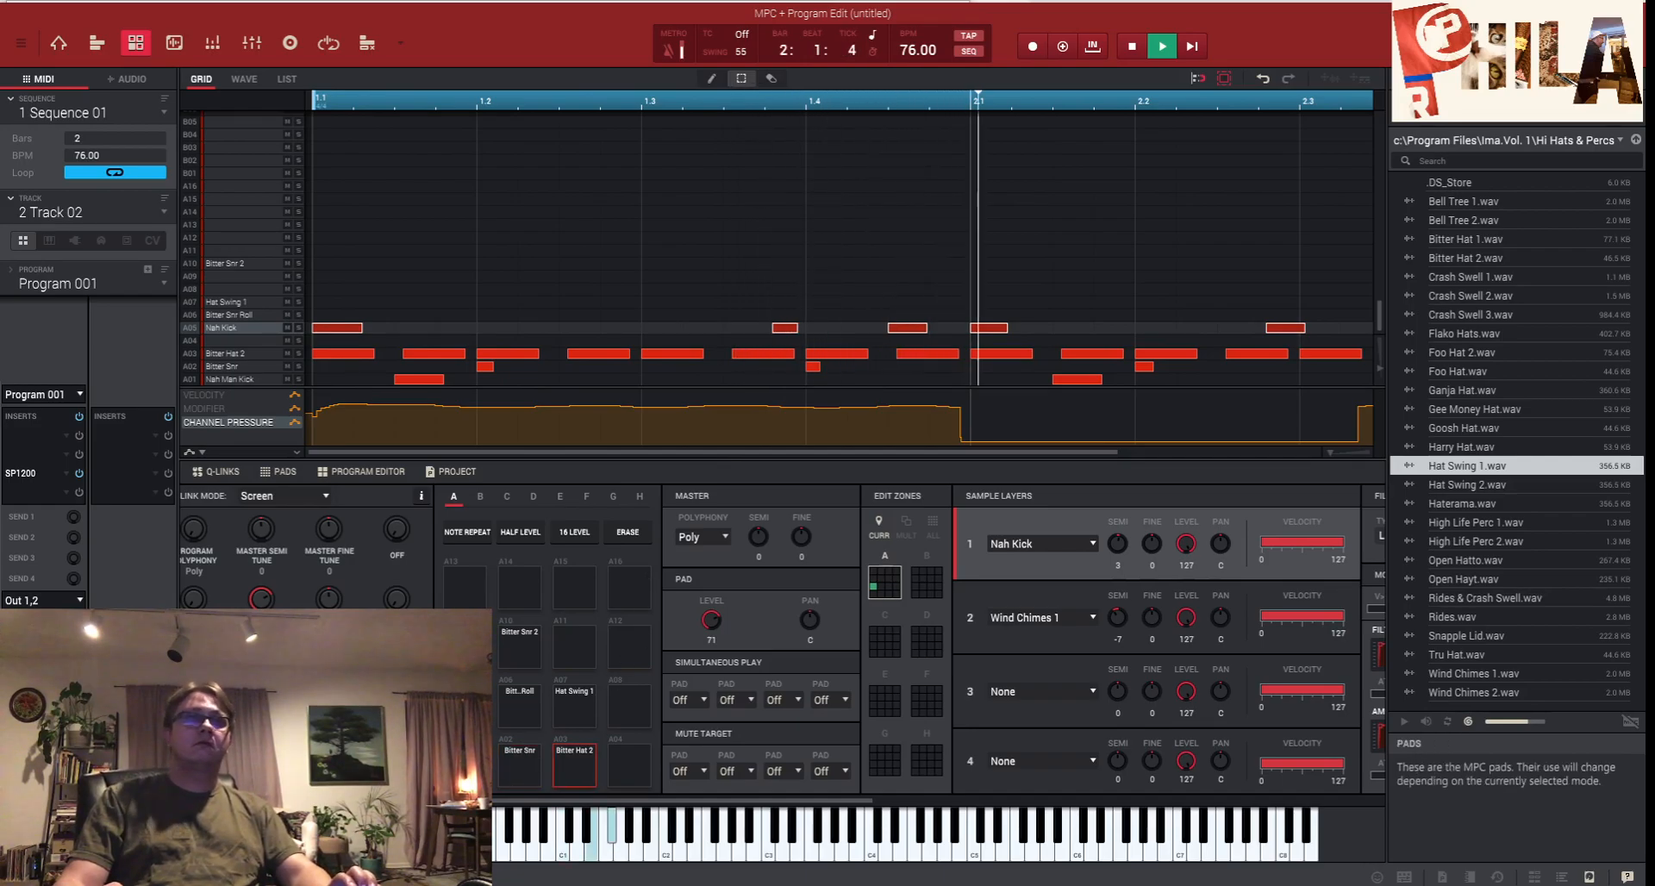
left_click_drag(1119, 543, 1119, 553)
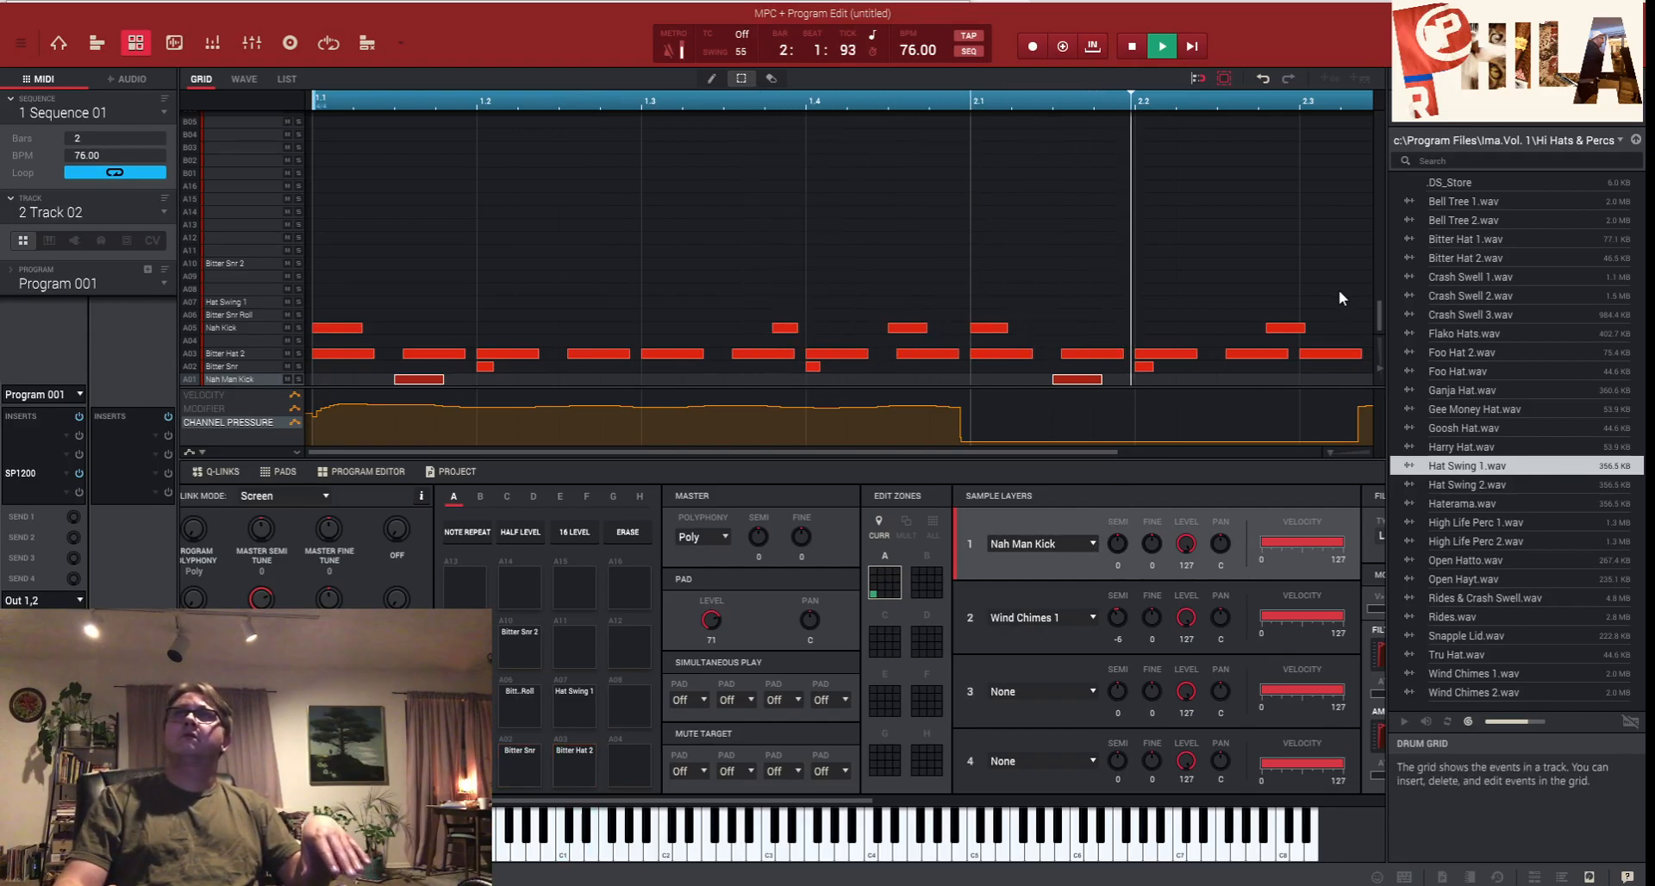
left_click(1135, 50)
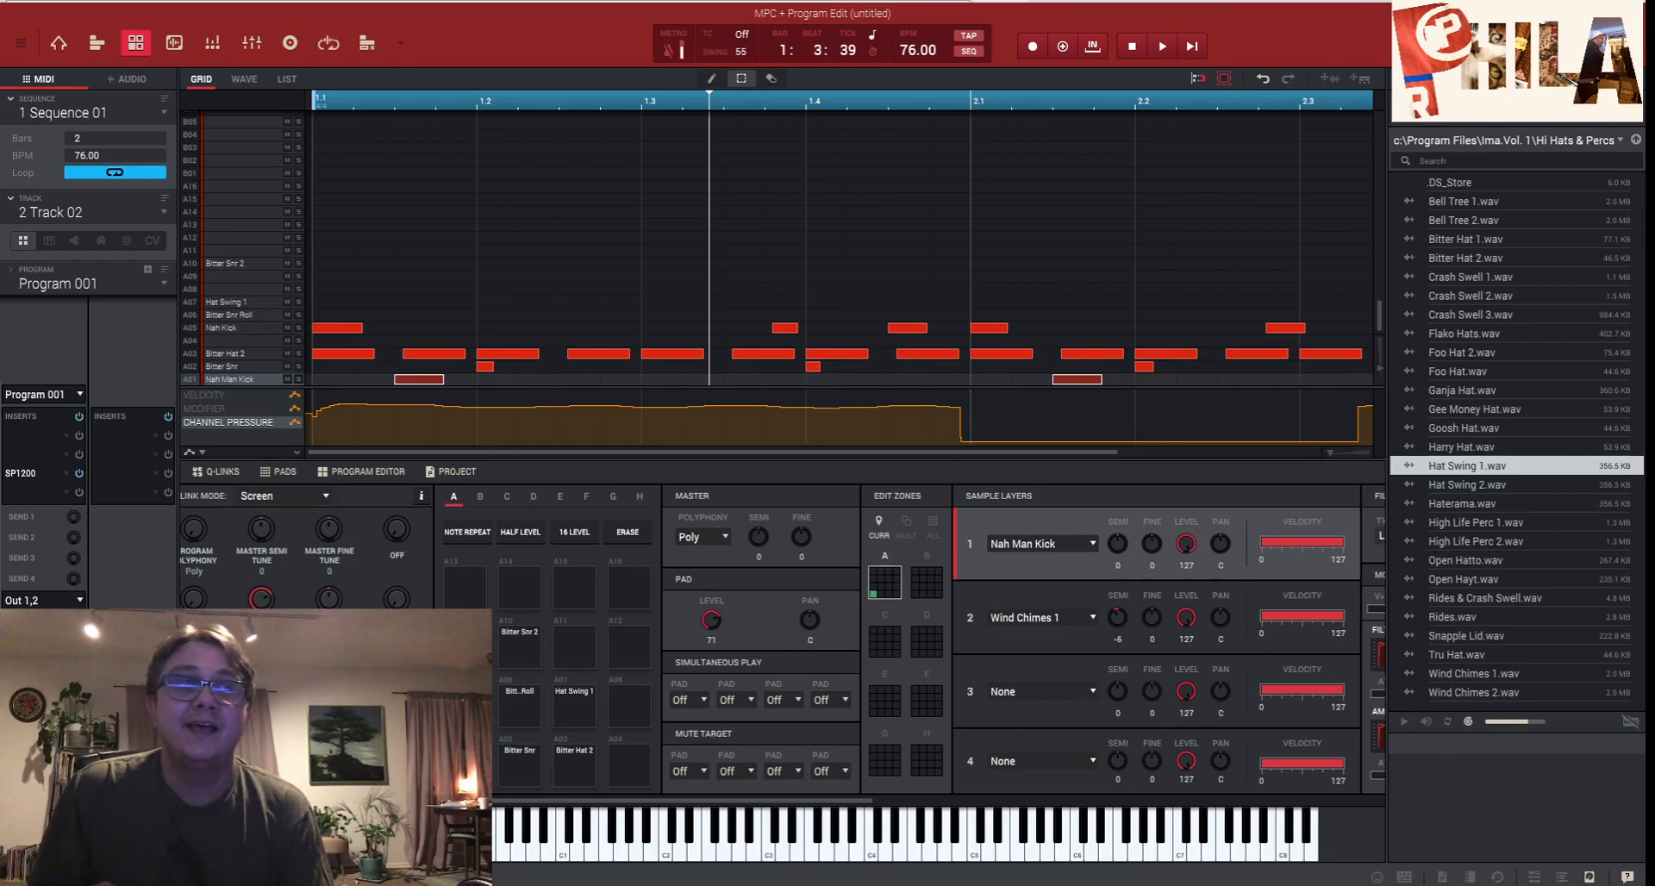
mouse_move(567, 885)
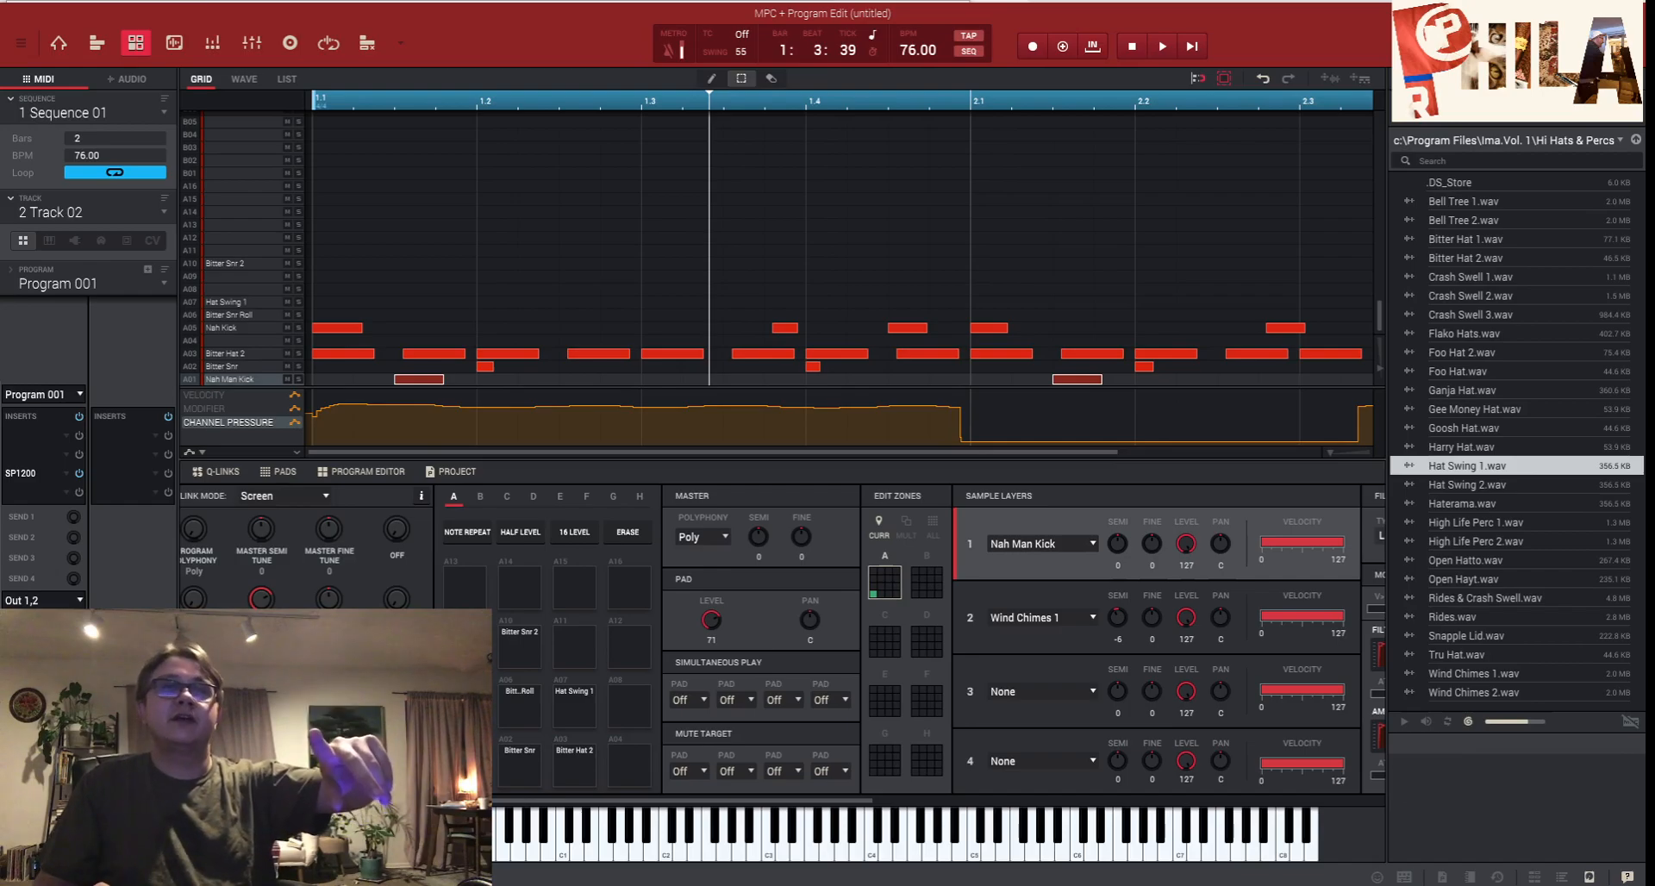
key("alt+Tab")
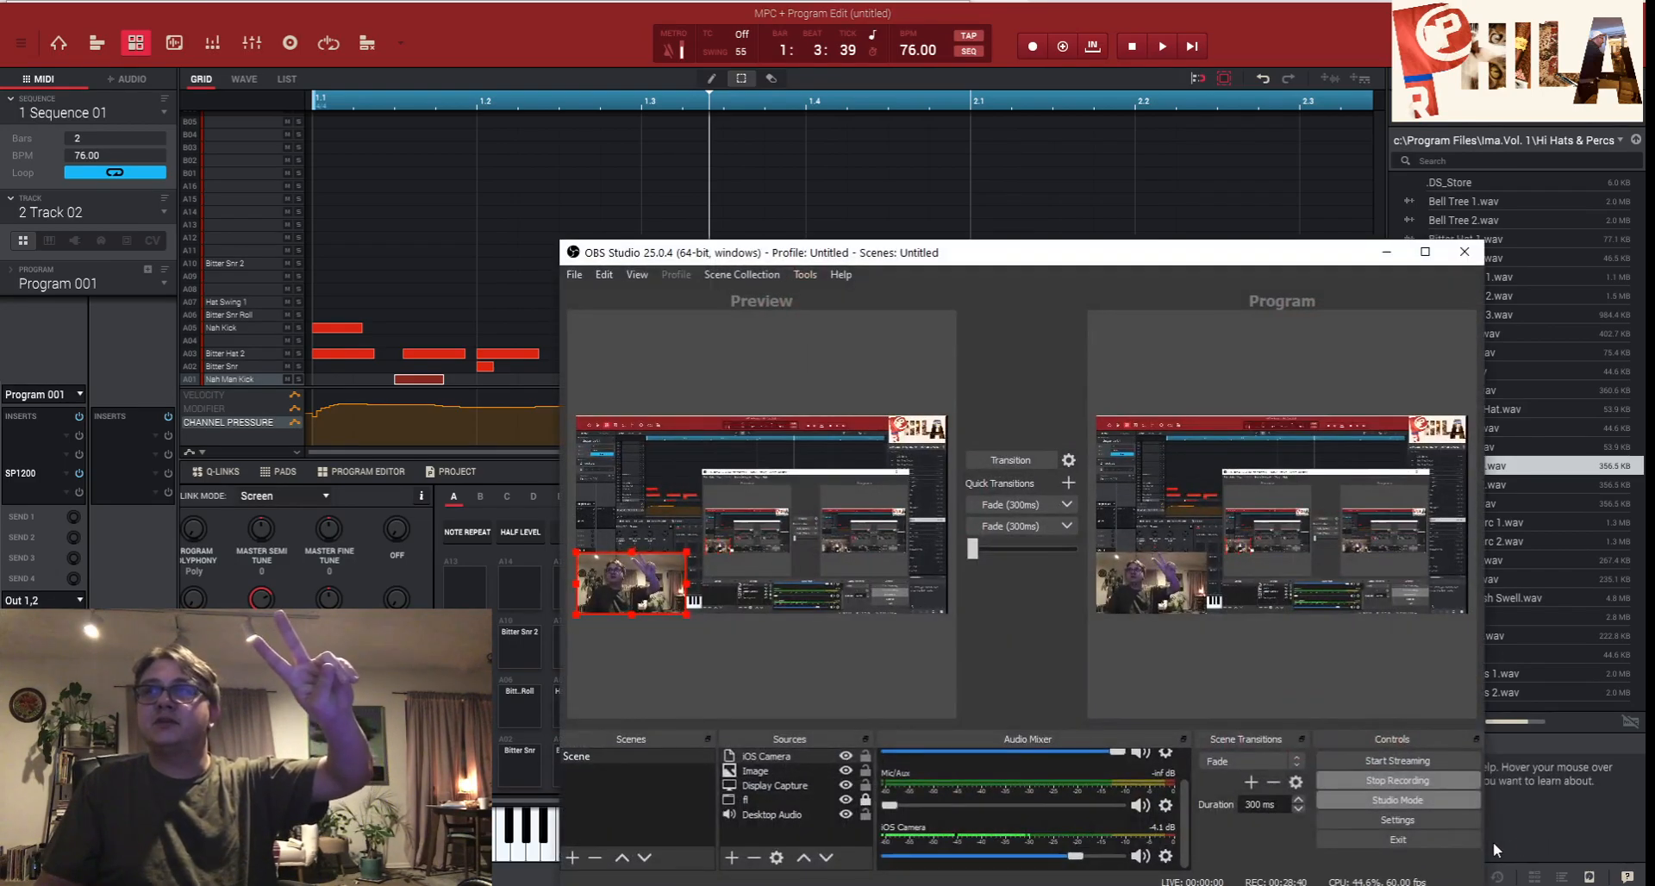